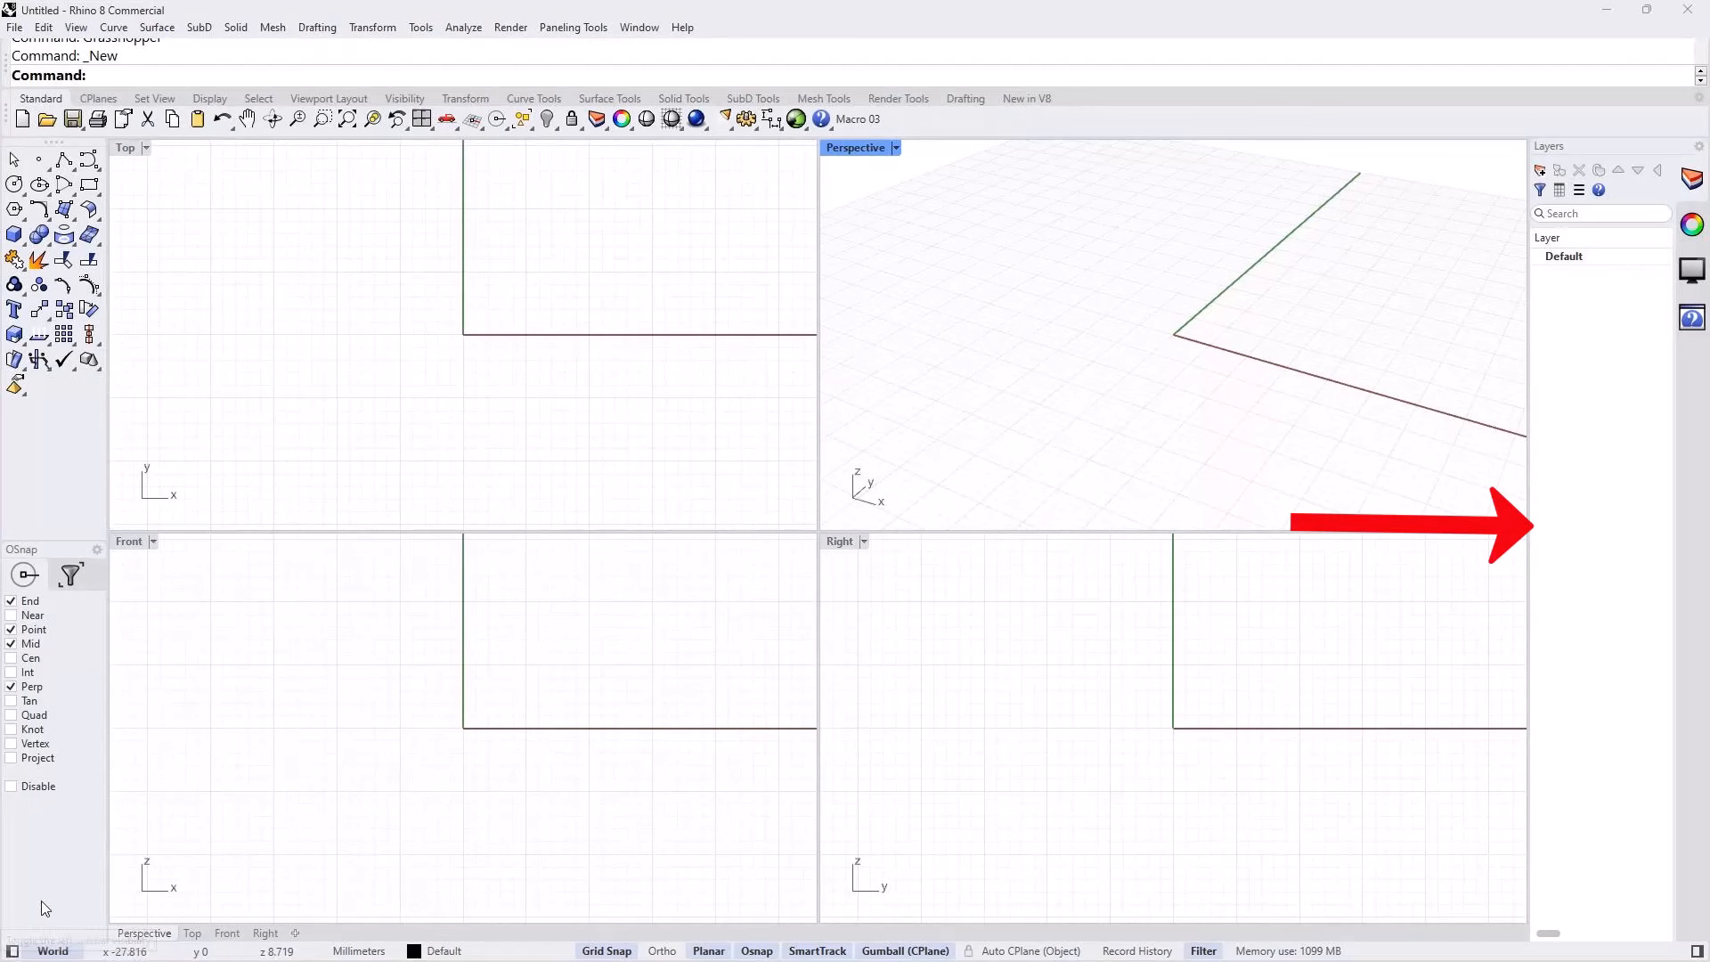
# Step: Collapse the tool and object snap sidebar and widen the Layers panel to show its color and section style columns
pyautogui.click(12, 951)
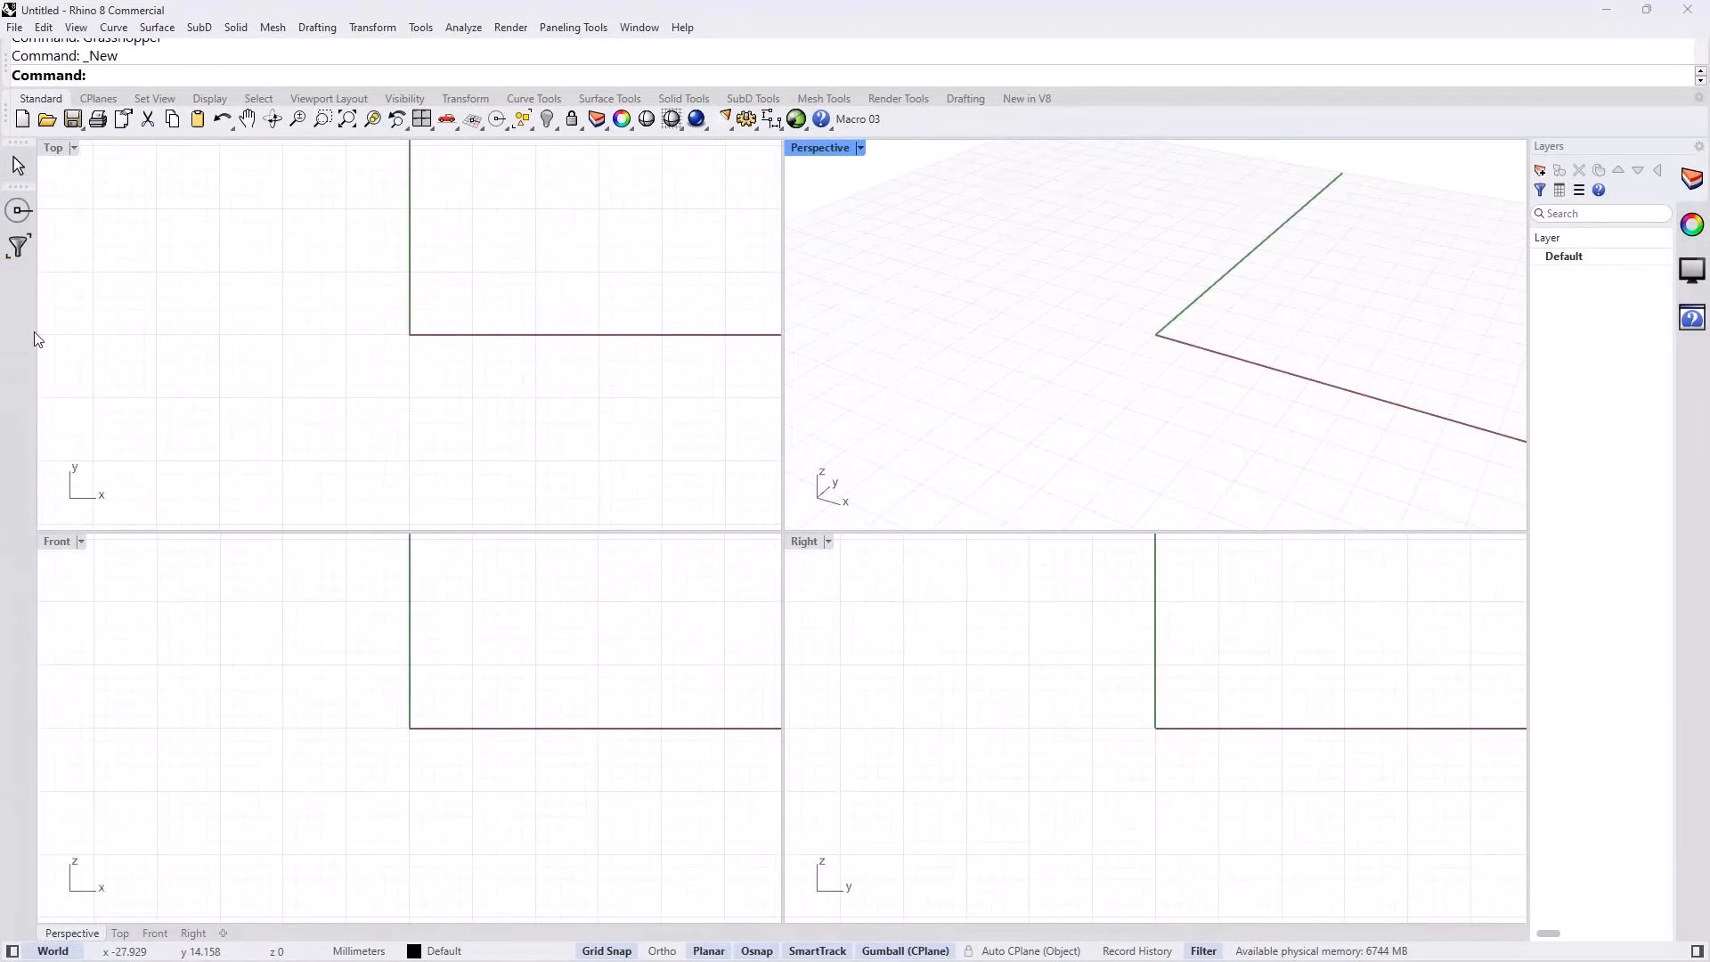
pyautogui.moveTo(1529, 392); pyautogui.dragTo(1317, 391)
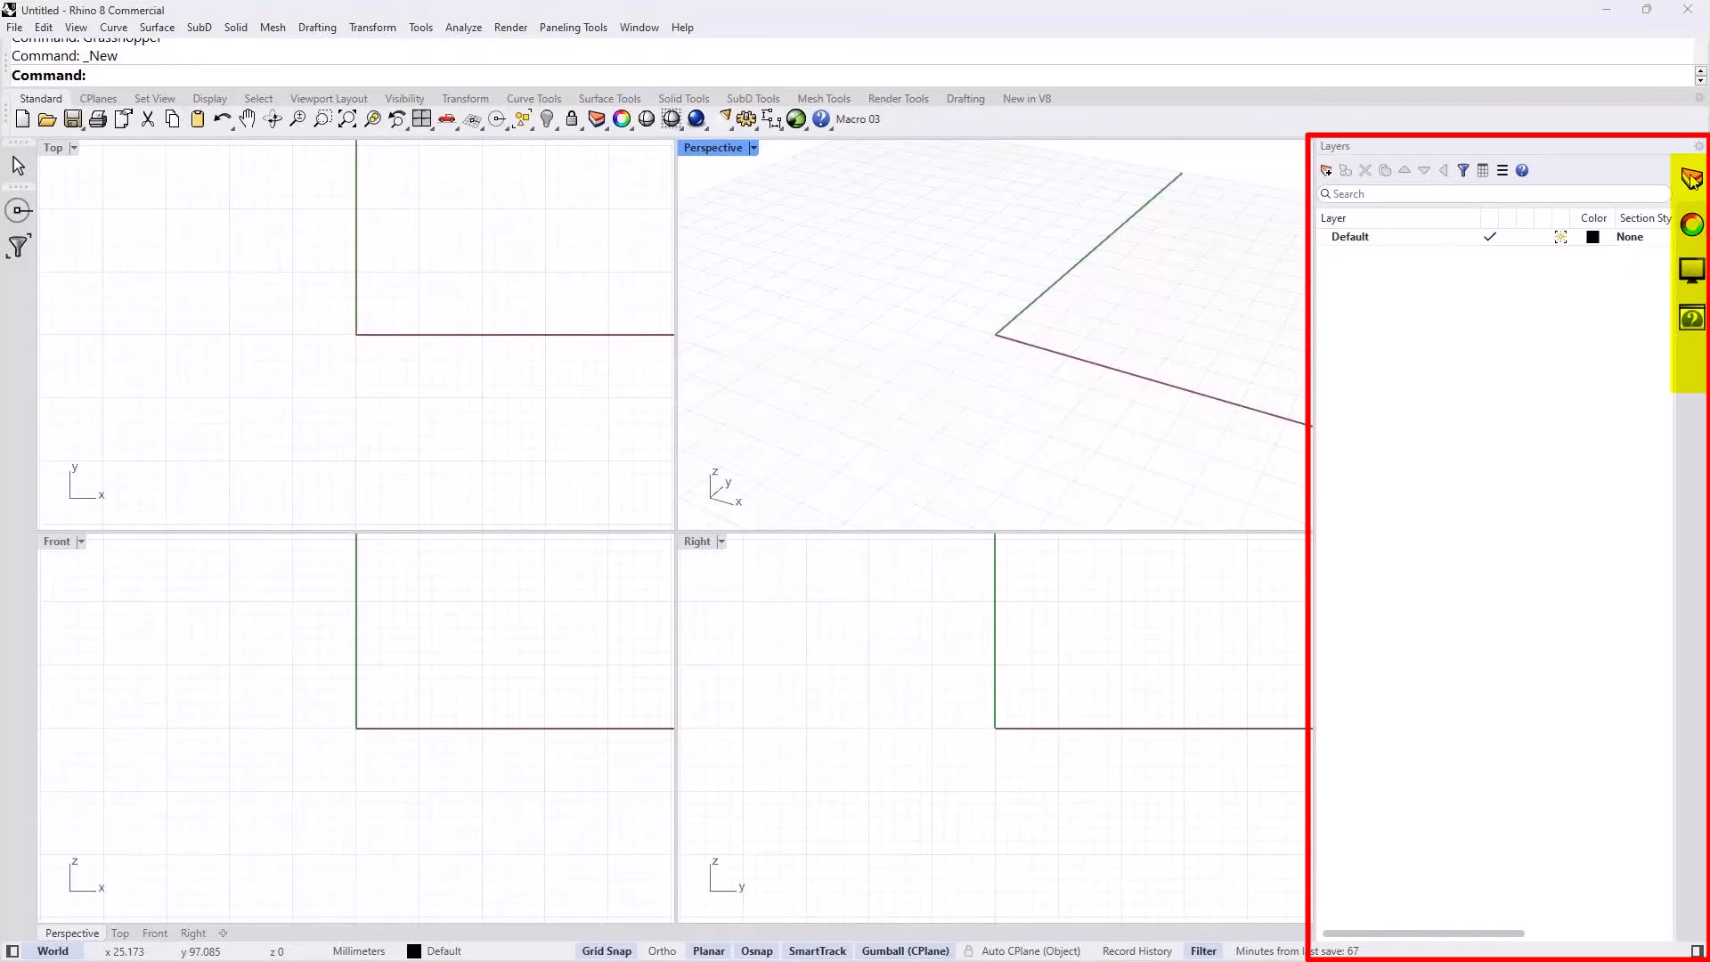
# Step: Review the viewport properties and the help contents, ending on the layer list
pyautogui.click(1692, 234)
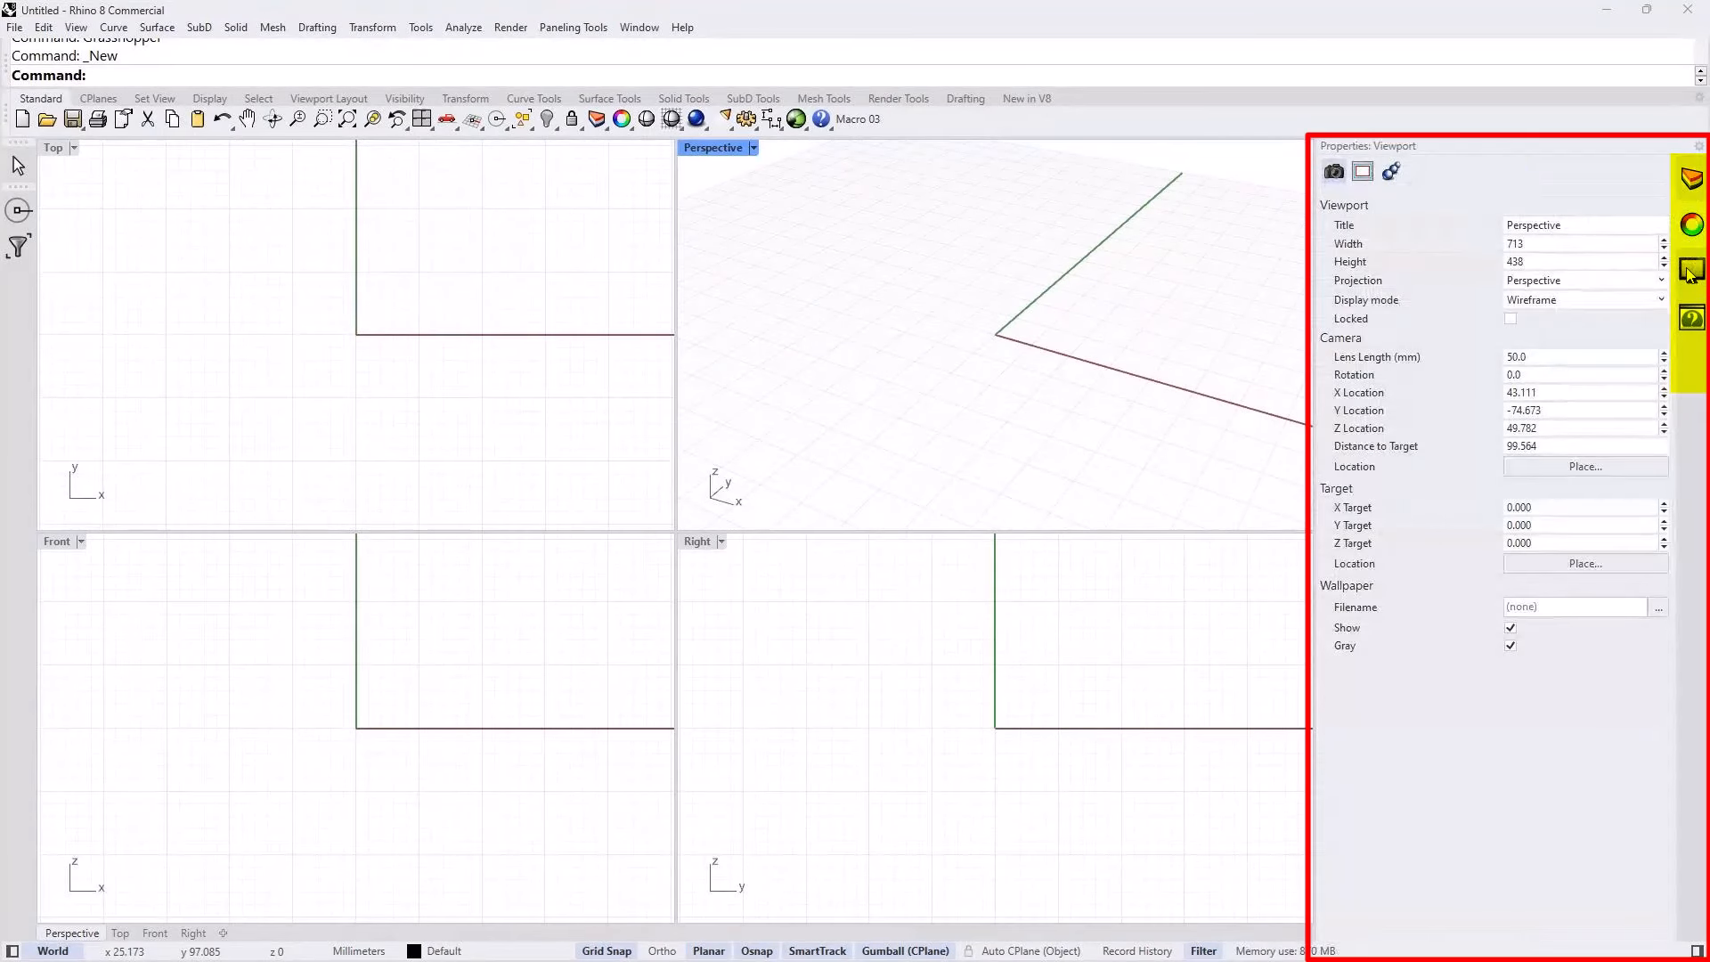
pyautogui.click(1692, 319)
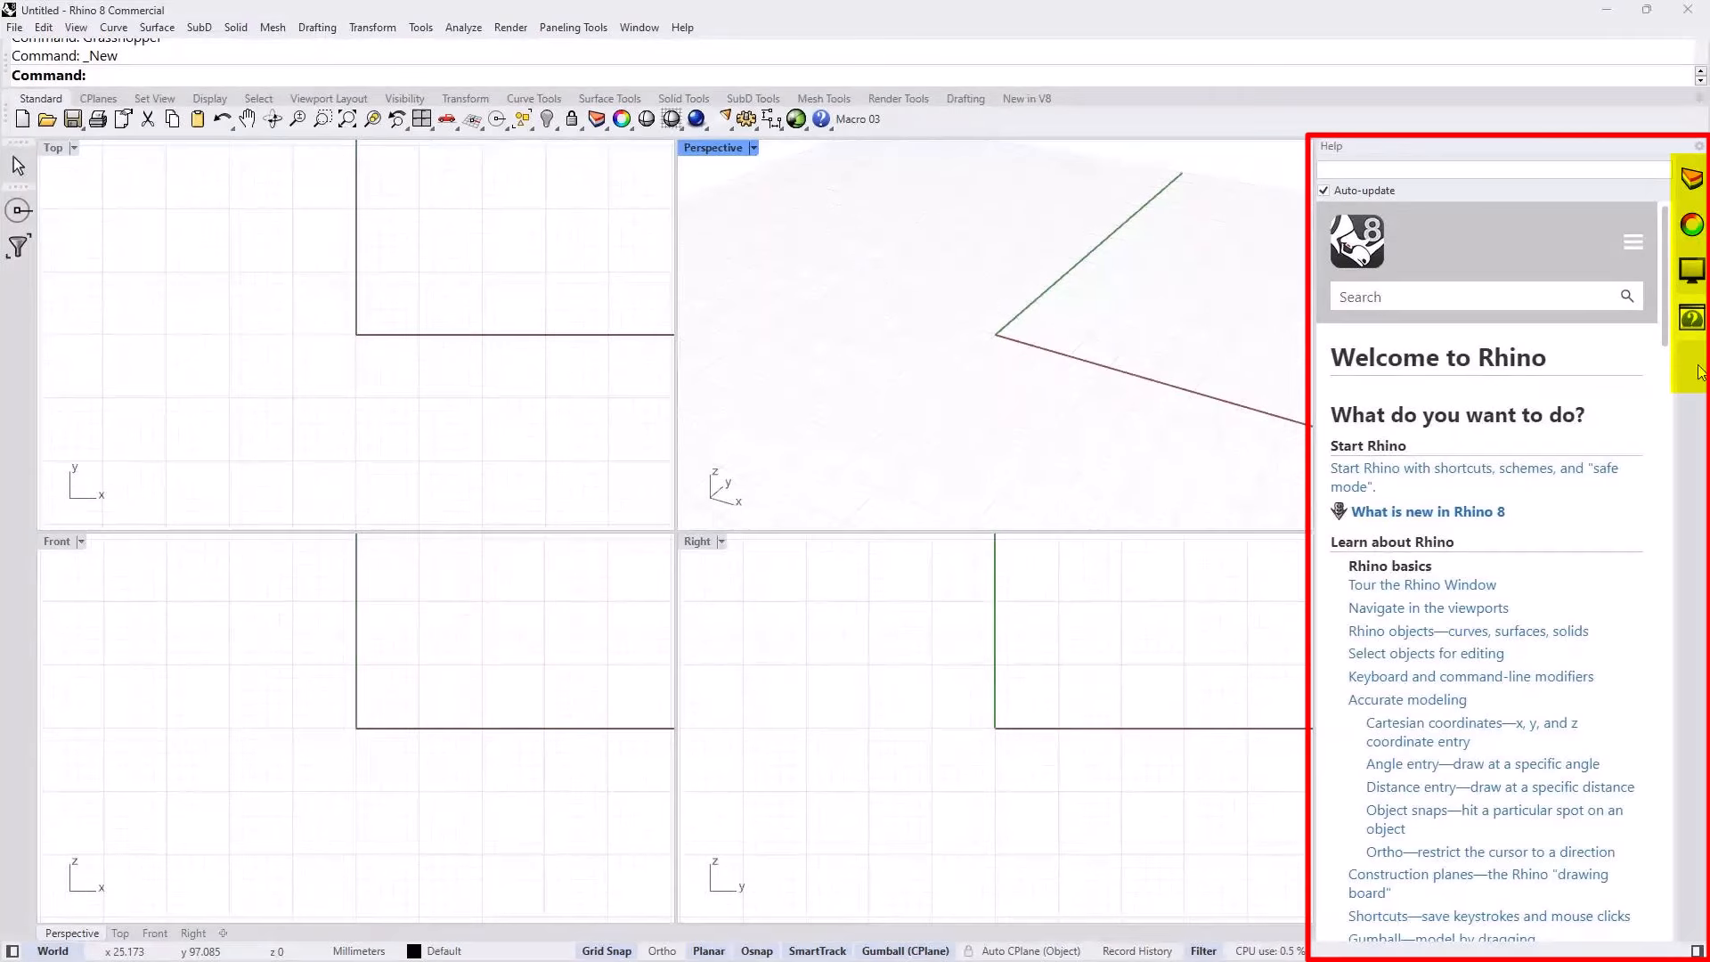
pyautogui.click(1691, 178)
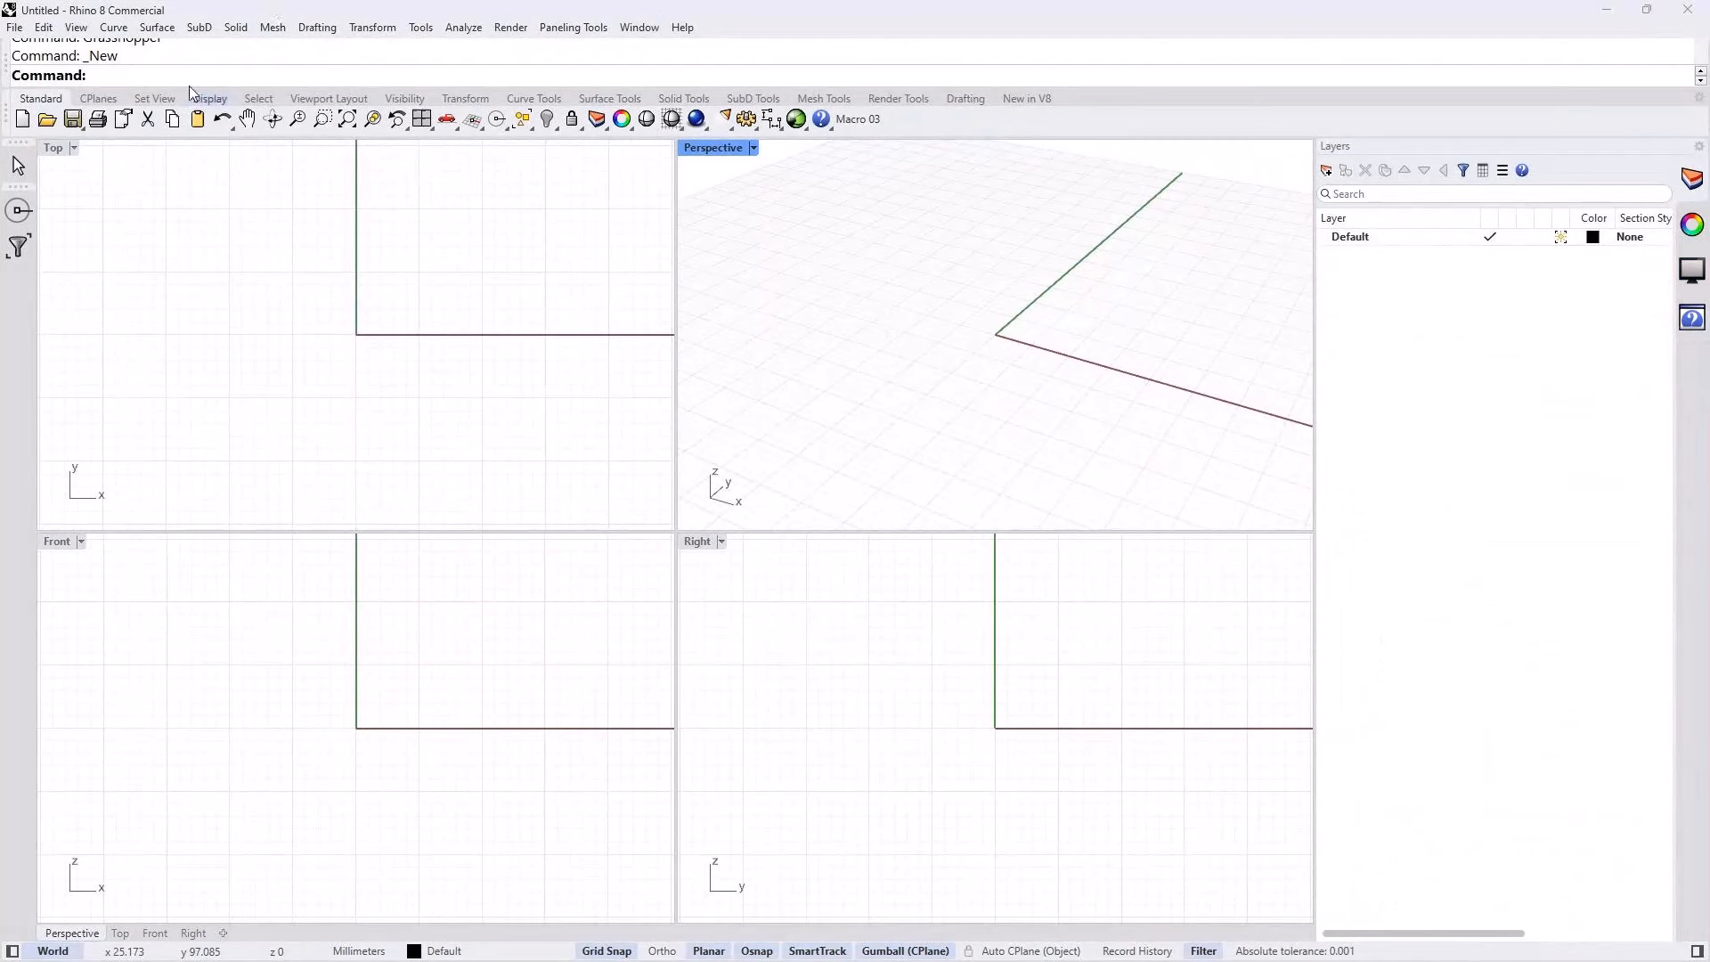
# Step: Examine the available drafting commands, including the Sections commands
pyautogui.click(318, 28)
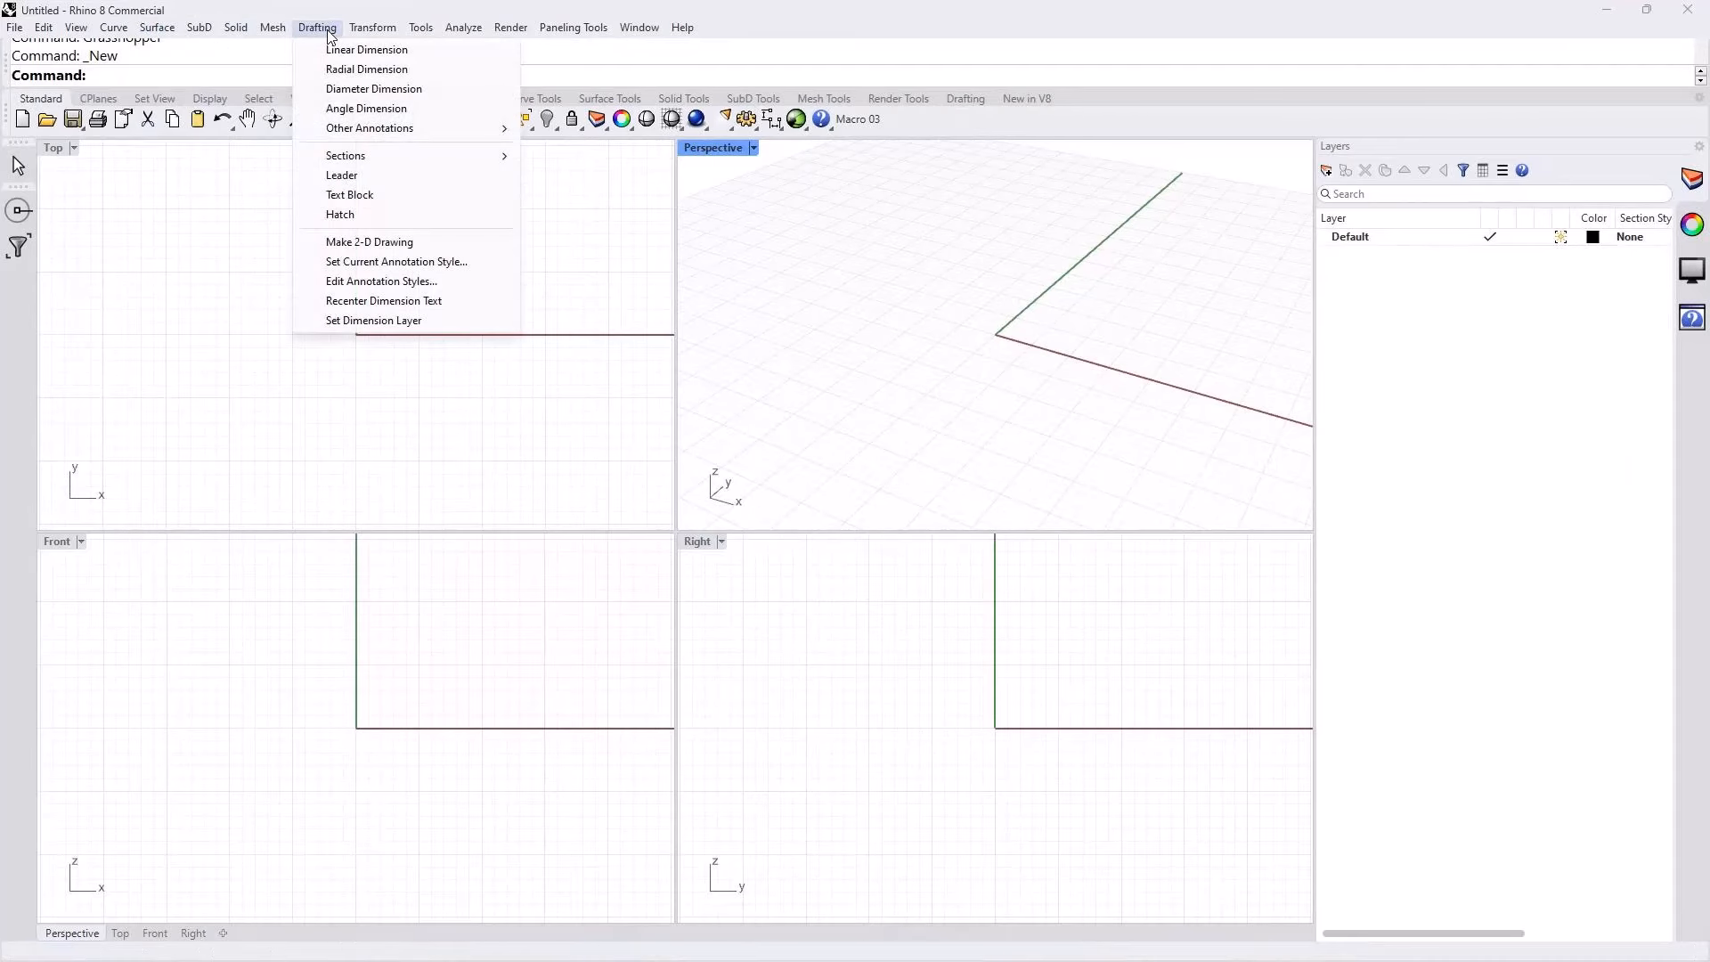
pyautogui.moveTo(357, 159)
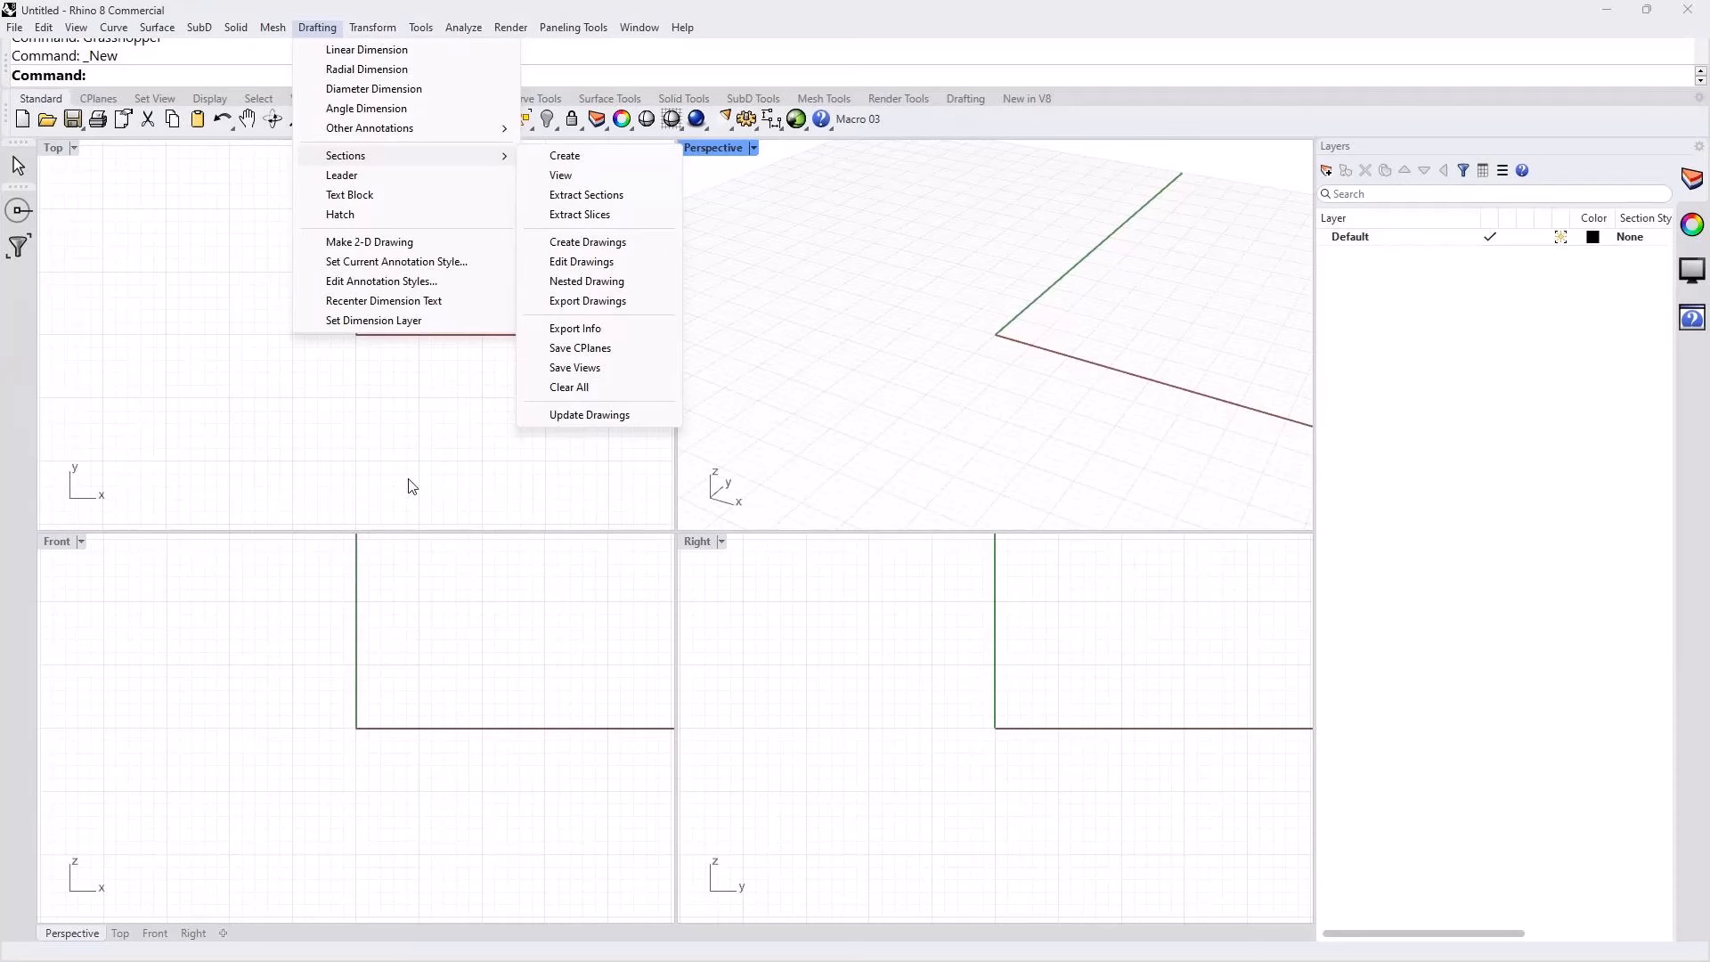
pyautogui.click(408, 443)
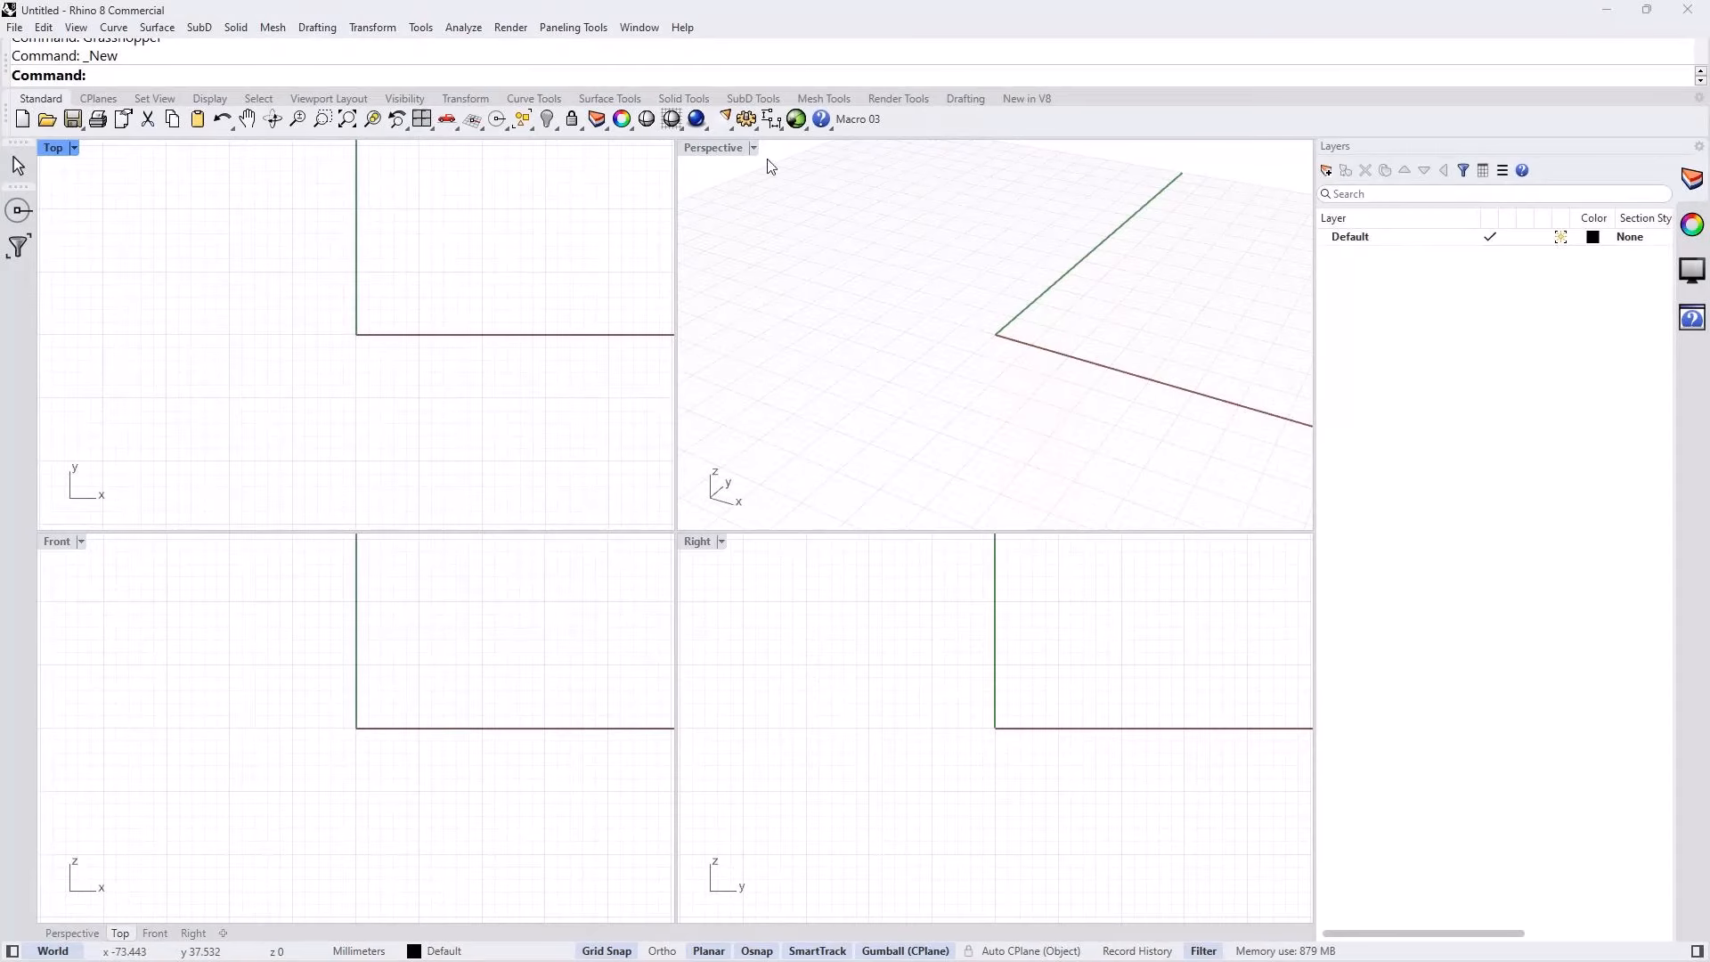
# Step: Maximize the Perspective view and draw a box about 9 mm high near the origin
pyautogui.click(736, 149)
pyautogui.doubleClick(736, 149)
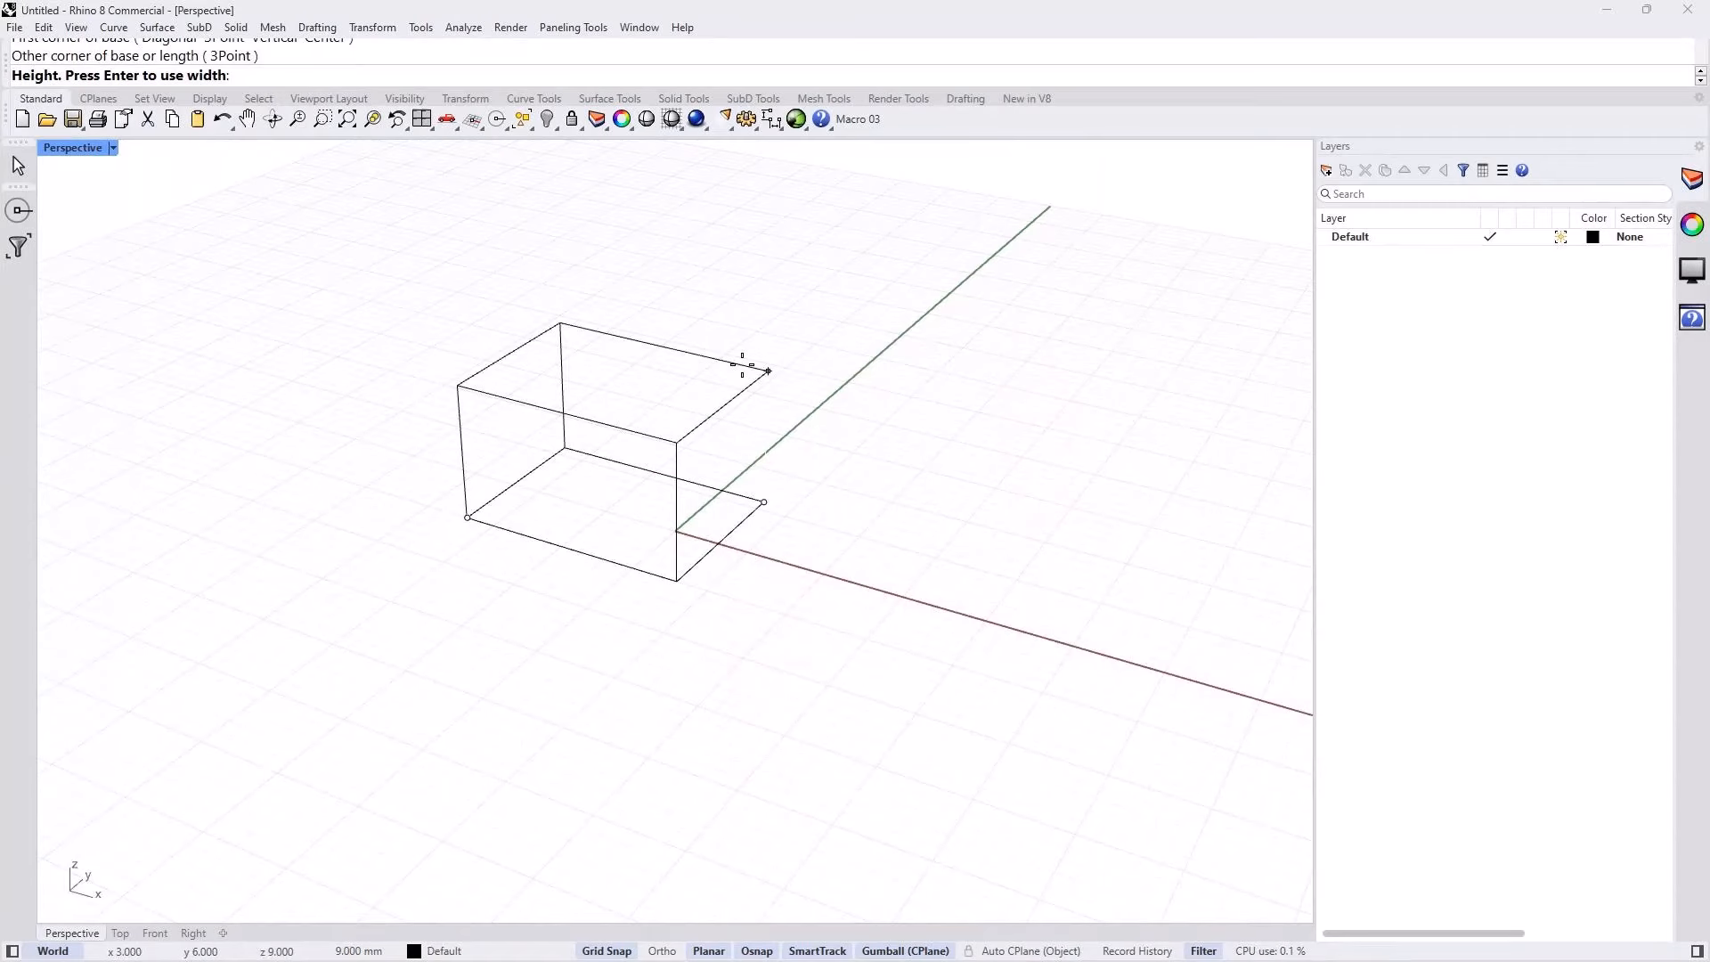
pyautogui.click(768, 371)
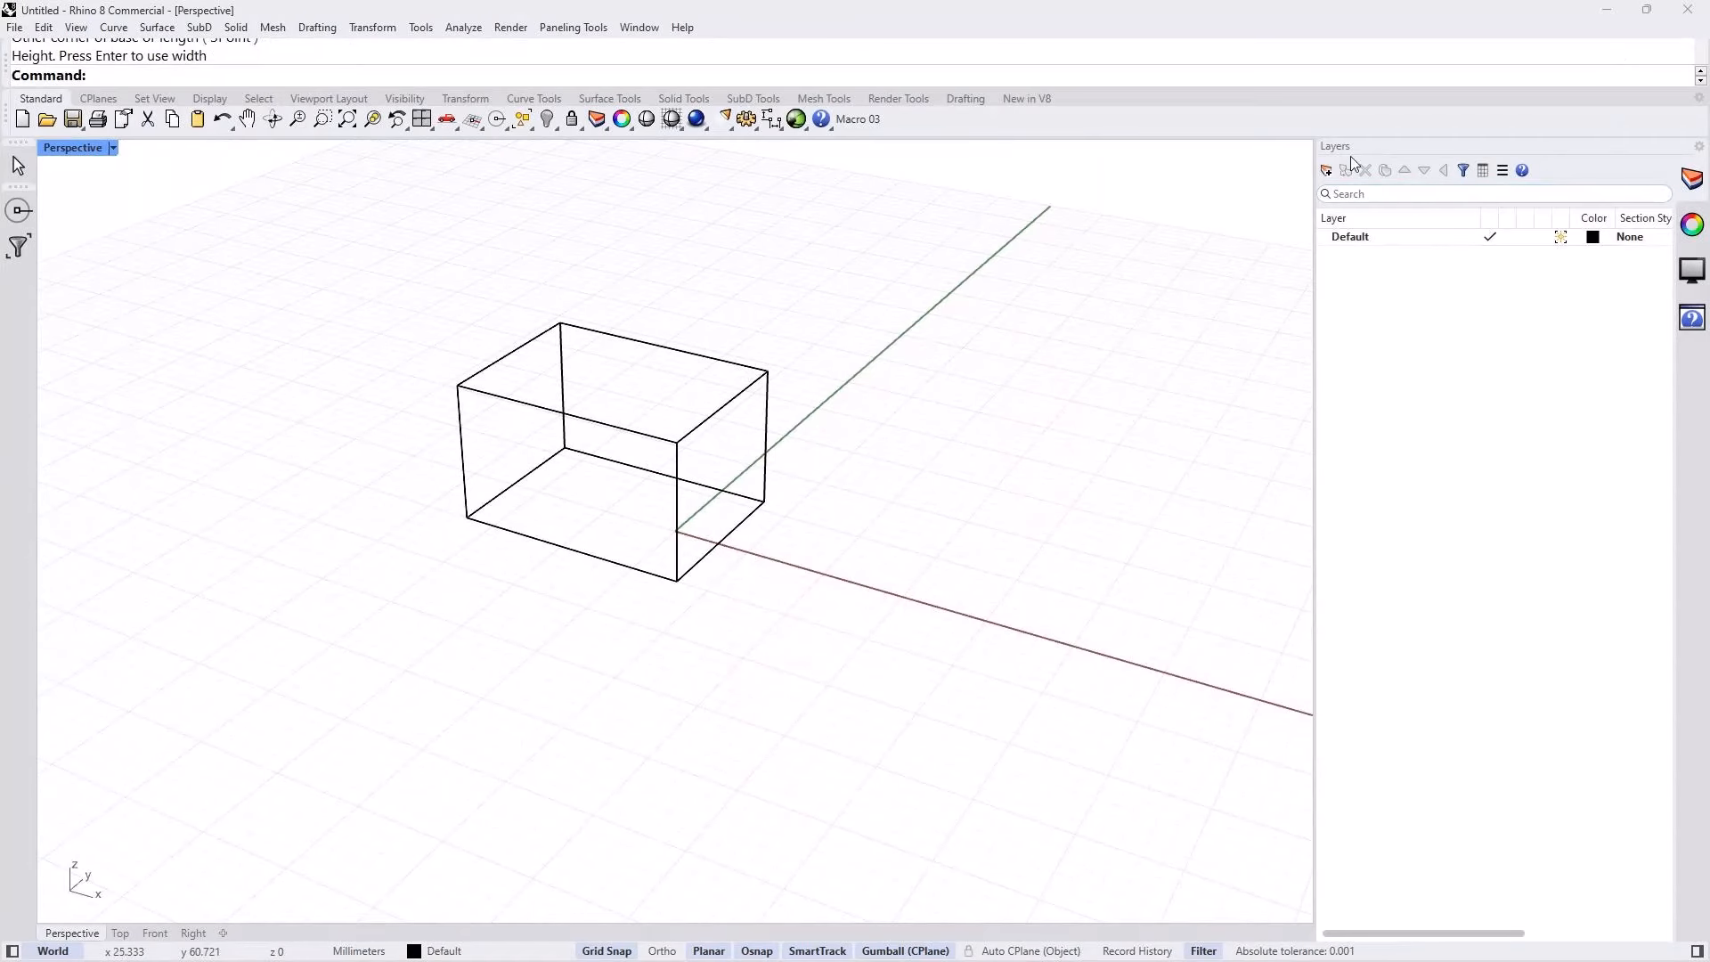
# Step: Create a new layer, set its color to red, and make it the current layer
pyautogui.click(1326, 170)
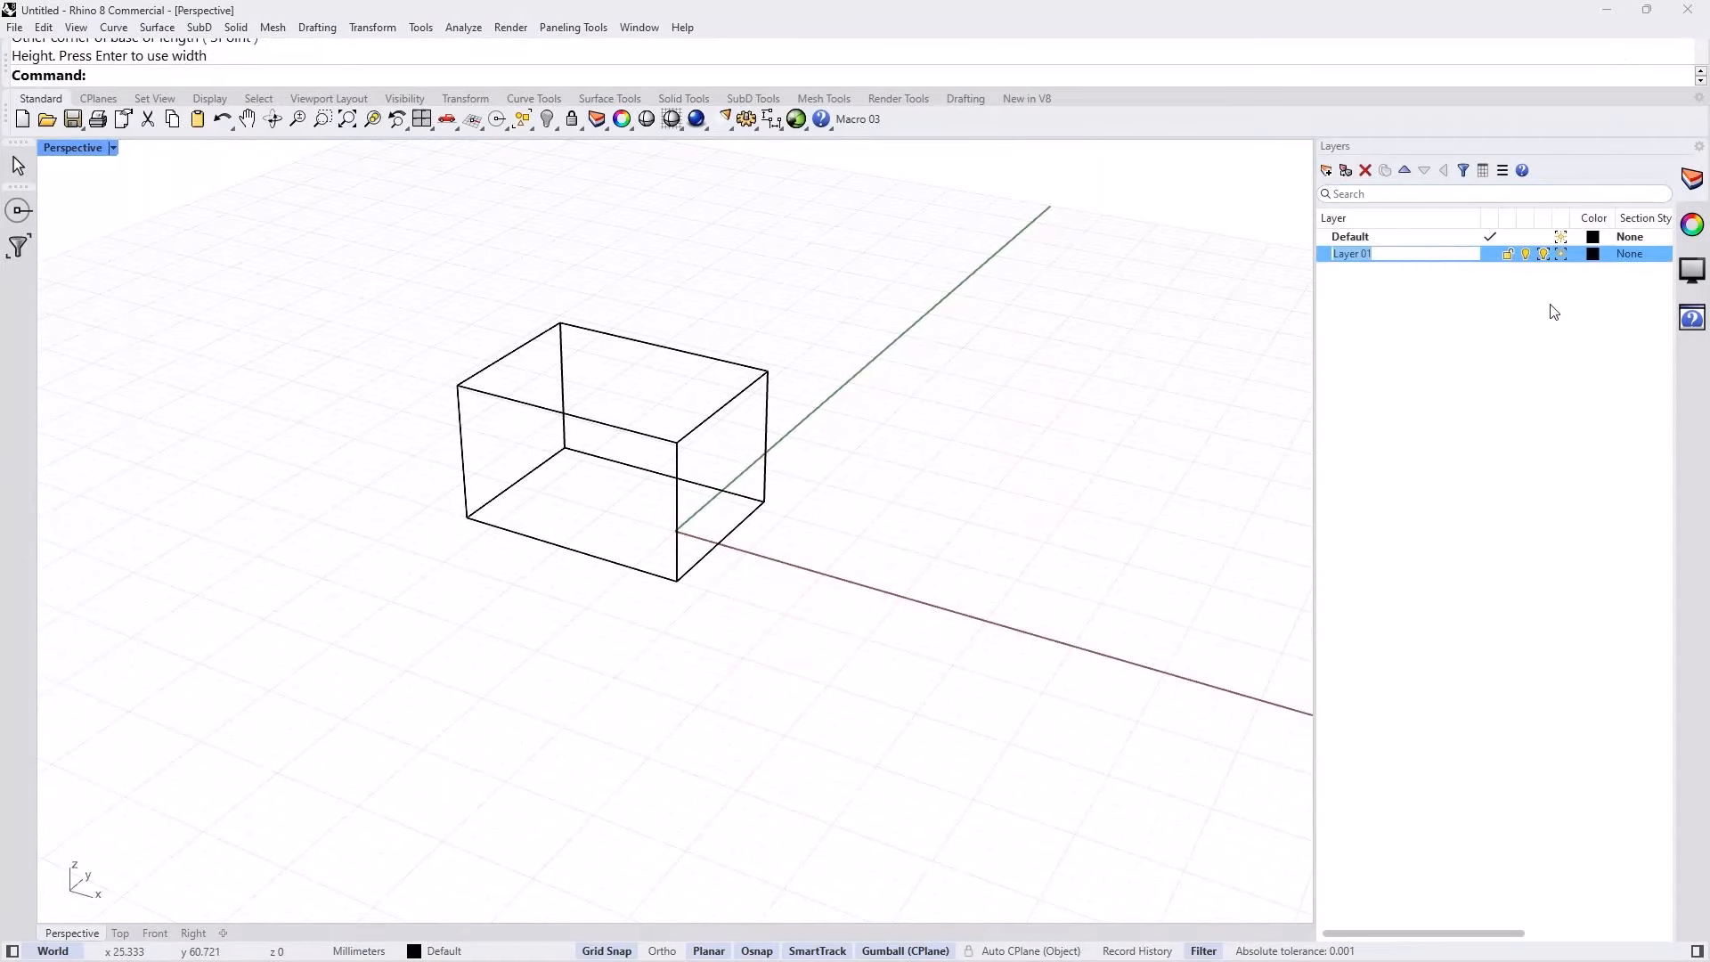
pyautogui.click(1593, 254)
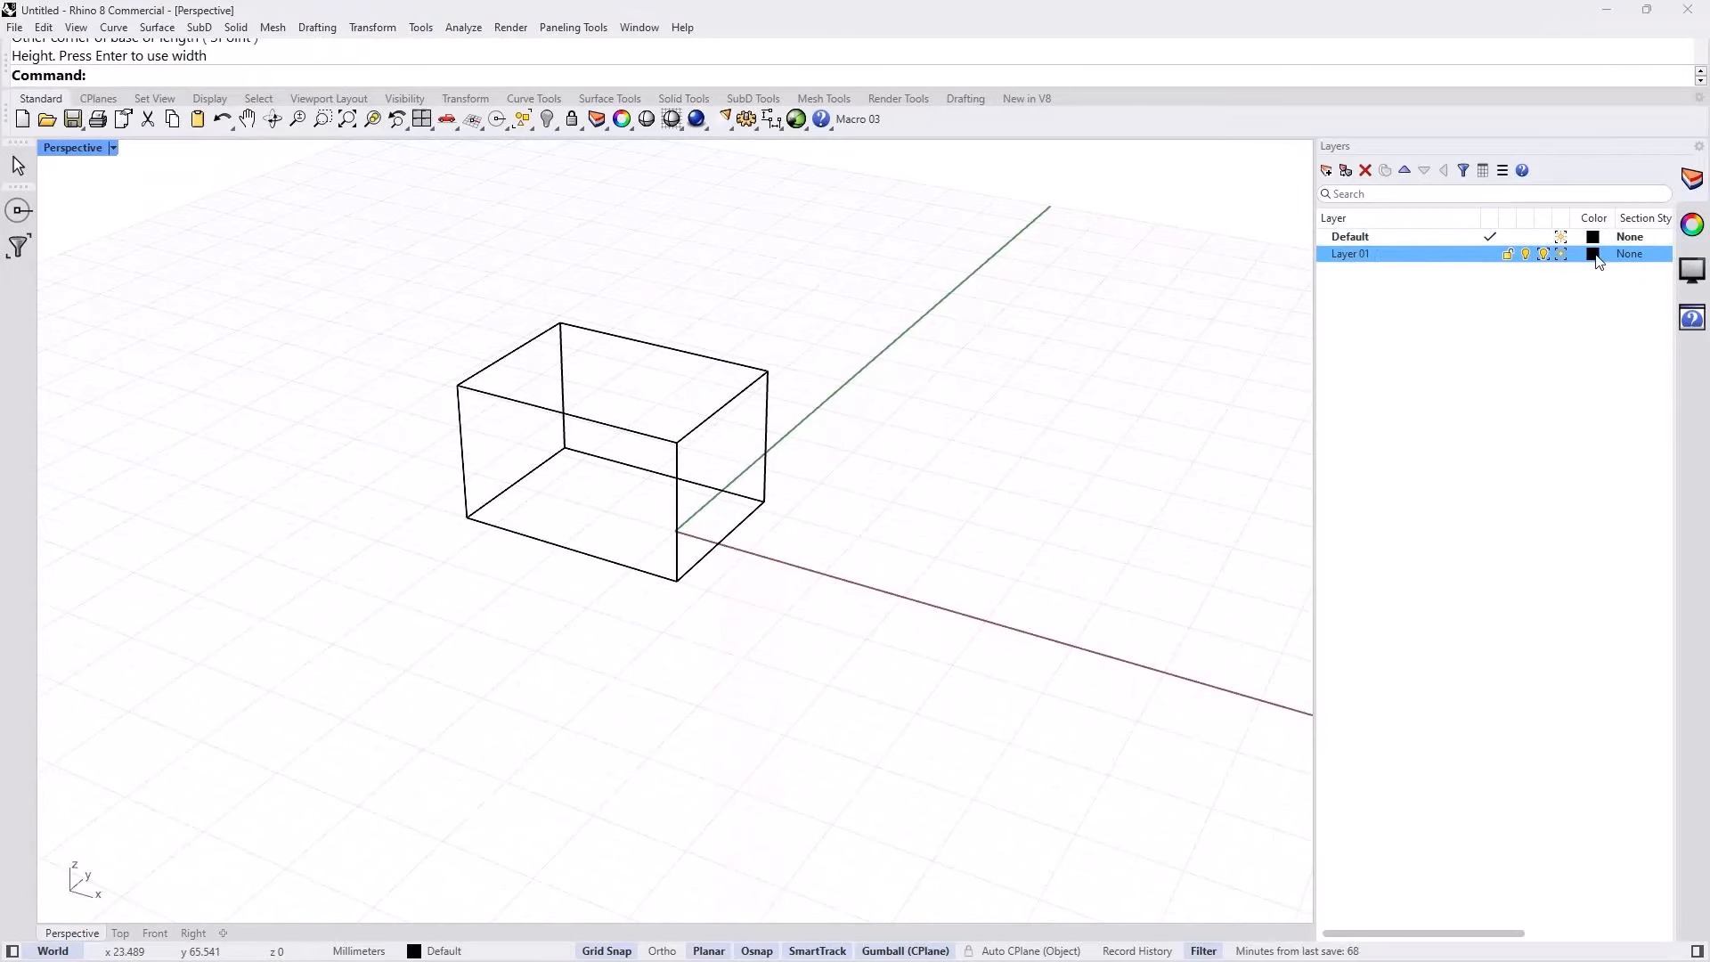
pyautogui.click(444, 301)
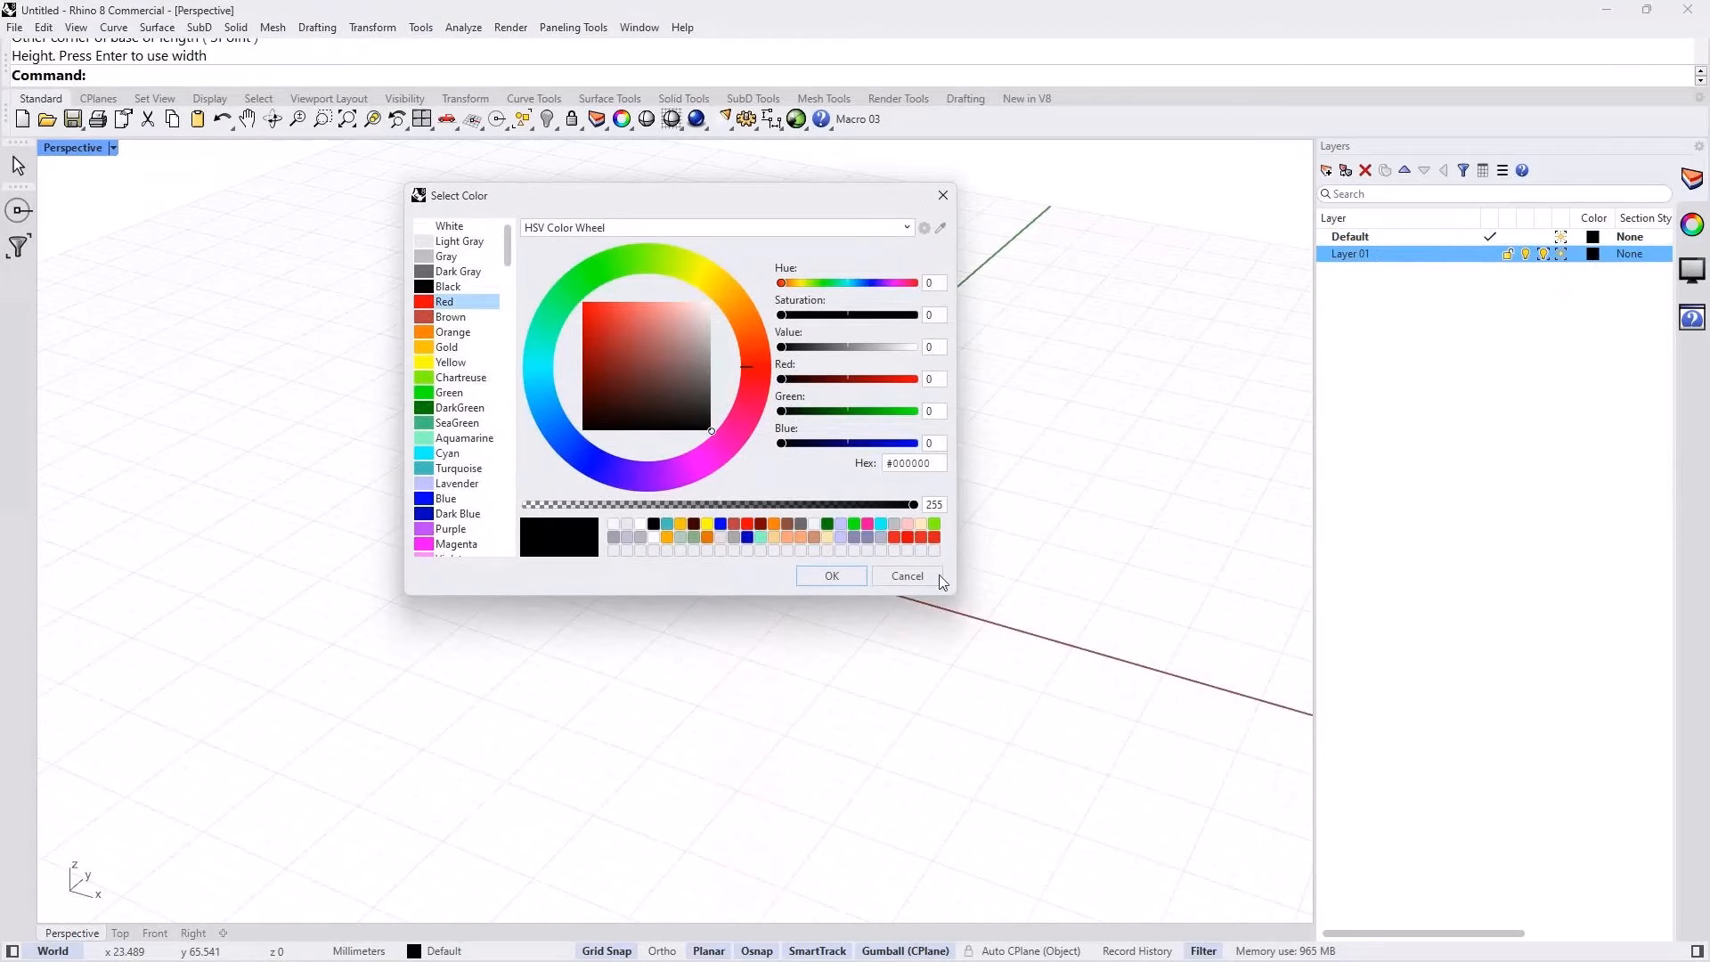
pyautogui.press('Return')
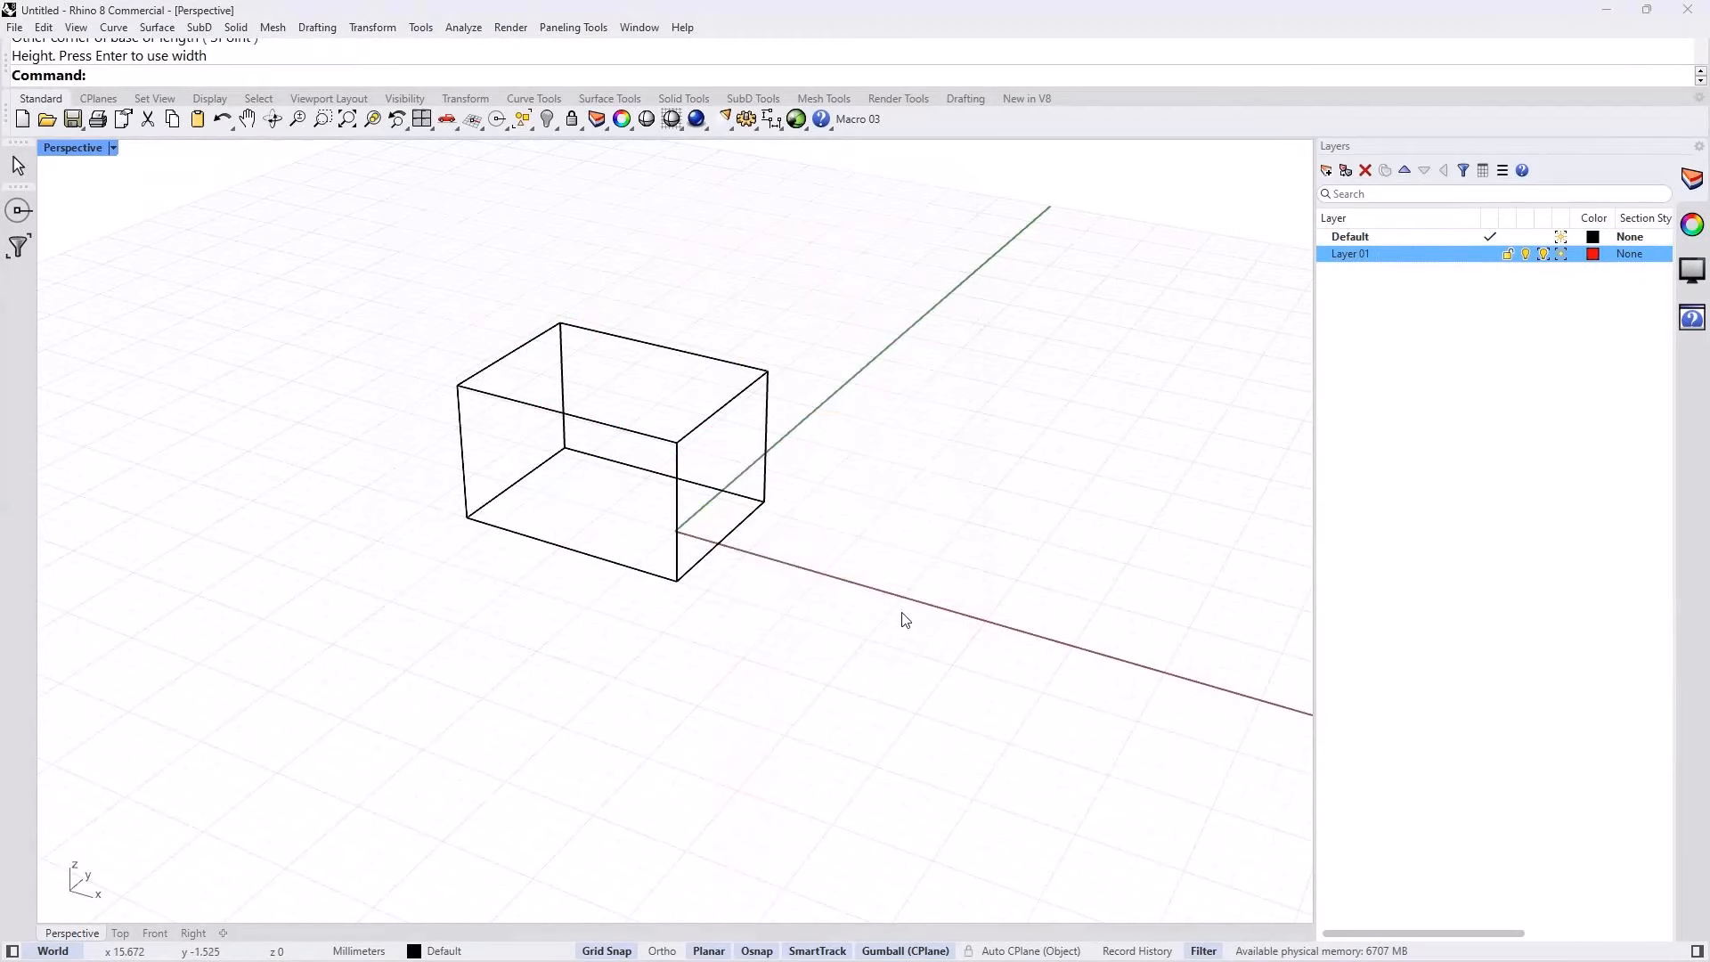
pyautogui.click(1492, 256)
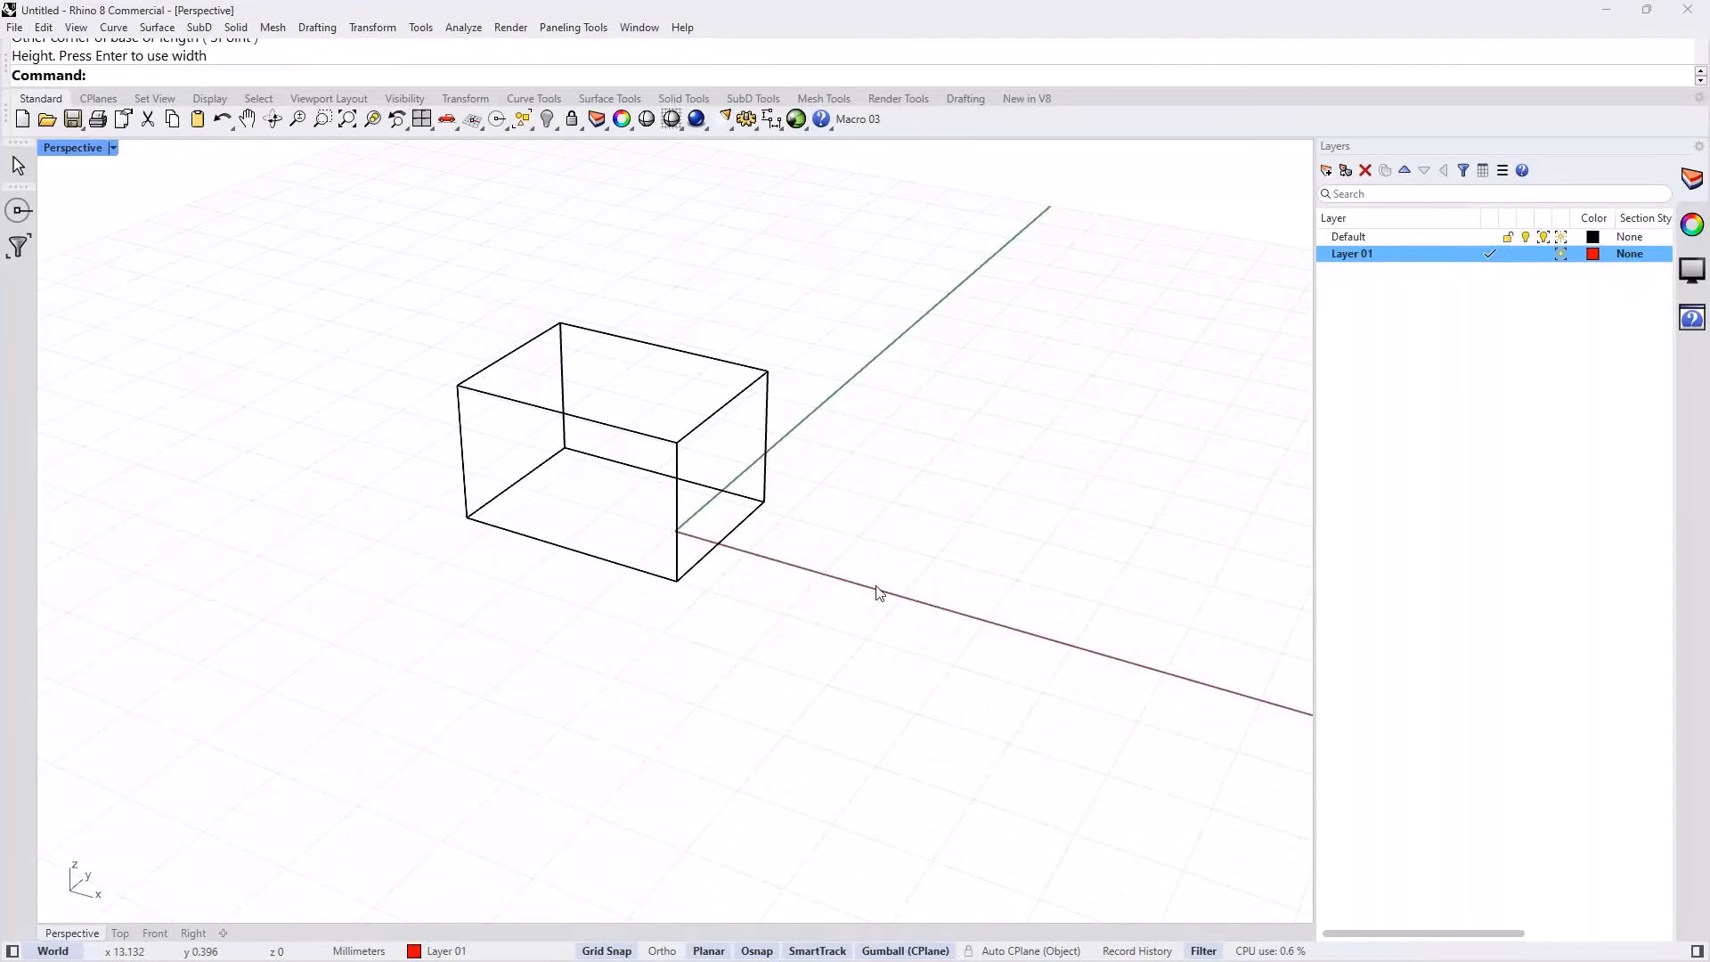
# Step: Draw a vertical cone about 16 mm high beside the box, on the red layer
pyautogui.write('Cone')
pyautogui.press('Return')
pyautogui.click(878, 579)
pyautogui.click(934, 636)
pyautogui.press('Return')
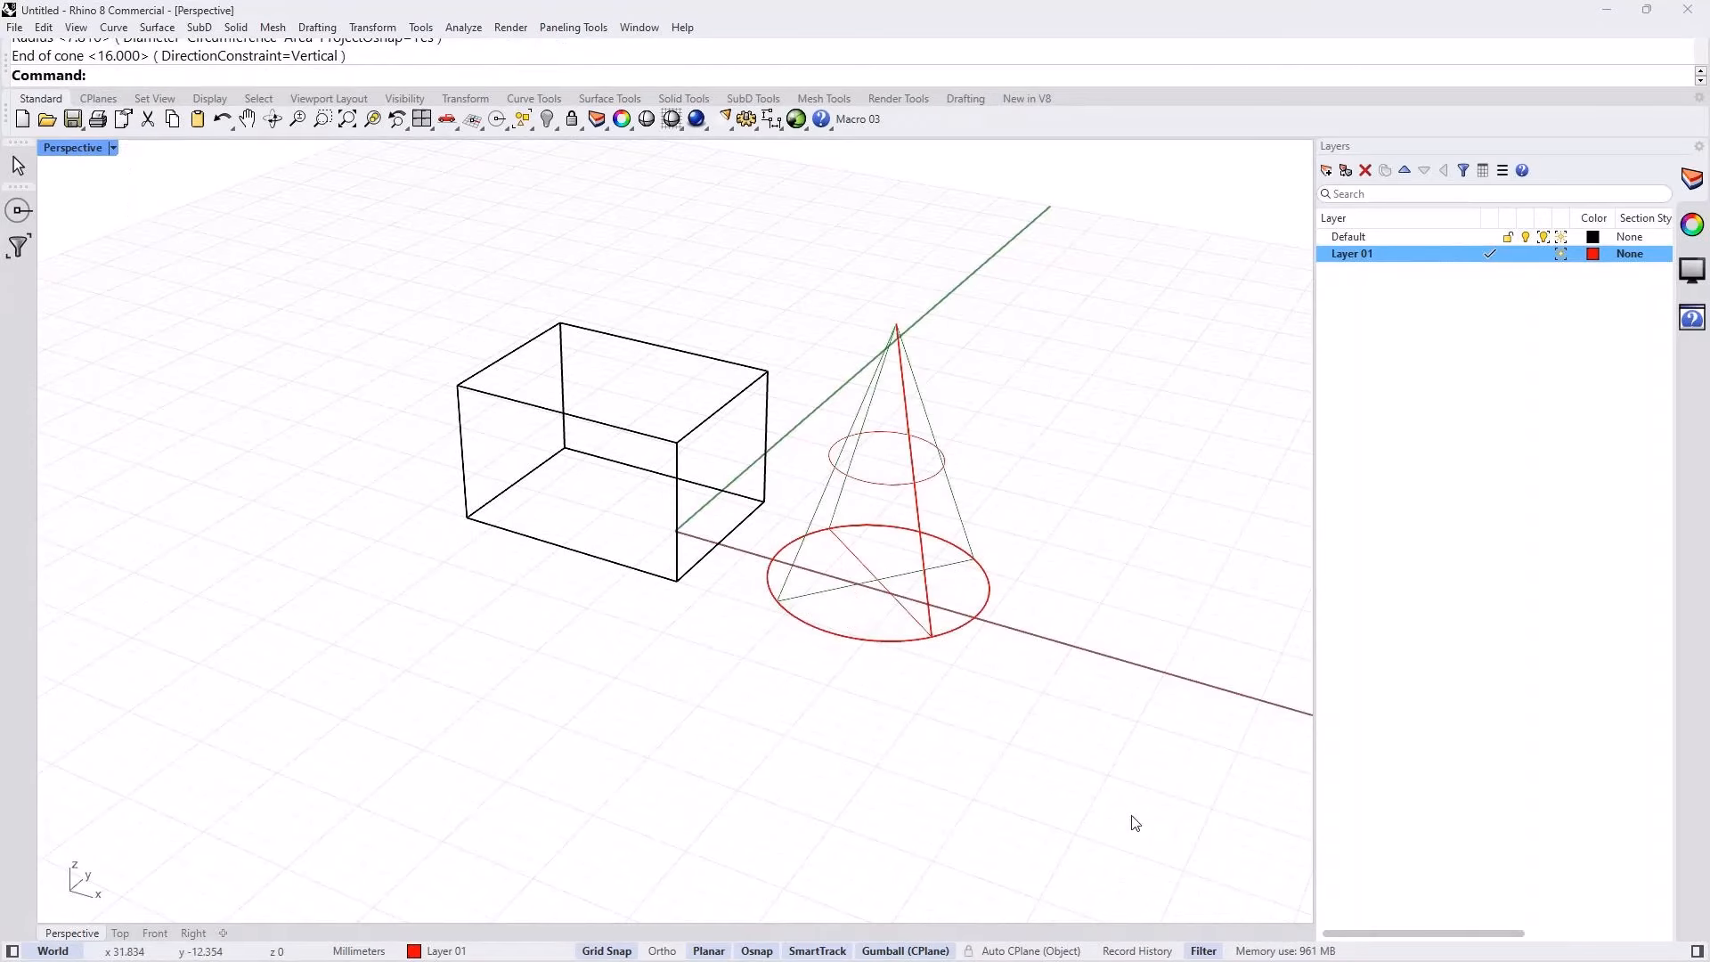
# Step: Set the Perspective view's display mode to Shaded and orbit around the box and cone
pyautogui.click(113, 148)
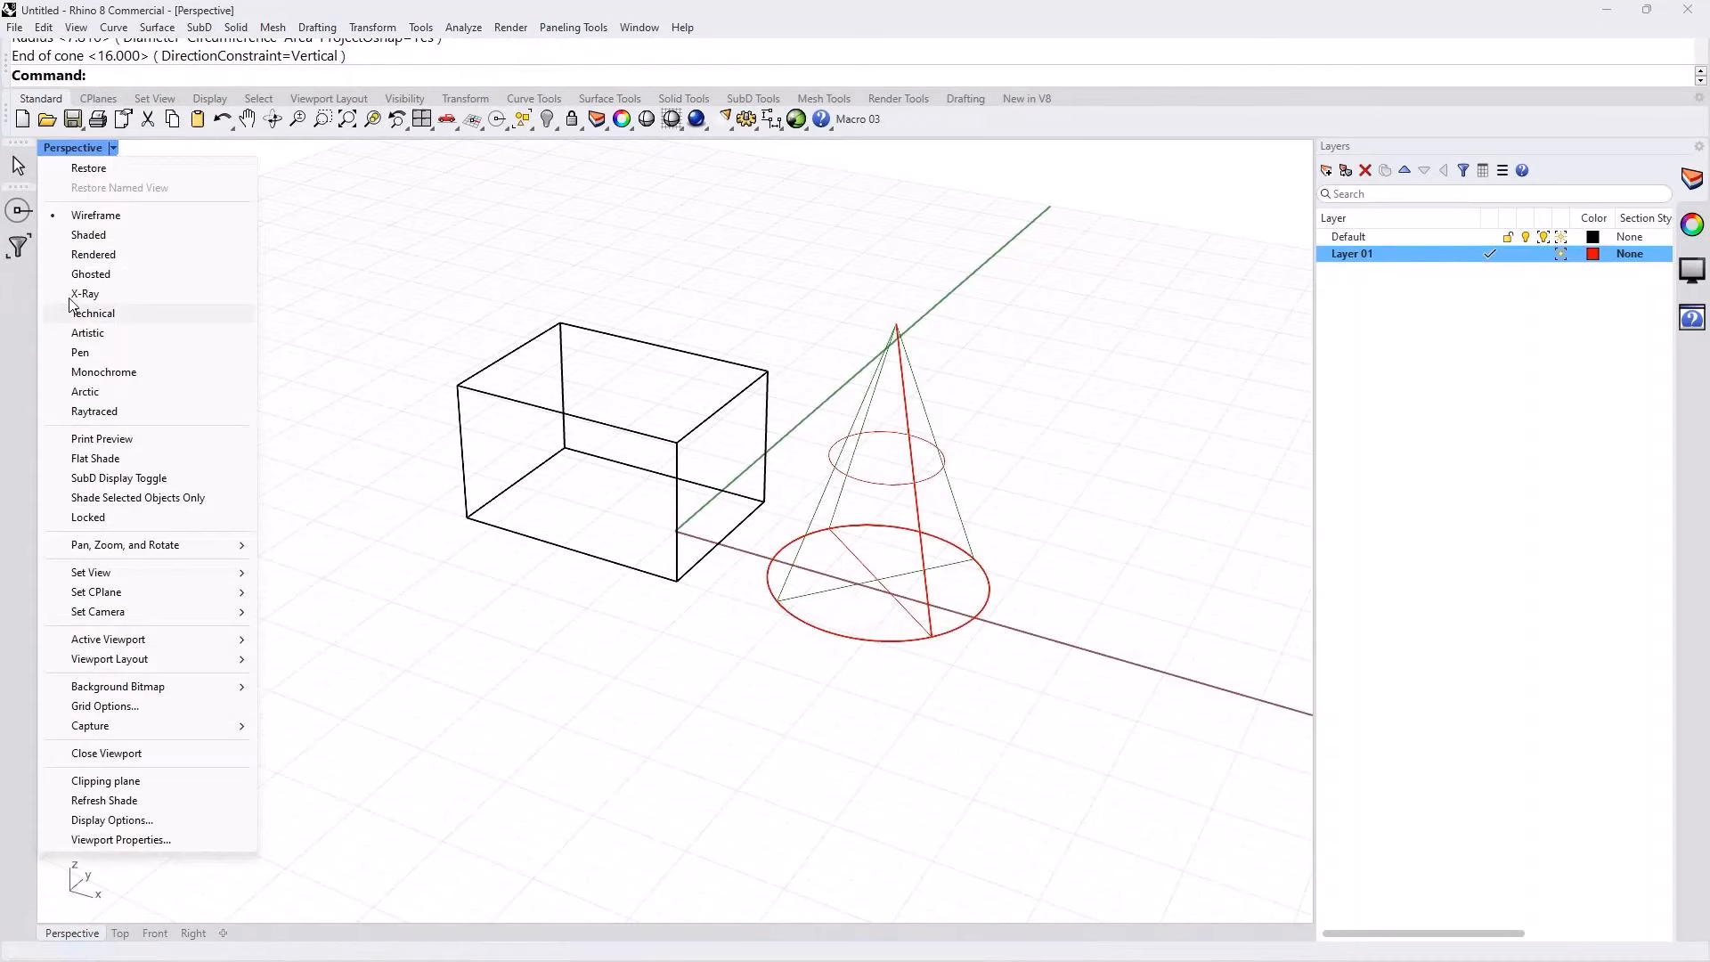
pyautogui.click(88, 234)
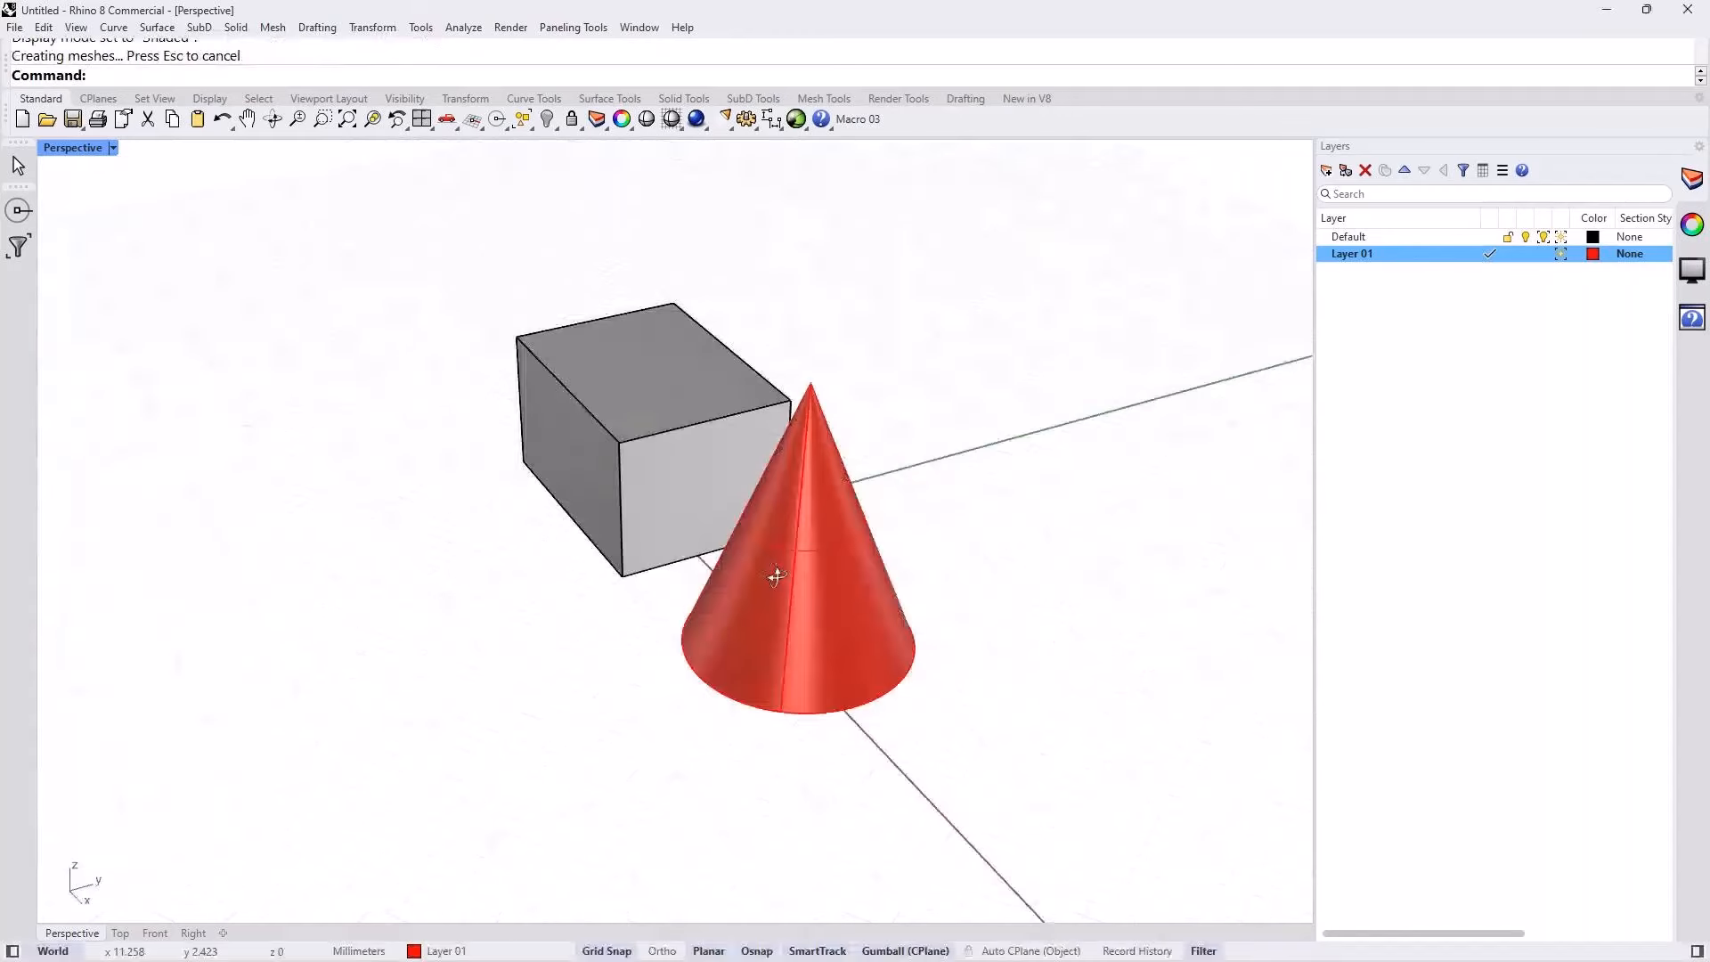
pyautogui.moveTo(771, 573)
pyautogui.mouseDown(button='right')
pyautogui.moveTo(810, 478)
pyautogui.moveTo(1160, 684)
pyautogui.mouseUp(button='right')
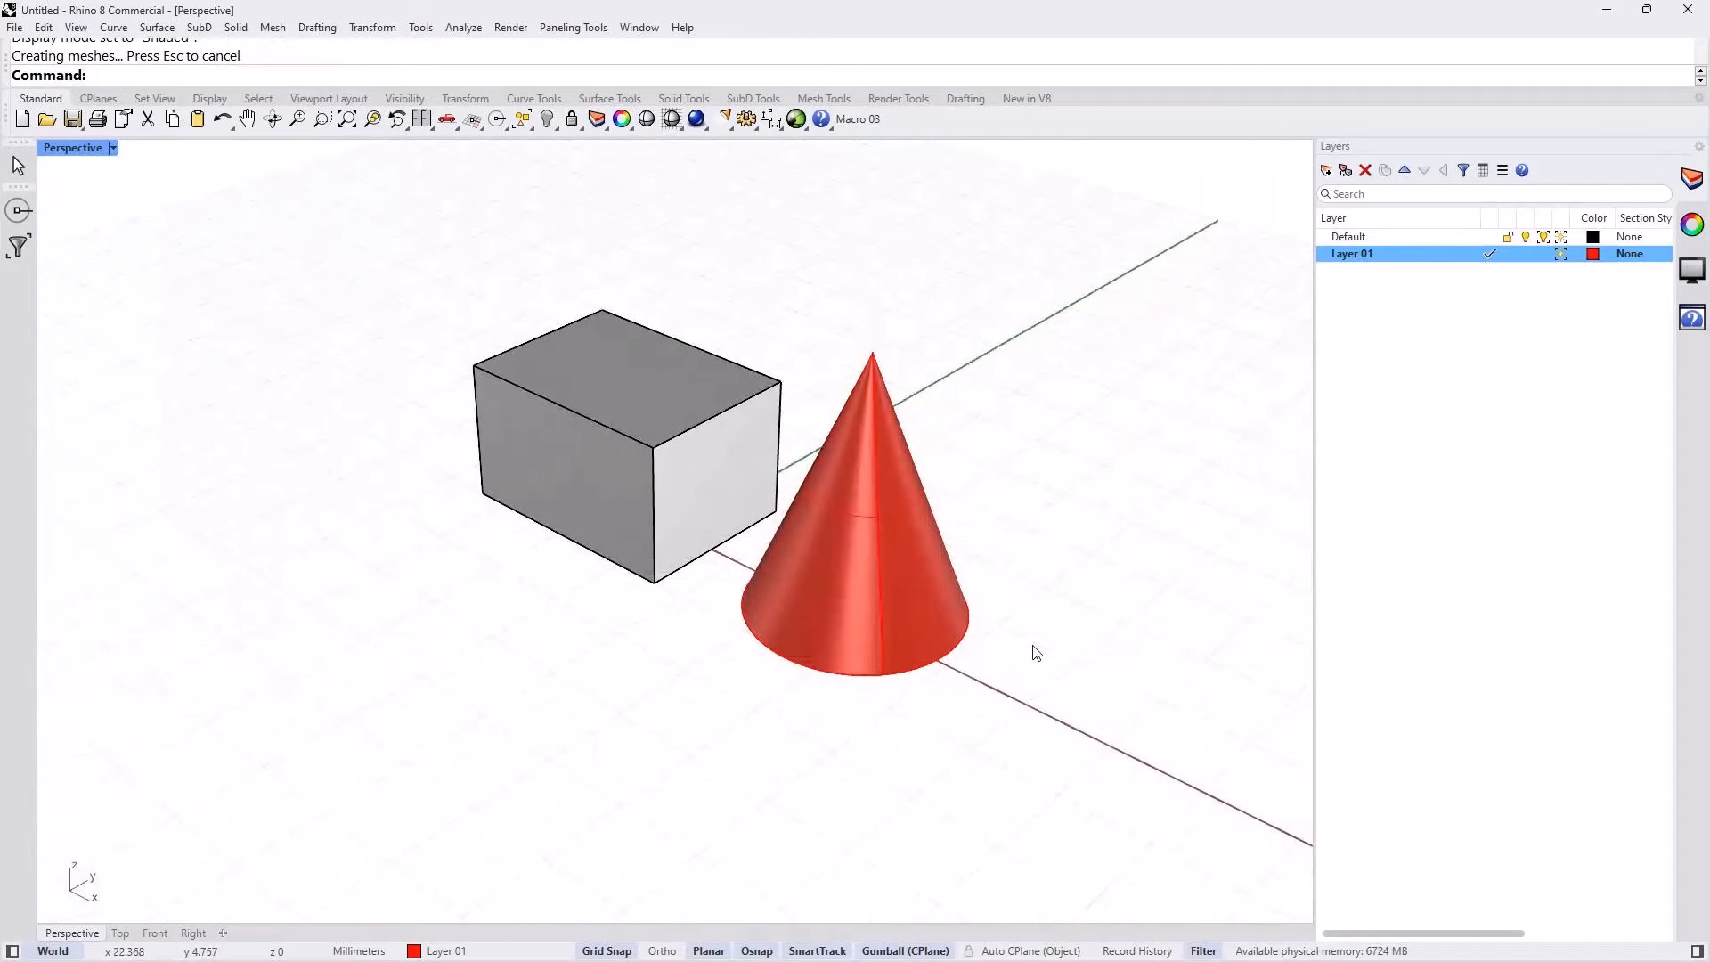
pyautogui.keyDown('shift'); pyautogui.moveTo(1036, 653); pyautogui.dragTo(982, 663, button='right'); pyautogui.keyUp('shift')
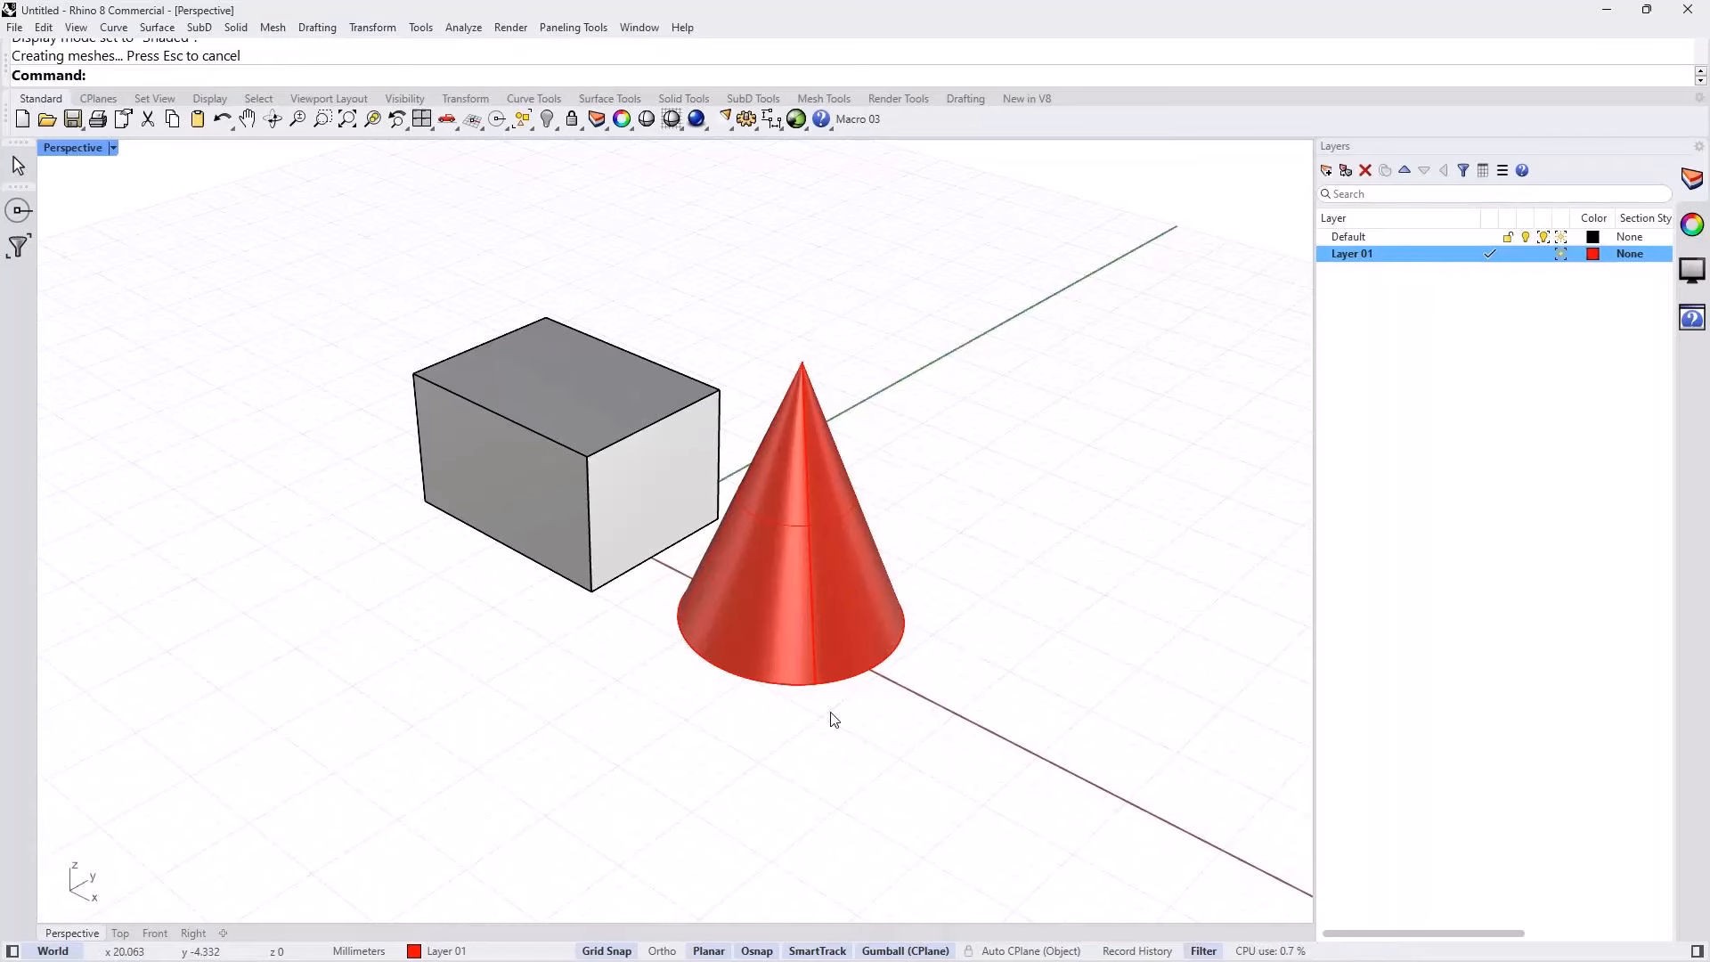
pyautogui.write('ClippingDrawings')
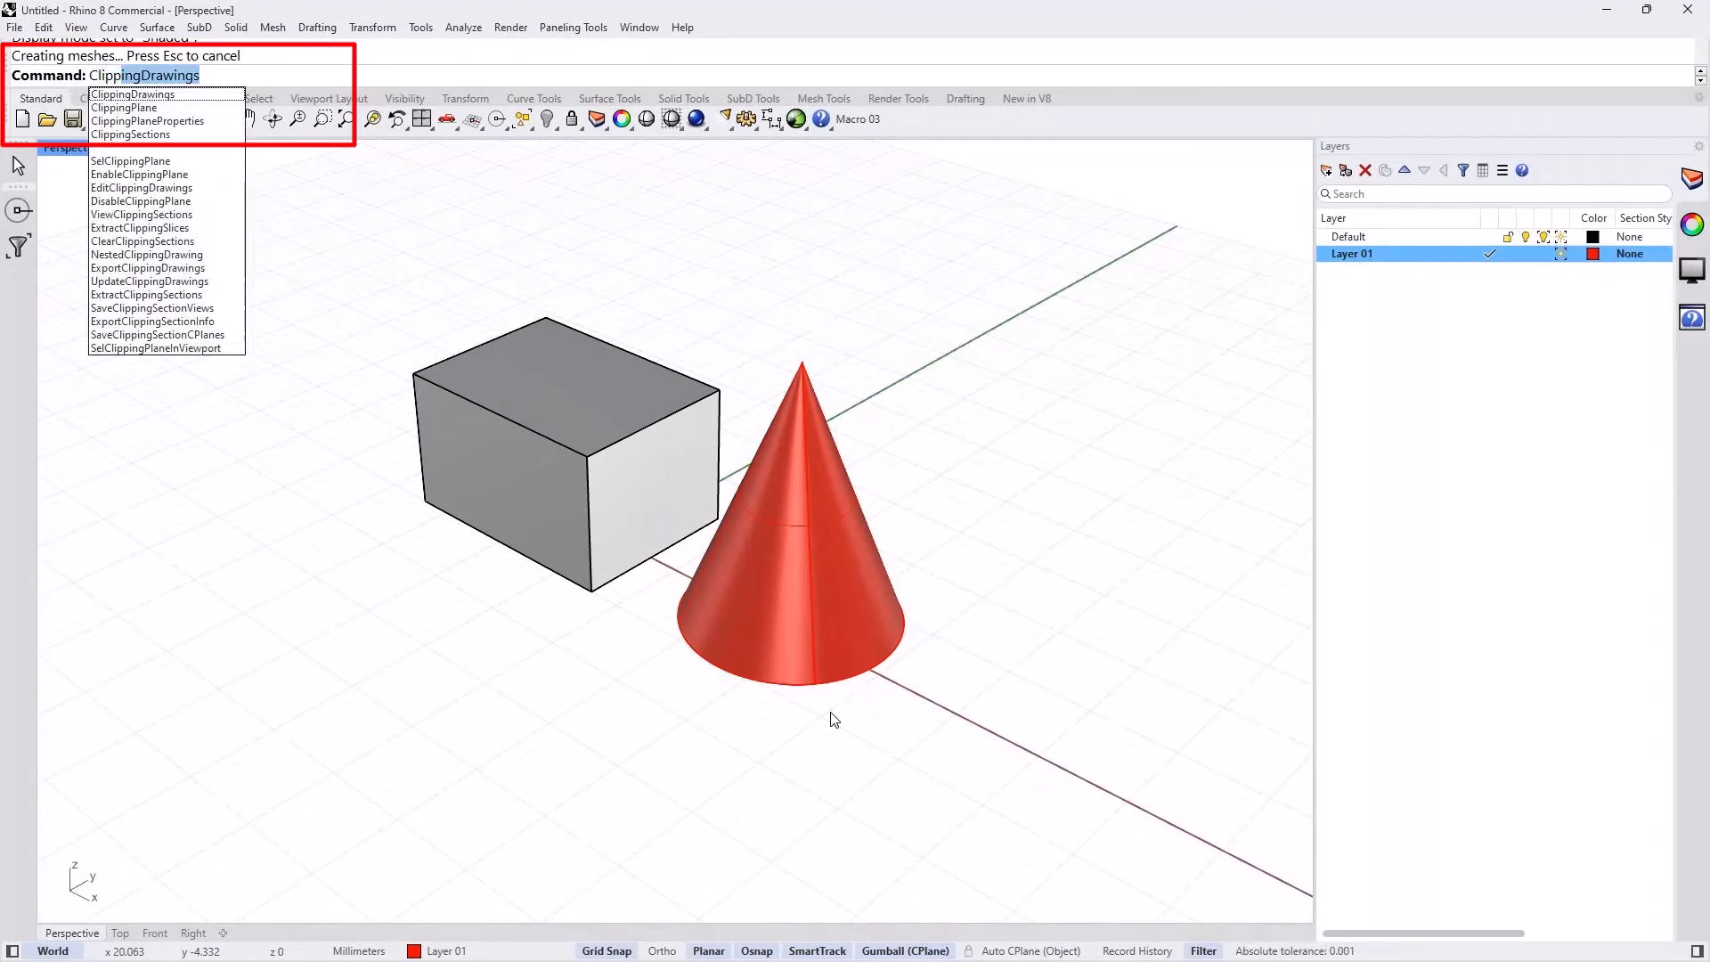
pyautogui.press('Down')
pyautogui.press('Down')
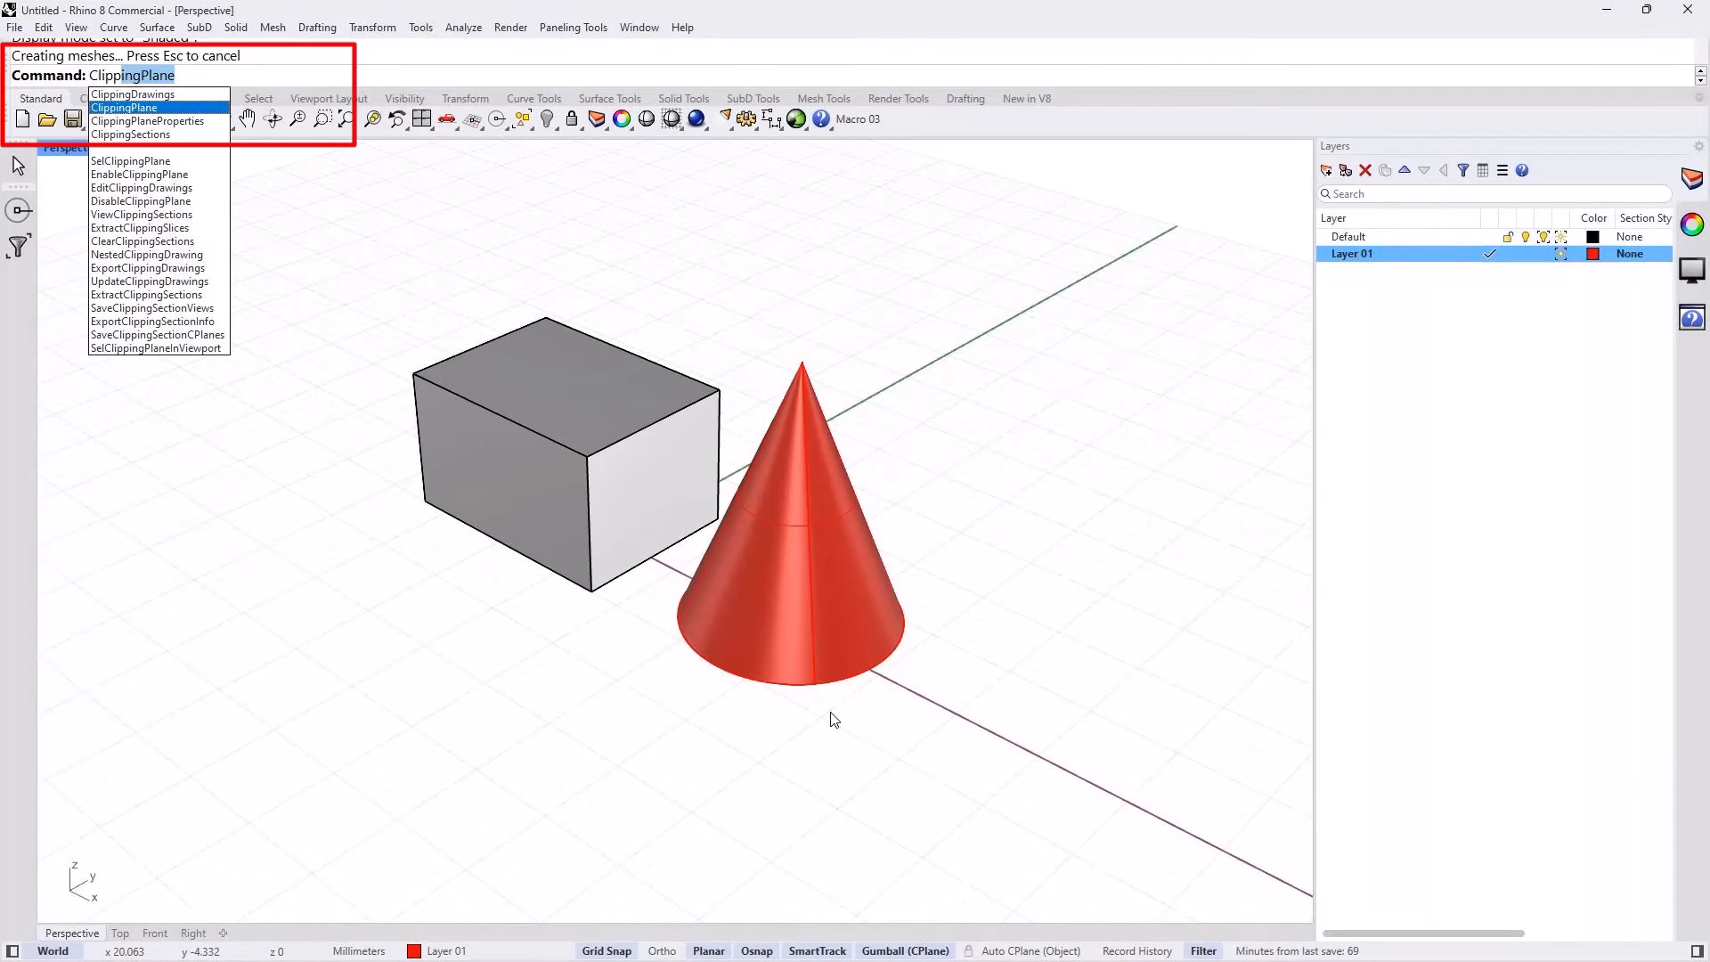
pyautogui.press('Down')
pyautogui.press('Down')
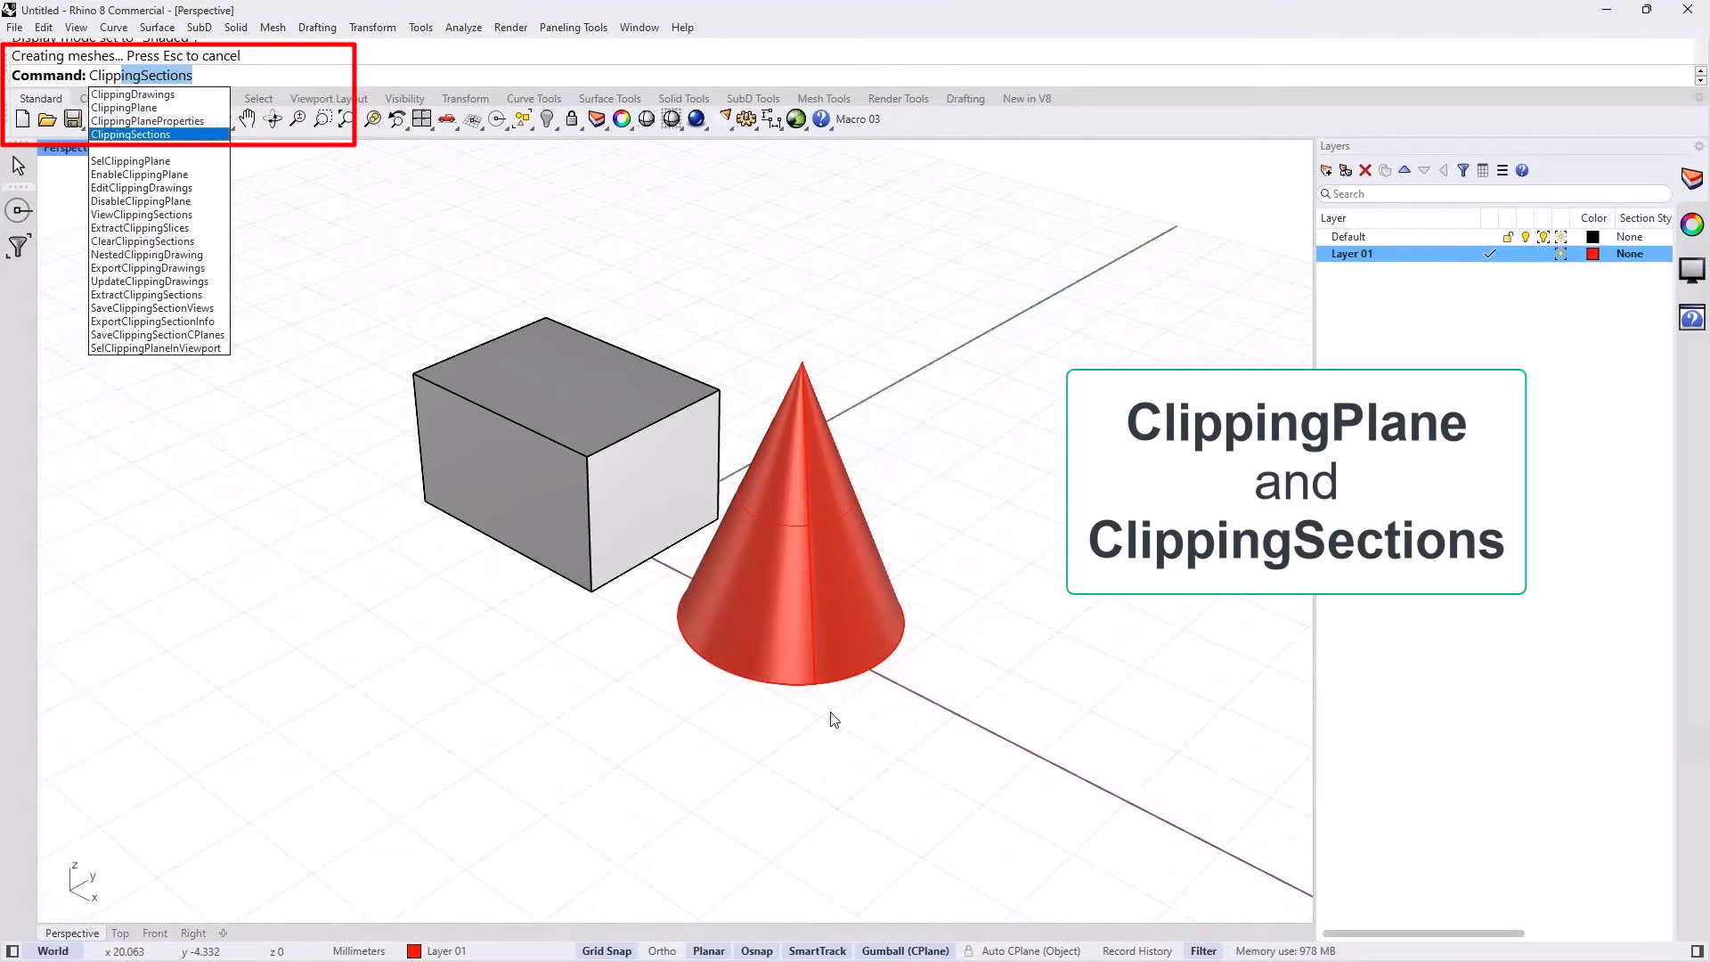
pyautogui.press('Up')
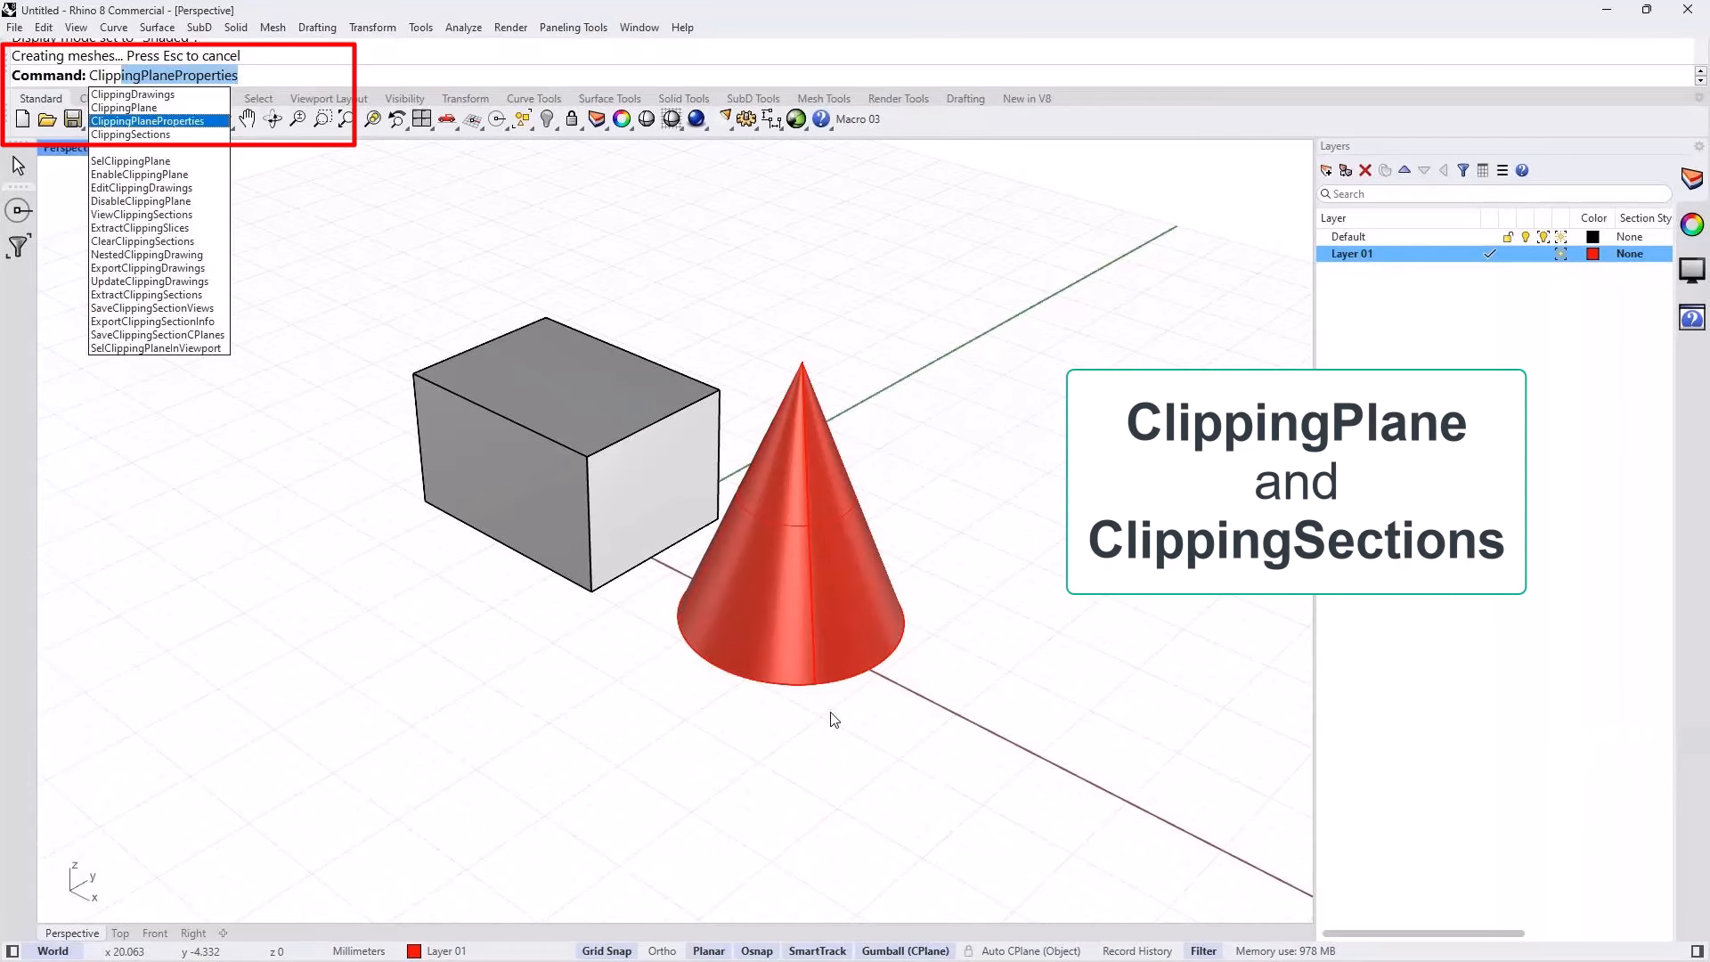
pyautogui.press('Up')
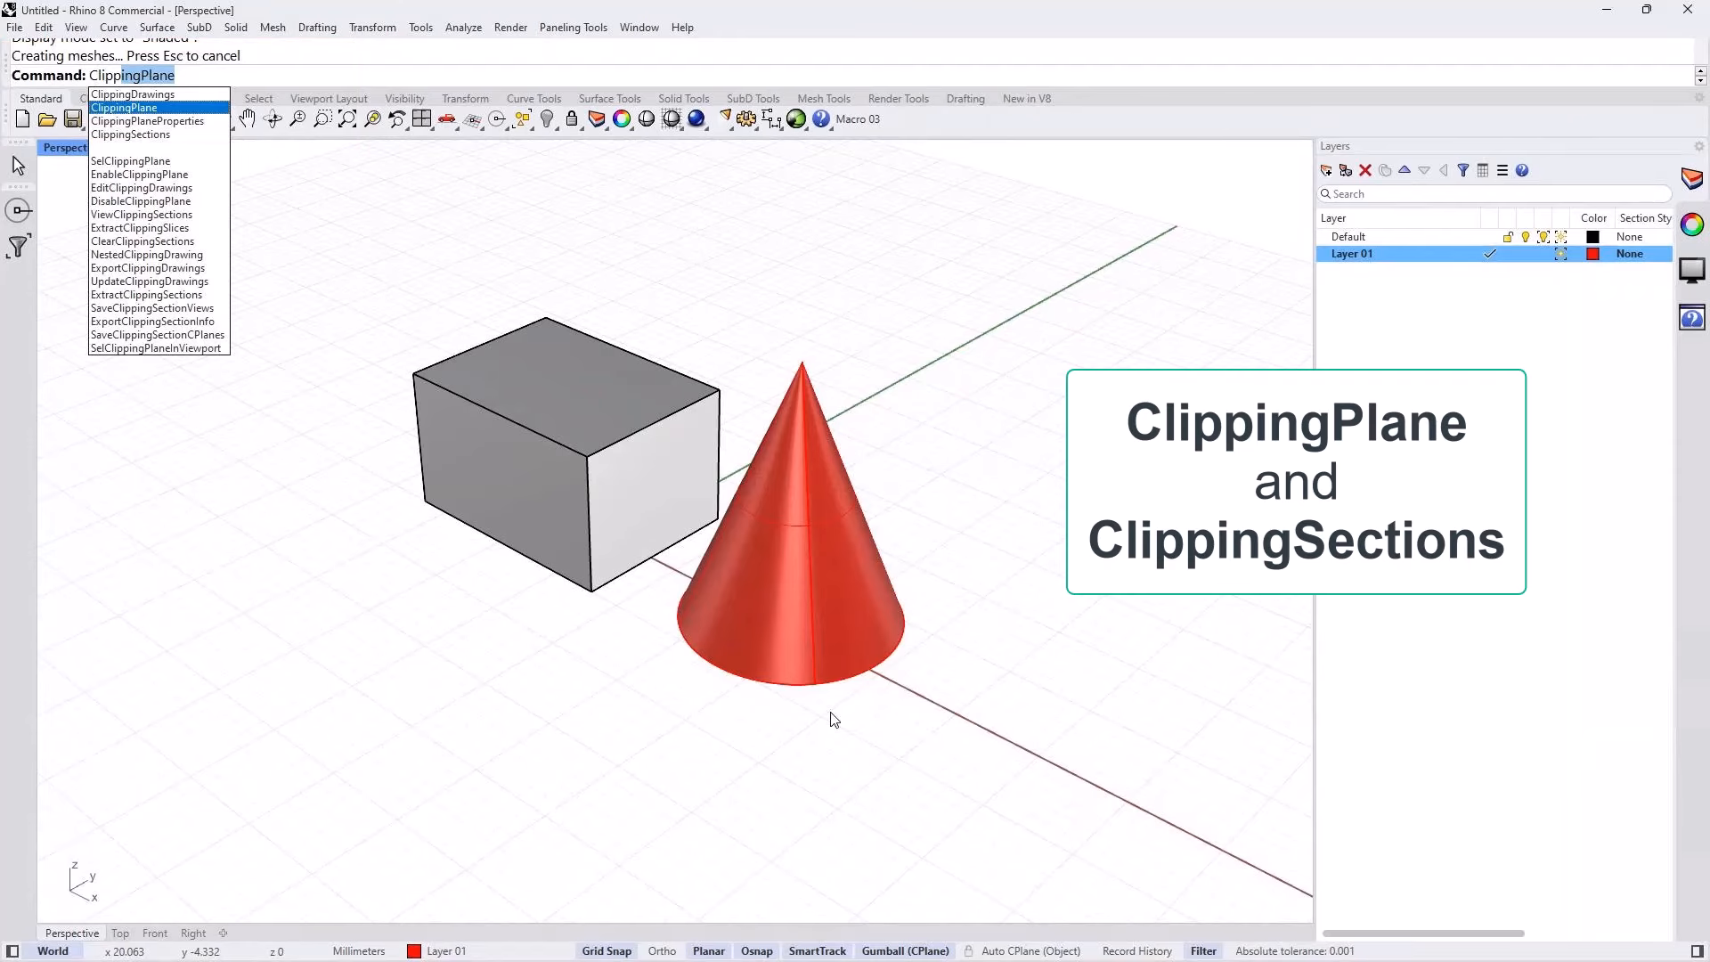
pyautogui.press('Return')
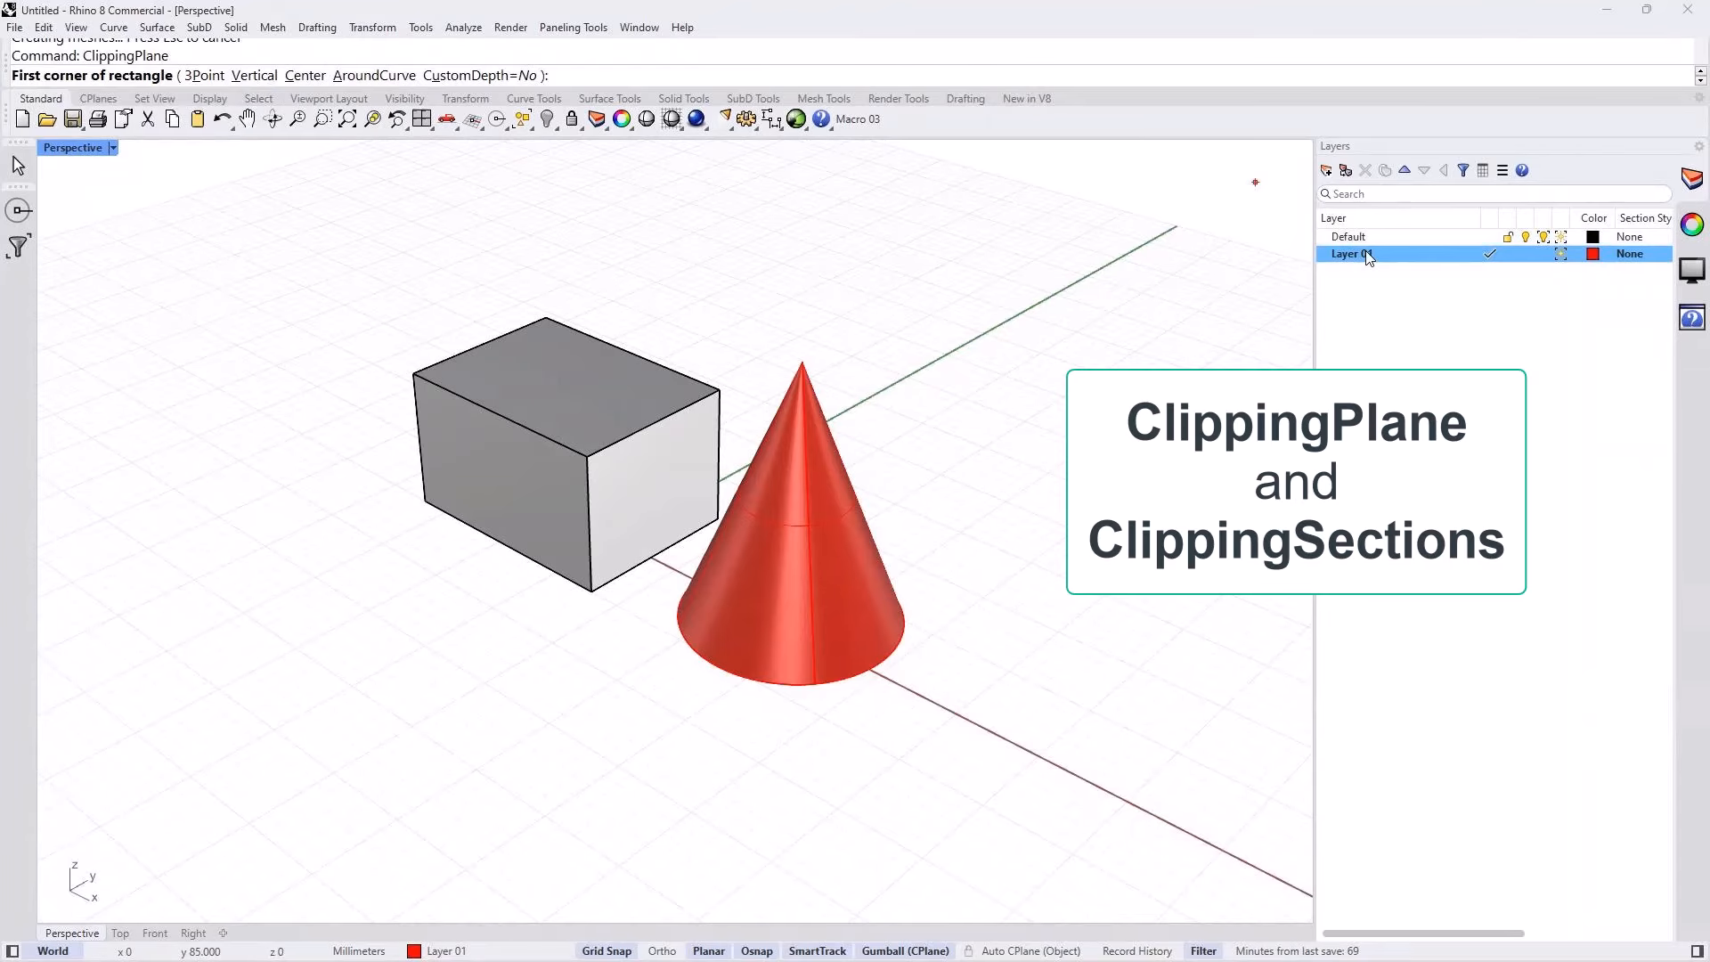
pyautogui.press('Escape')
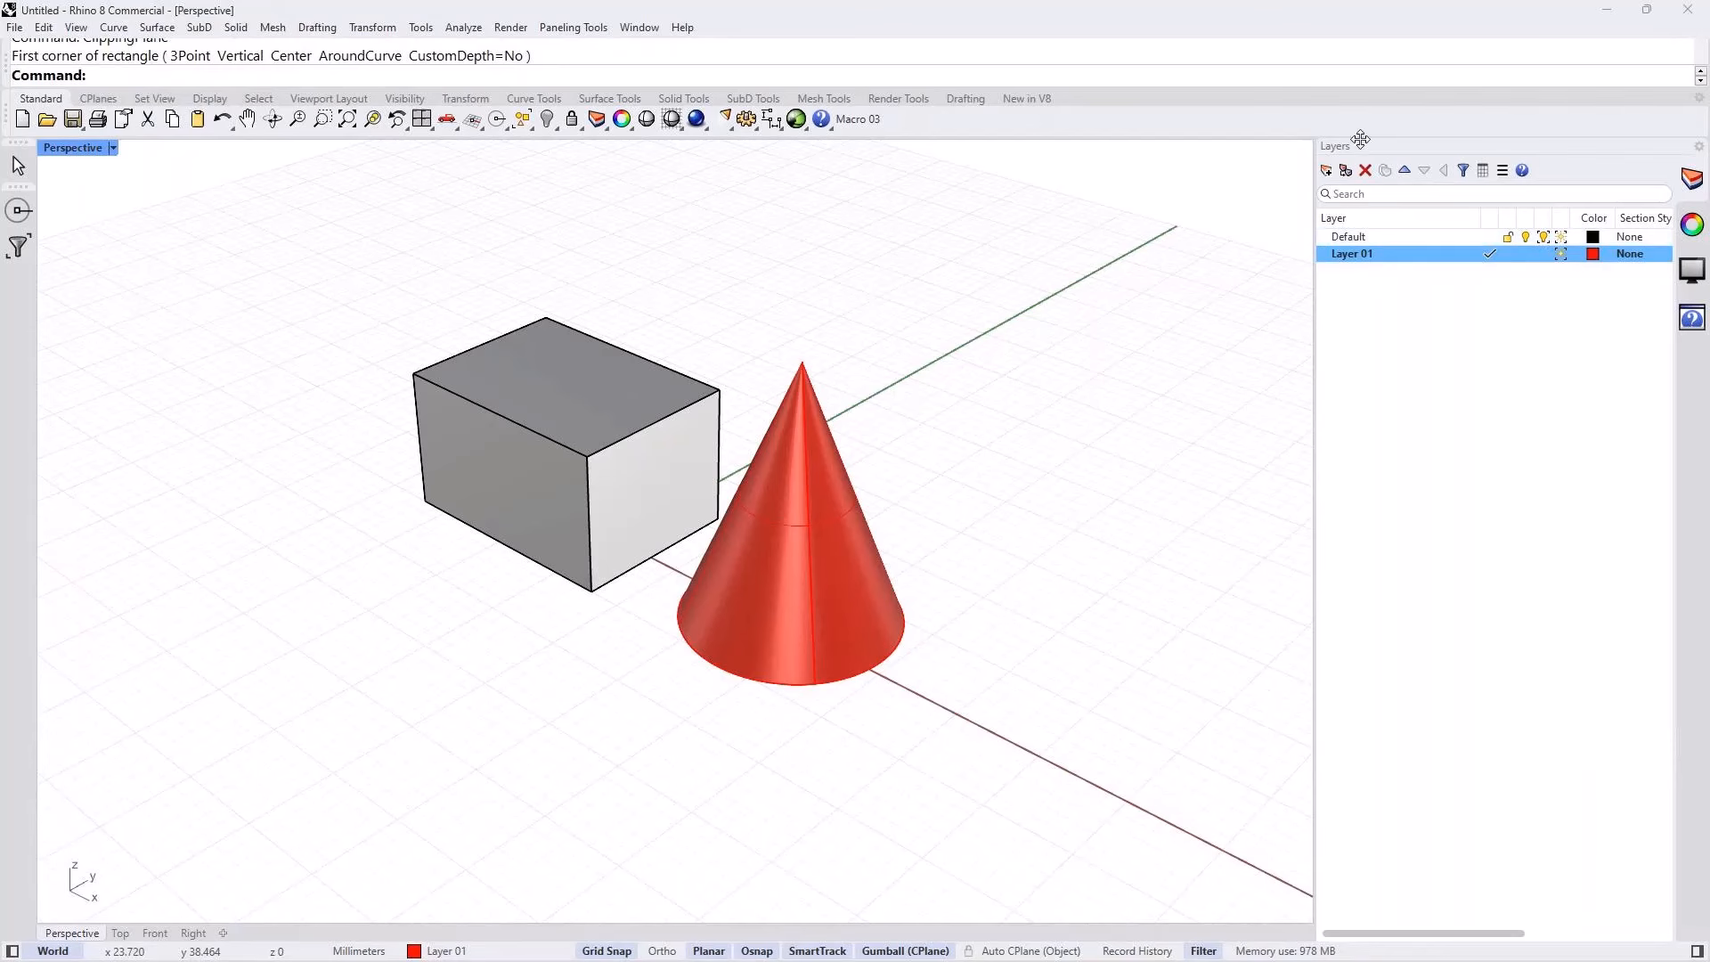
# Step: Create a brown layer named Sections and make it the current layer
pyautogui.click(1327, 171)
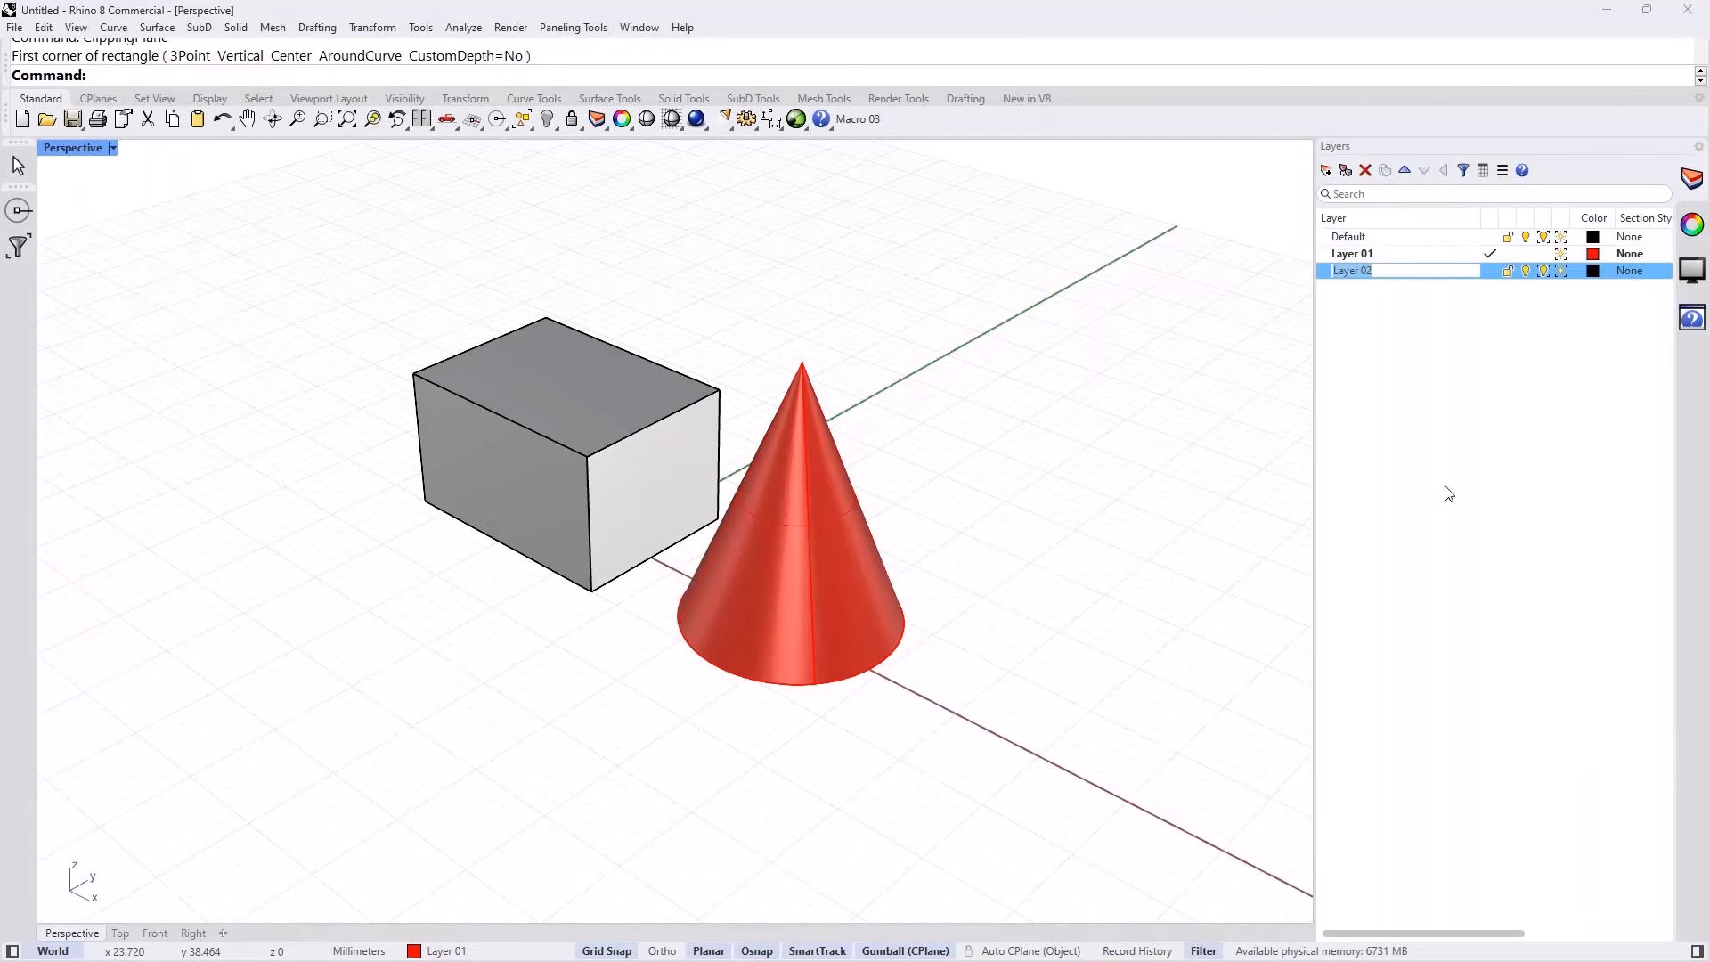
pyautogui.click(1593, 271)
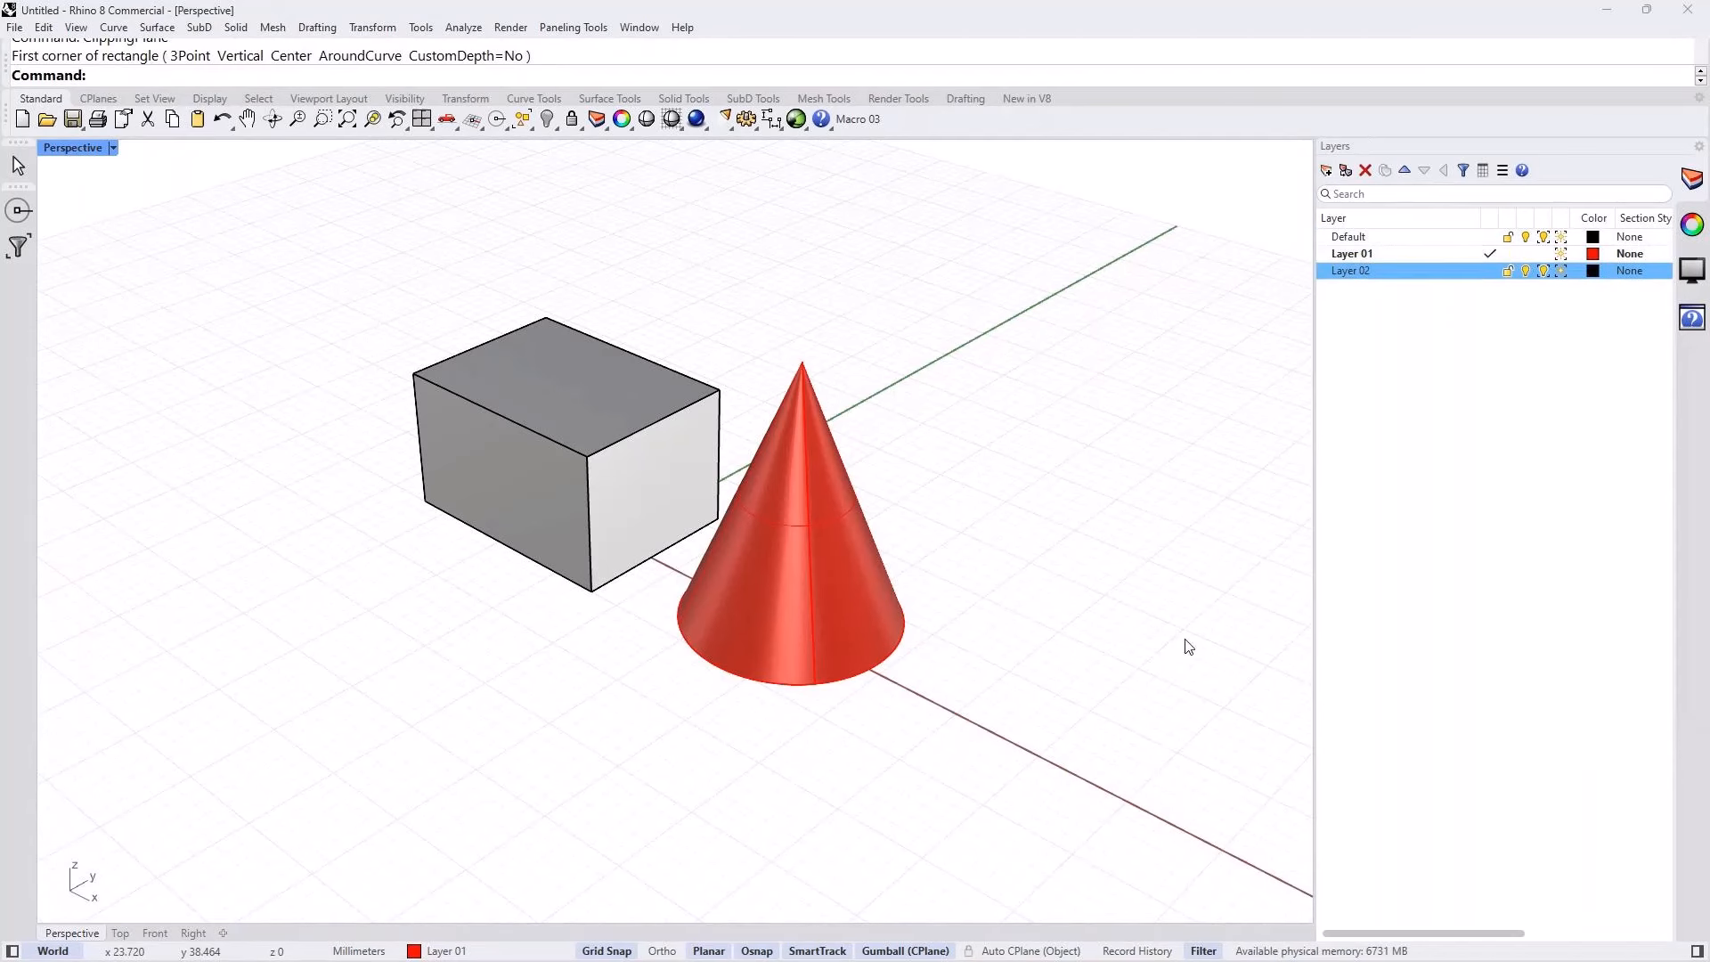
pyautogui.click(1594, 270)
pyautogui.click(451, 317)
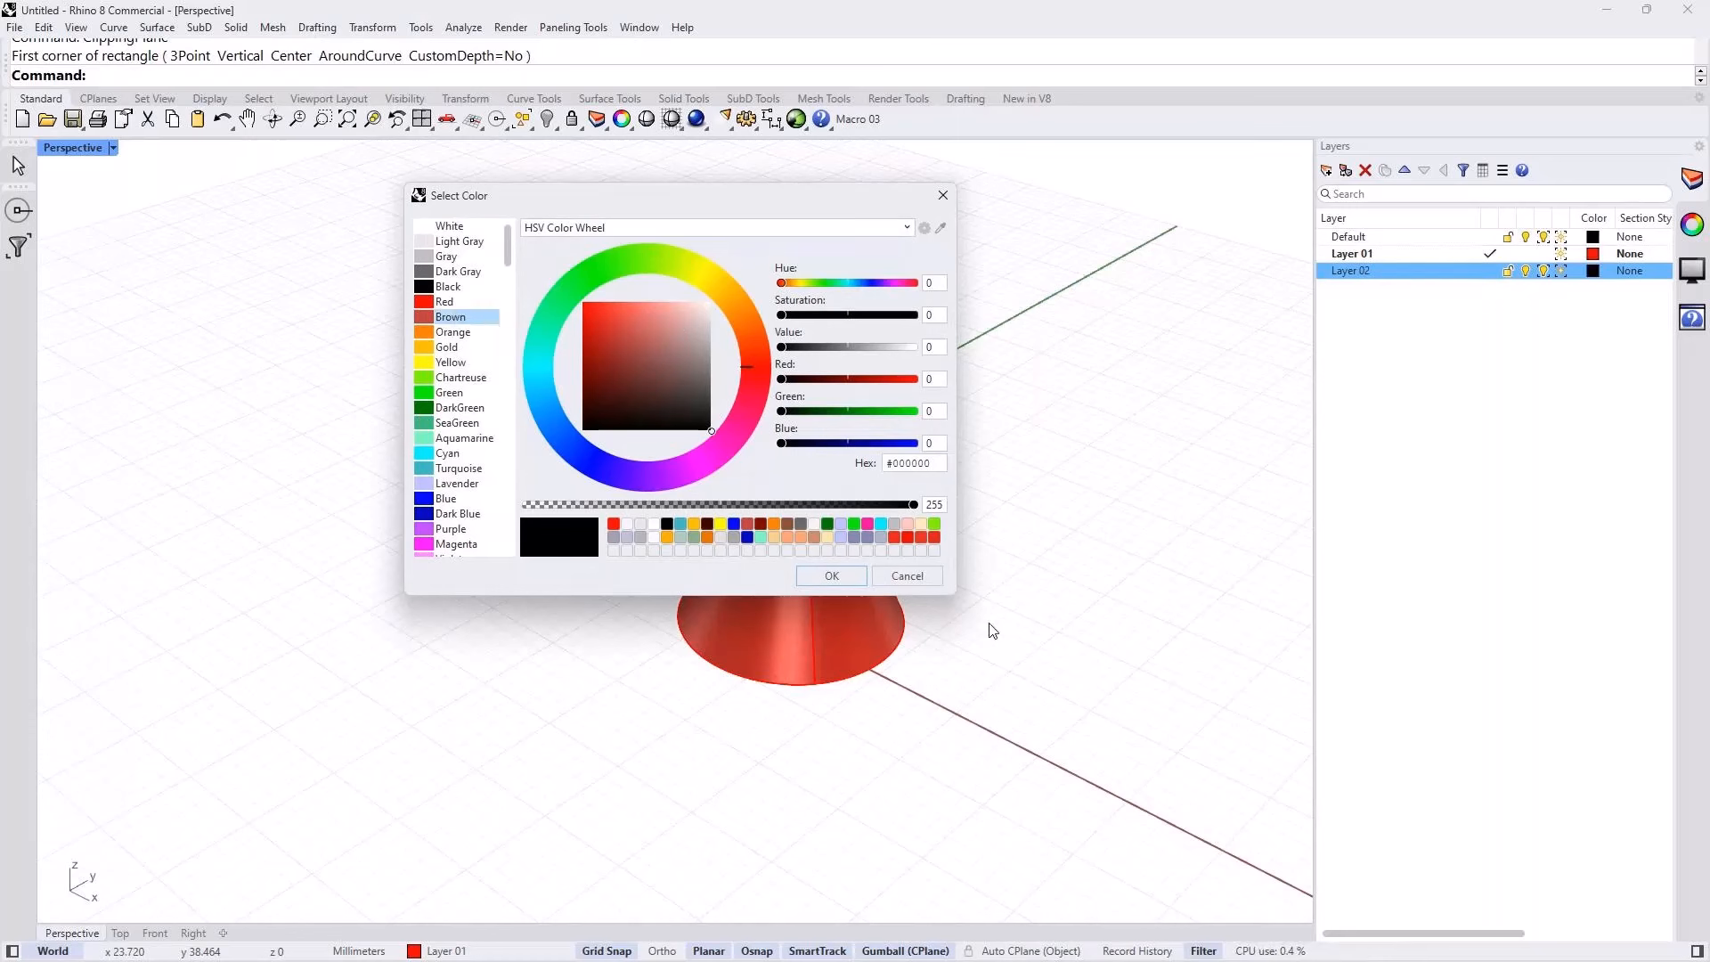
pyautogui.click(831, 576)
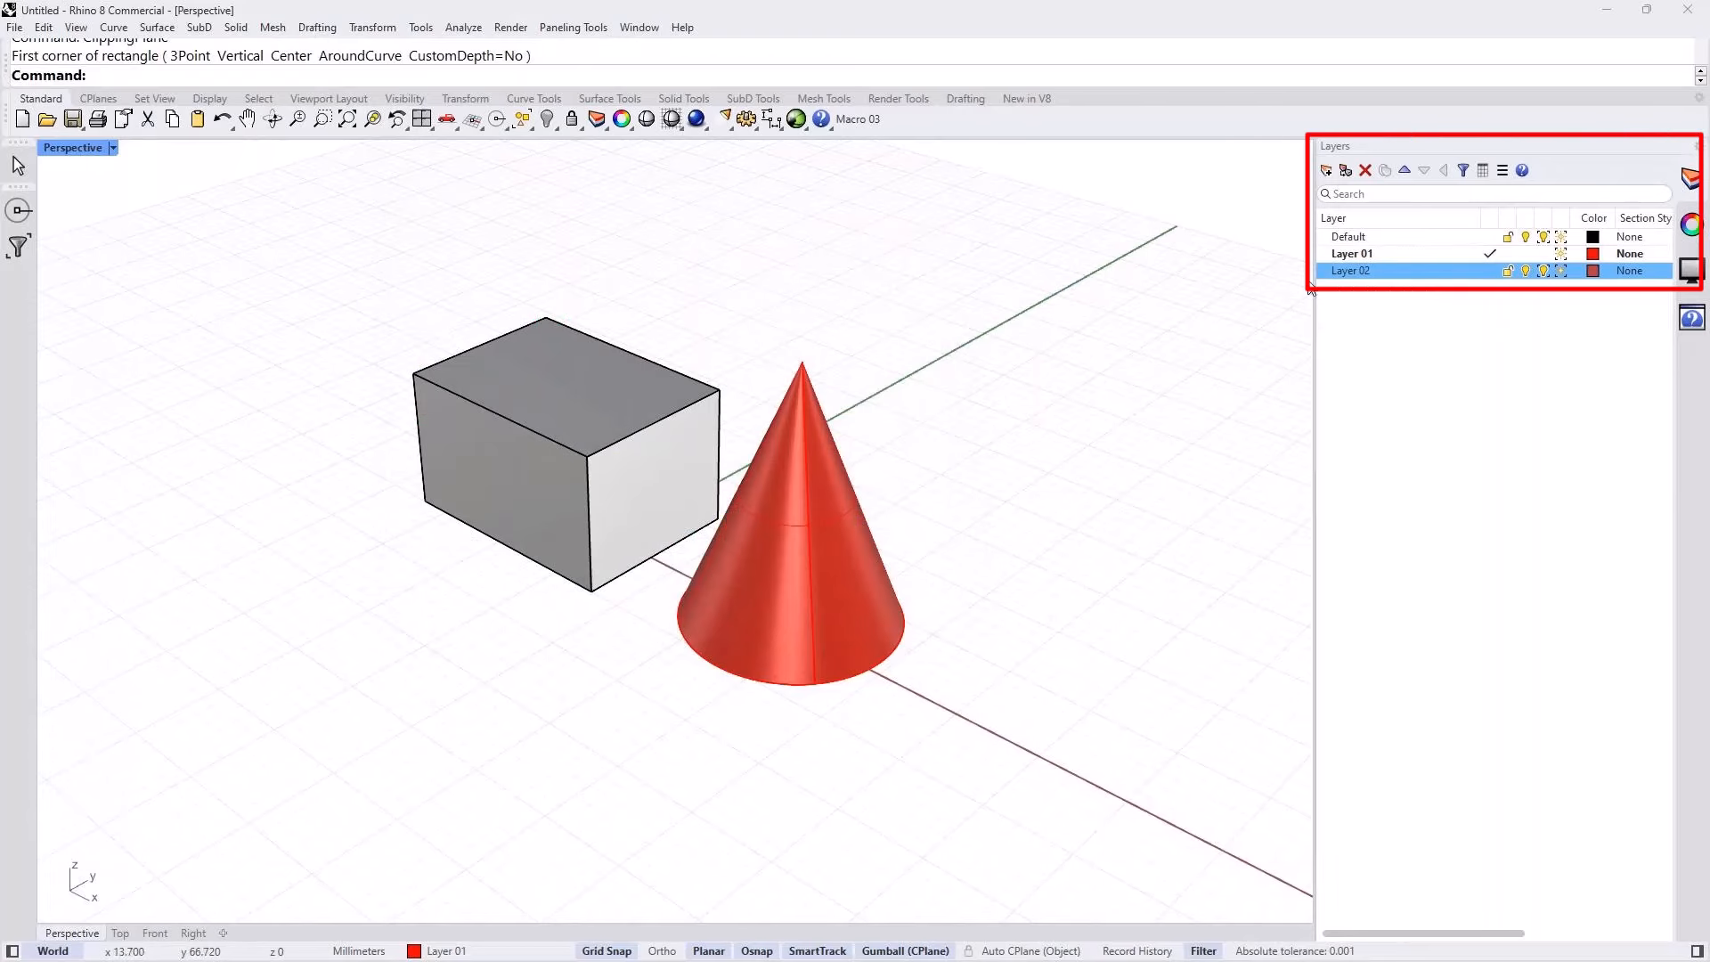
pyautogui.doubleClick(1352, 275)
pyautogui.write('Sections')
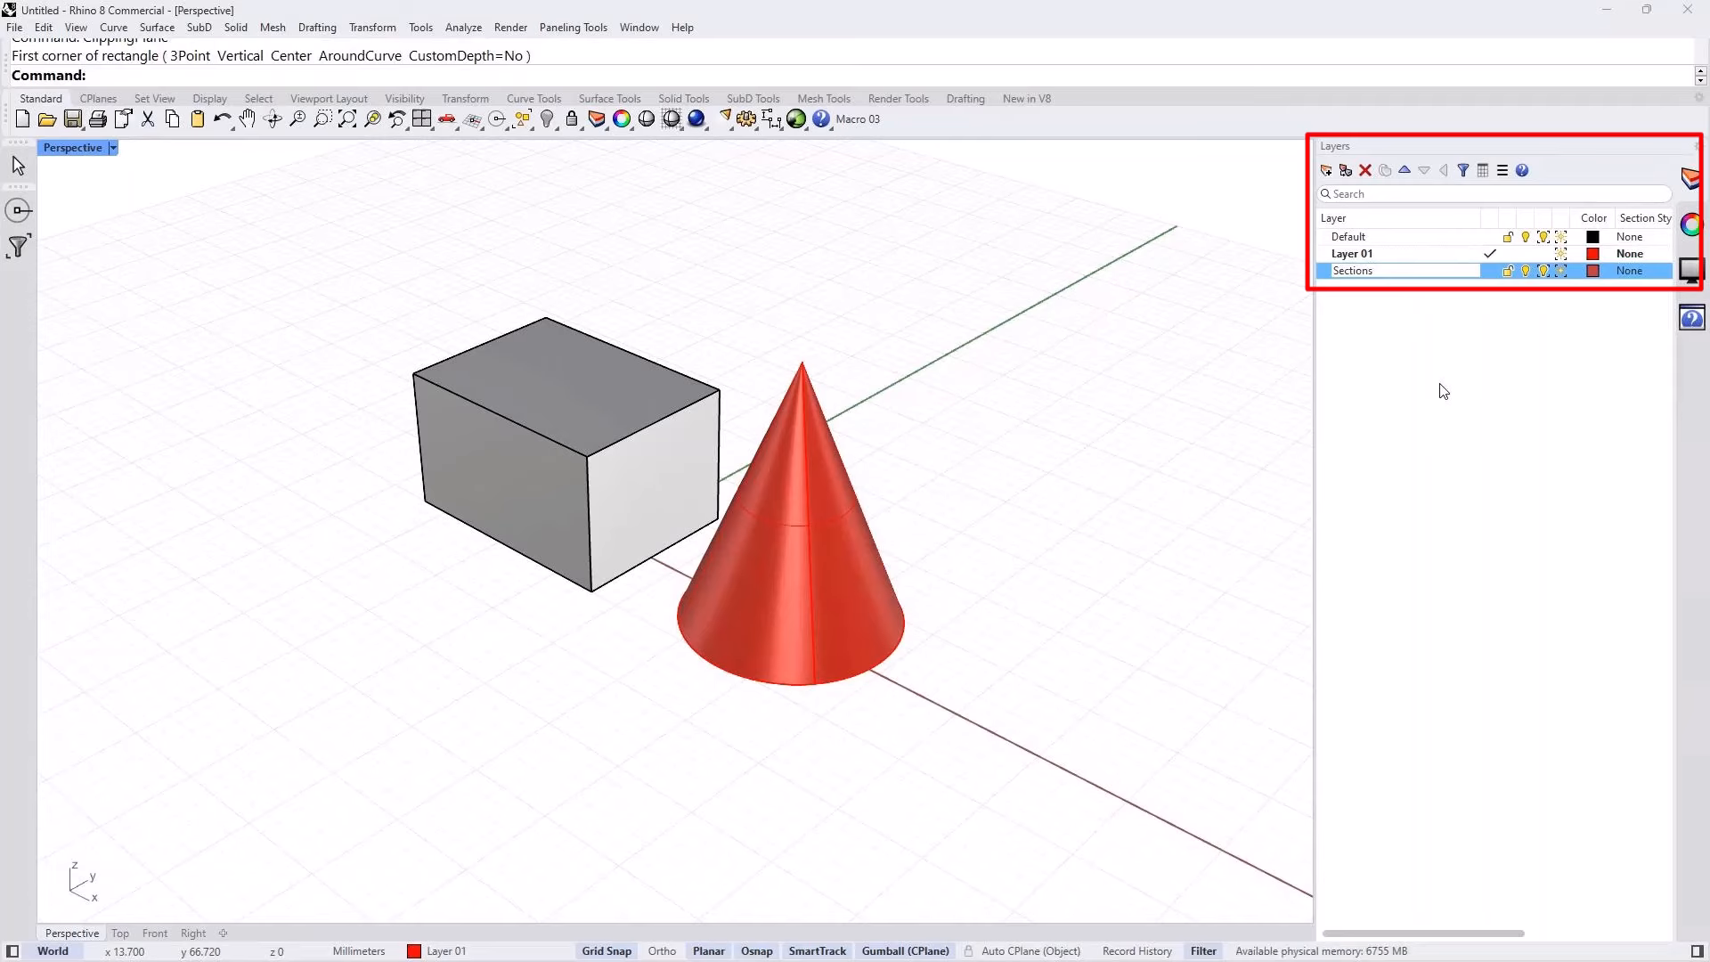
pyautogui.press('Return')
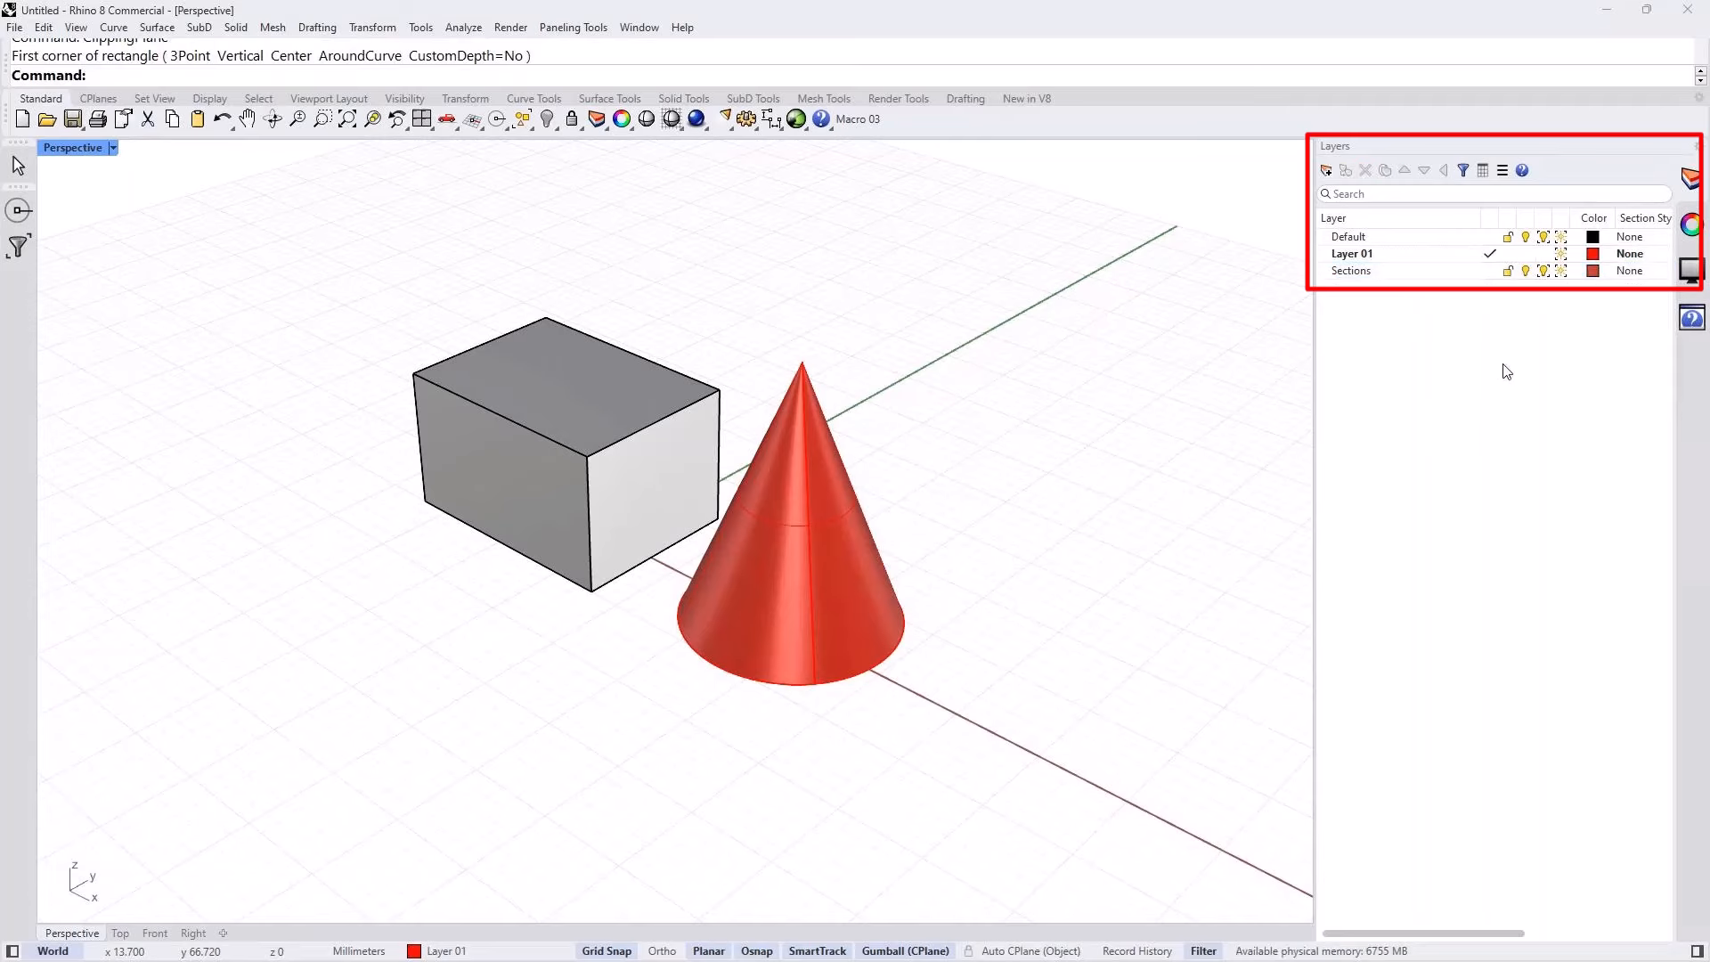
pyautogui.click(1490, 271)
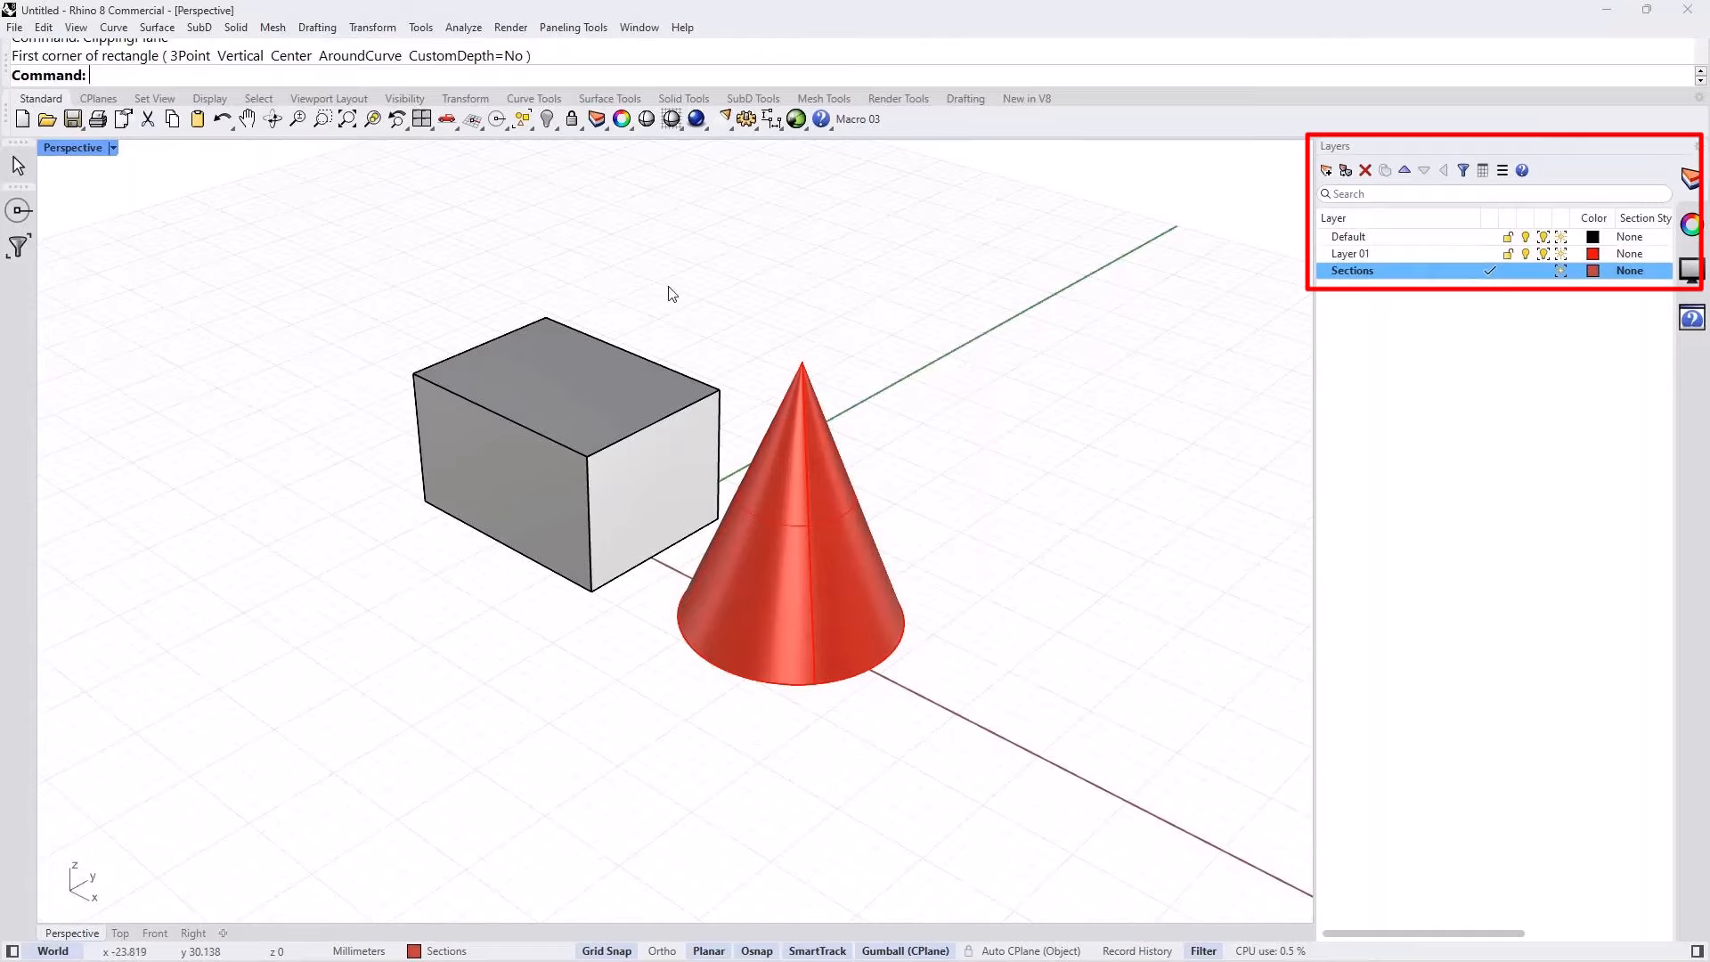
# Step: Create a vertical clipping plane running lengthwise through the box and cone with ClippingPlane's Vertical option, and orbit to the cut faces
pyautogui.write('ClippingDrawings')
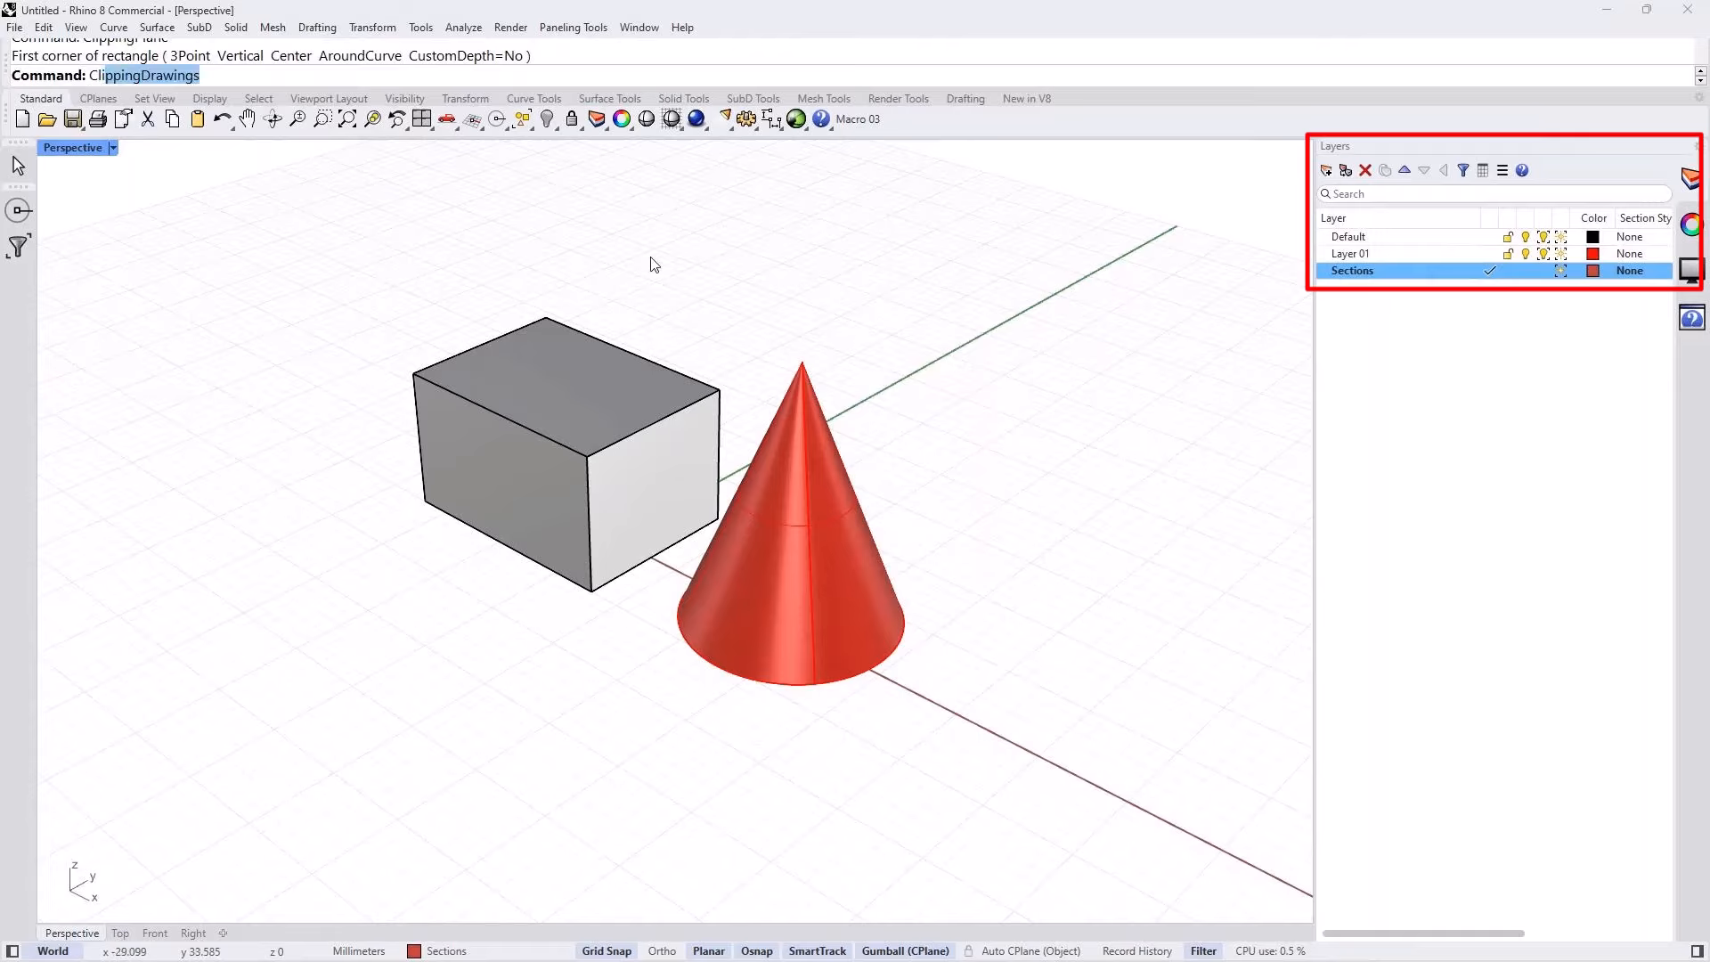
pyautogui.press('Down')
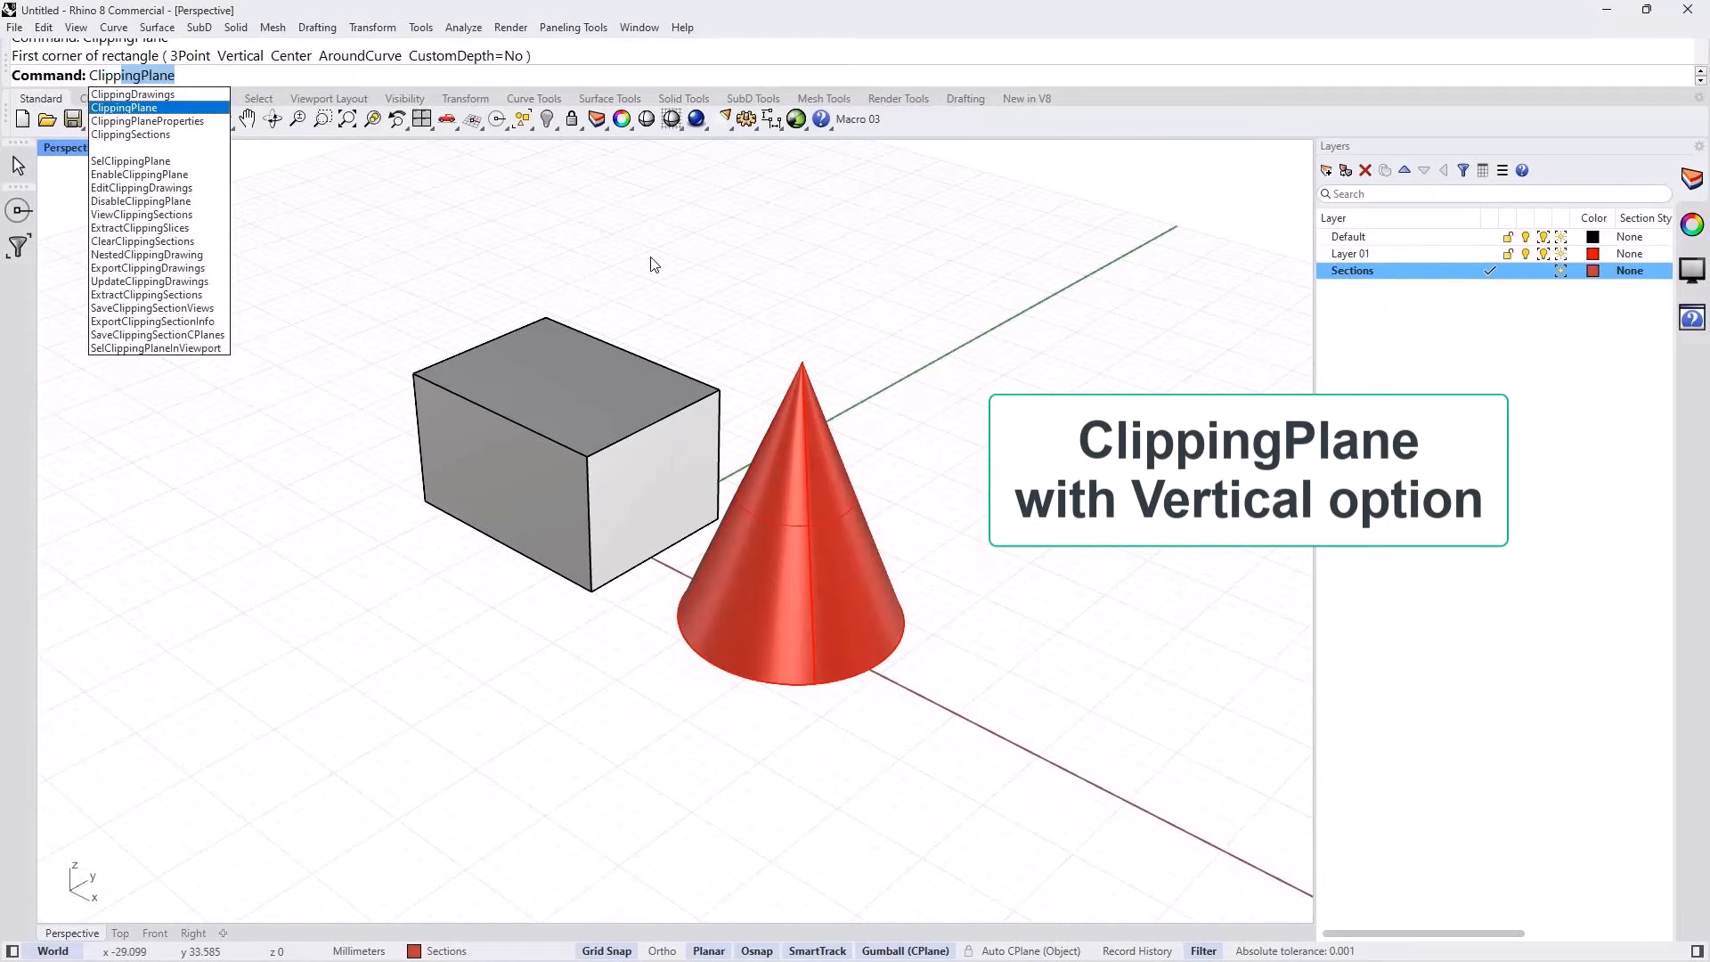
pyautogui.press('Return')
pyautogui.click(259, 74)
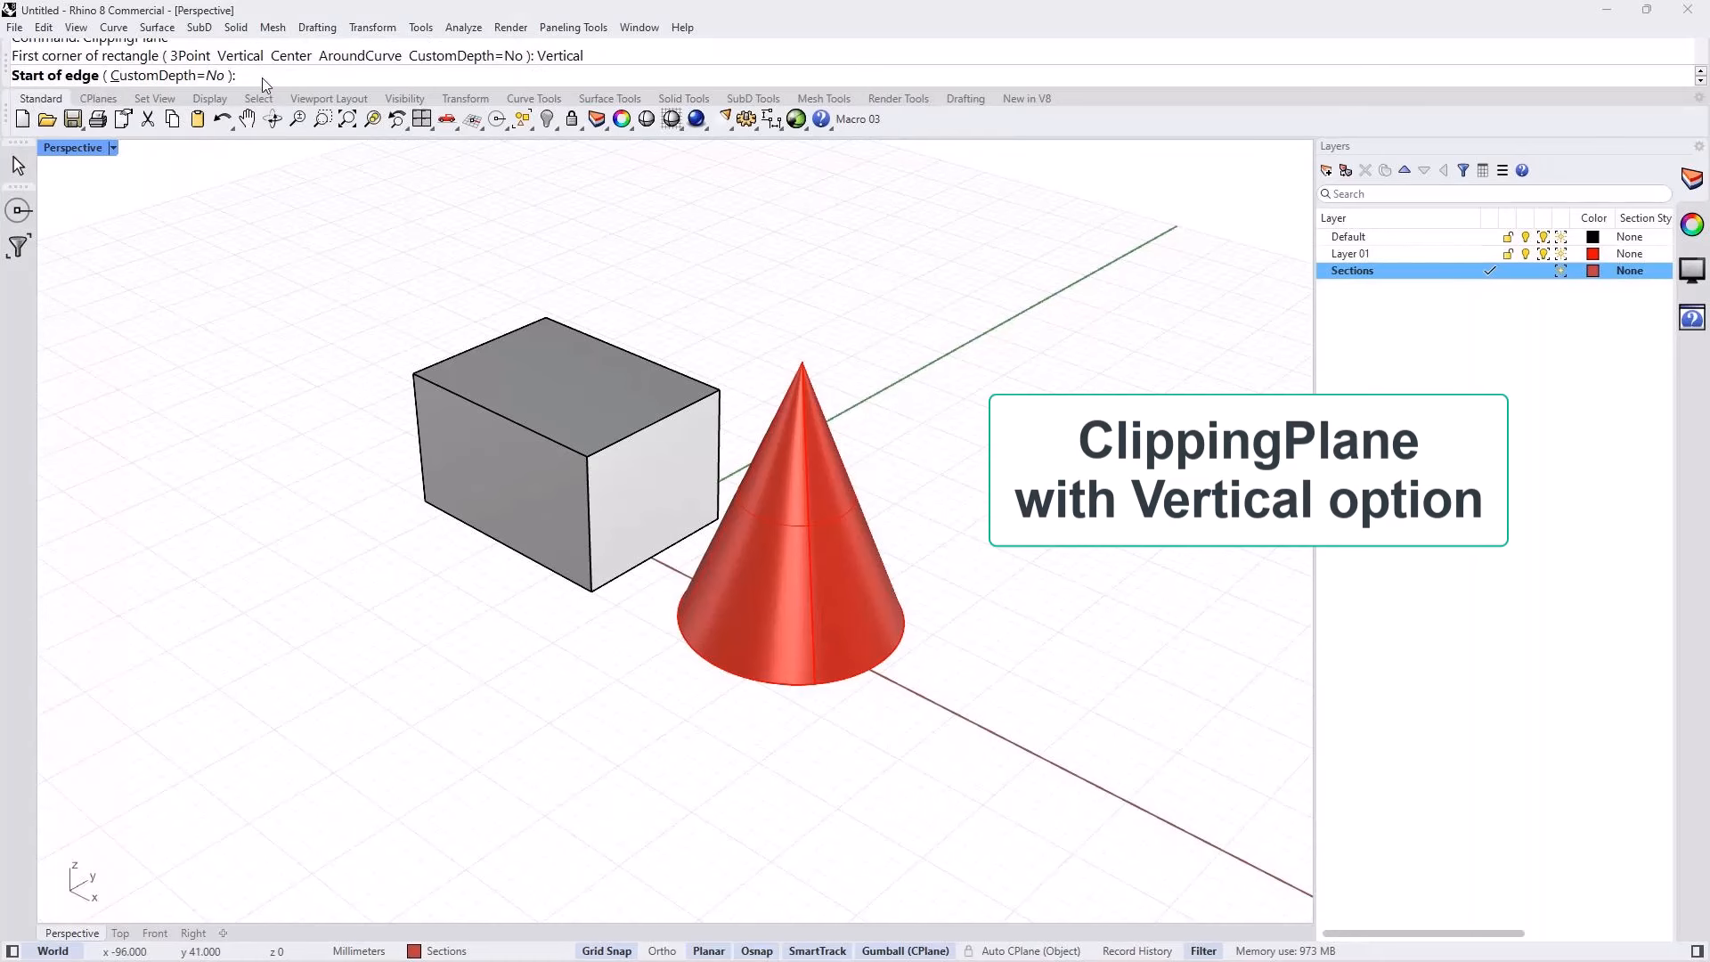
pyautogui.click(909, 690)
pyautogui.click(334, 398)
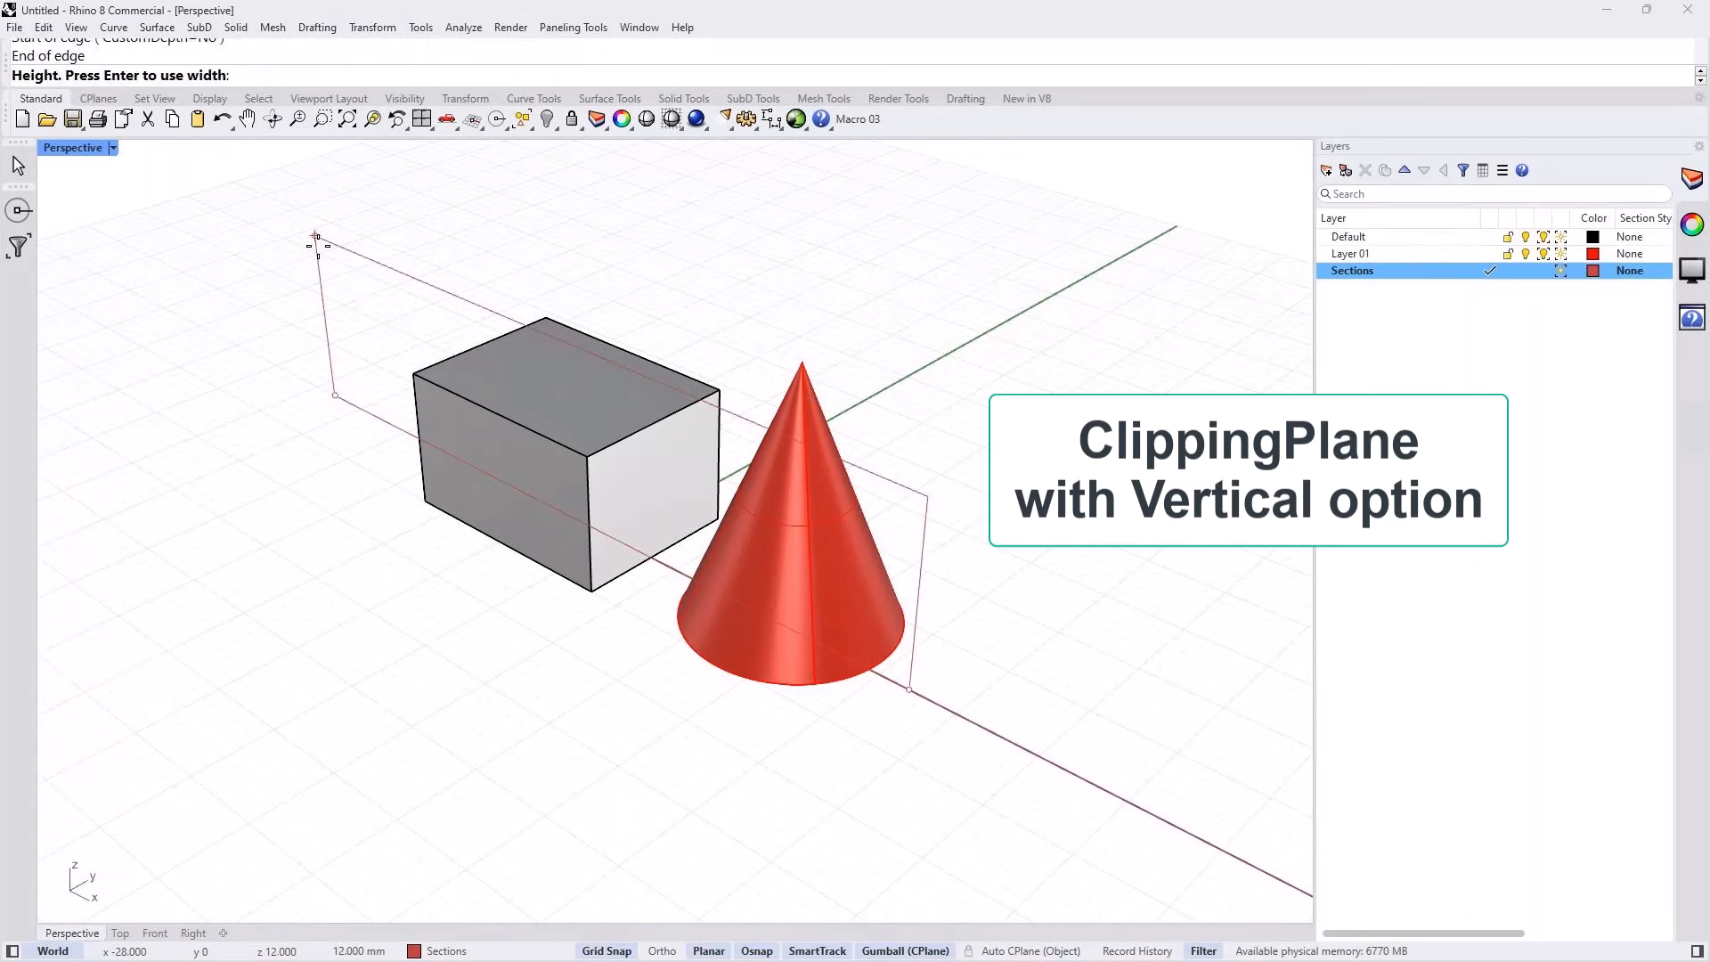
pyautogui.click(320, 212)
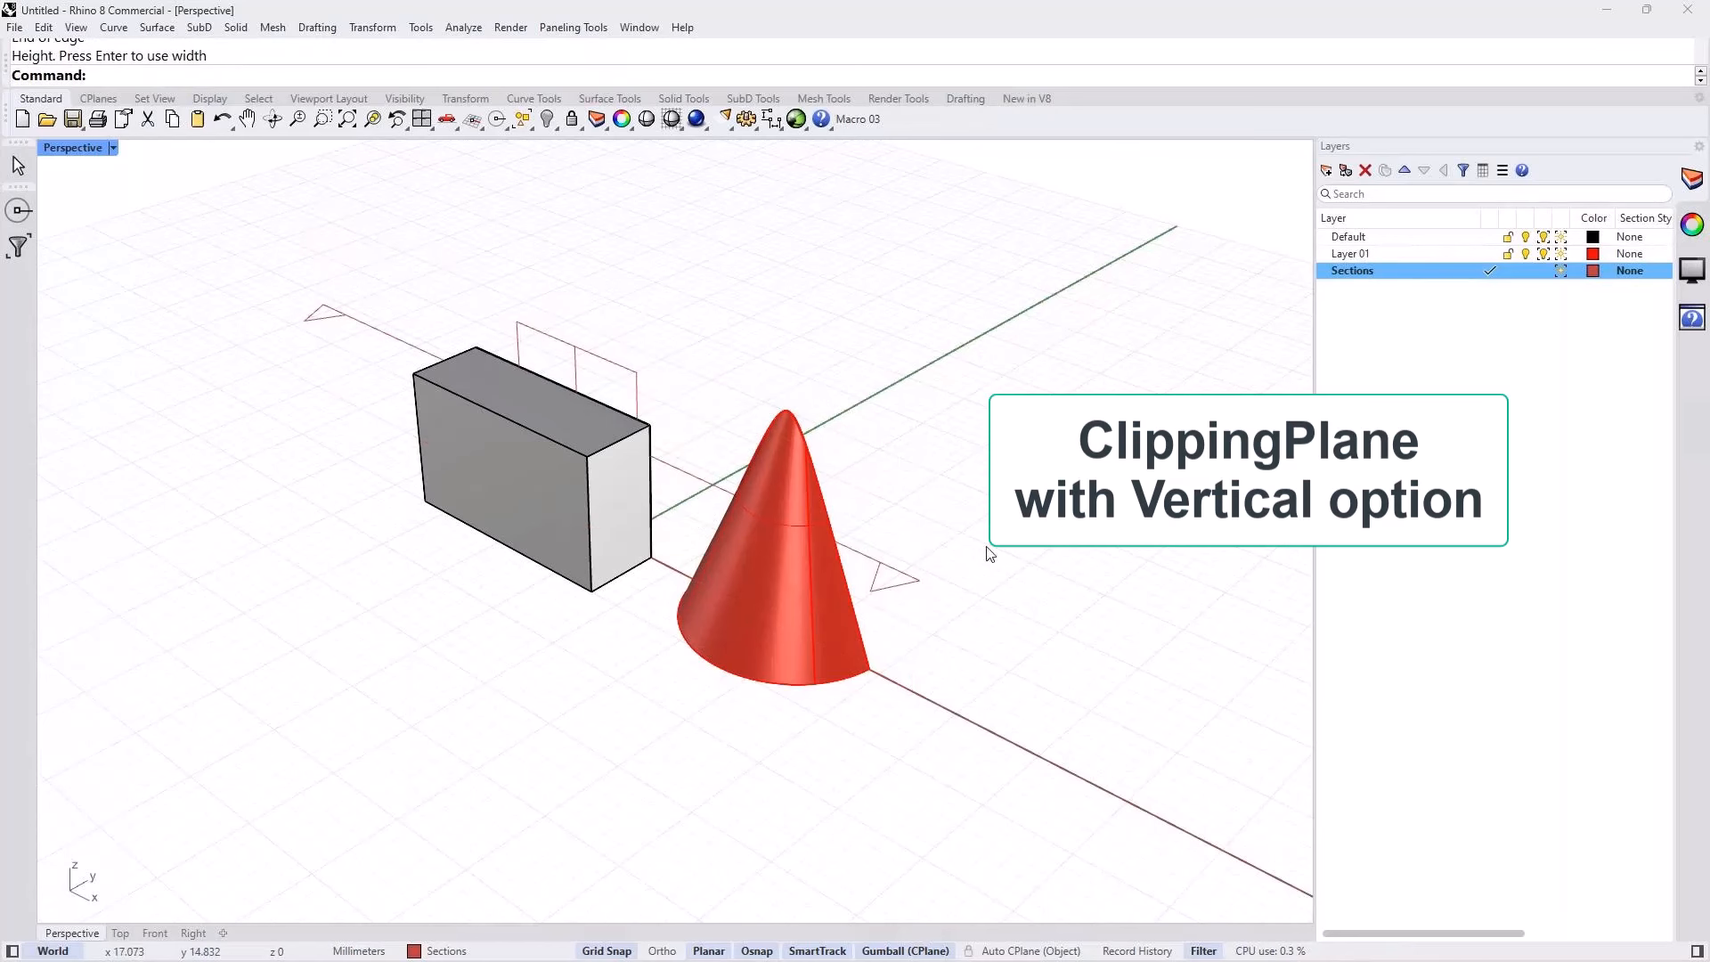
pyautogui.moveTo(989, 554); pyautogui.dragTo(745, 519, button='right')
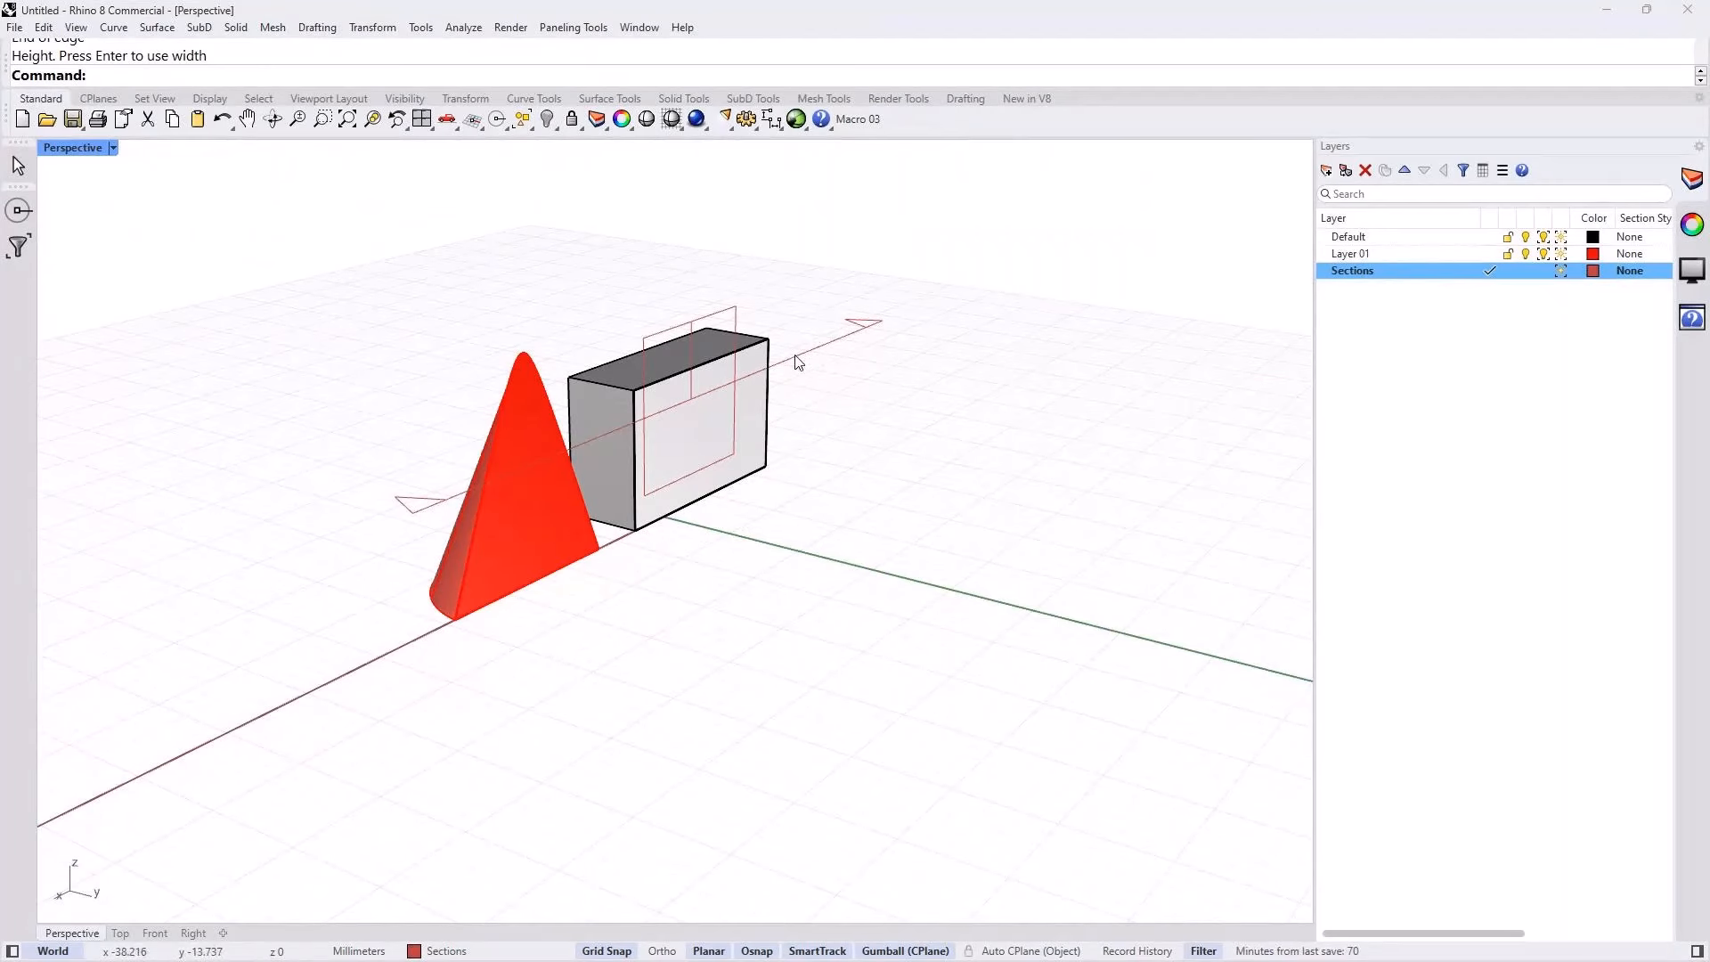
pyautogui.moveTo(799, 363); pyautogui.dragTo(744, 459, button='right')
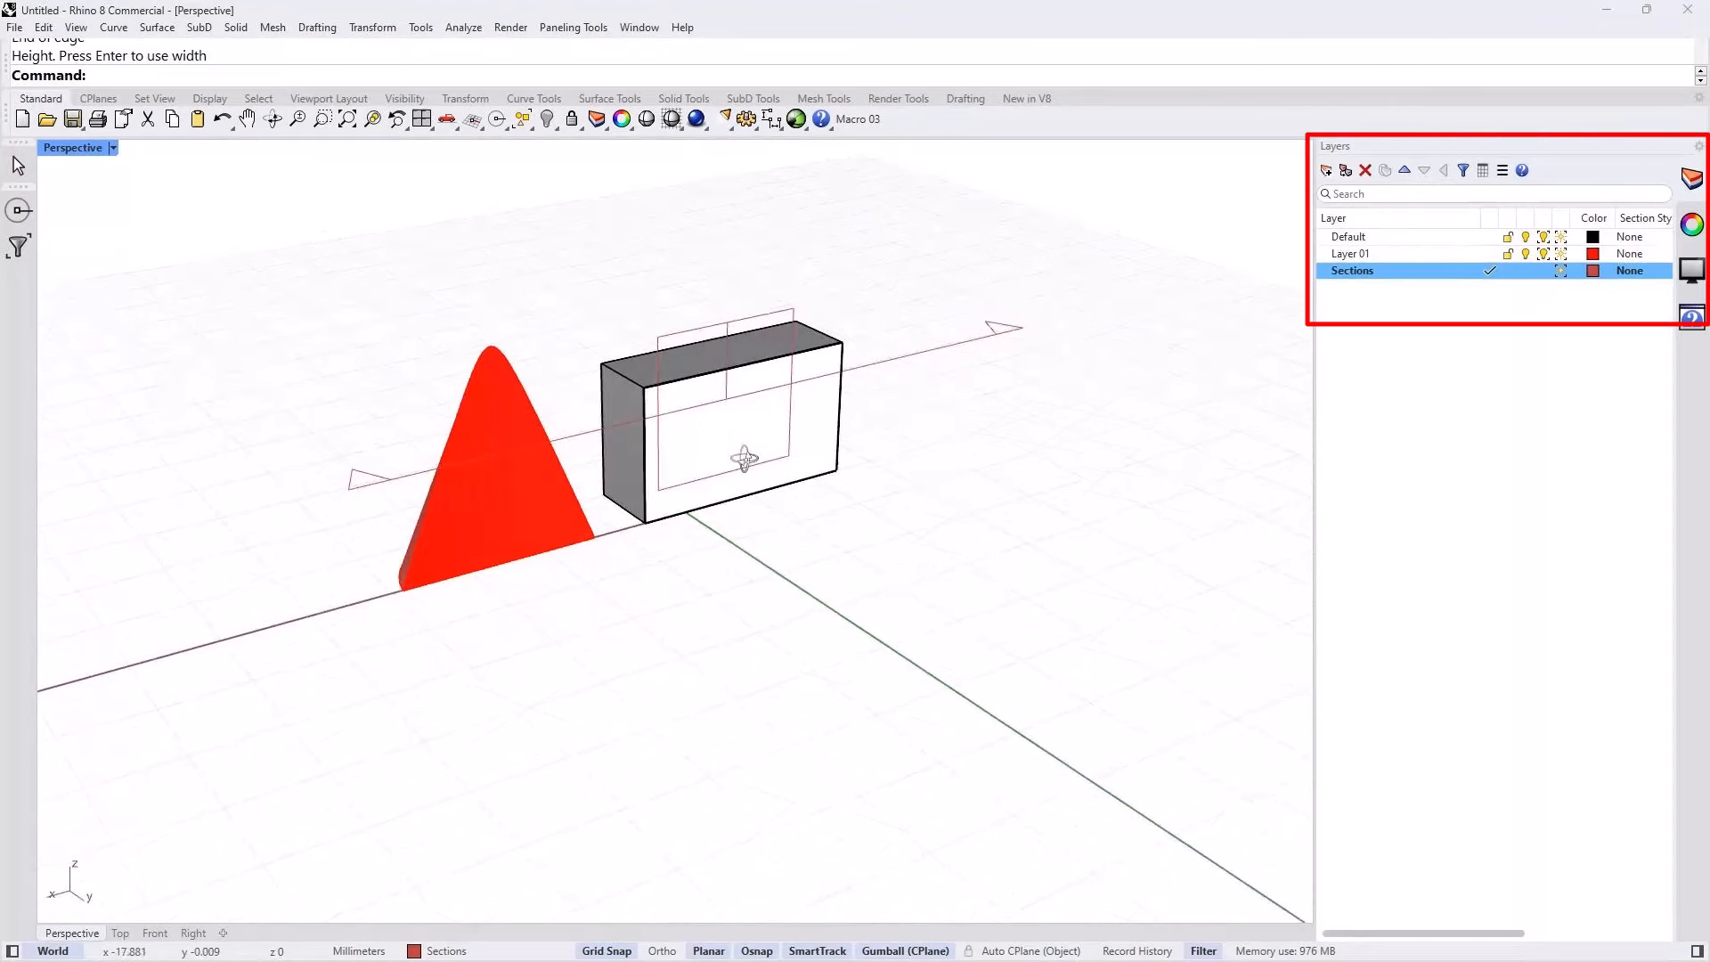
# Step: Name the clipping plane MyCP_01 in its clipping plane properties
pyautogui.click(872, 365)
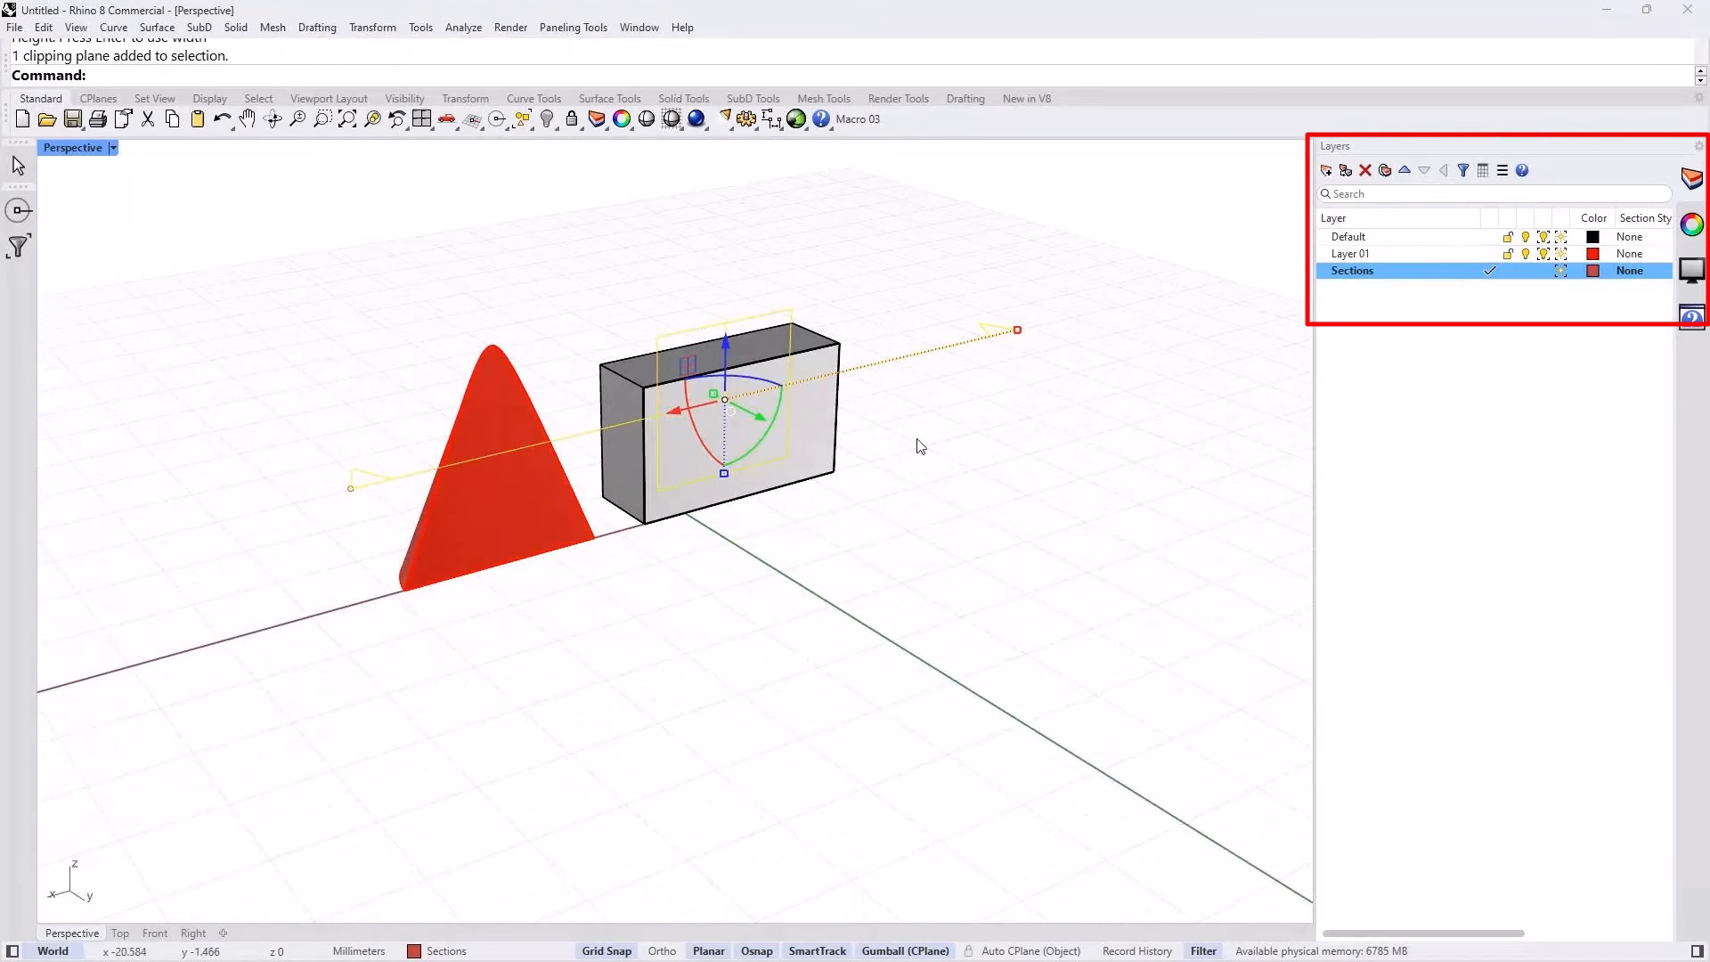
pyautogui.click(1692, 225)
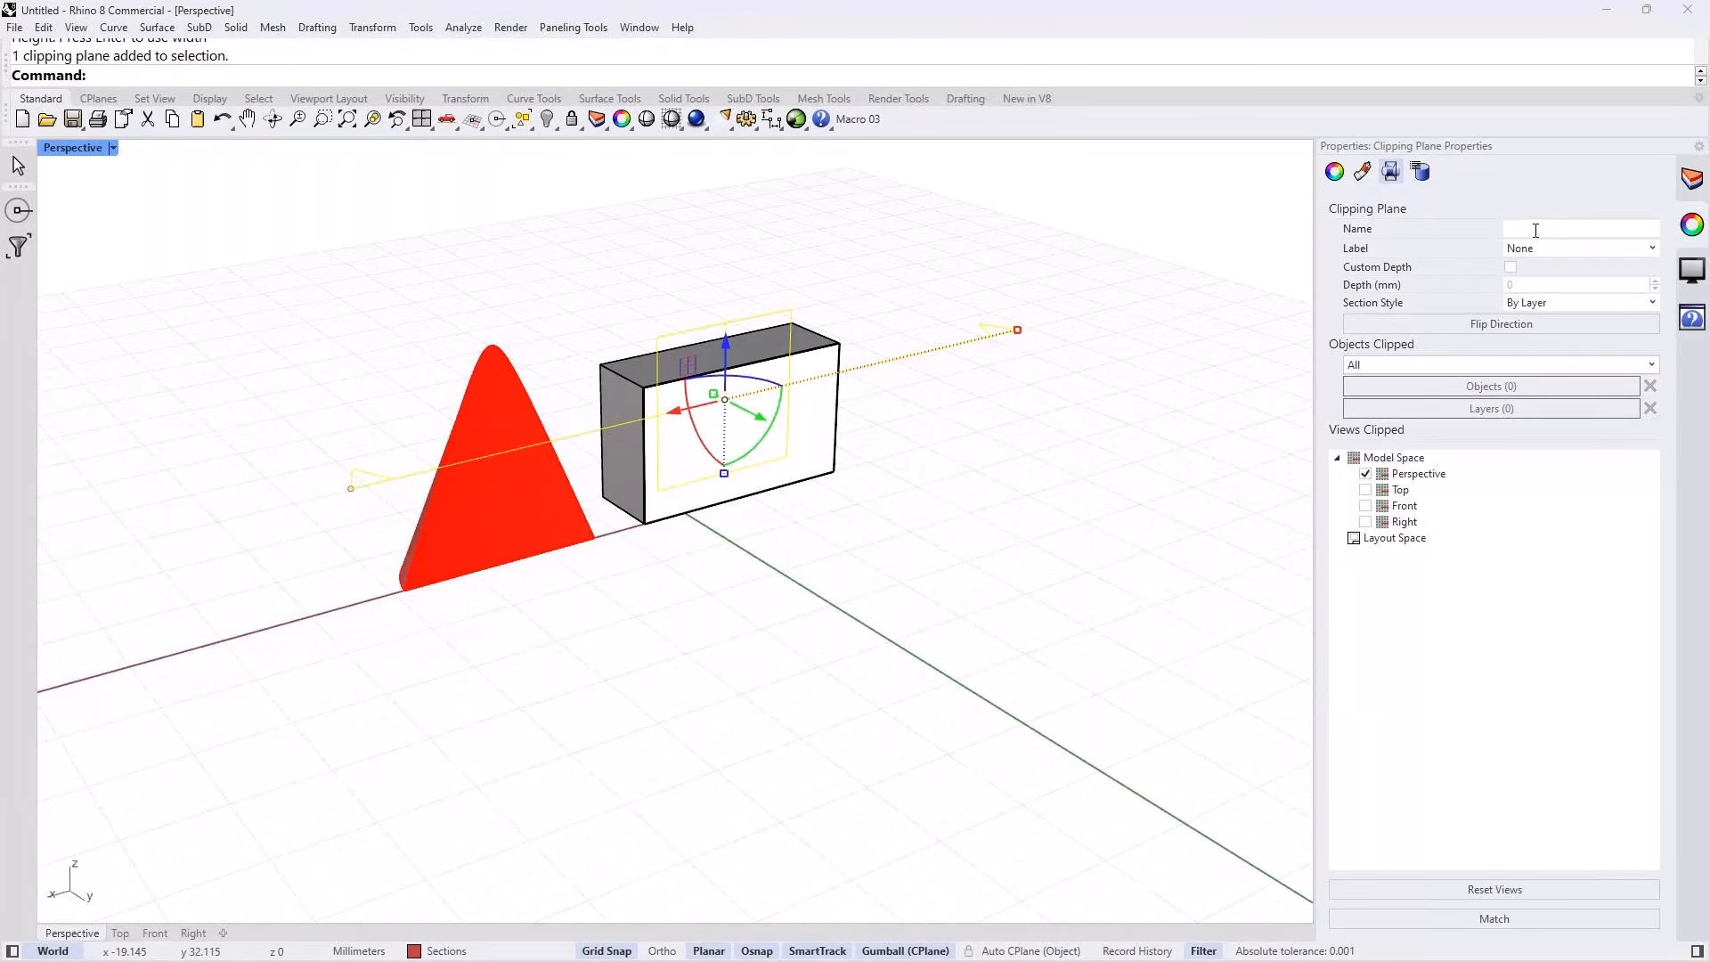
pyautogui.click(1535, 230)
pyautogui.write('MyCP_ 01')
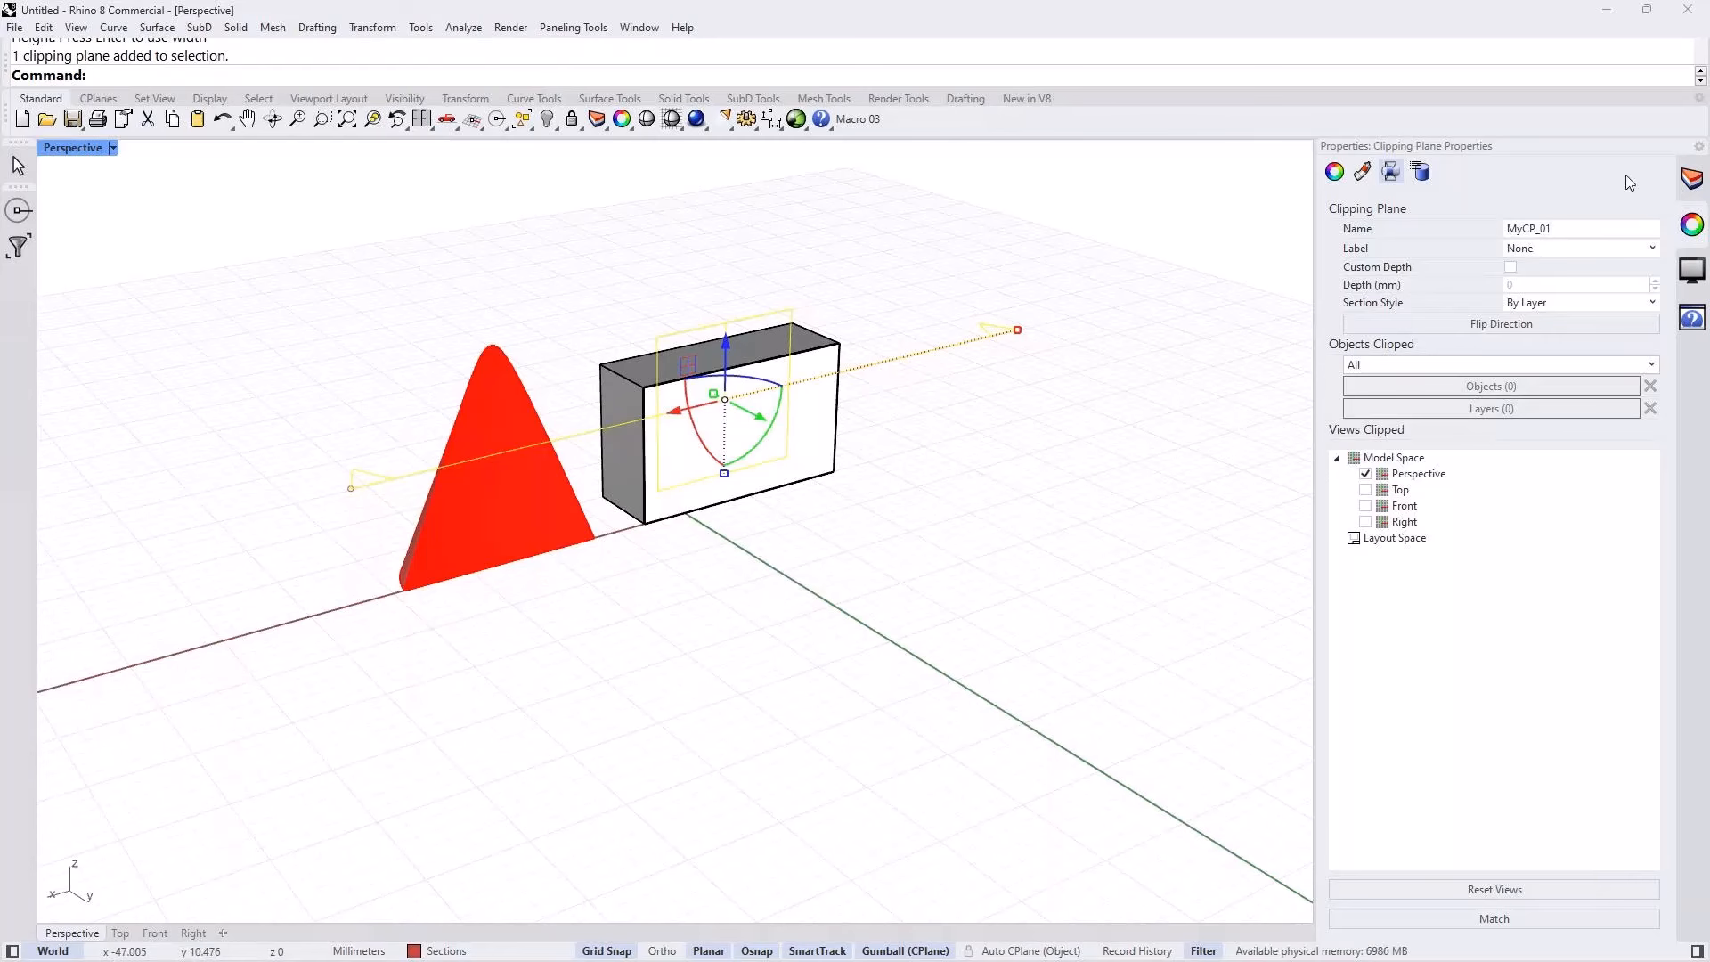
# Step: Set the clipping plane's label to Dot and inspect it in the Perspective view
pyautogui.click(1565, 249)
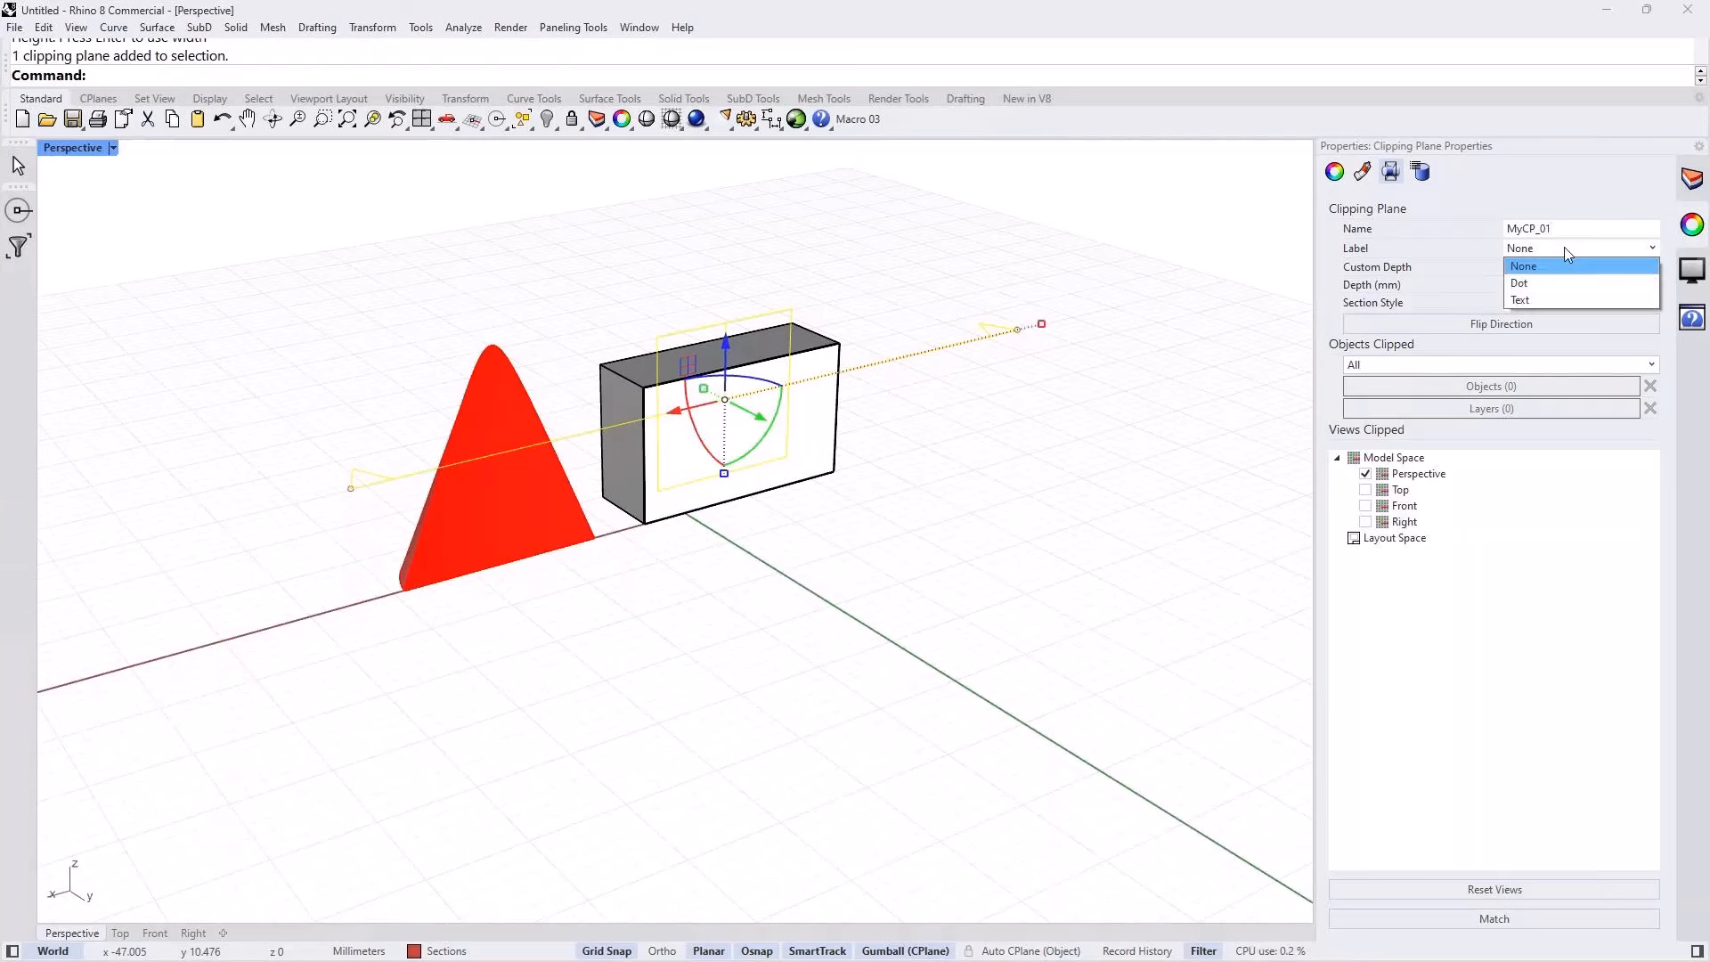
pyautogui.click(1520, 284)
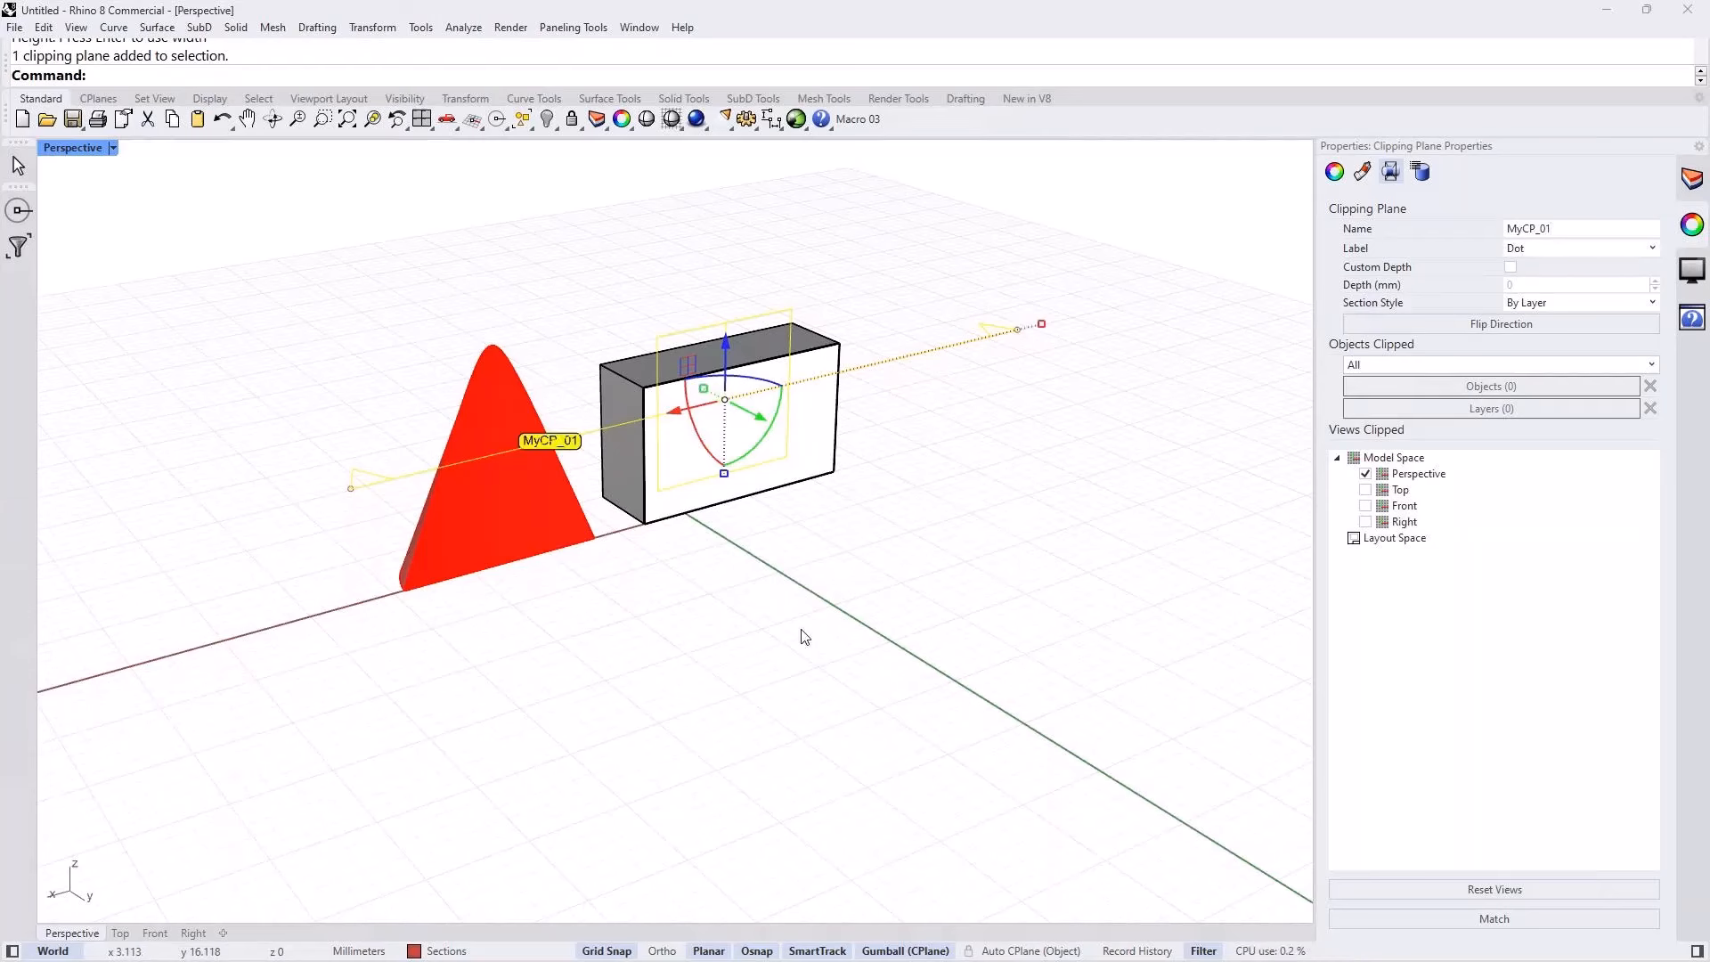
pyautogui.click(588, 591)
pyautogui.moveTo(588, 591); pyautogui.dragTo(649, 623, button='right')
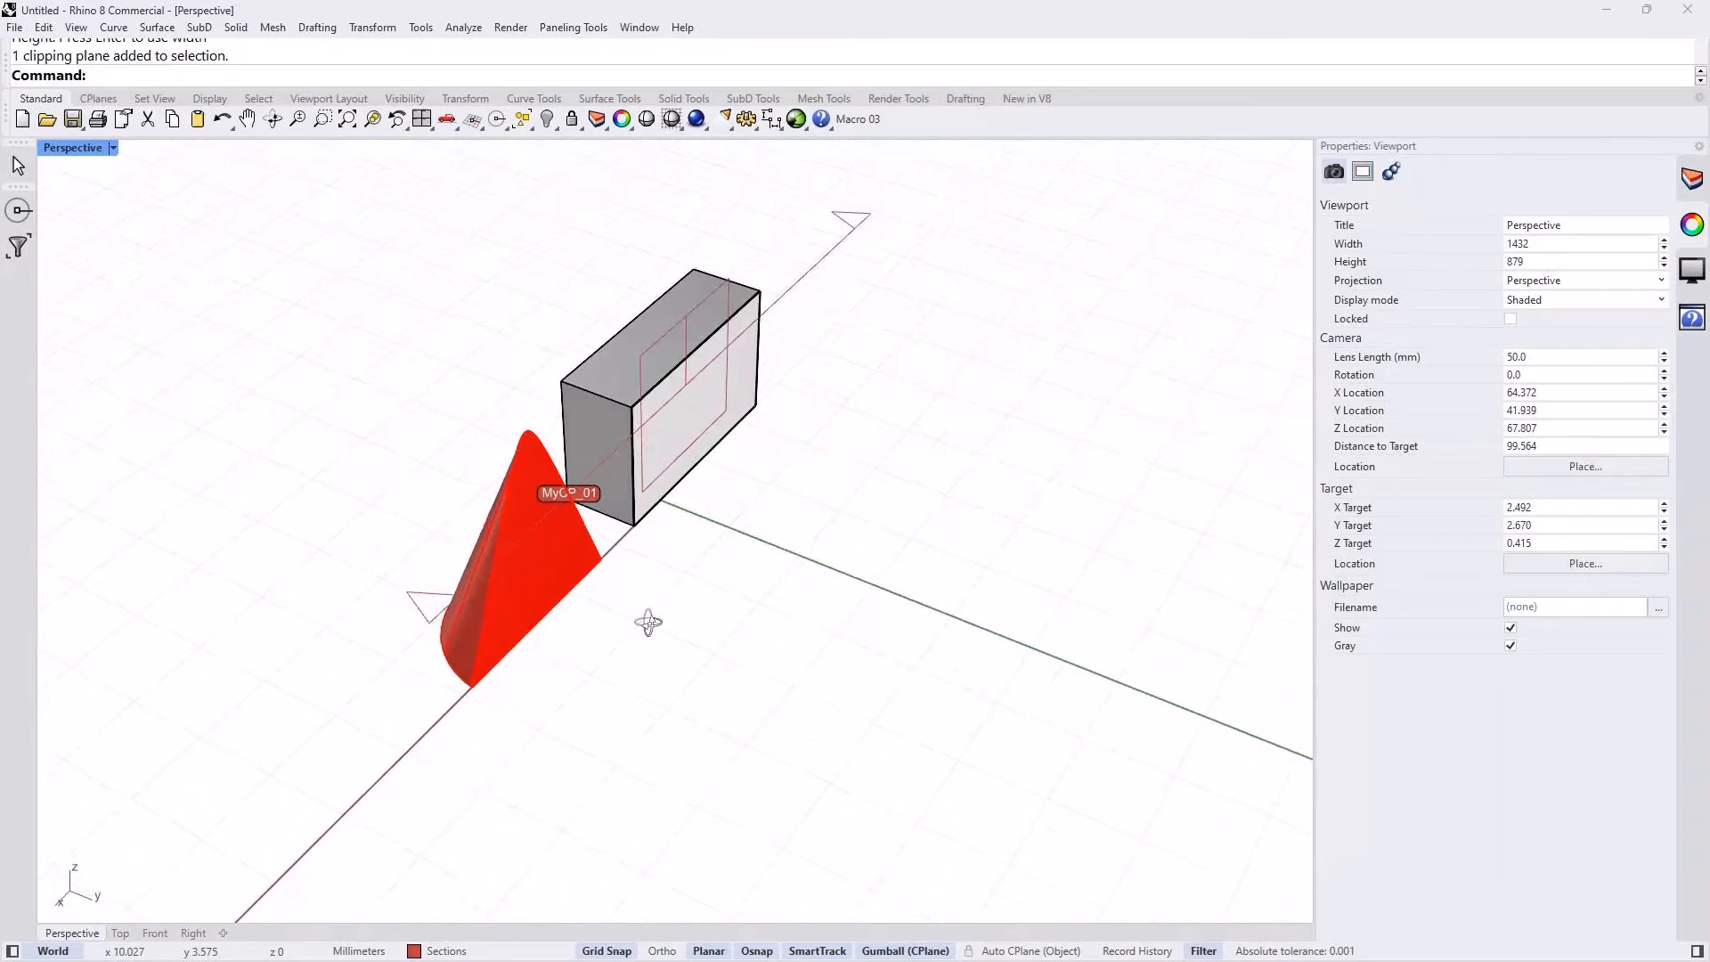
# Step: Set the clipping plane's label to Text and inspect it at both ends of the section line
pyautogui.click(794, 317)
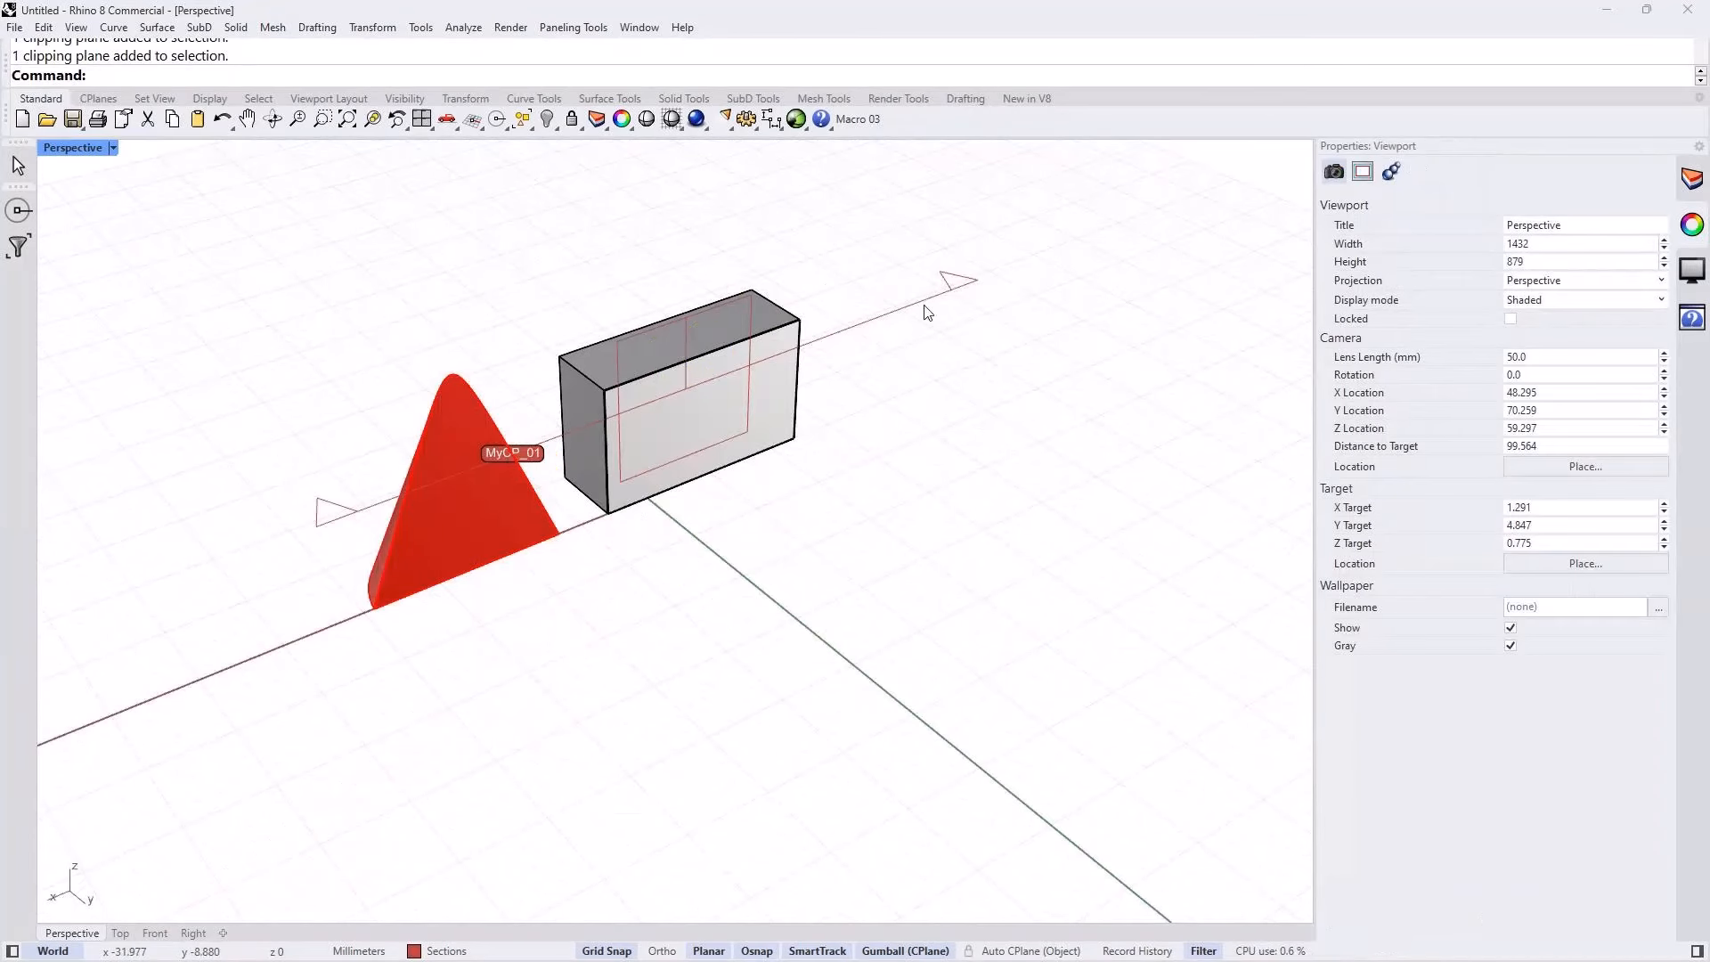
pyautogui.click(915, 312)
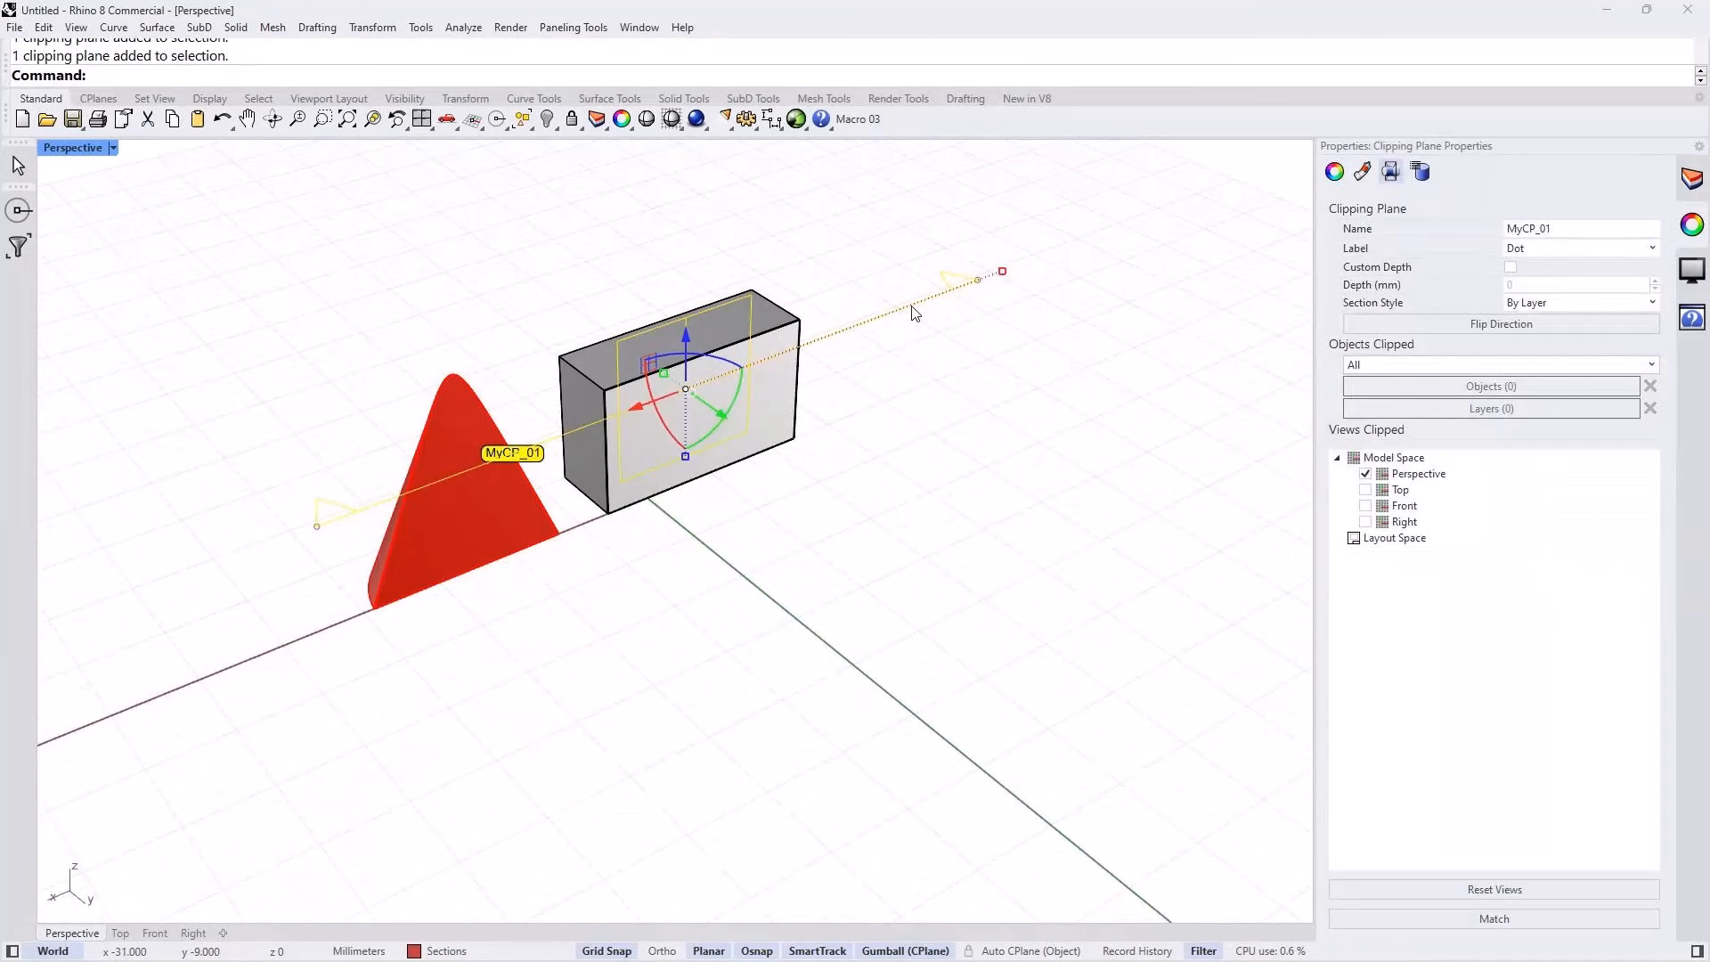
pyautogui.click(1568, 249)
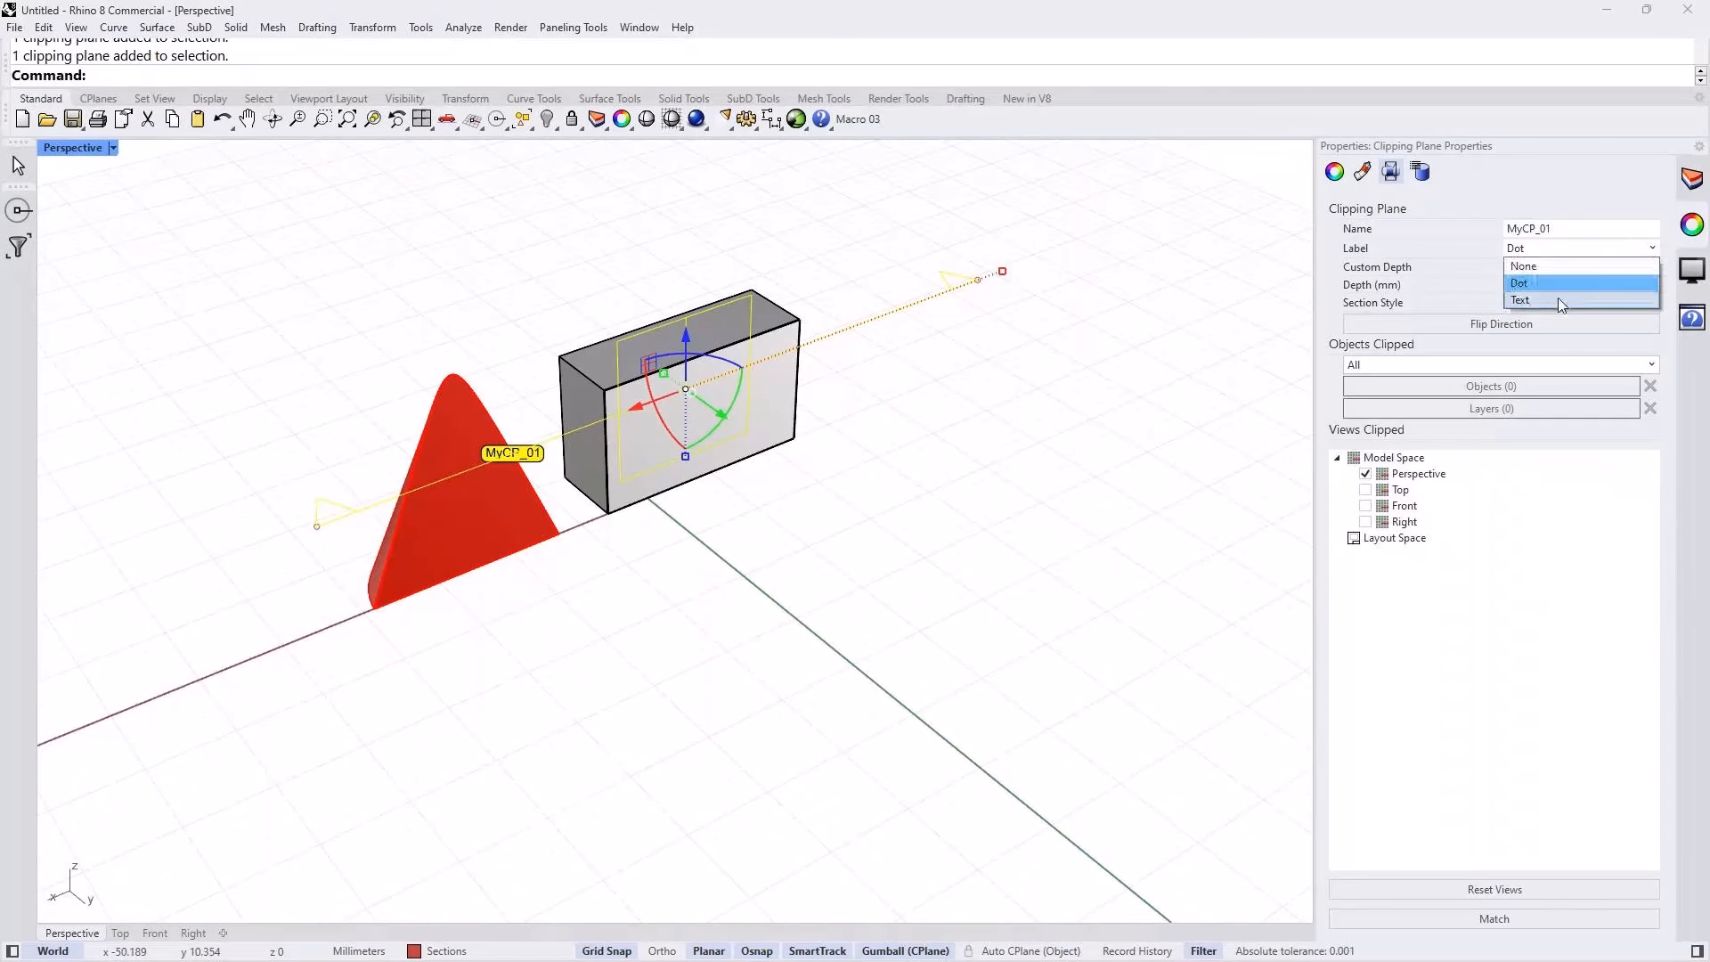
pyautogui.click(1561, 306)
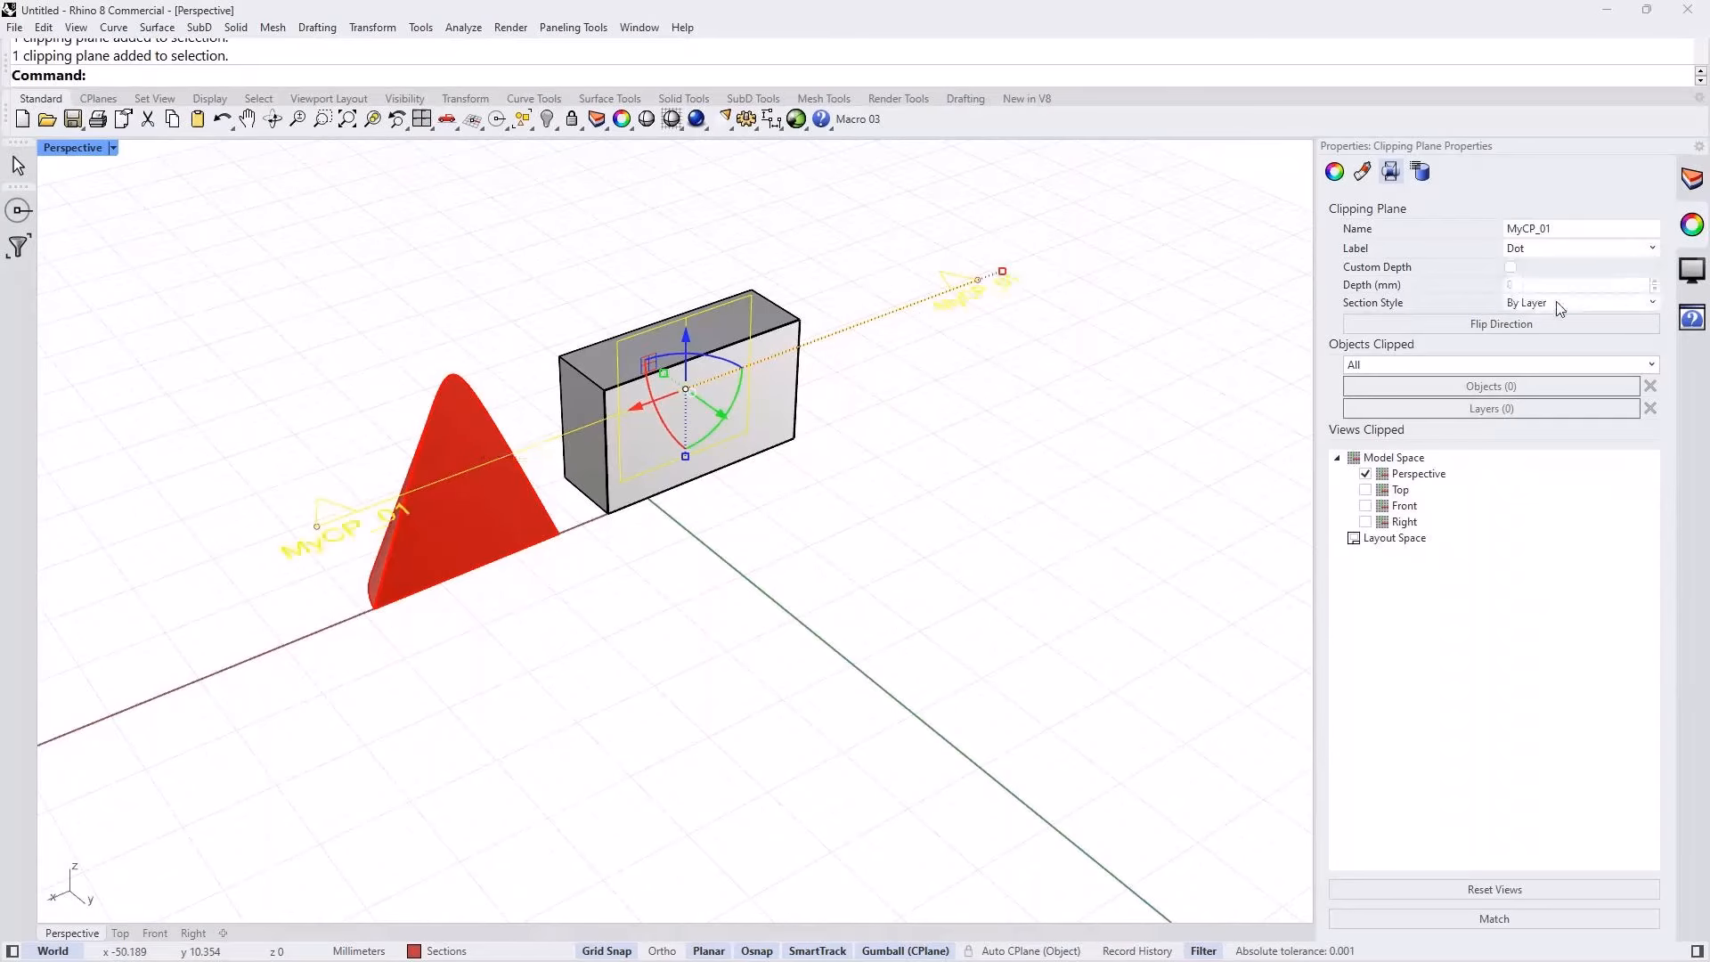
pyautogui.click(917, 465)
pyautogui.moveTo(925, 414); pyautogui.dragTo(952, 435, button='right')
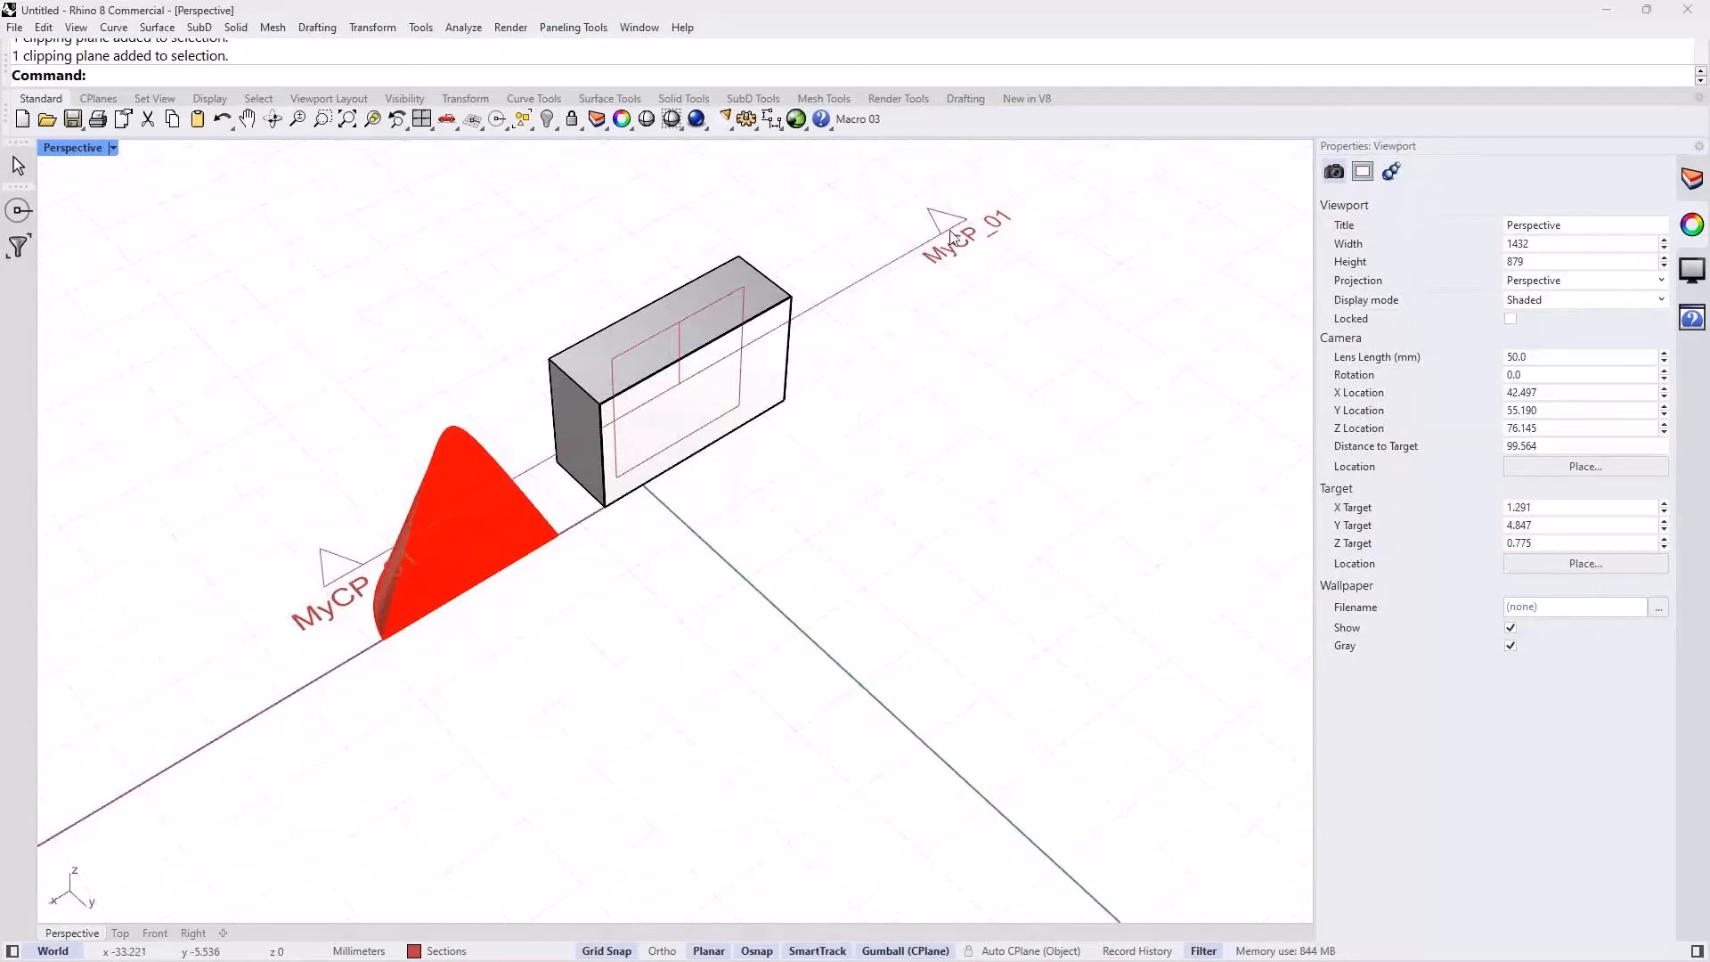
# Step: Move the clipping plane along the Y direction, clear of the box and cone
pyautogui.click(851, 292)
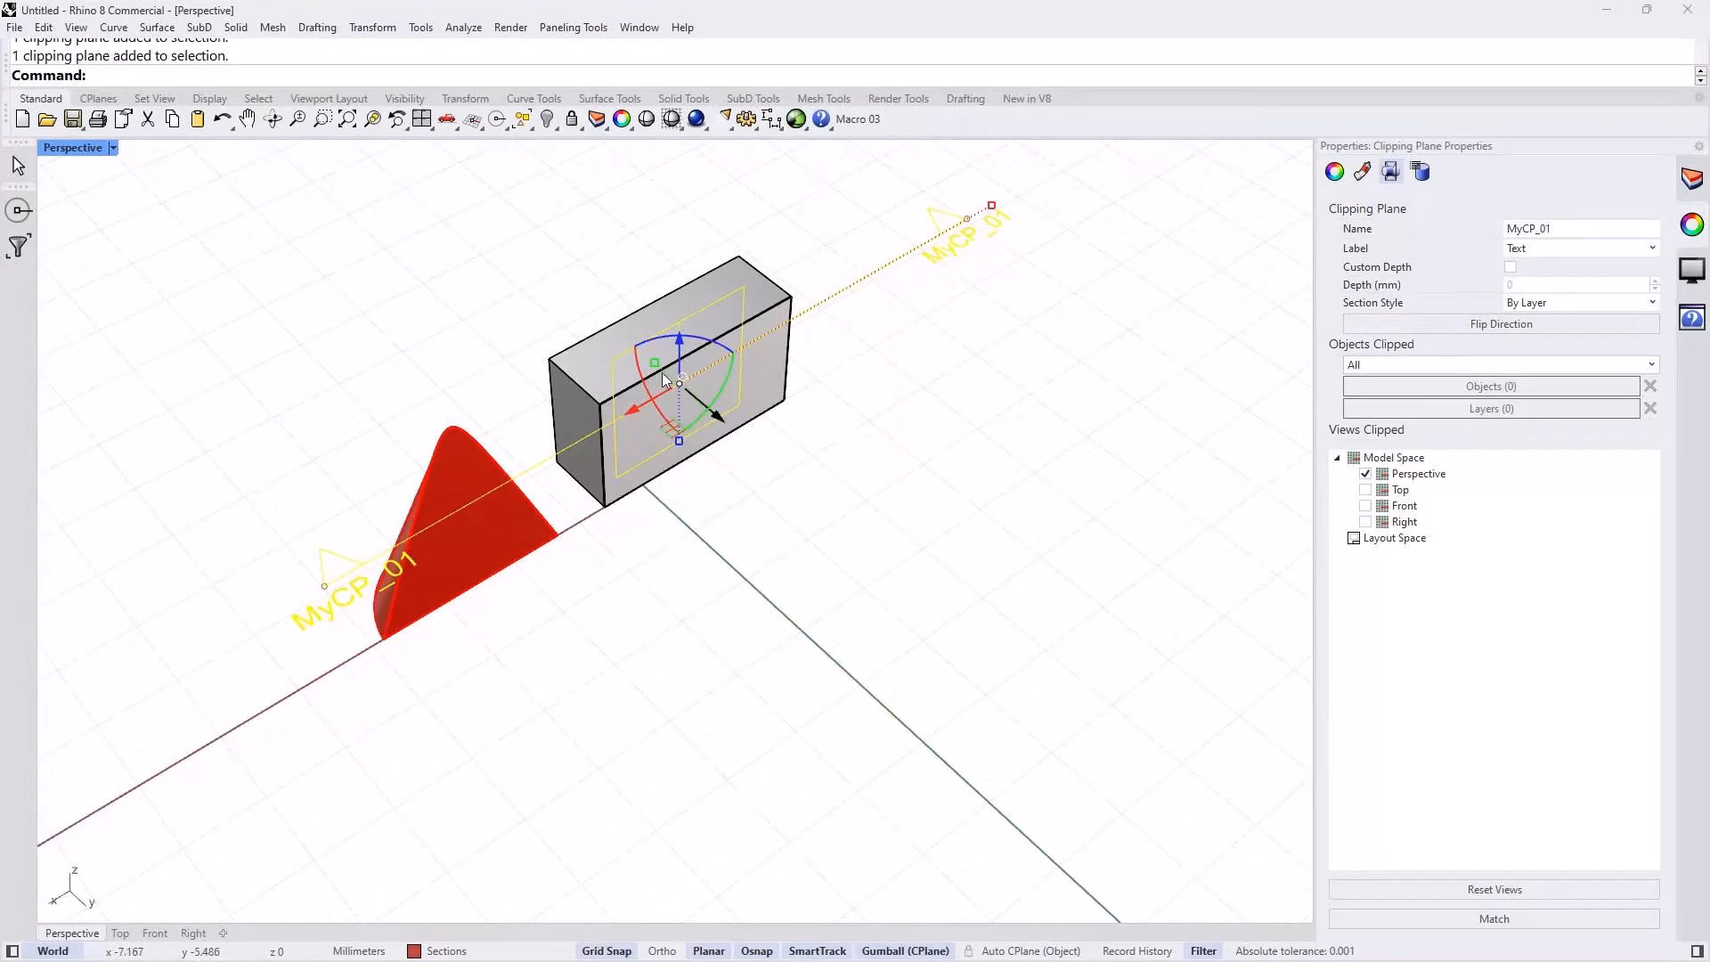
pyautogui.click(802, 516)
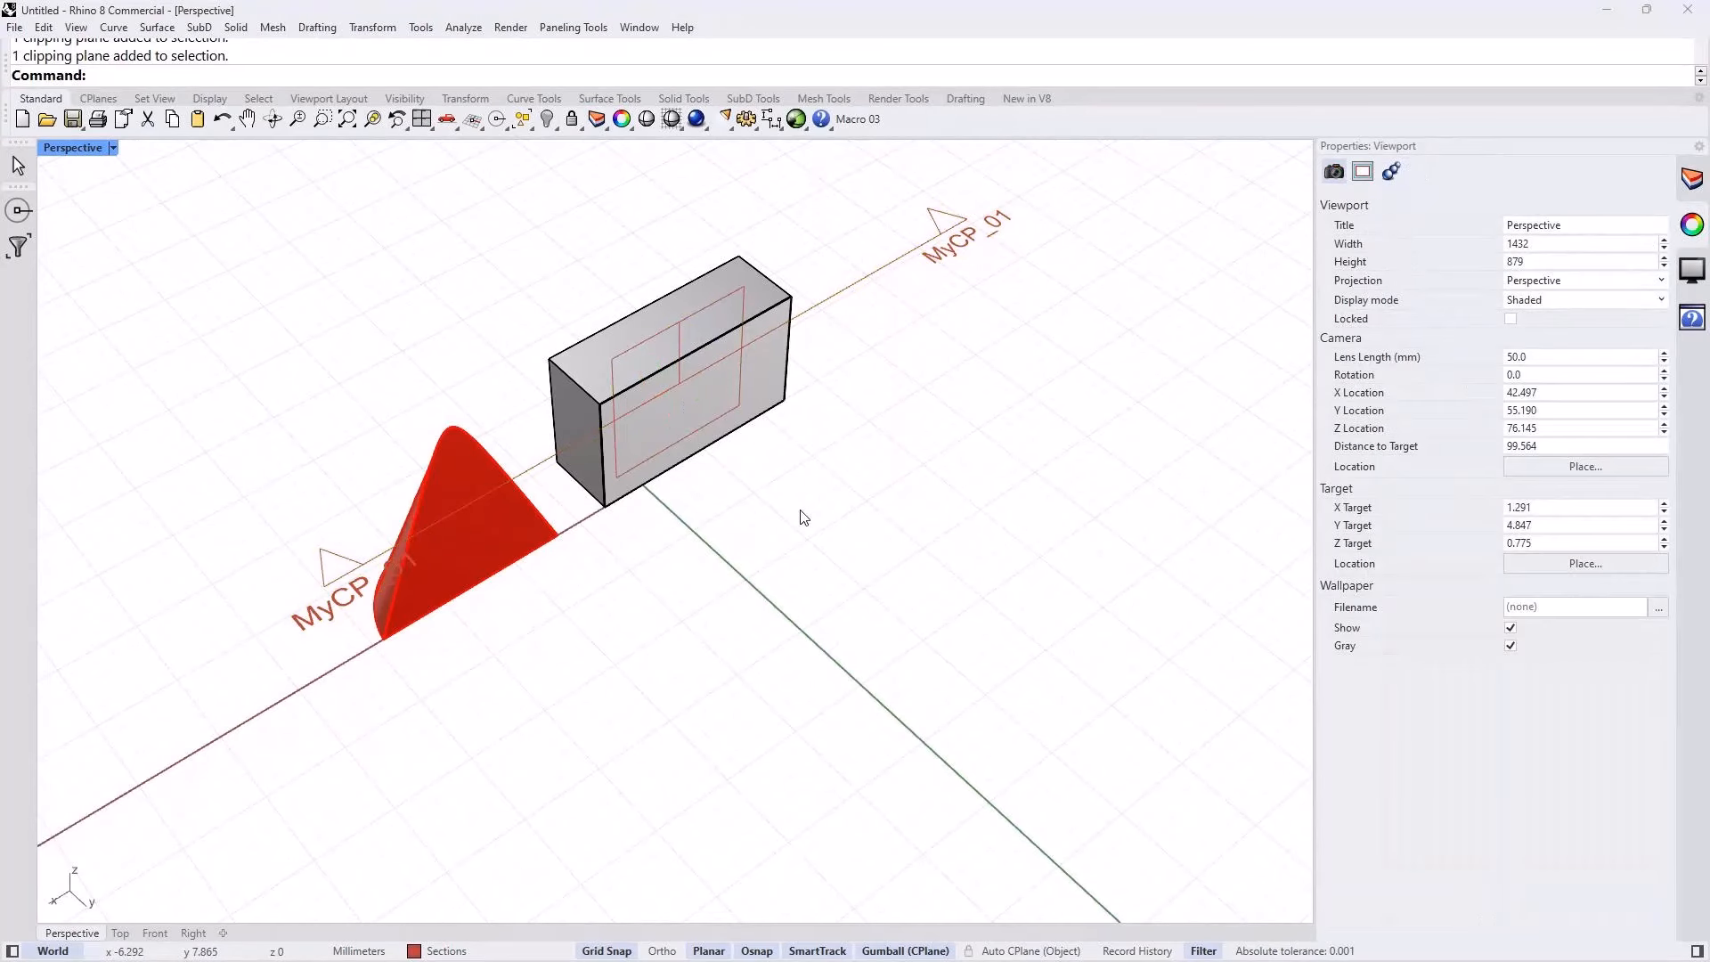
pyautogui.click(807, 316)
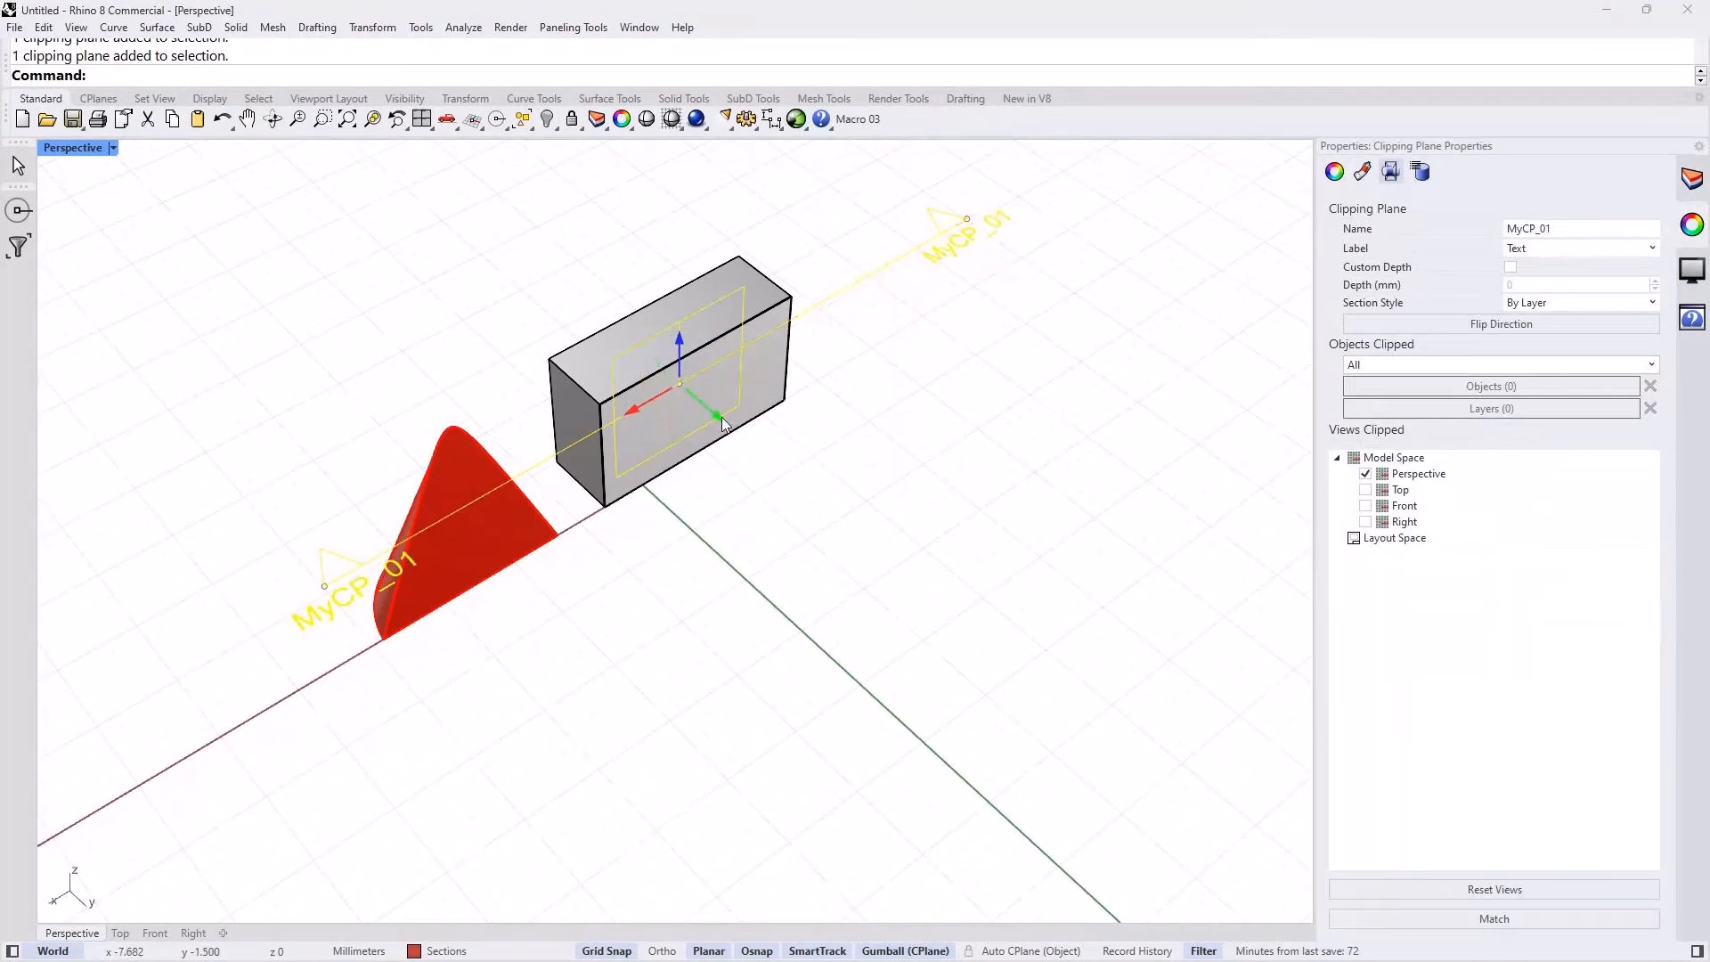
pyautogui.moveTo(722, 417); pyautogui.dragTo(918, 575)
pyautogui.click(977, 691)
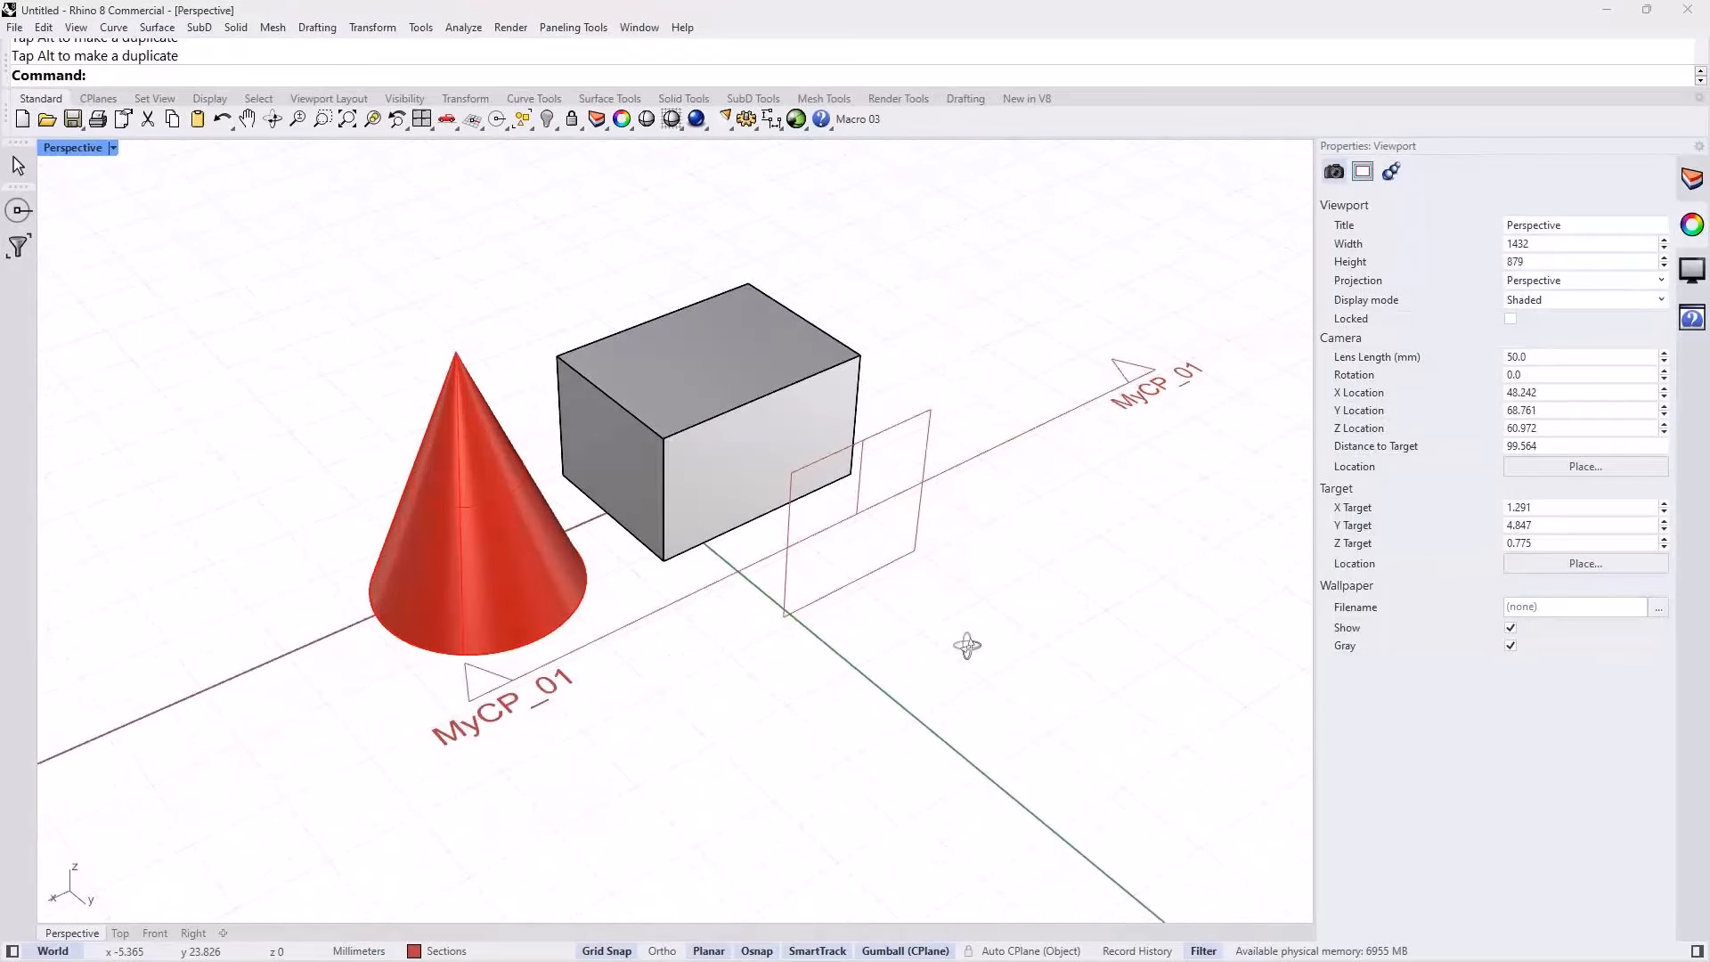
pyautogui.keyDown('shift'); pyautogui.moveTo(1029, 693); pyautogui.dragTo(977, 679, button='right'); pyautogui.keyUp('shift')
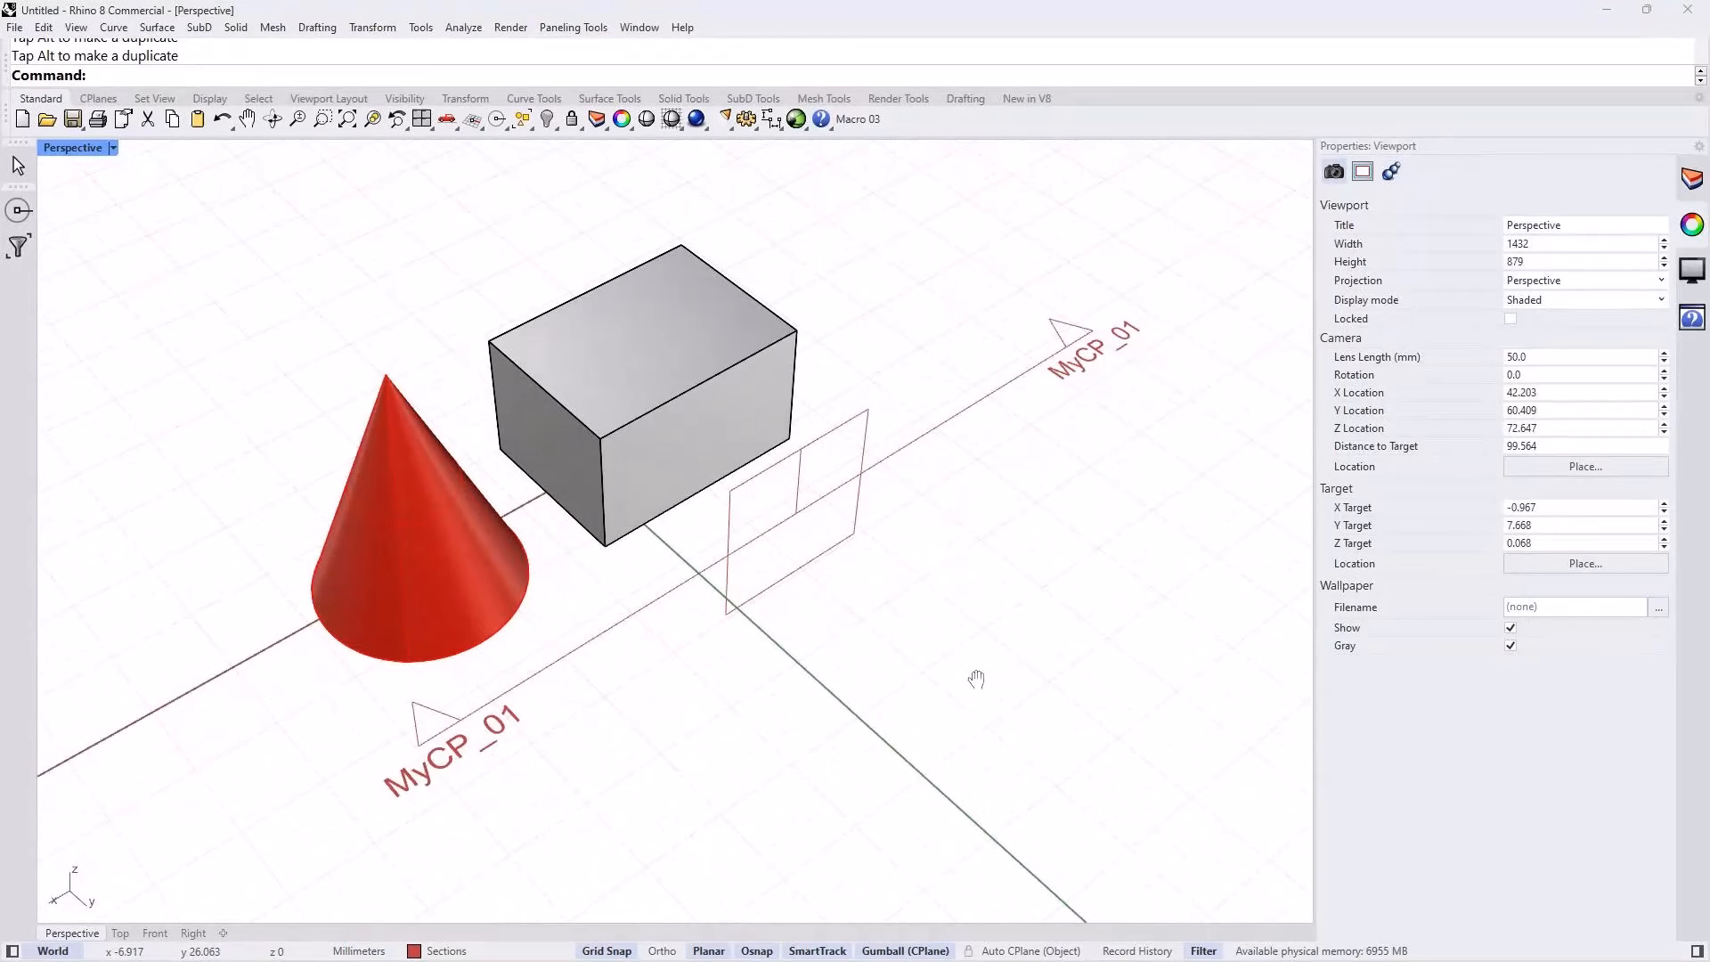
# Step: Move the clipping plane back along the Y direction so it cuts through the front part of the box and cone
pyautogui.click(1089, 337)
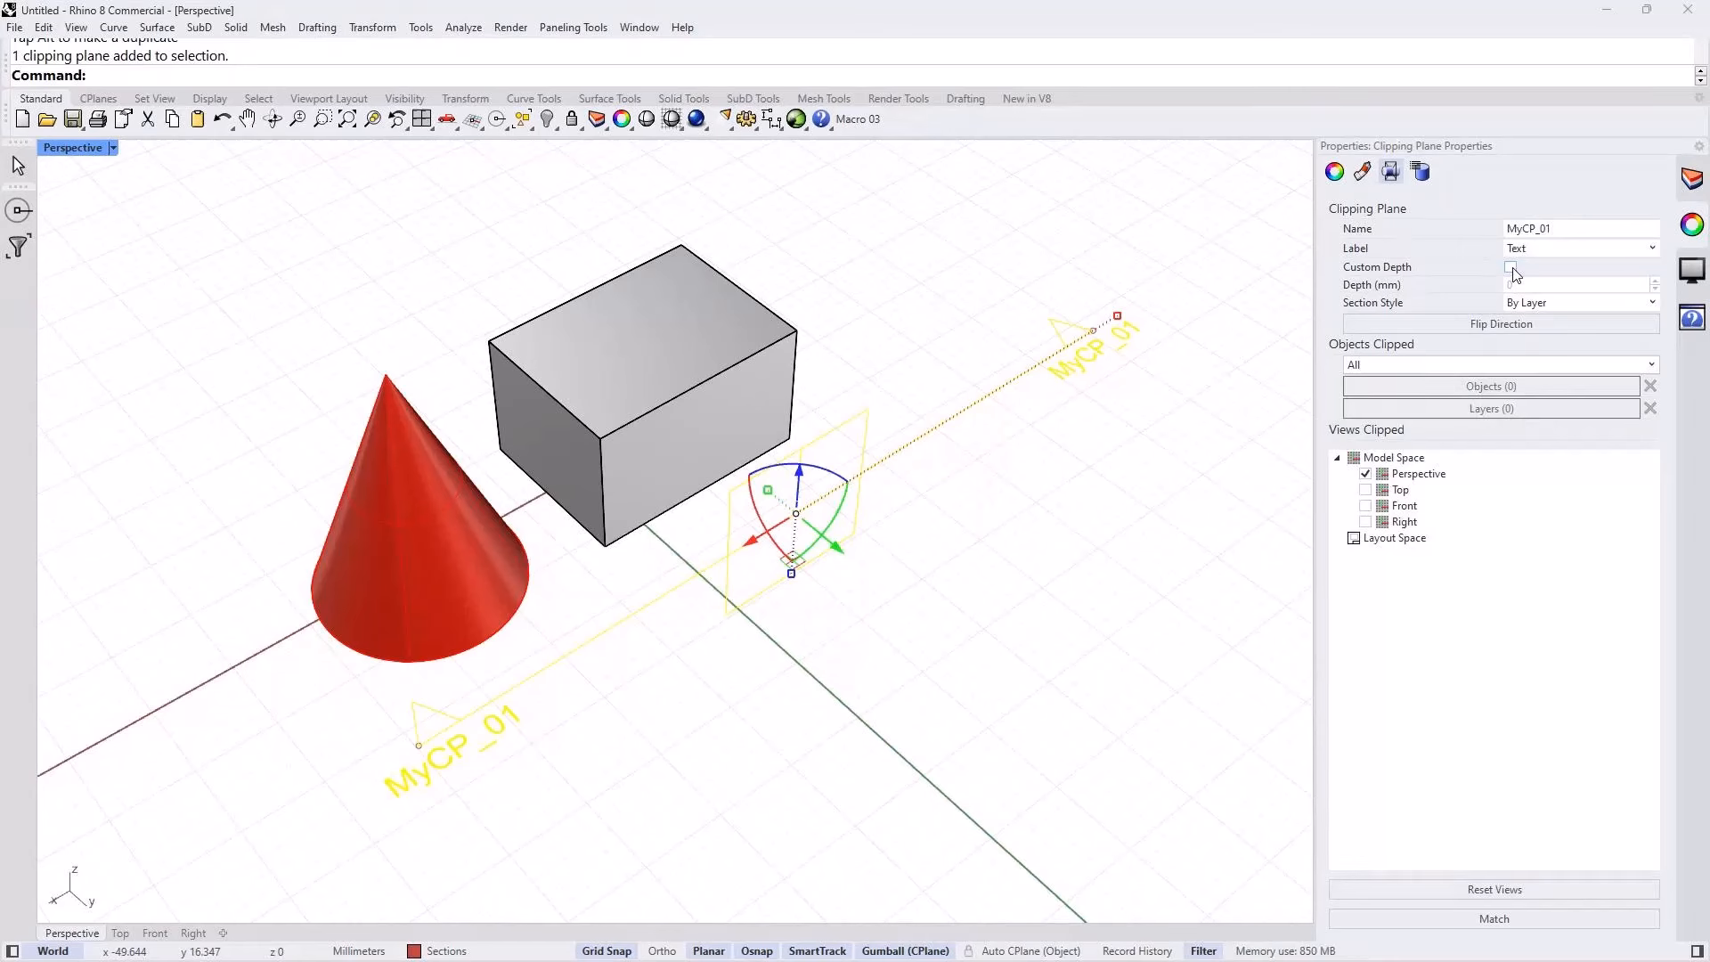
pyautogui.moveTo(835, 545); pyautogui.dragTo(653, 464)
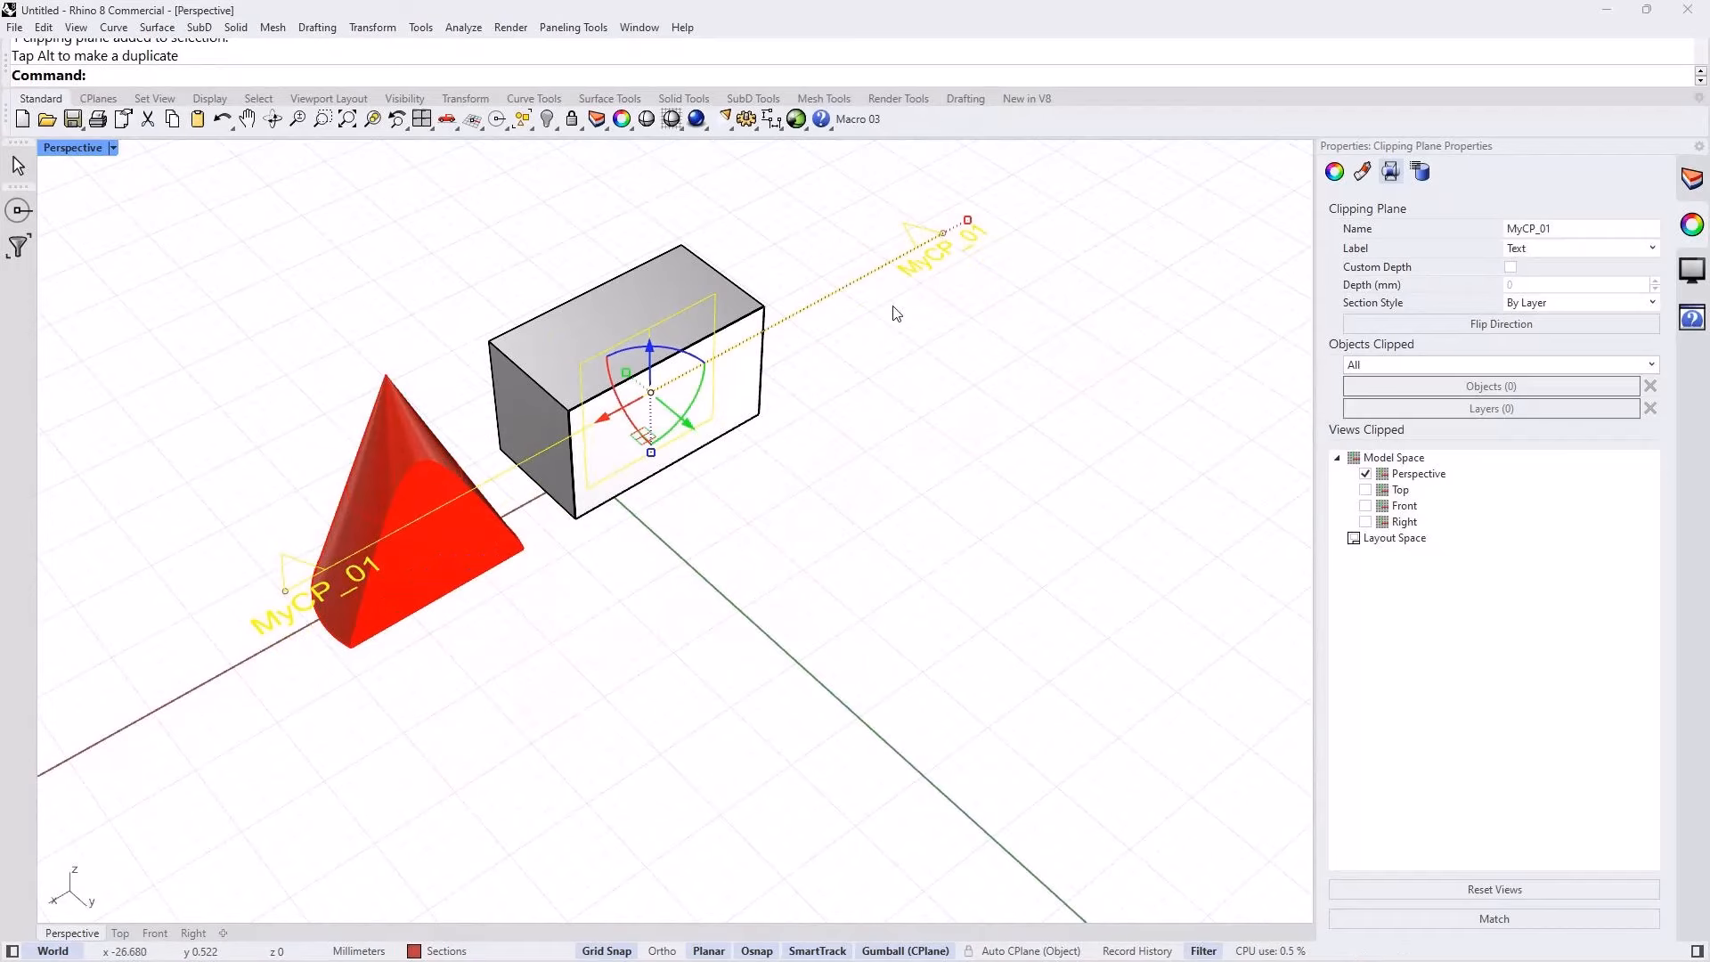
pyautogui.click(670, 480)
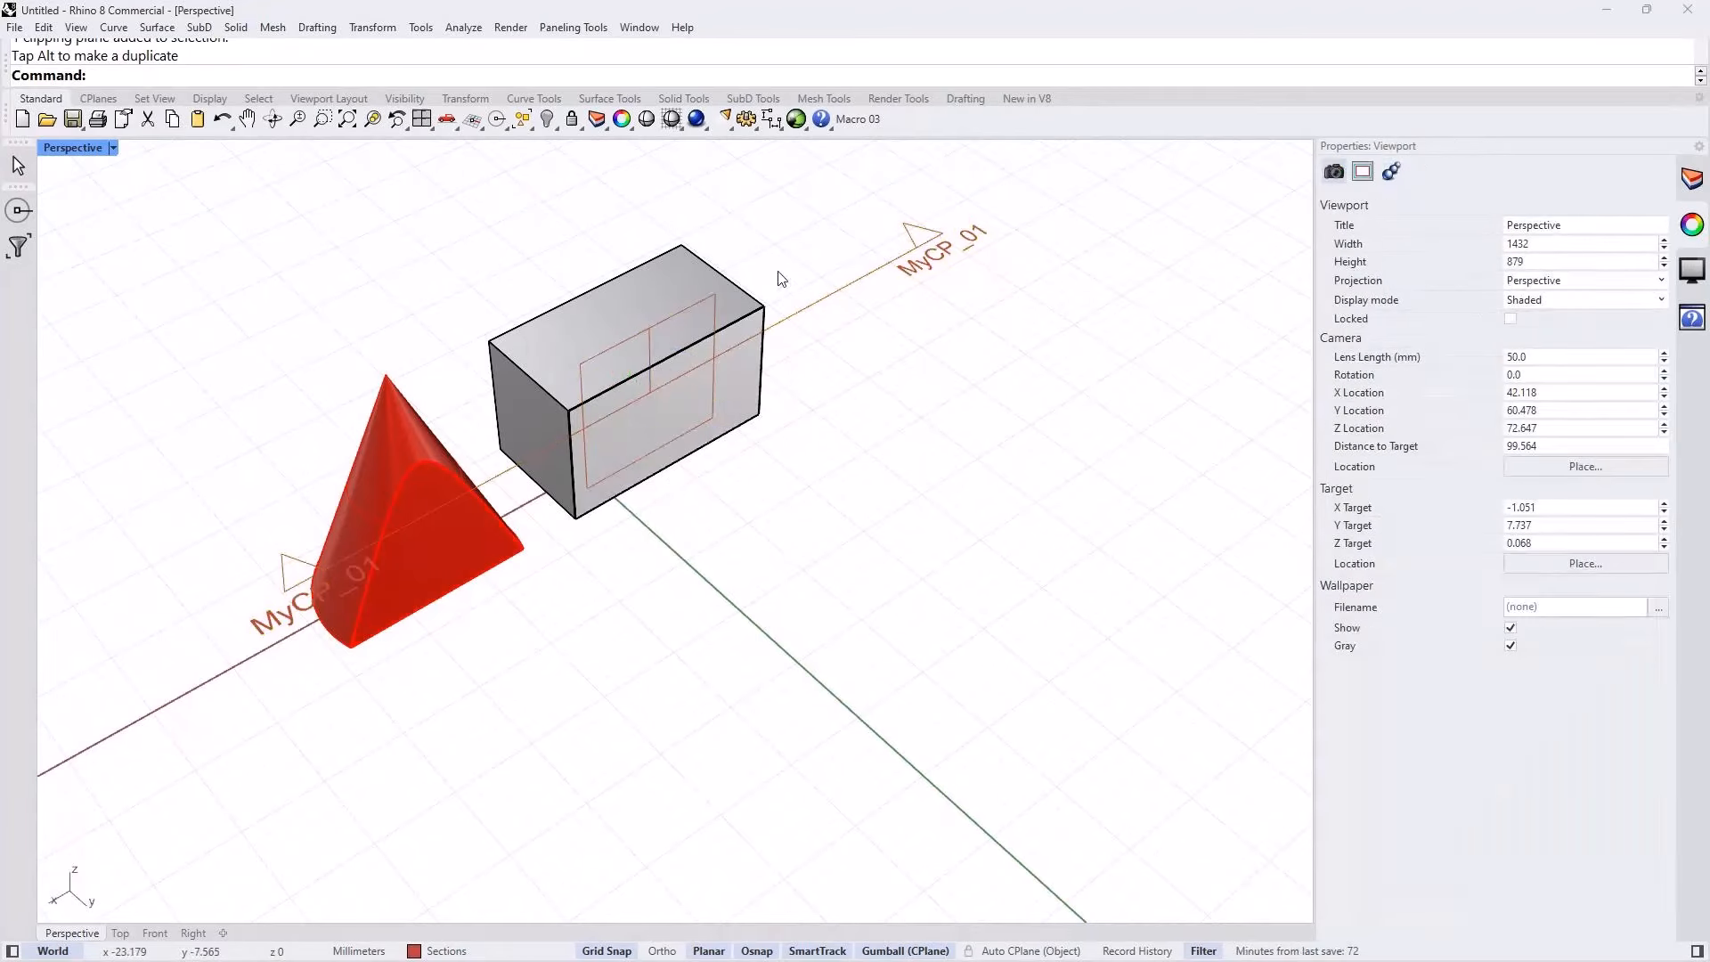
pyautogui.moveTo(457, 313); pyautogui.dragTo(286, 351, button='right')
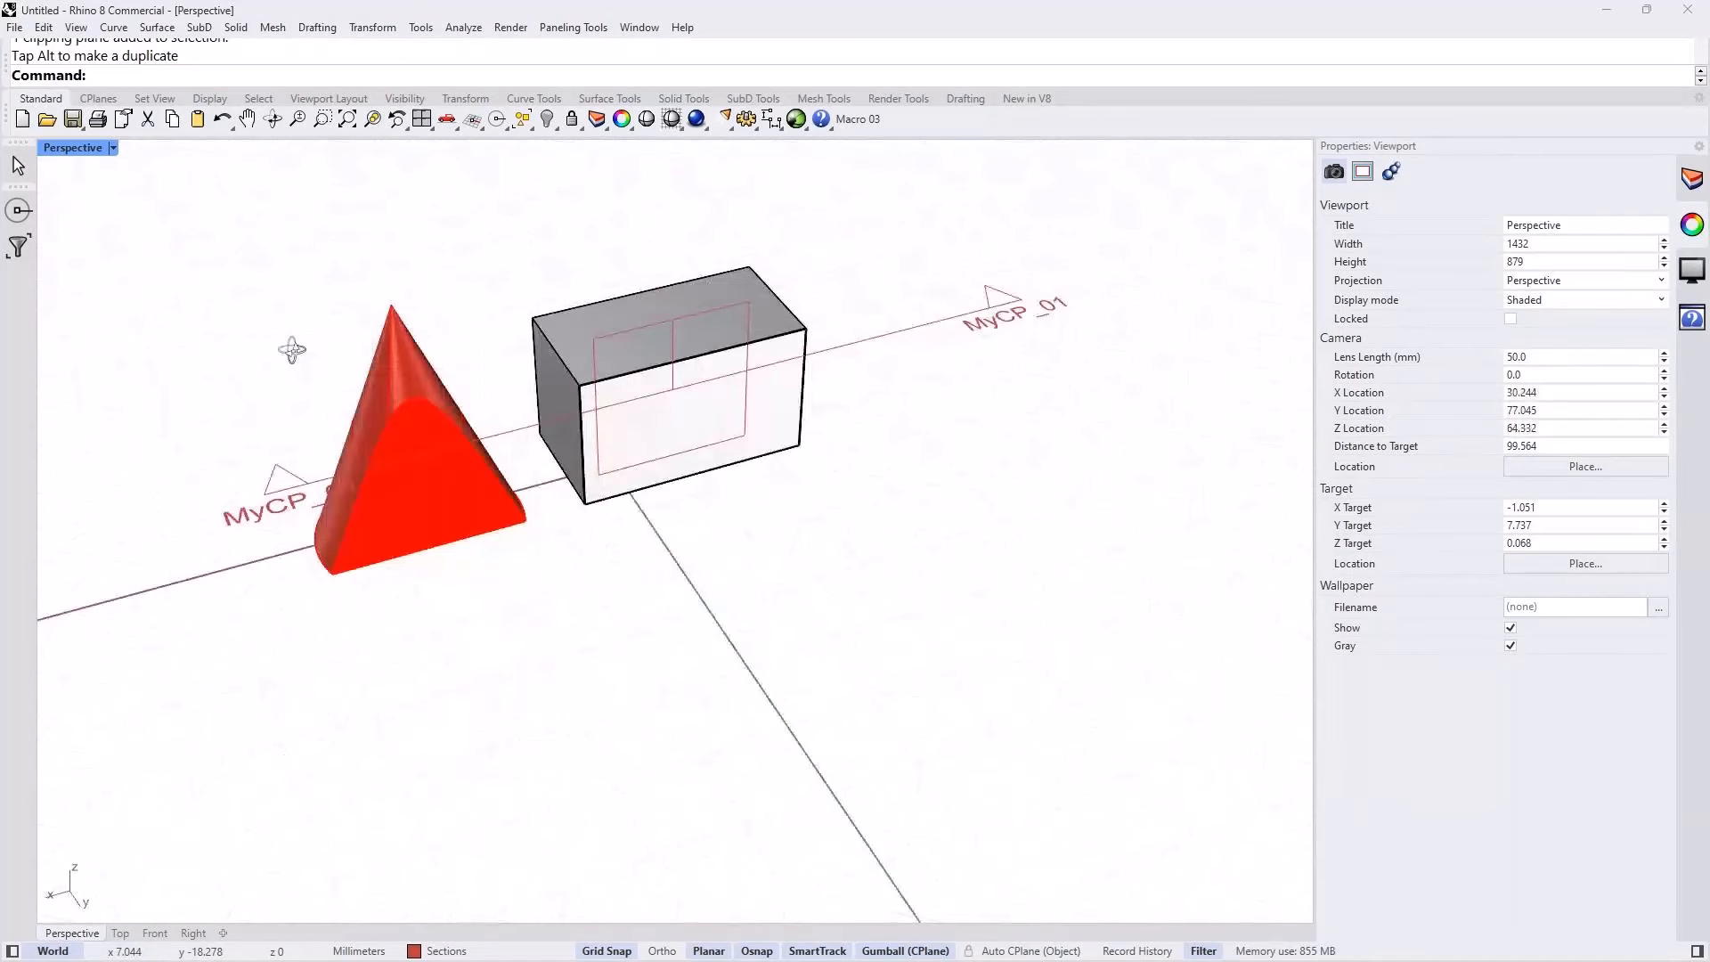
# Step: Enable custom depth for the clipping plane MyCP_01 and set the depth to 5 mm
pyautogui.click(848, 349)
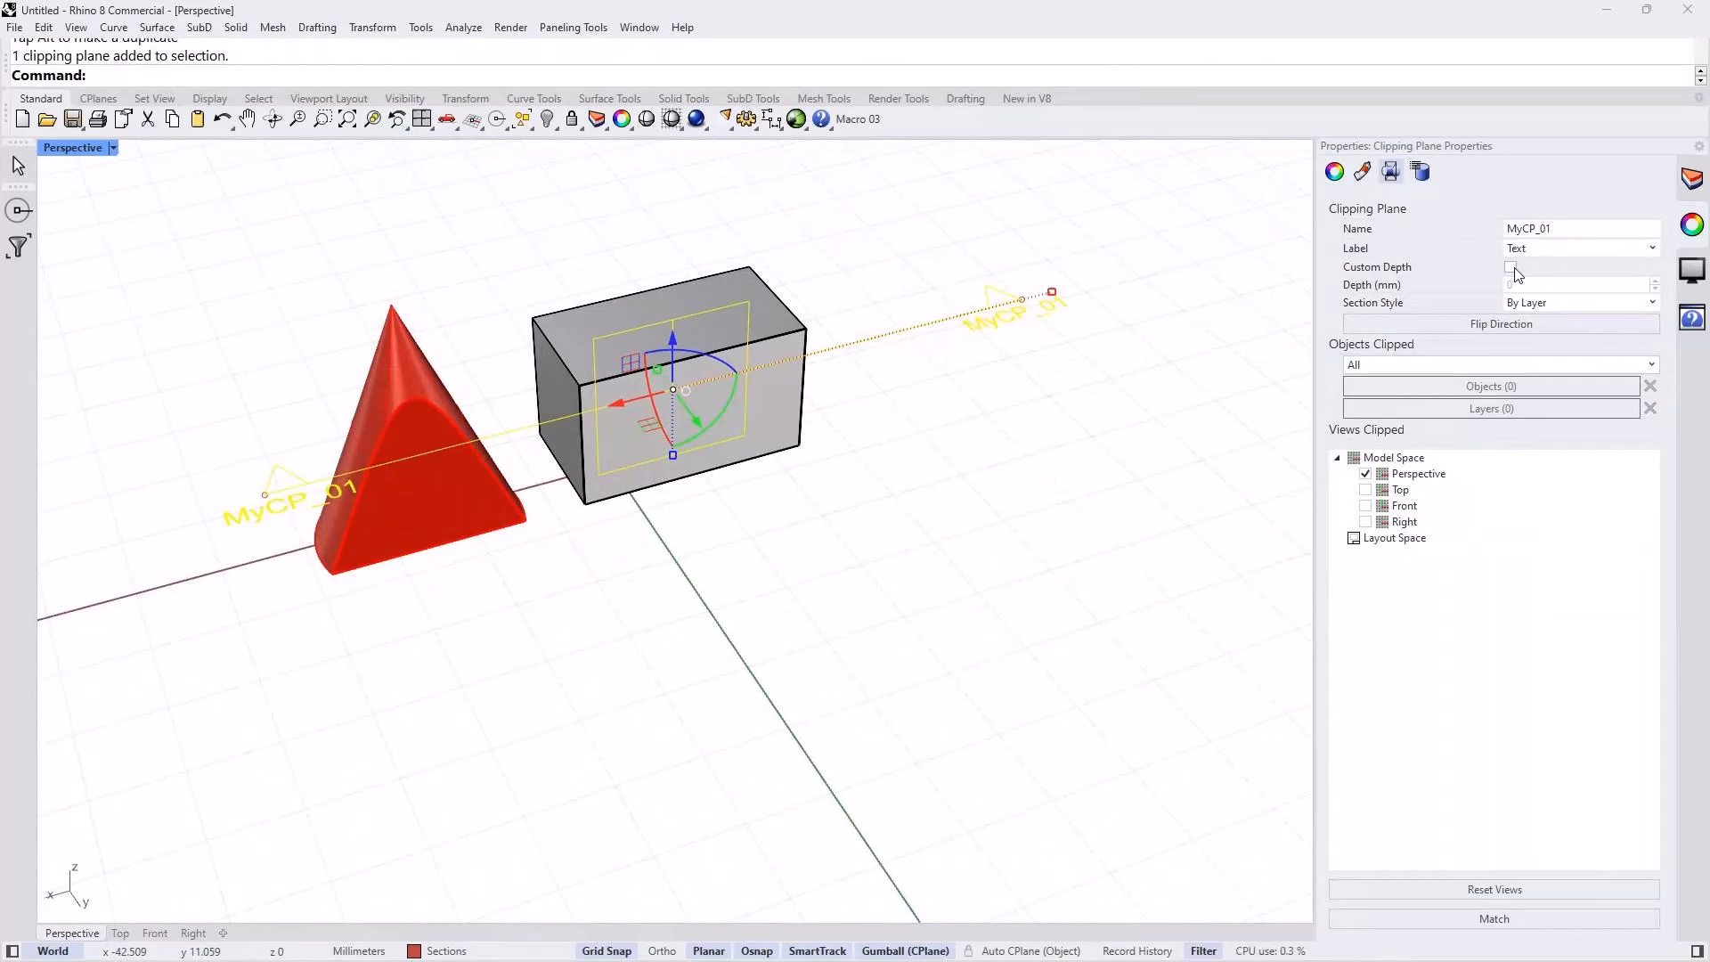
pyautogui.click(1511, 267)
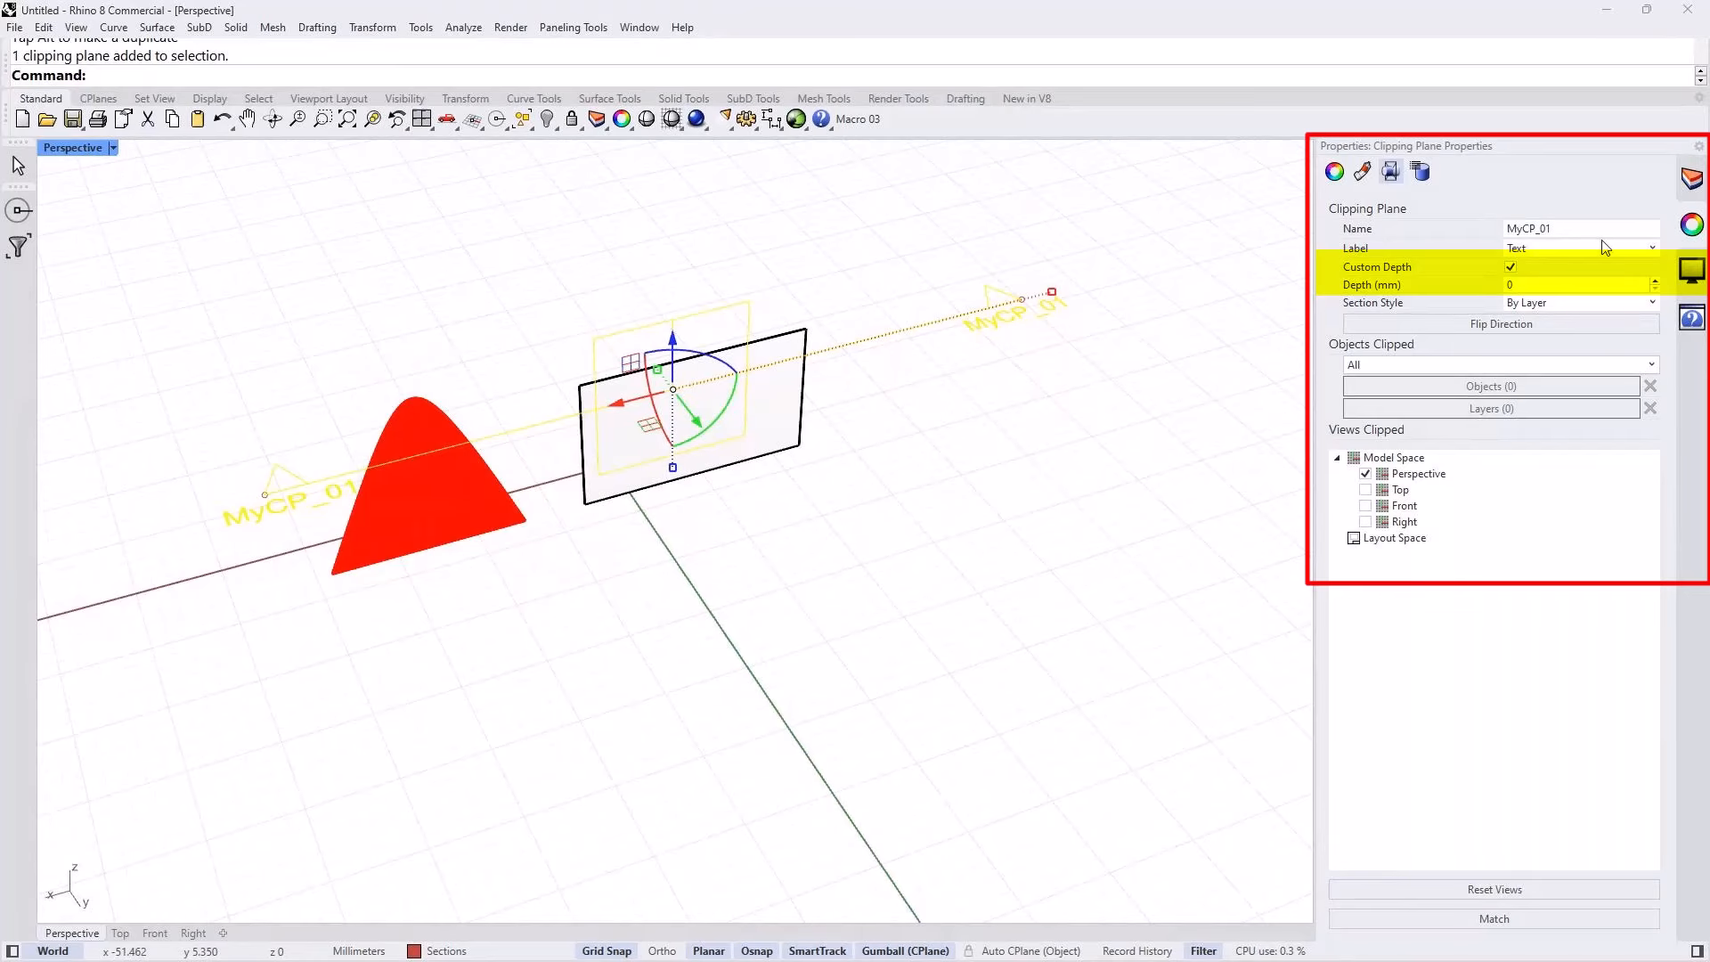
pyautogui.moveTo(771, 476); pyautogui.dragTo(840, 478, button='right')
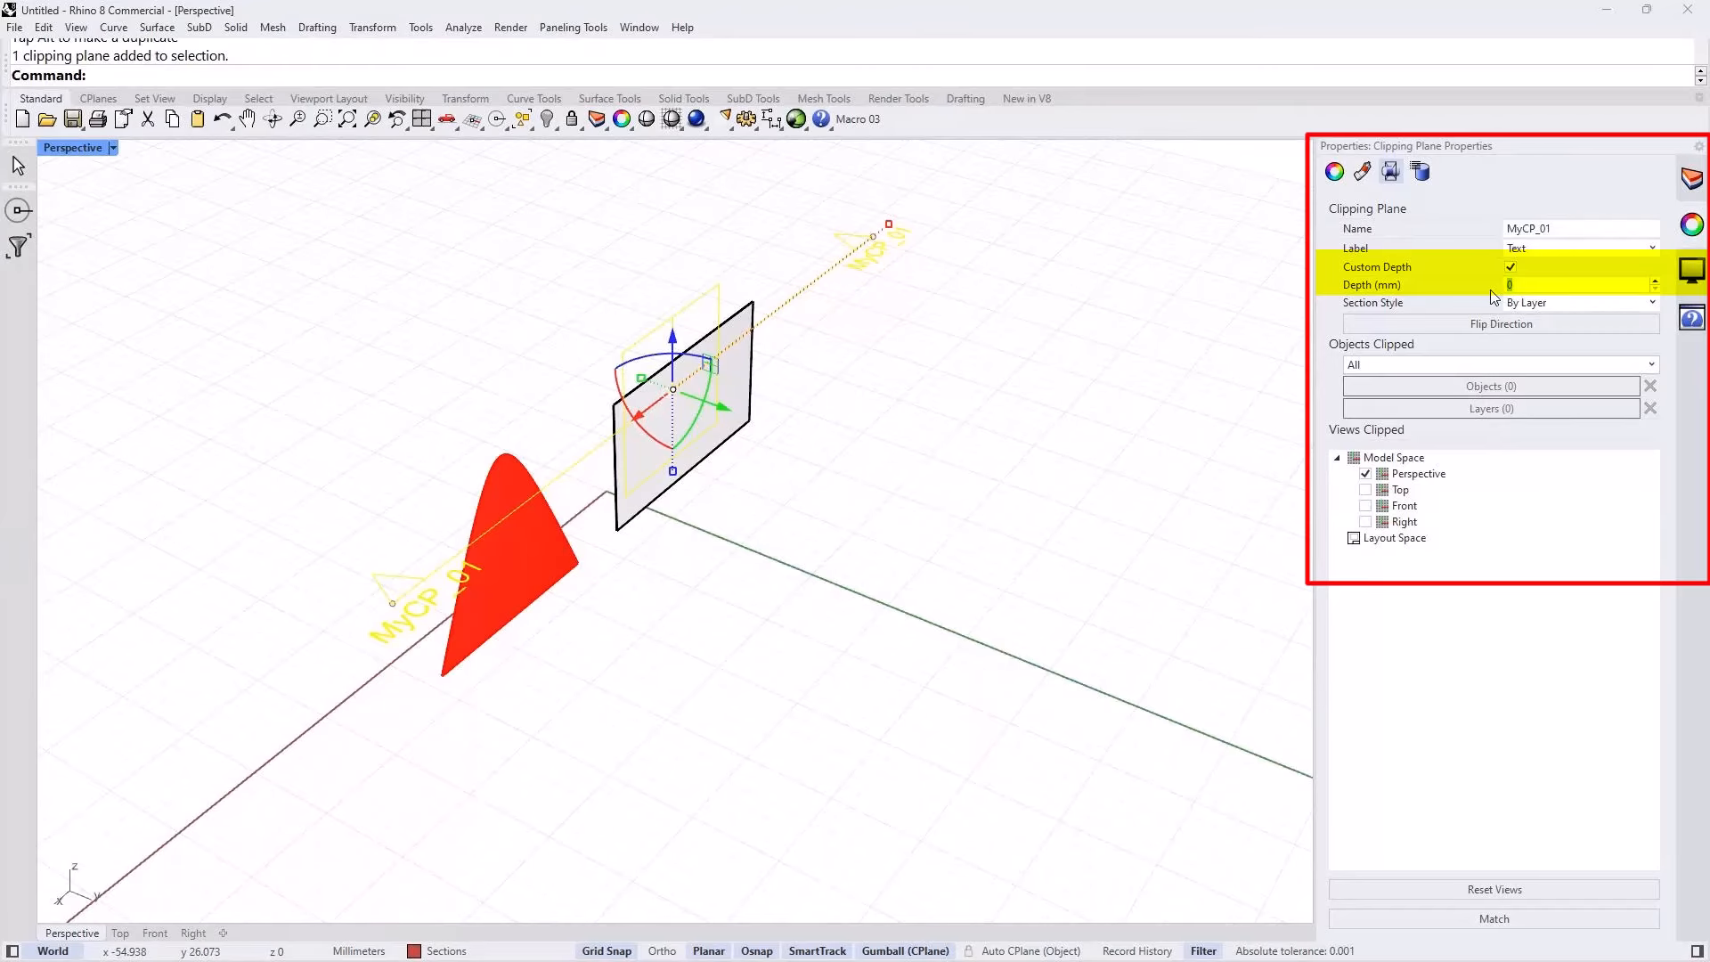
pyautogui.write('5')
pyautogui.press('Return')
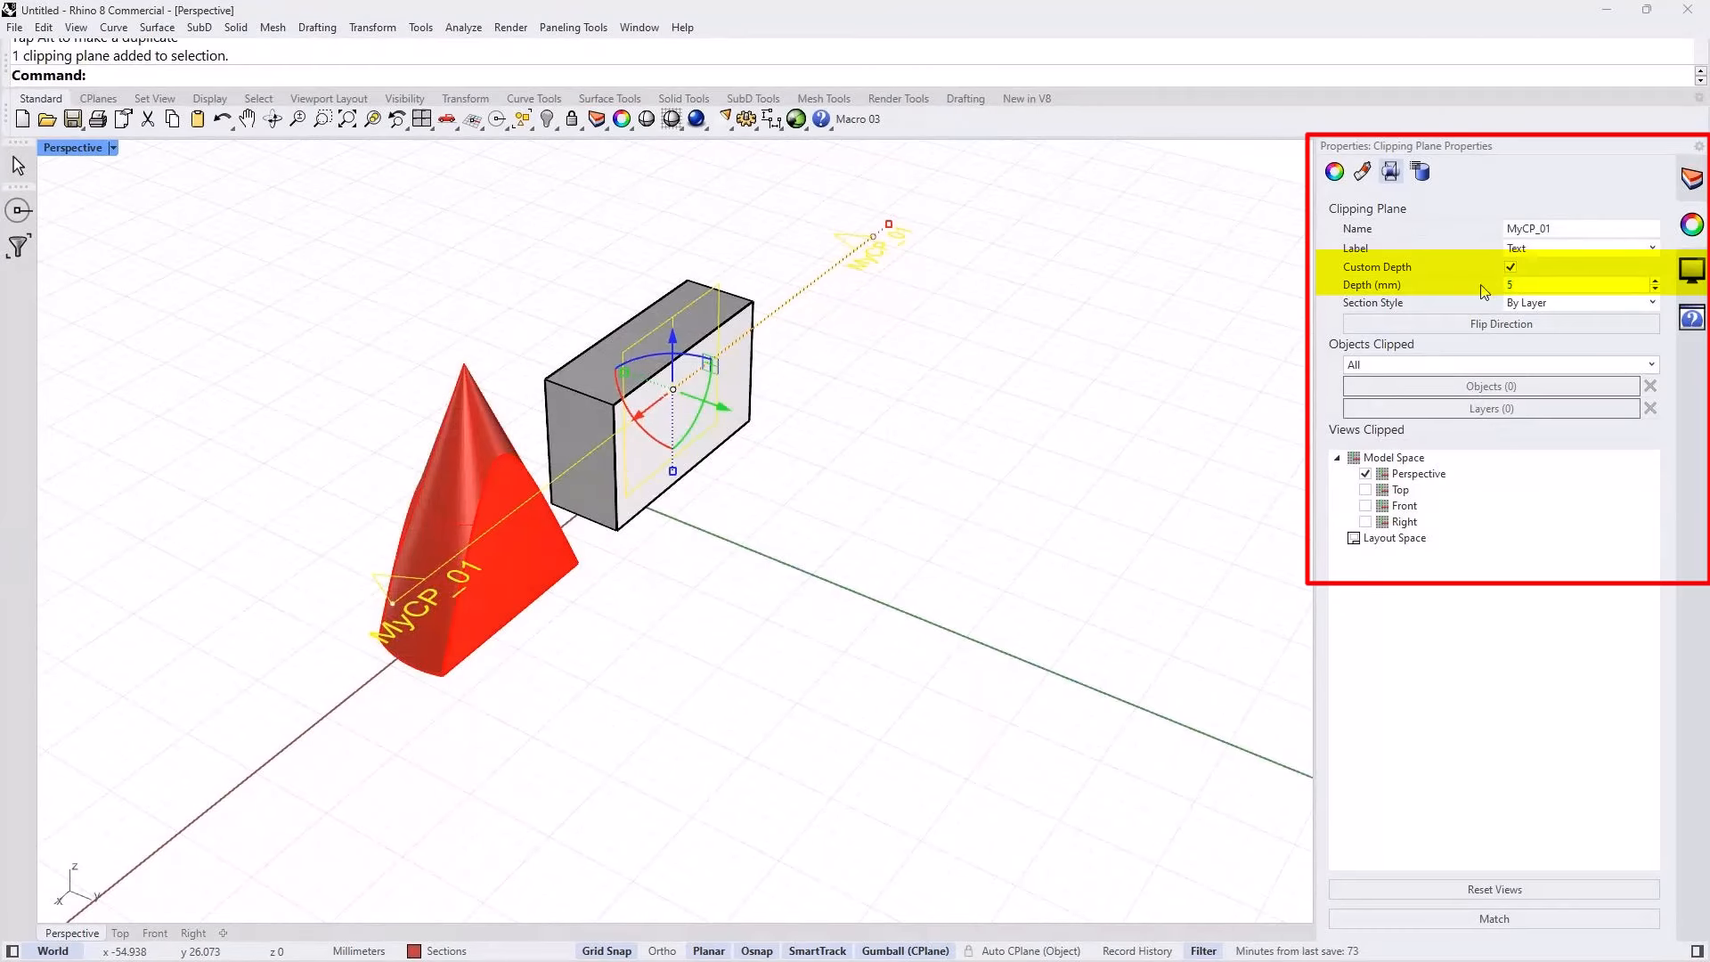
pyautogui.click(689, 554)
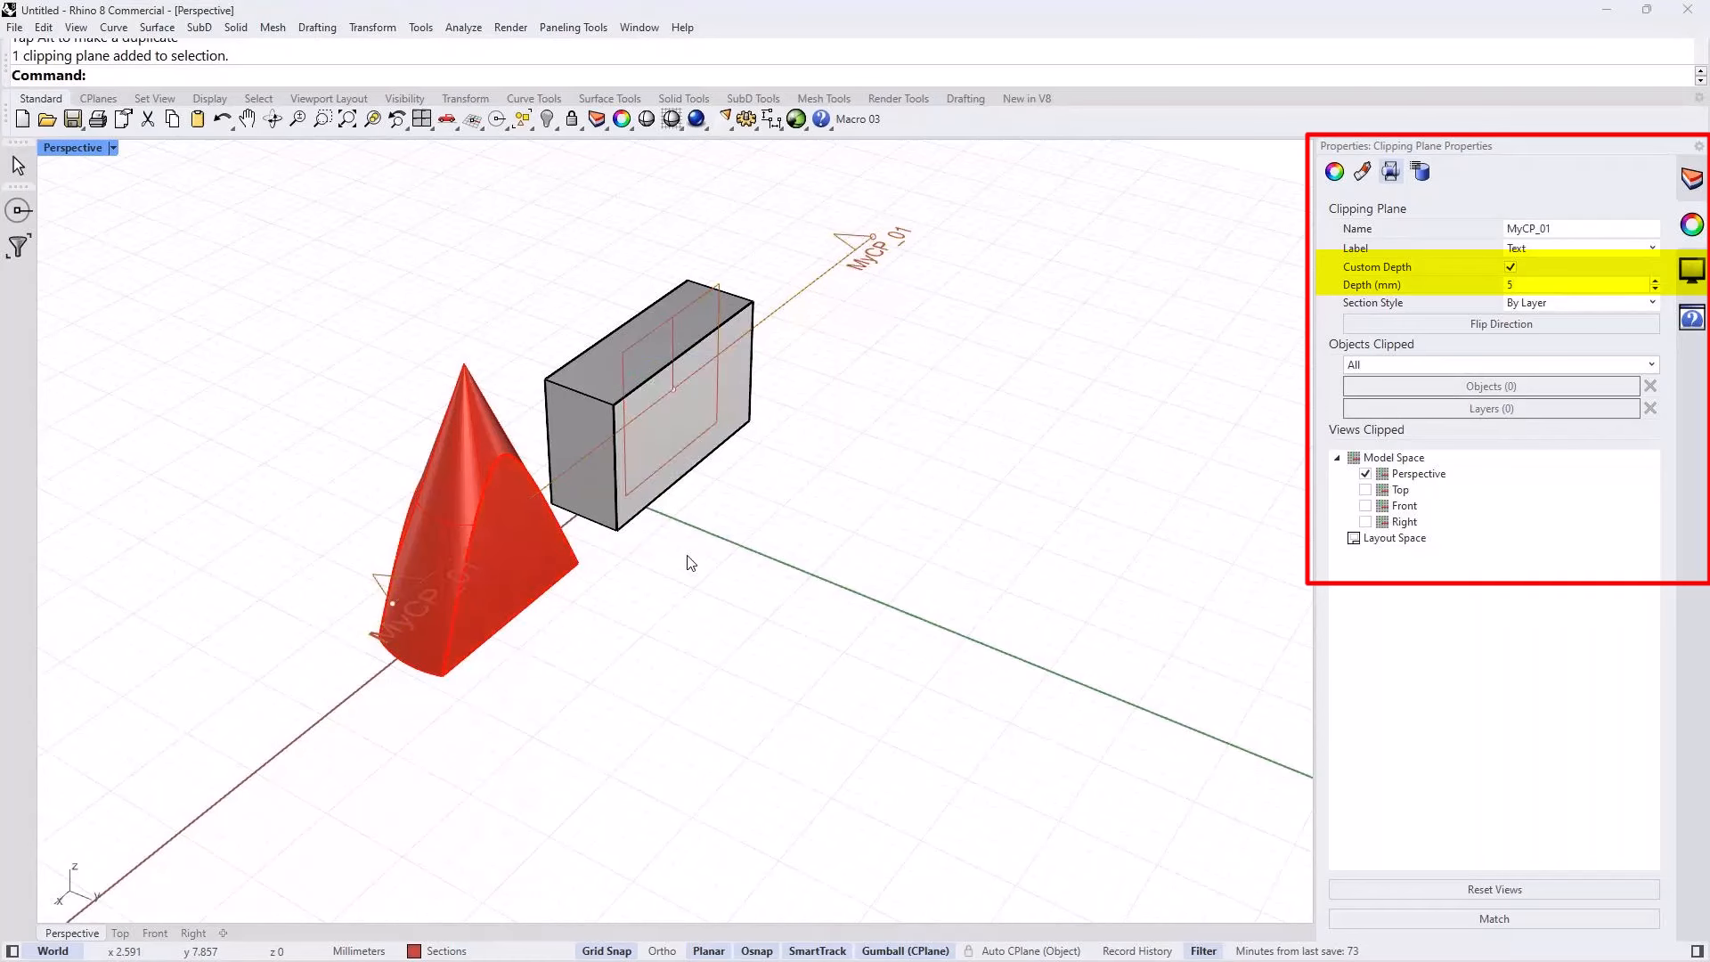
pyautogui.moveTo(686, 538); pyautogui.dragTo(615, 535, button='right')
# Step: Set the clipping plane's custom depth to 2 mm and orbit around the thin slices of box and cone
pyautogui.click(605, 275)
pyautogui.moveTo(605, 275)
pyautogui.mouseDown(button='right')
pyautogui.moveTo(812, 506)
pyautogui.moveTo(729, 486)
pyautogui.mouseUp(button='right')
pyautogui.doubleClick(1534, 284)
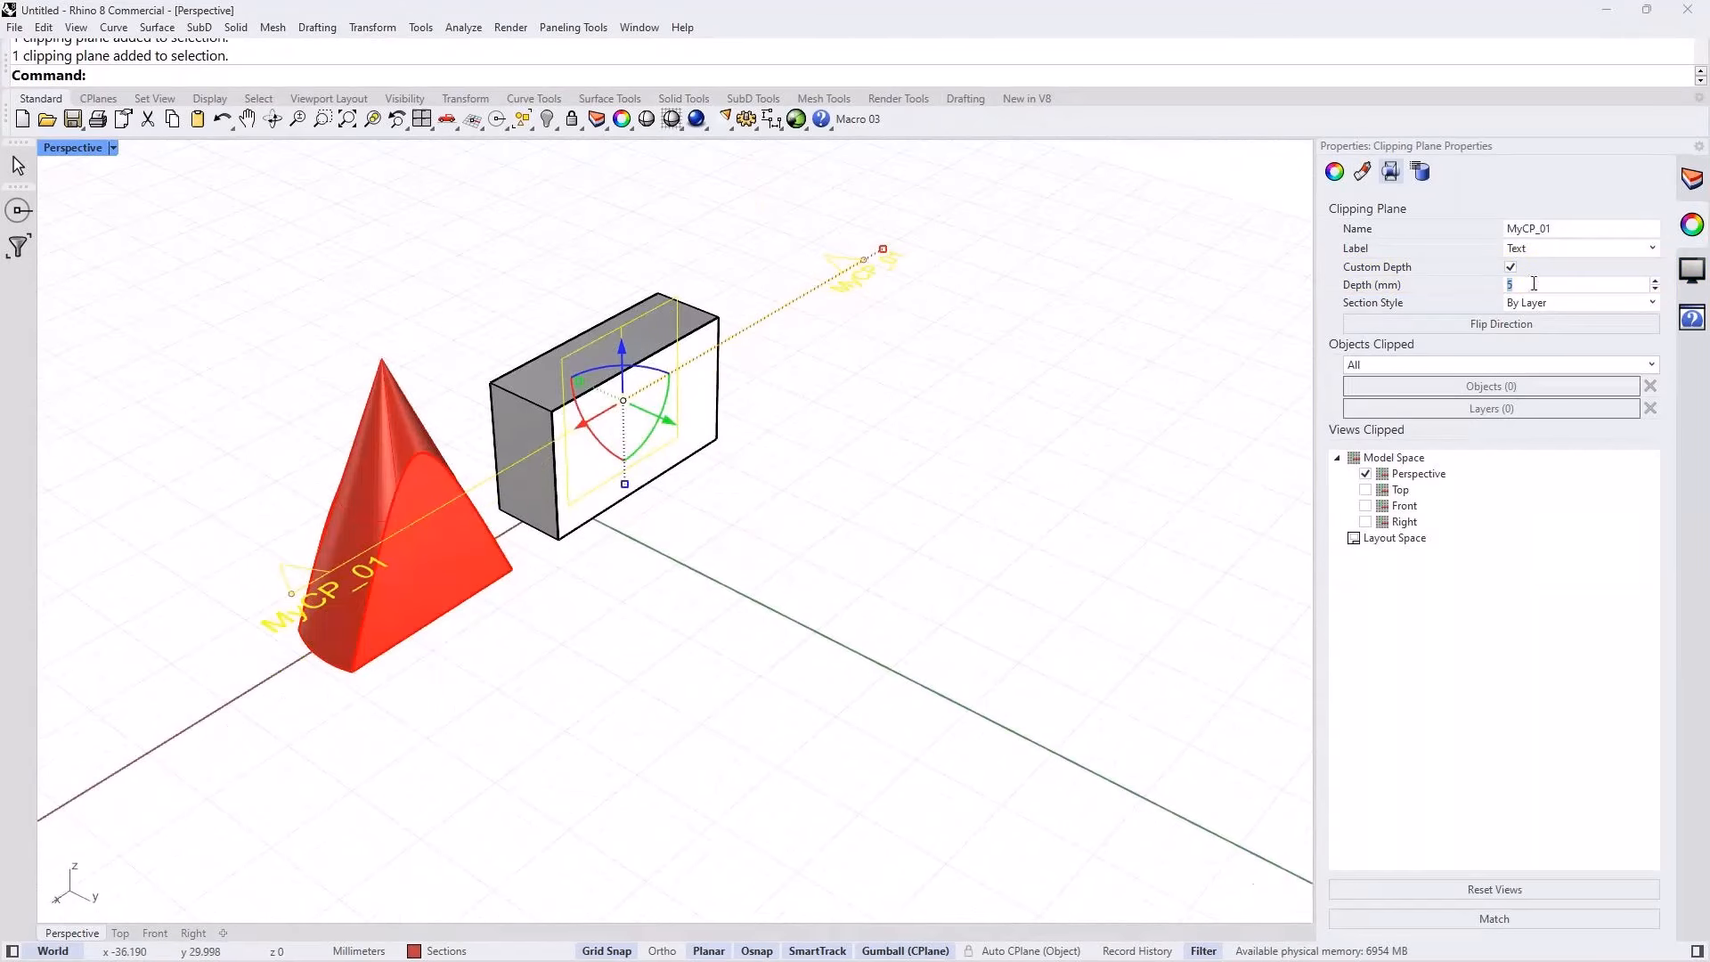
pyautogui.write('2')
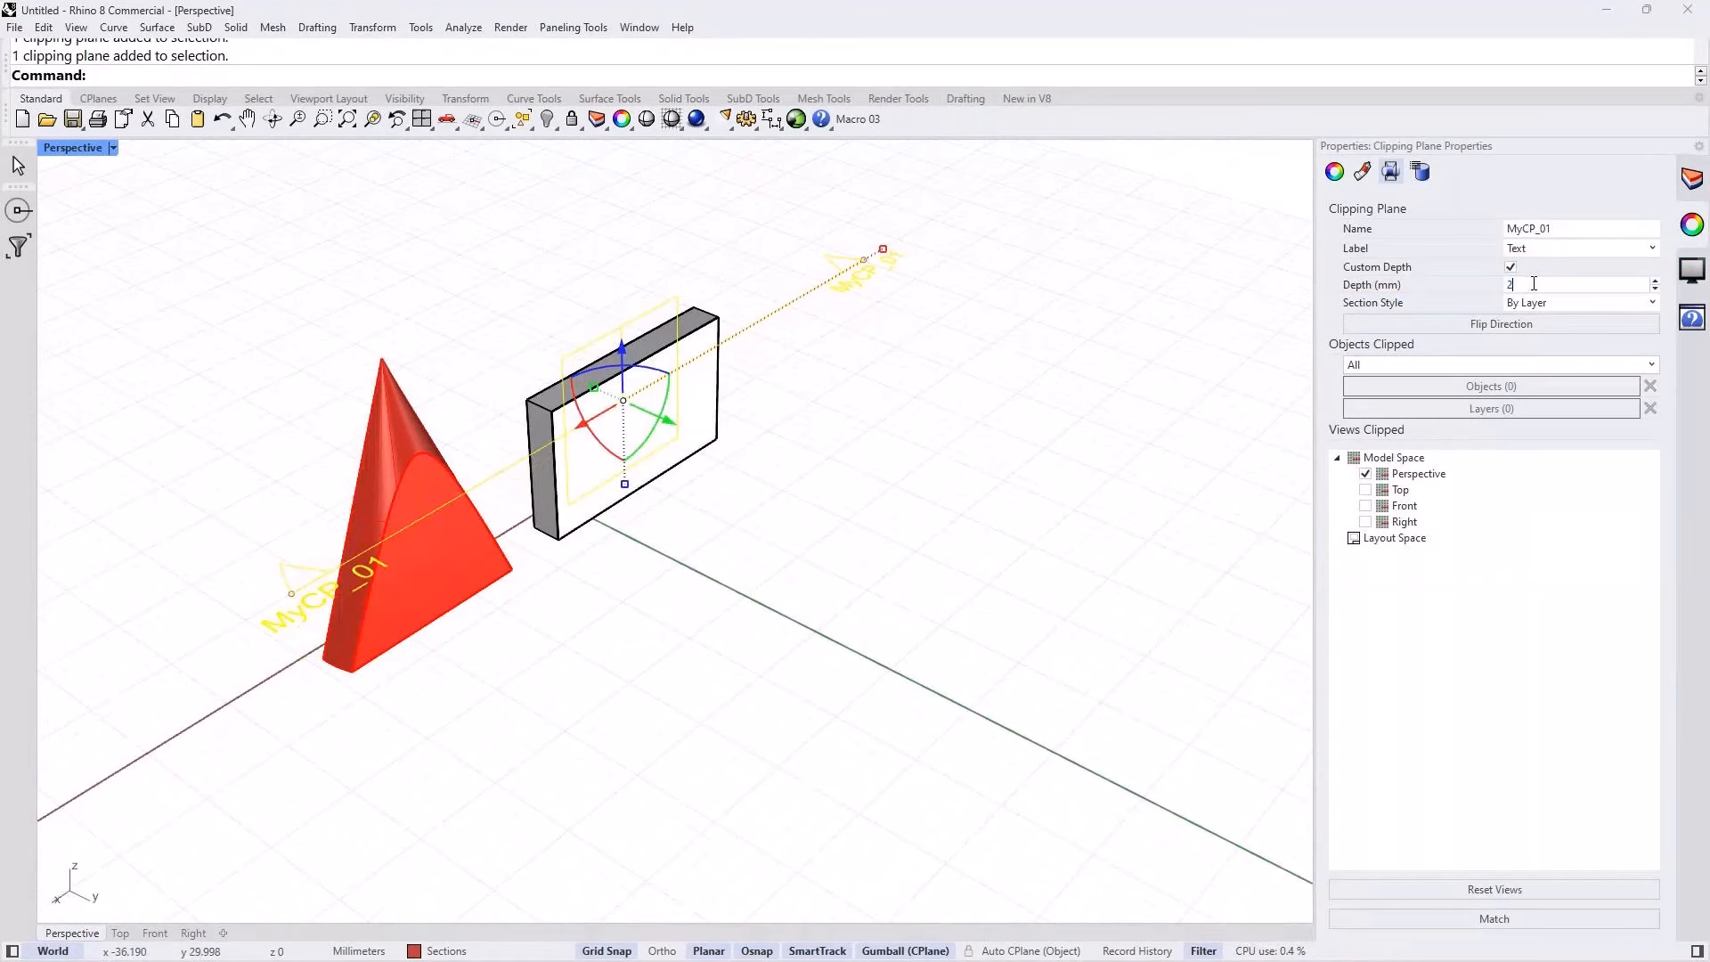
pyautogui.moveTo(713, 600); pyautogui.dragTo(767, 614, button='right')
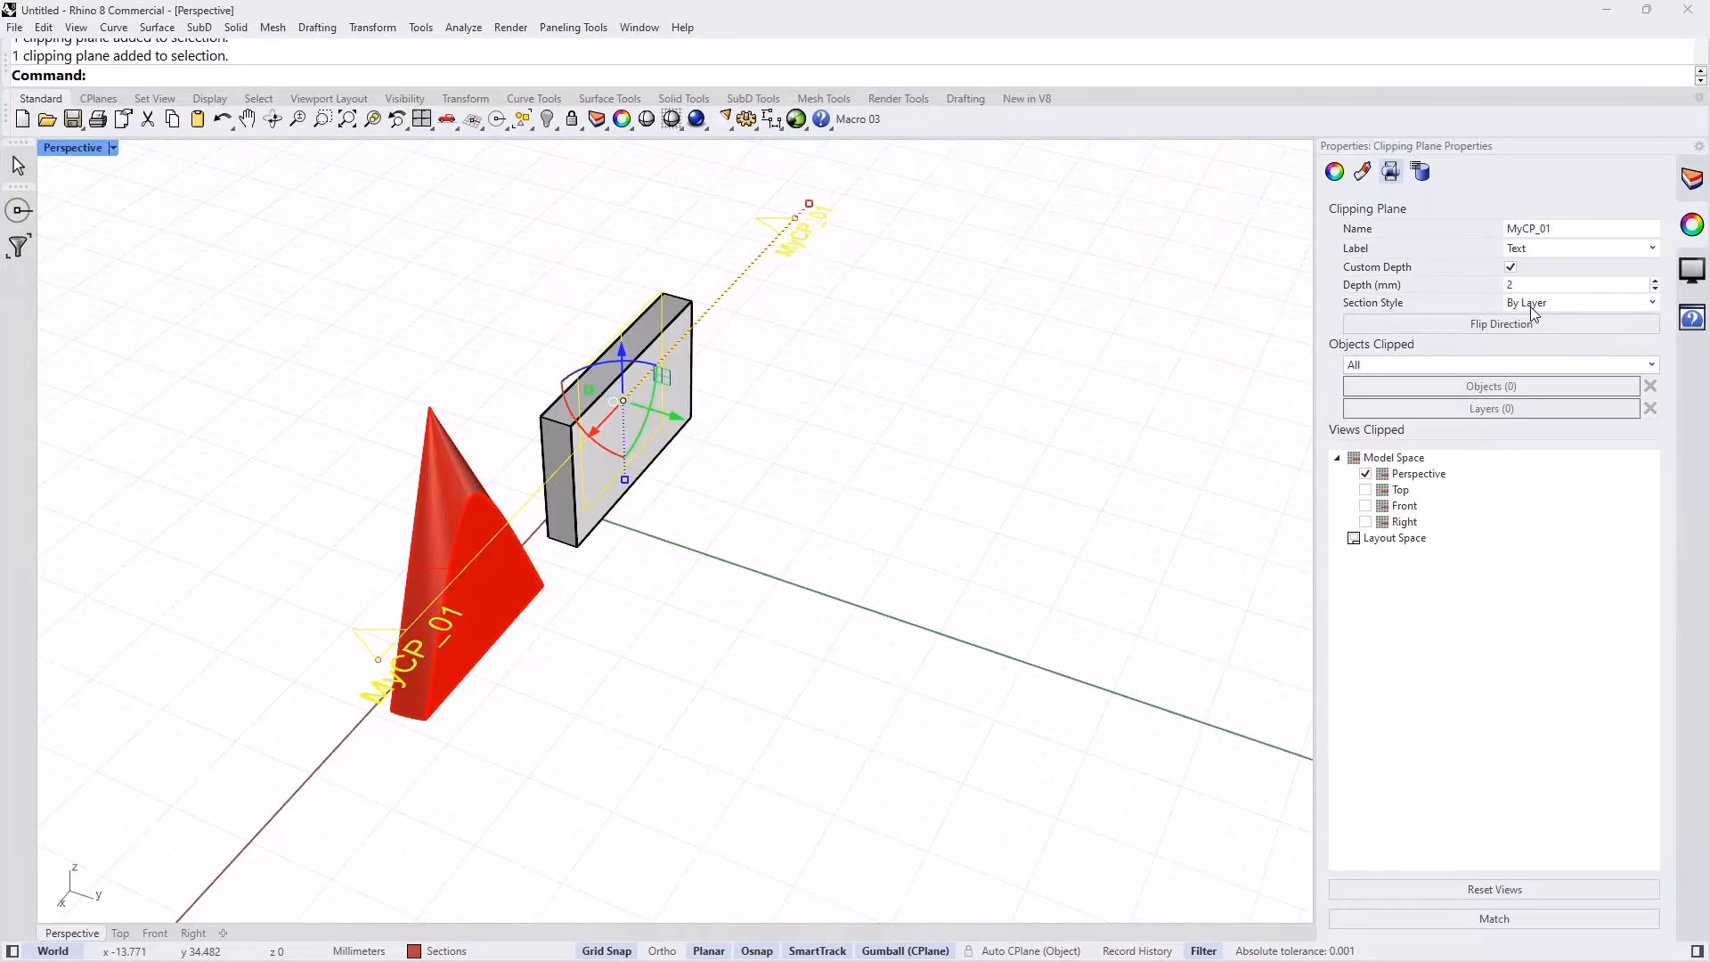
# Step: Flip the direction of the clipping plane MyCP_01 and look at the opposite slices of the box and cone
pyautogui.click(1512, 323)
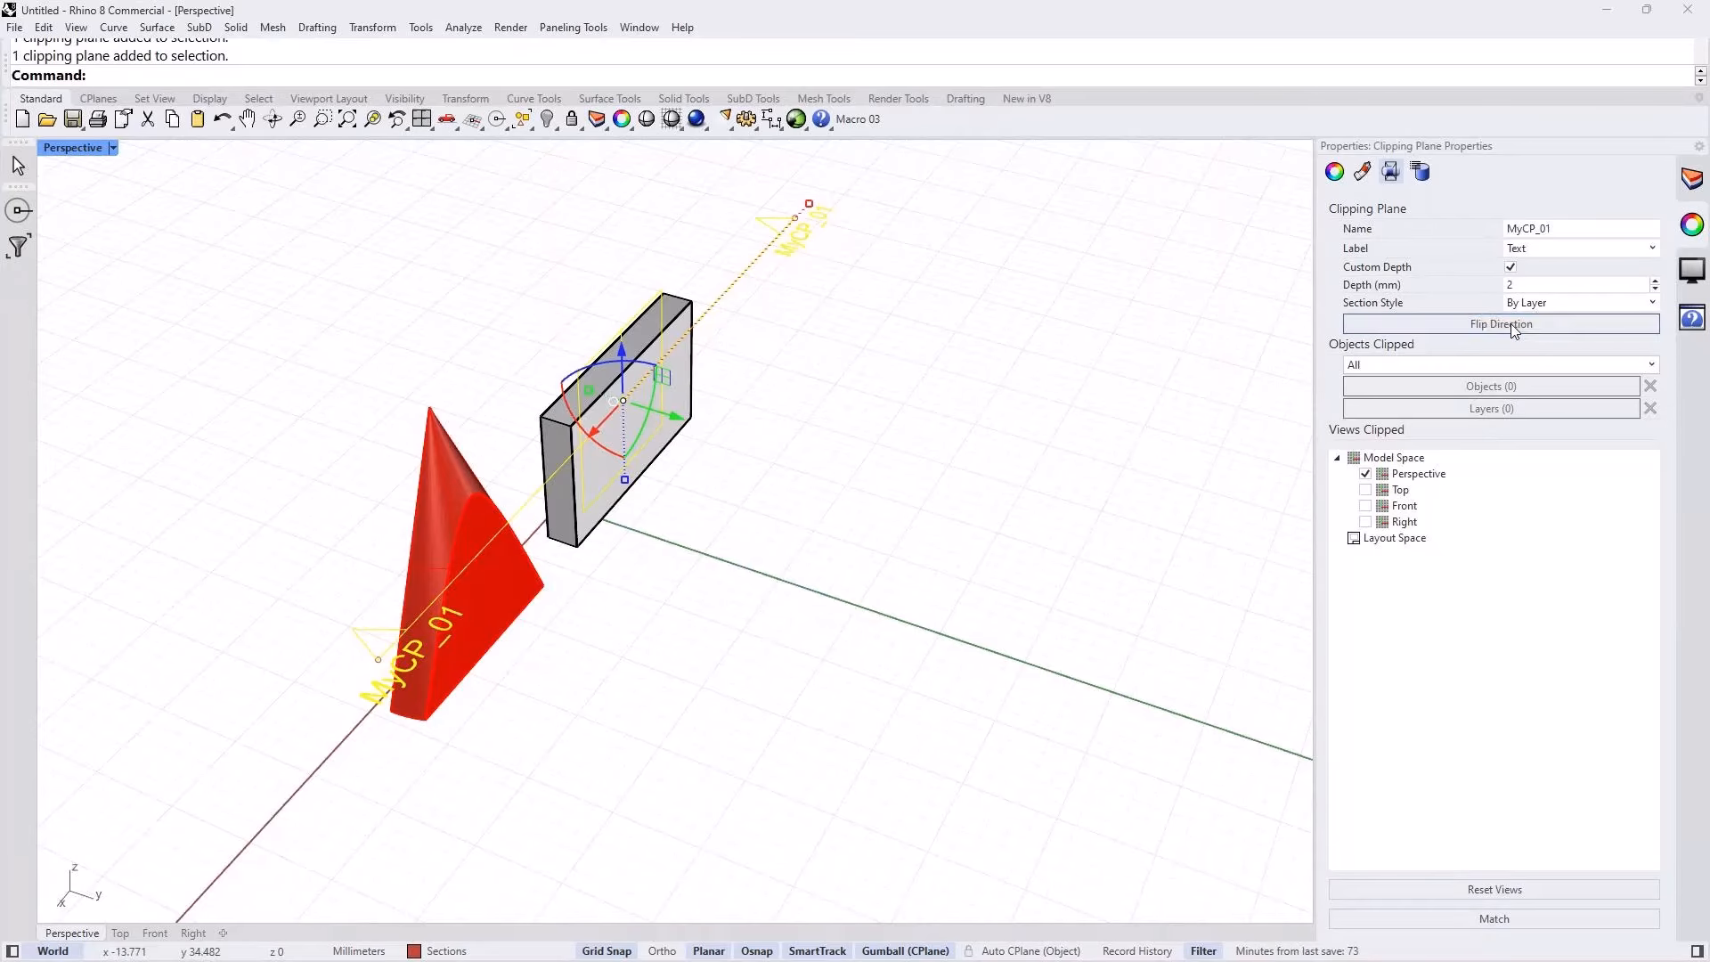
pyautogui.moveTo(586, 606)
pyautogui.mouseDown(button='right')
pyautogui.moveTo(716, 604)
pyautogui.moveTo(583, 614)
pyautogui.mouseUp(button='right')
pyautogui.click(1484, 325)
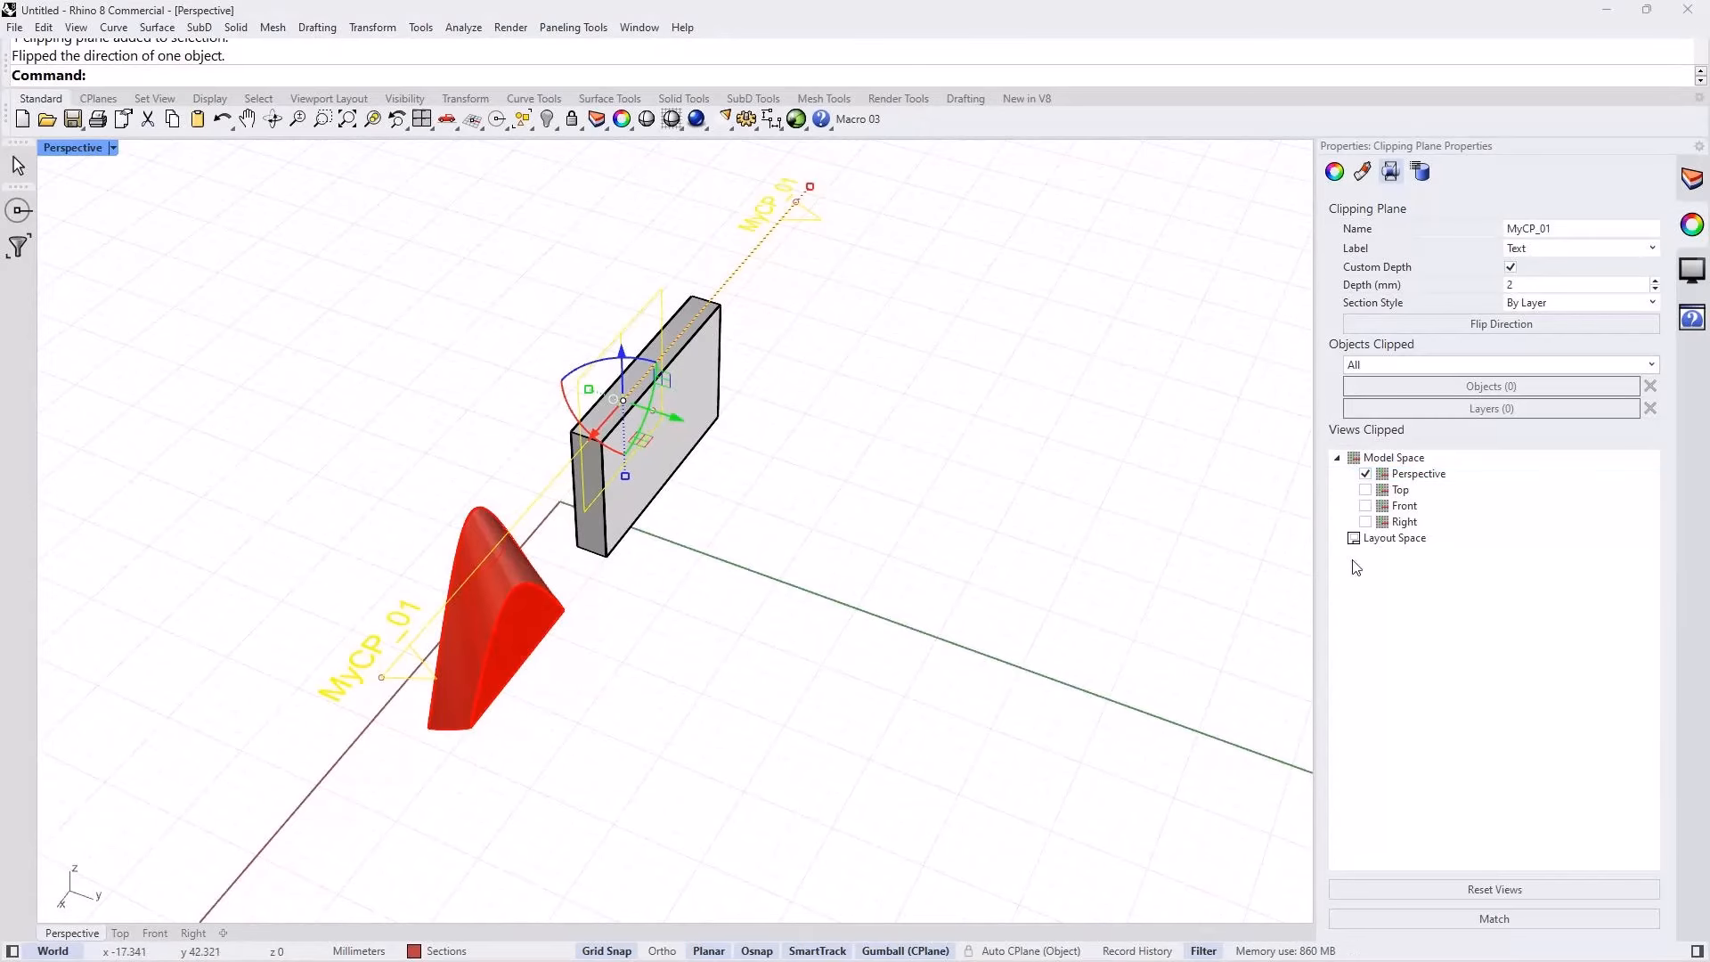
# Step: Show the four-viewport layout and make the clipping plane MyCP_01 also clip the Top, Front and Right views
pyautogui.doubleClick(64, 147)
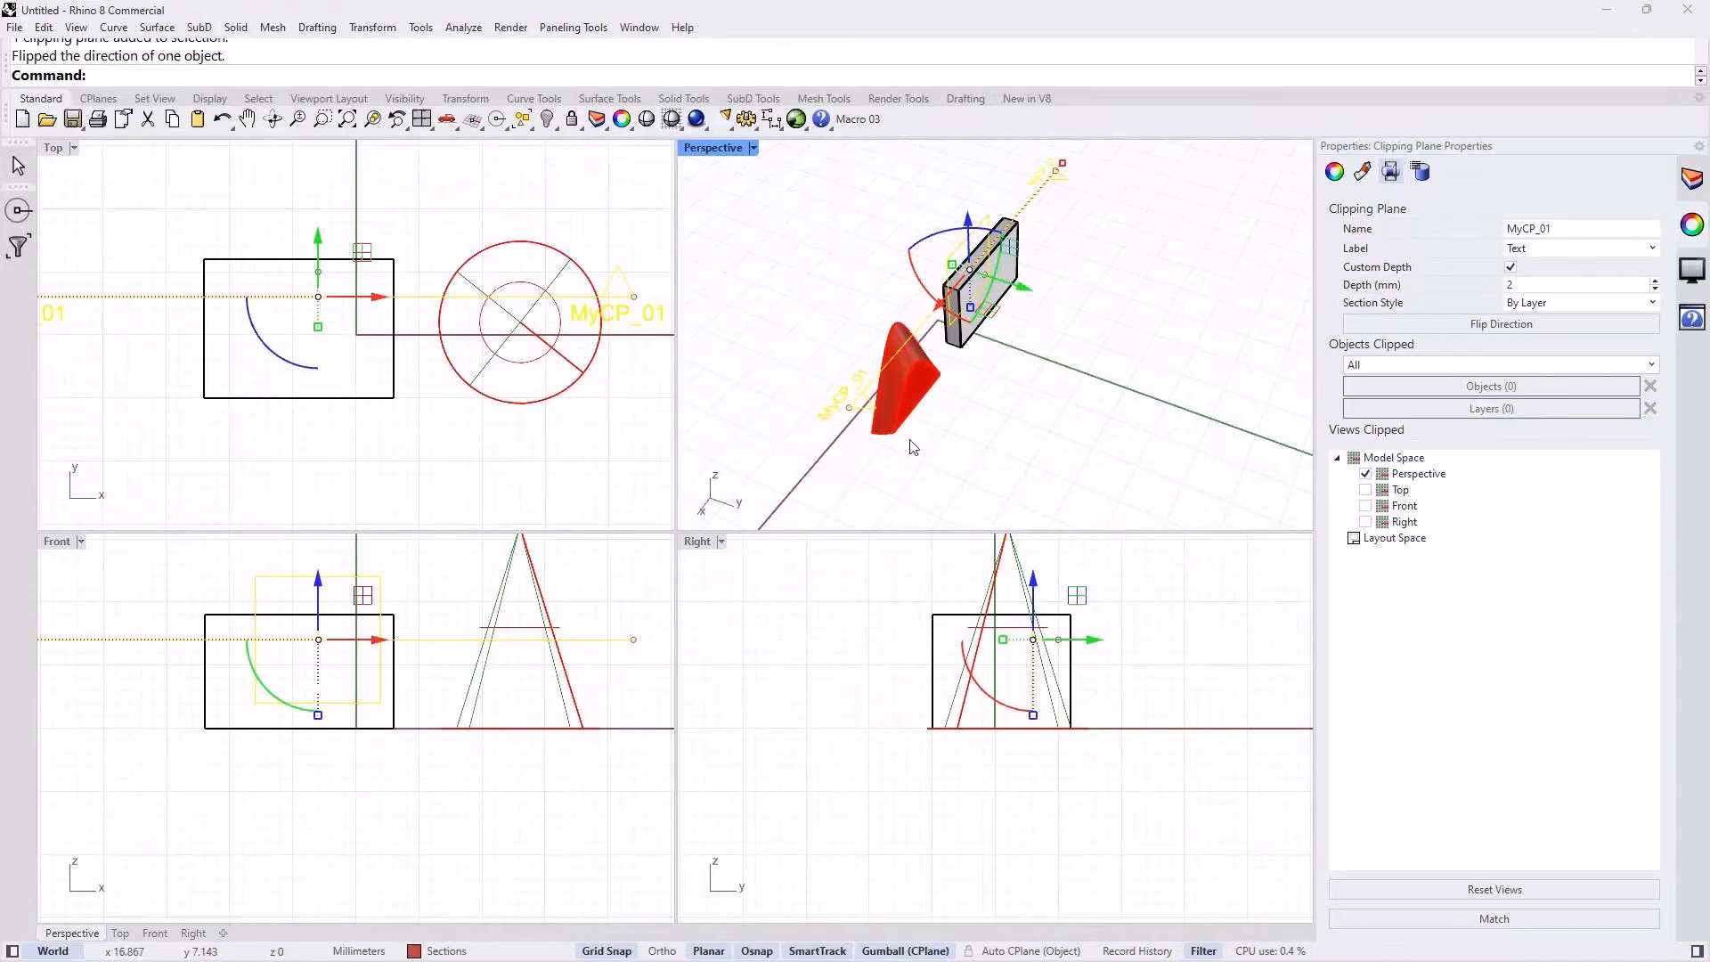
pyautogui.moveTo(853, 425); pyautogui.dragTo(969, 412, button='right')
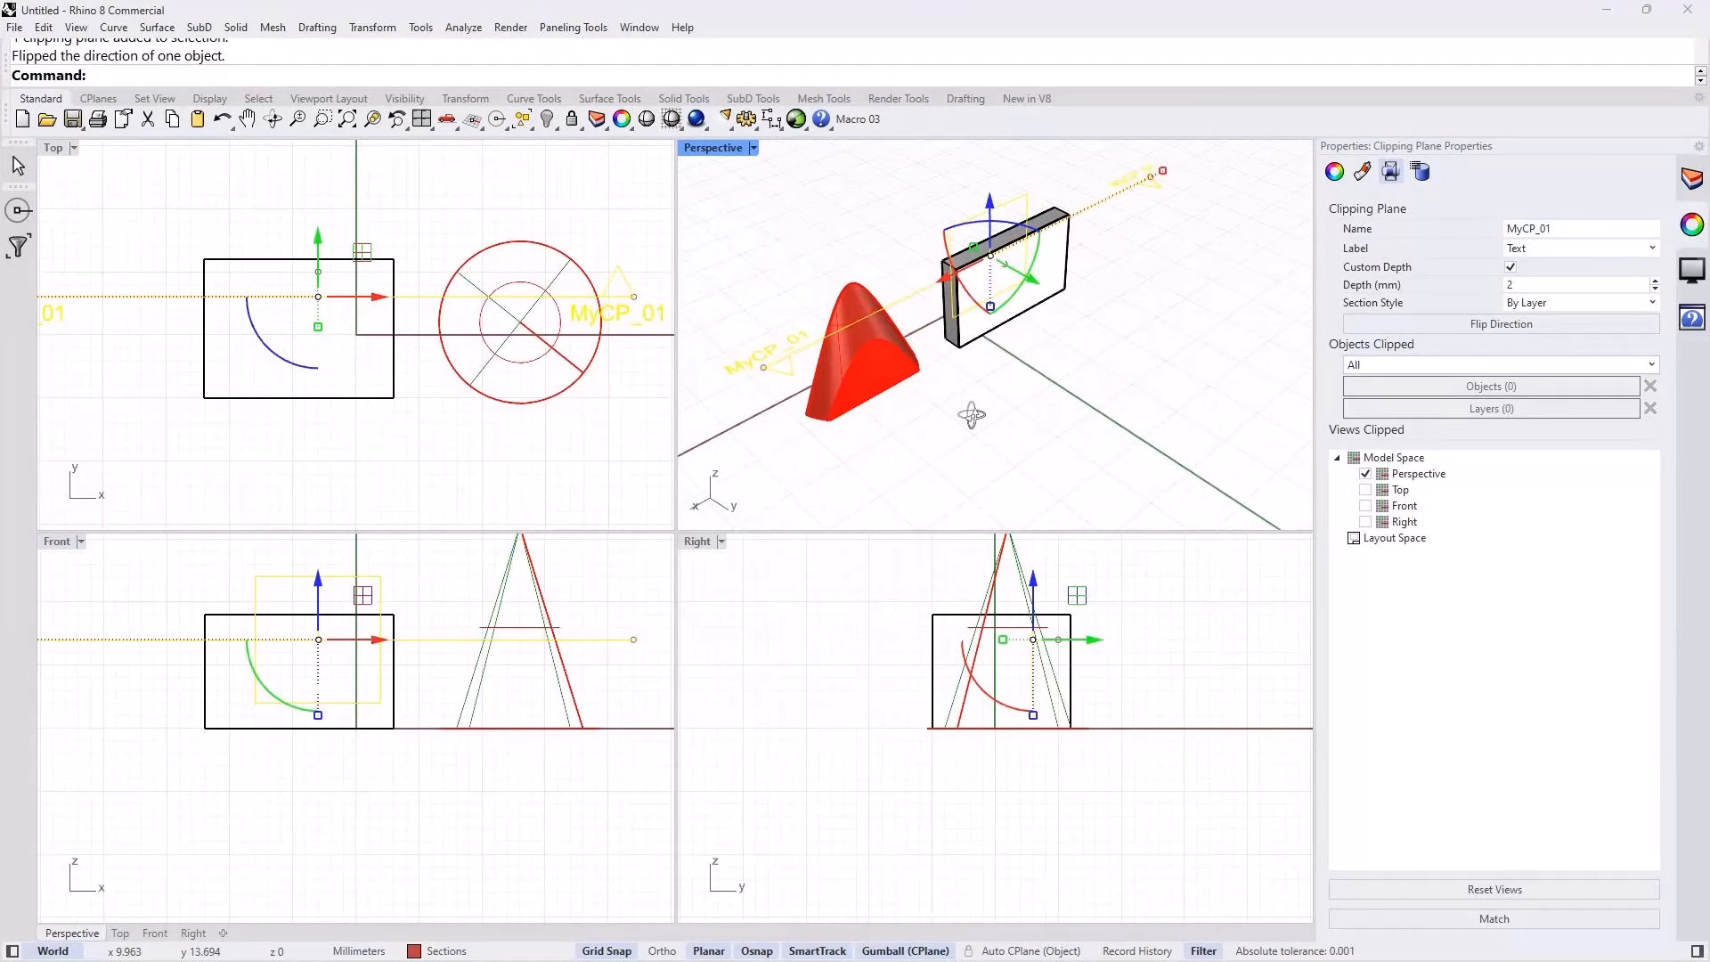
pyautogui.click(1366, 490)
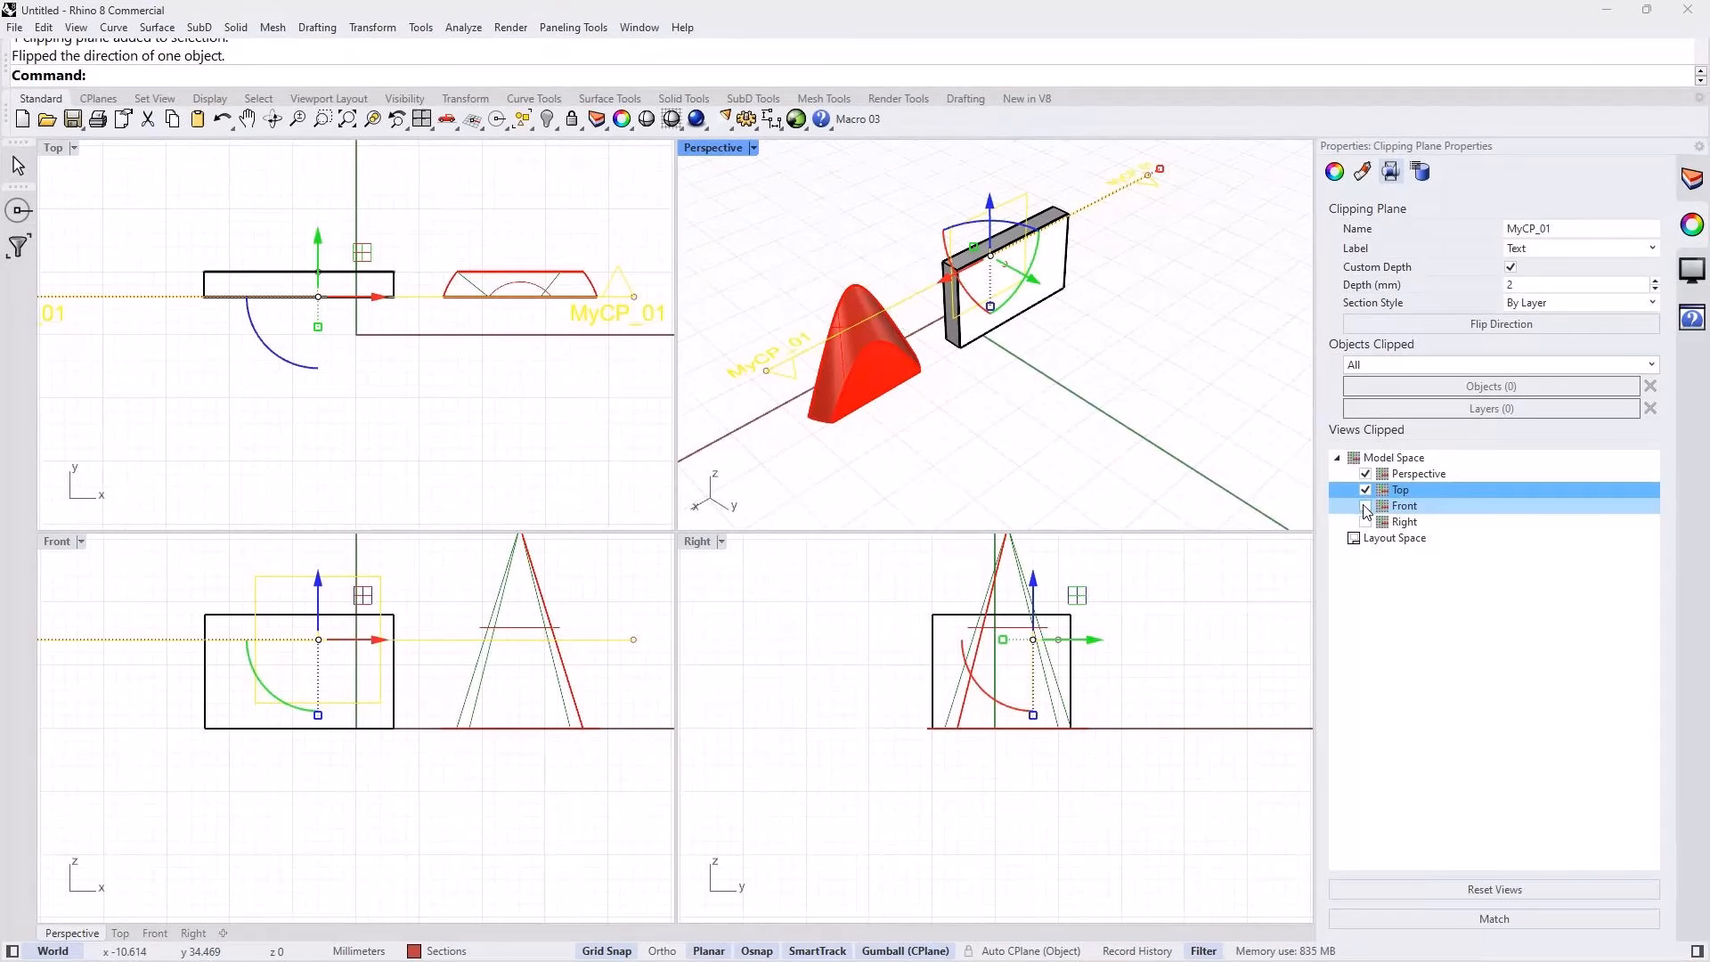
pyautogui.click(1365, 506)
pyautogui.click(1366, 522)
pyautogui.moveTo(1109, 735); pyautogui.dragTo(1082, 793, button='right')
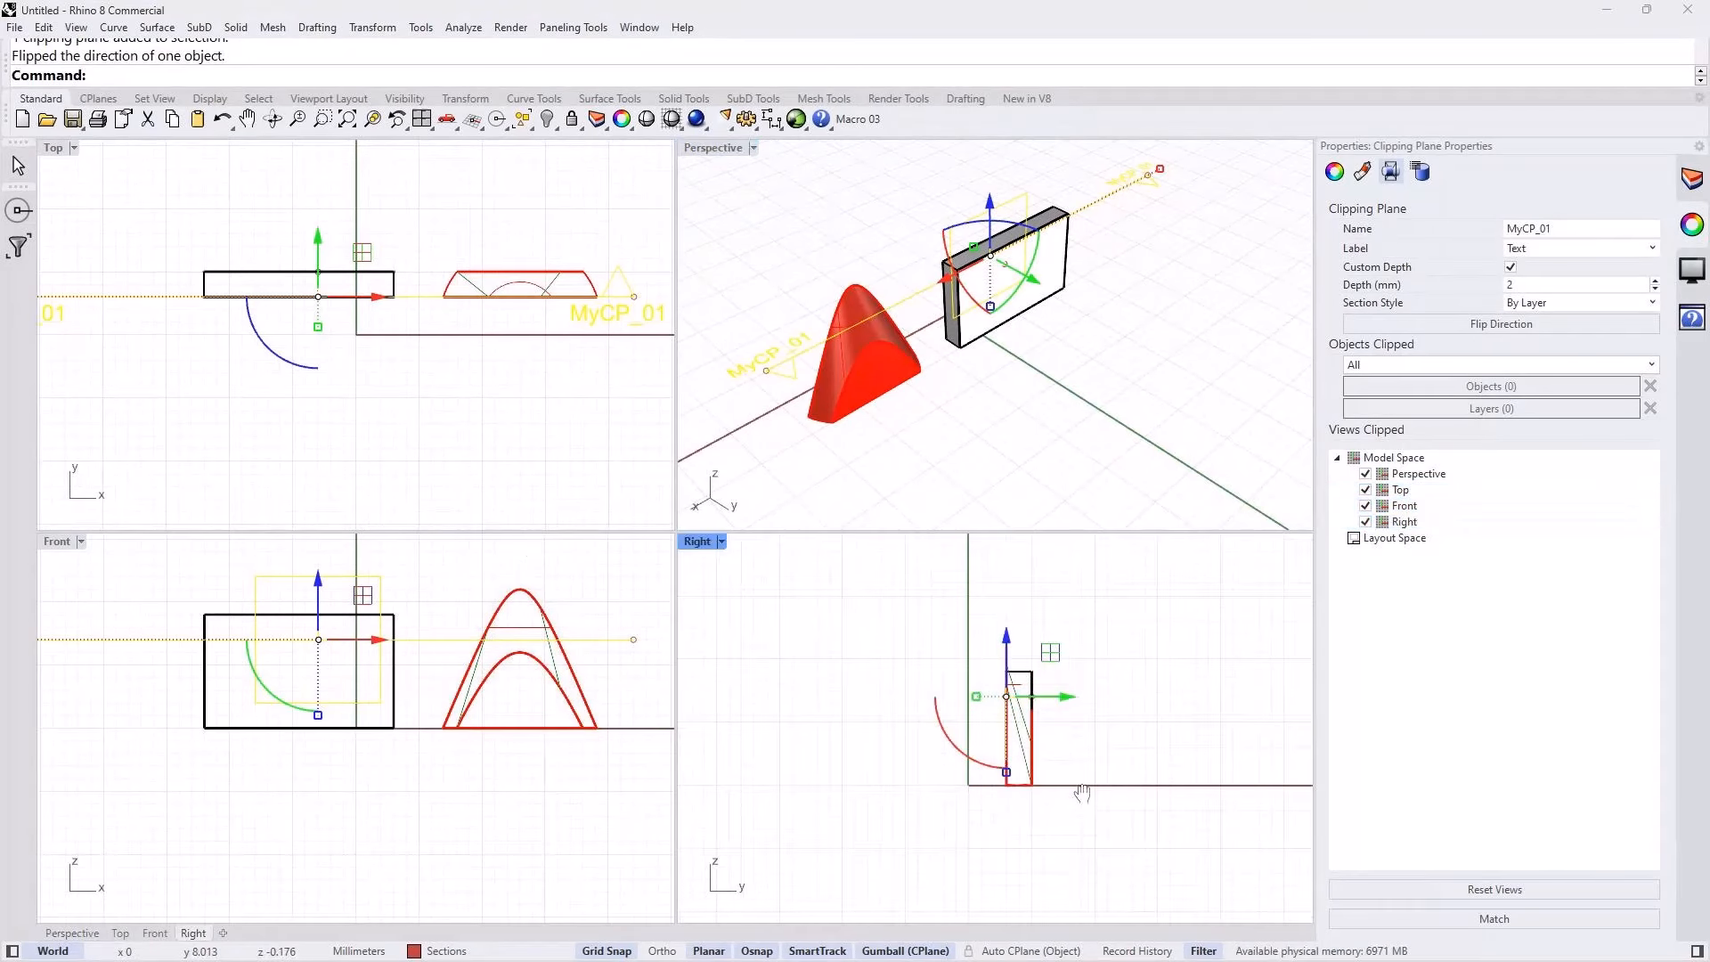
pyautogui.moveTo(364, 761); pyautogui.dragTo(344, 817, button='right')
# Step: Stop the clipping plane from clipping the Perspective view and maximize that viewport around the whole box and cone
pyautogui.click(1366, 474)
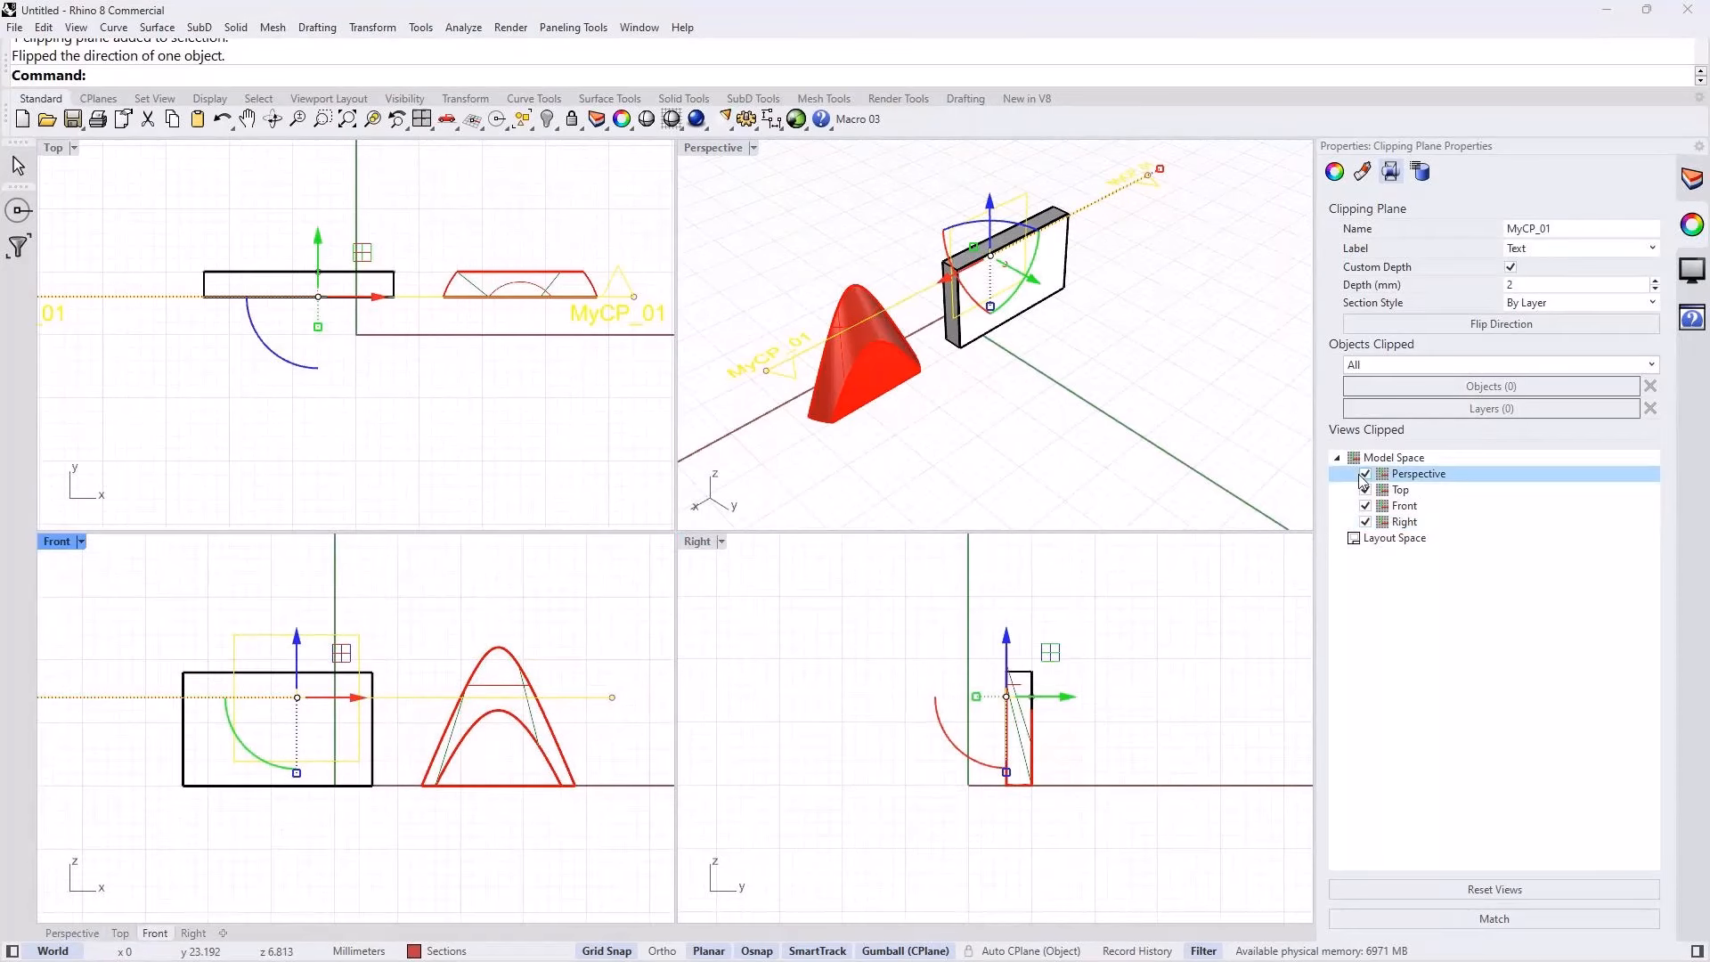
pyautogui.moveTo(1066, 411)
pyautogui.mouseDown(button='right')
pyautogui.moveTo(1211, 432)
pyautogui.moveTo(1122, 401)
pyautogui.moveTo(1066, 430)
pyautogui.mouseUp(button='right')
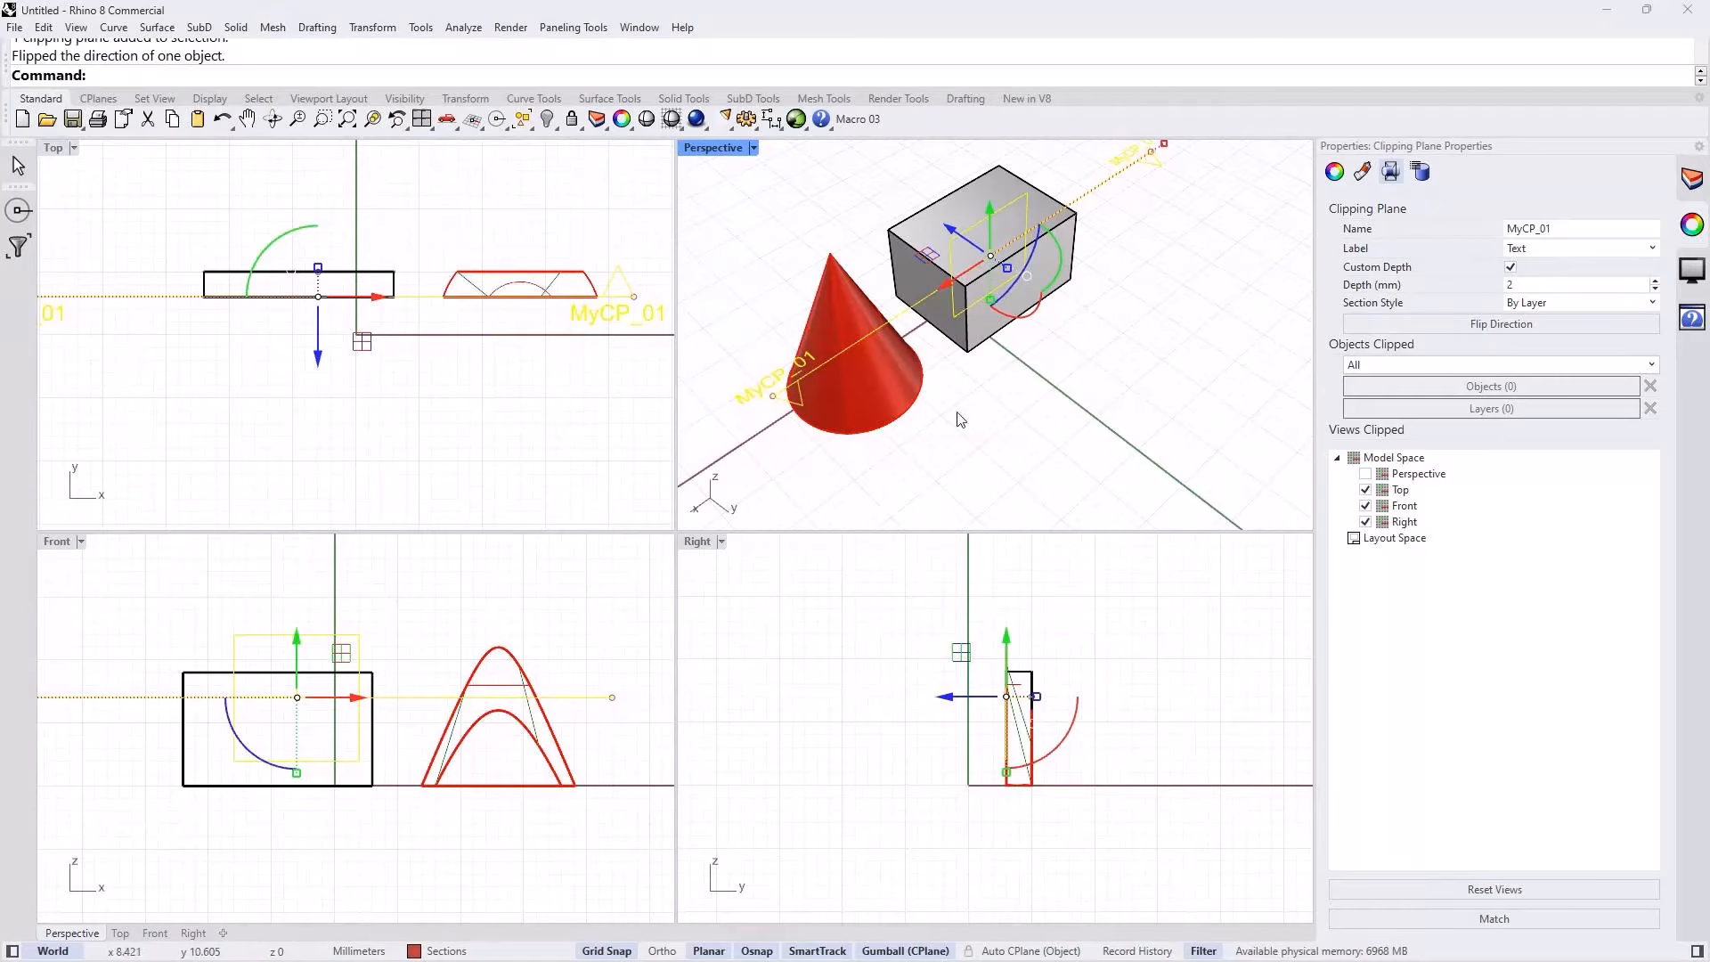
pyautogui.doubleClick(715, 150)
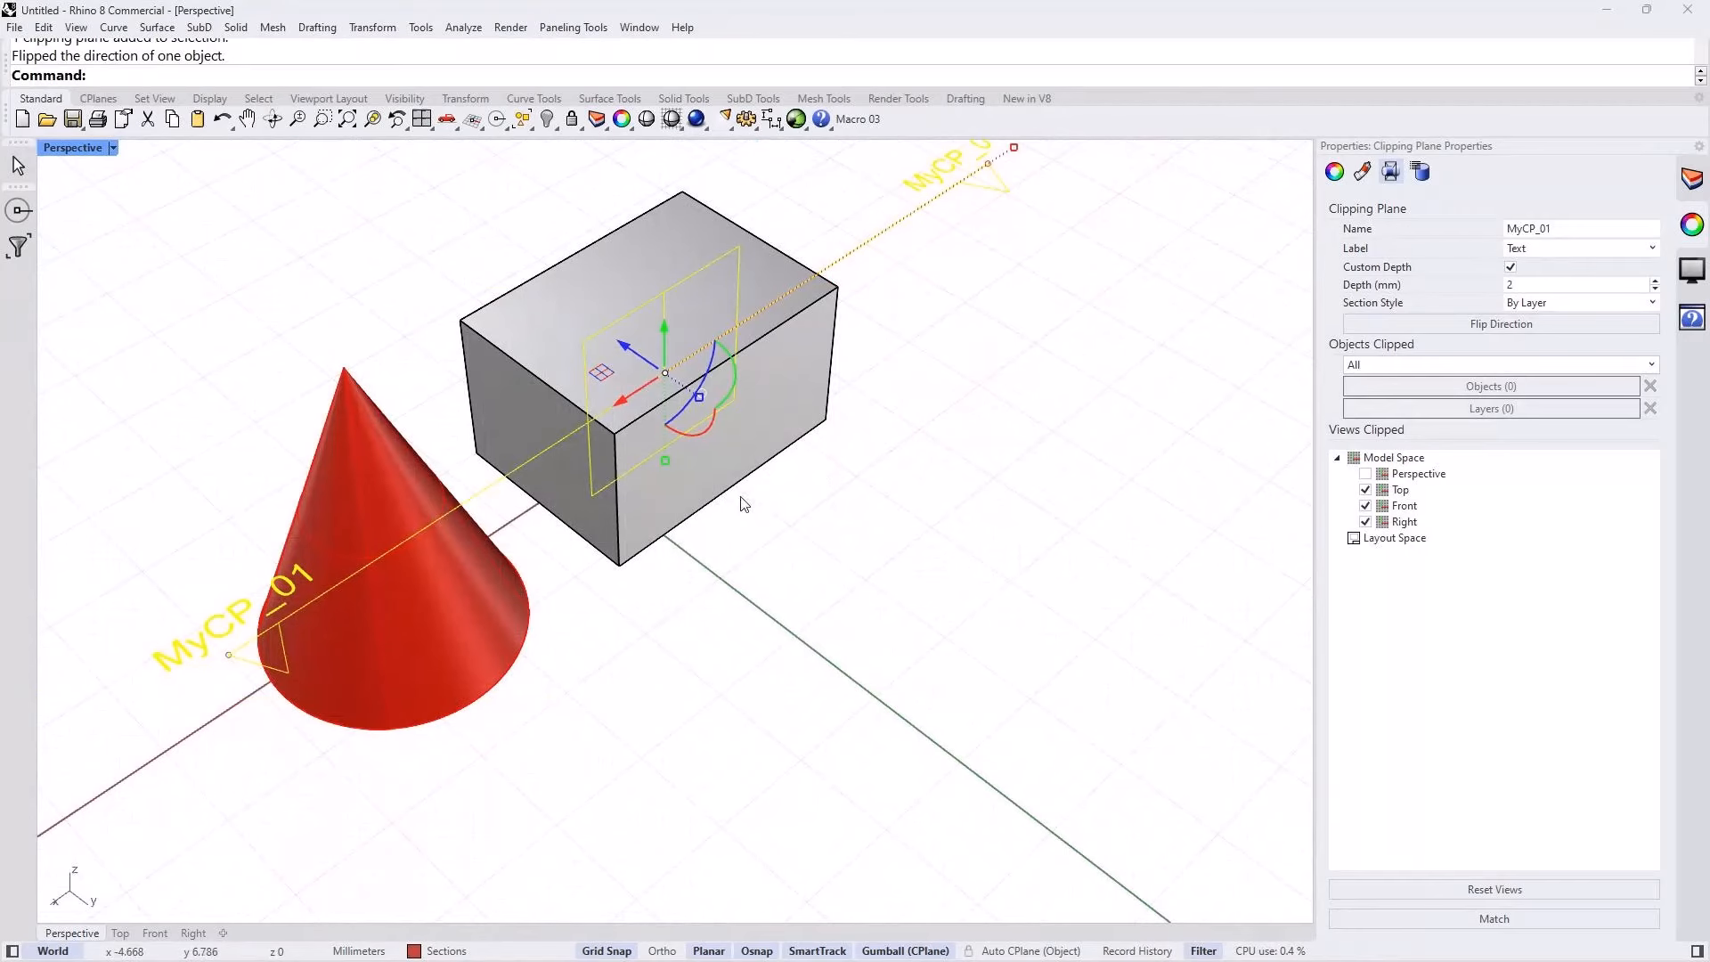
pyautogui.keyDown('shift'); pyautogui.moveTo(717, 487); pyautogui.dragTo(794, 555, button='right'); pyautogui.keyUp('shift')
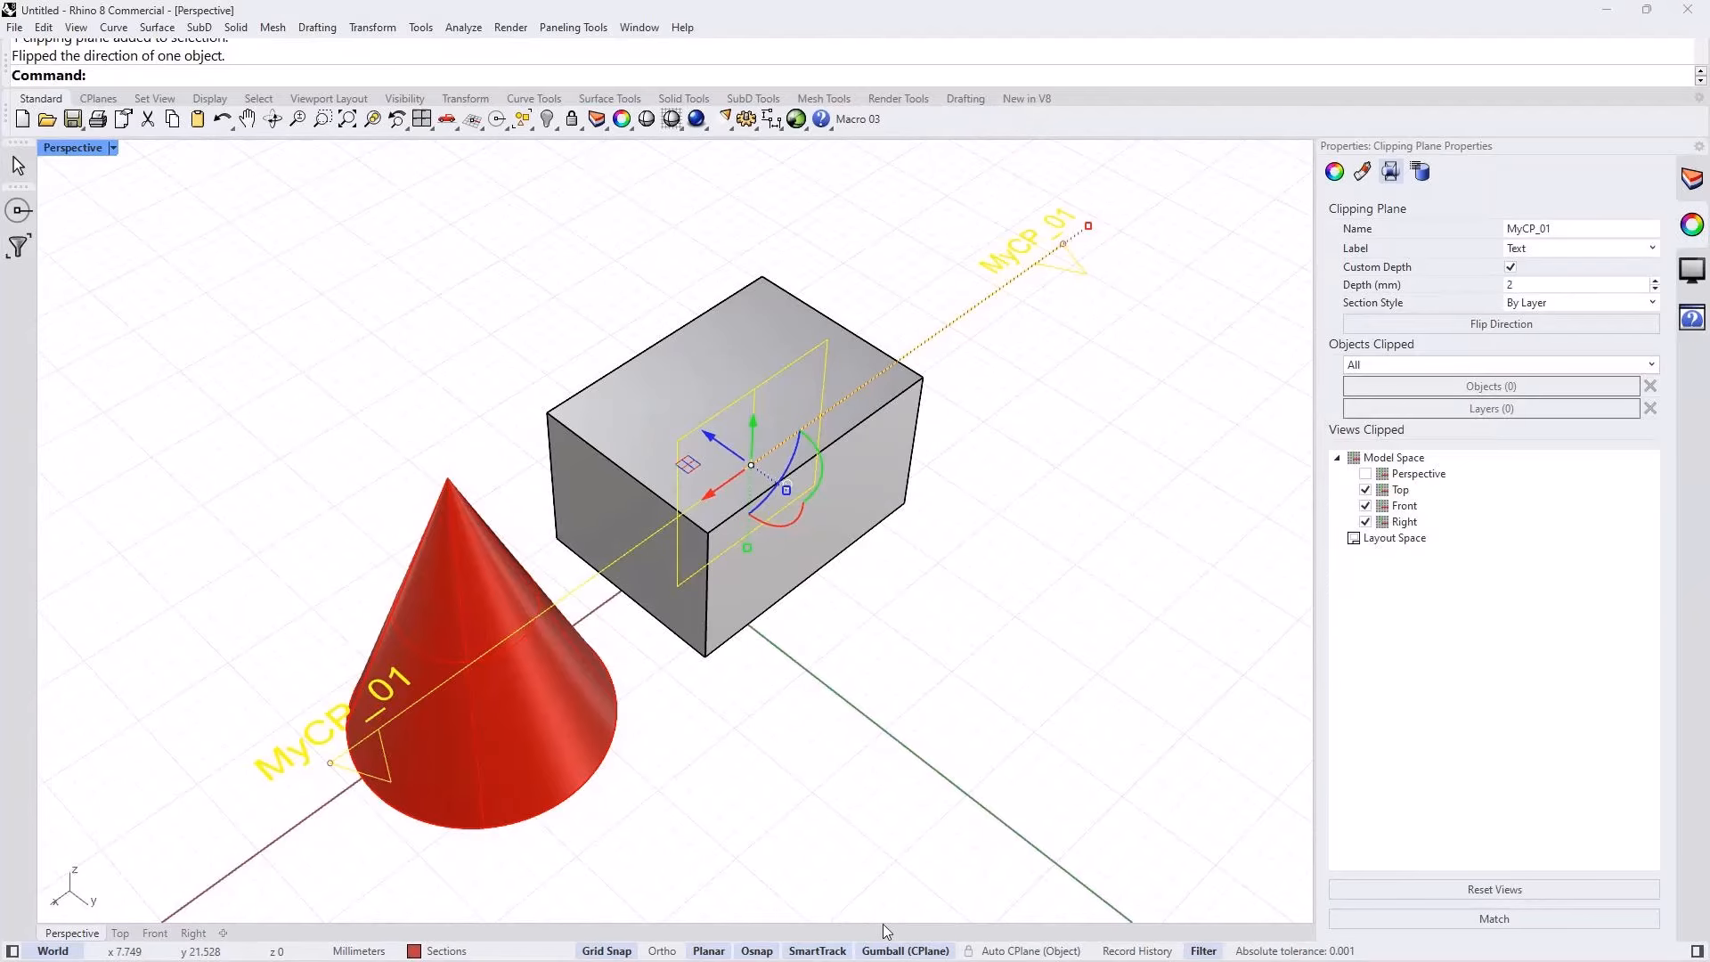
pyautogui.moveTo(1025, 959)
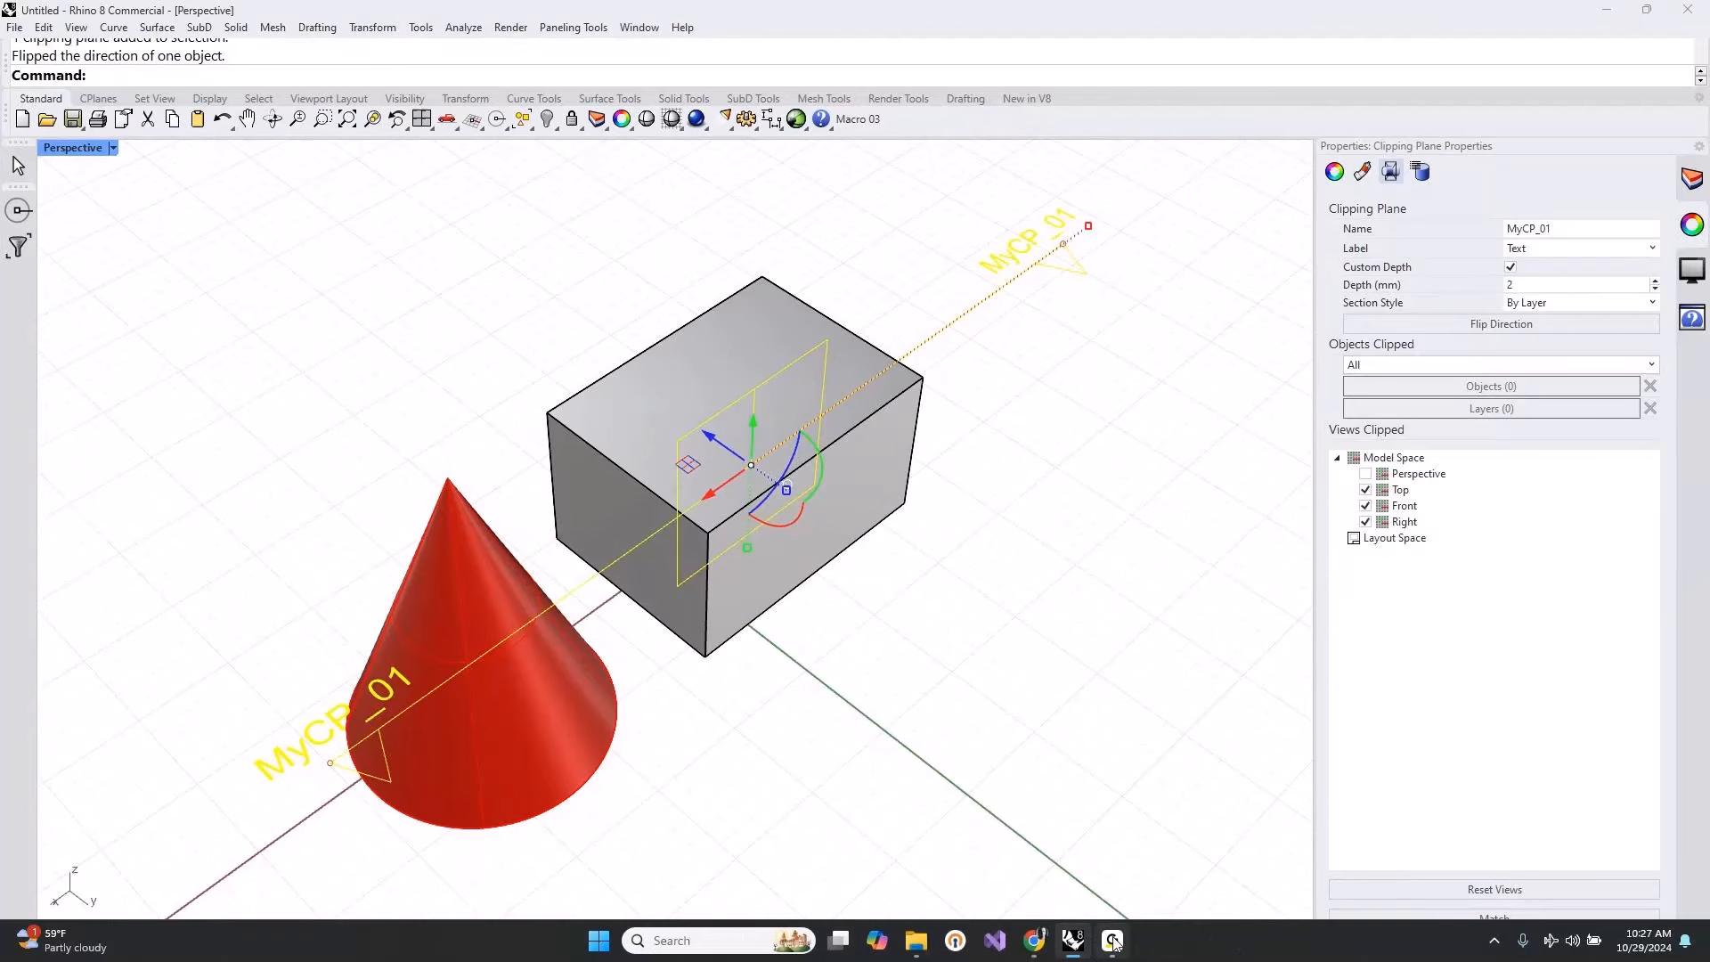
pyautogui.moveTo(1114, 949)
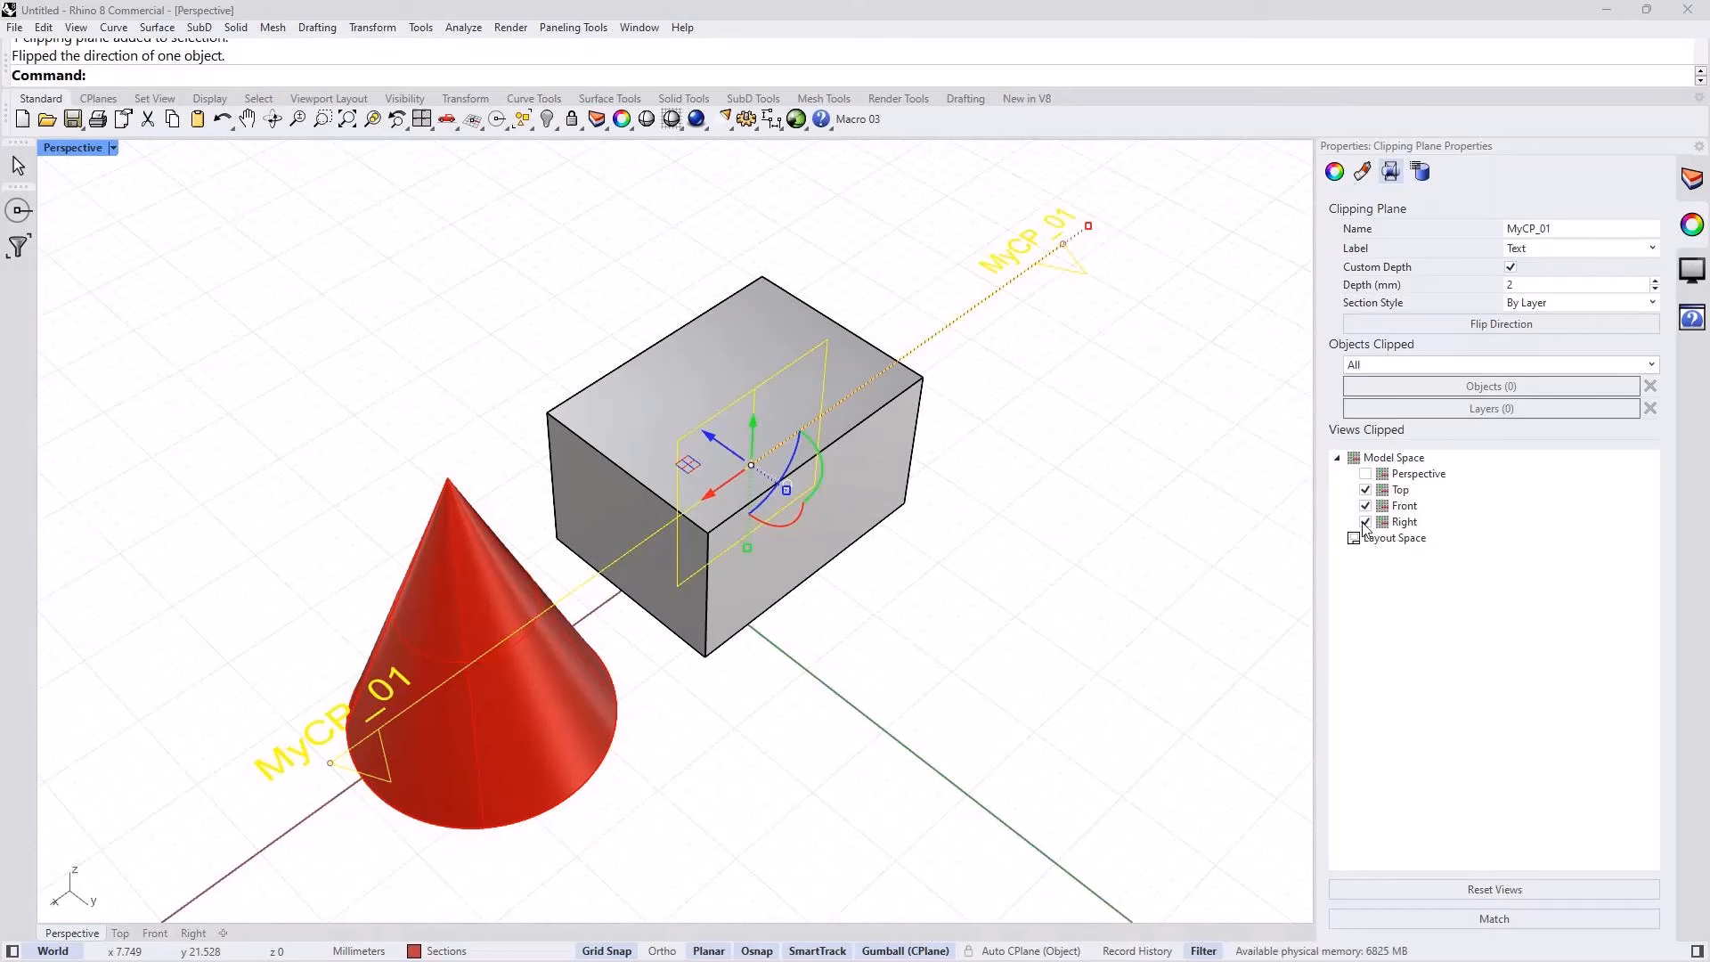
# Step: Extract the clipping slices of the box and cone from the clipping plane MyCP_01, using its depth and grouping the result
pyautogui.click(299, 461)
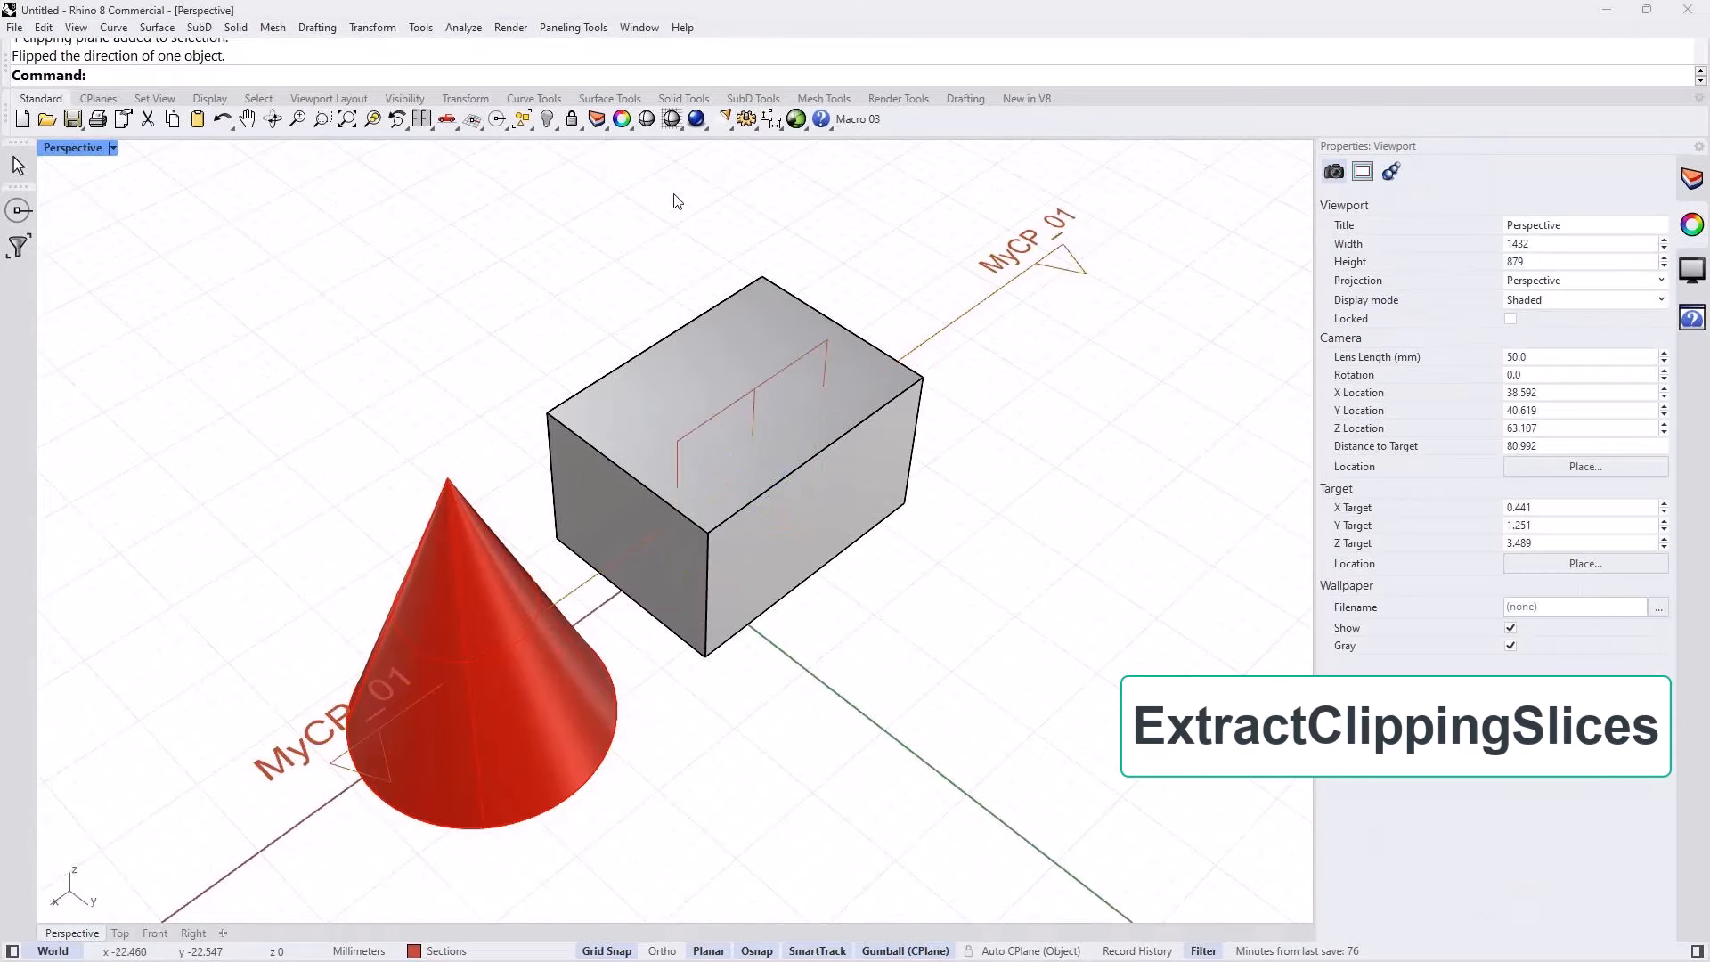
pyautogui.click(318, 28)
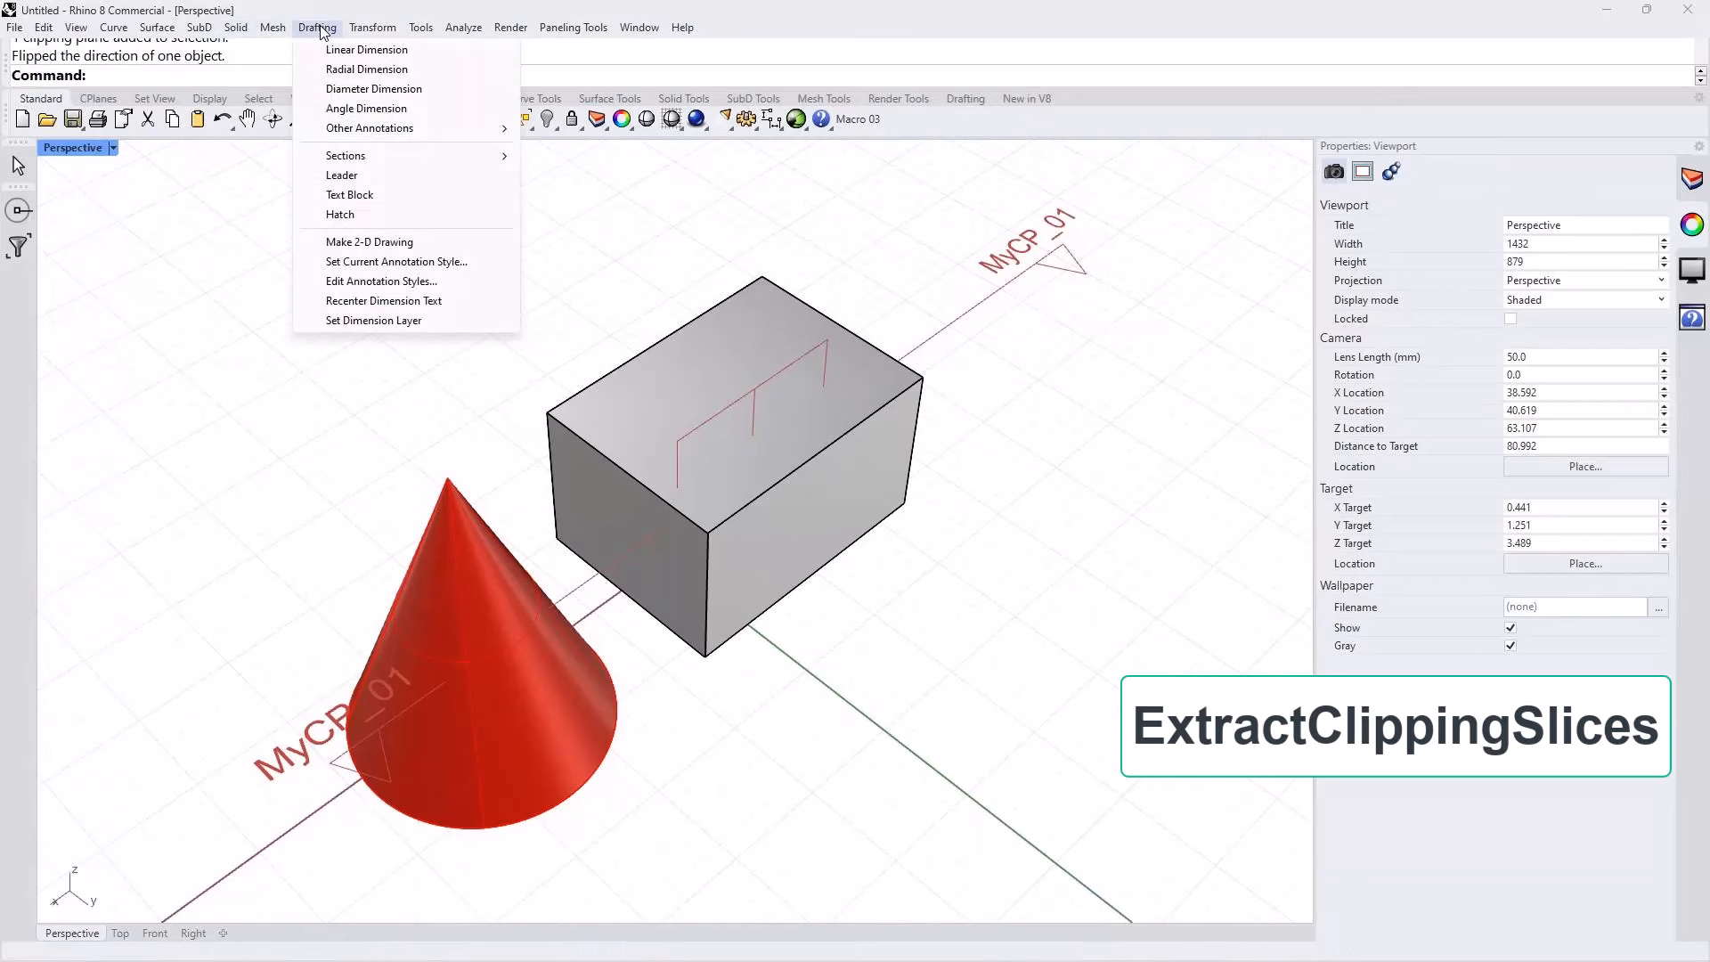
pyautogui.moveTo(354, 160)
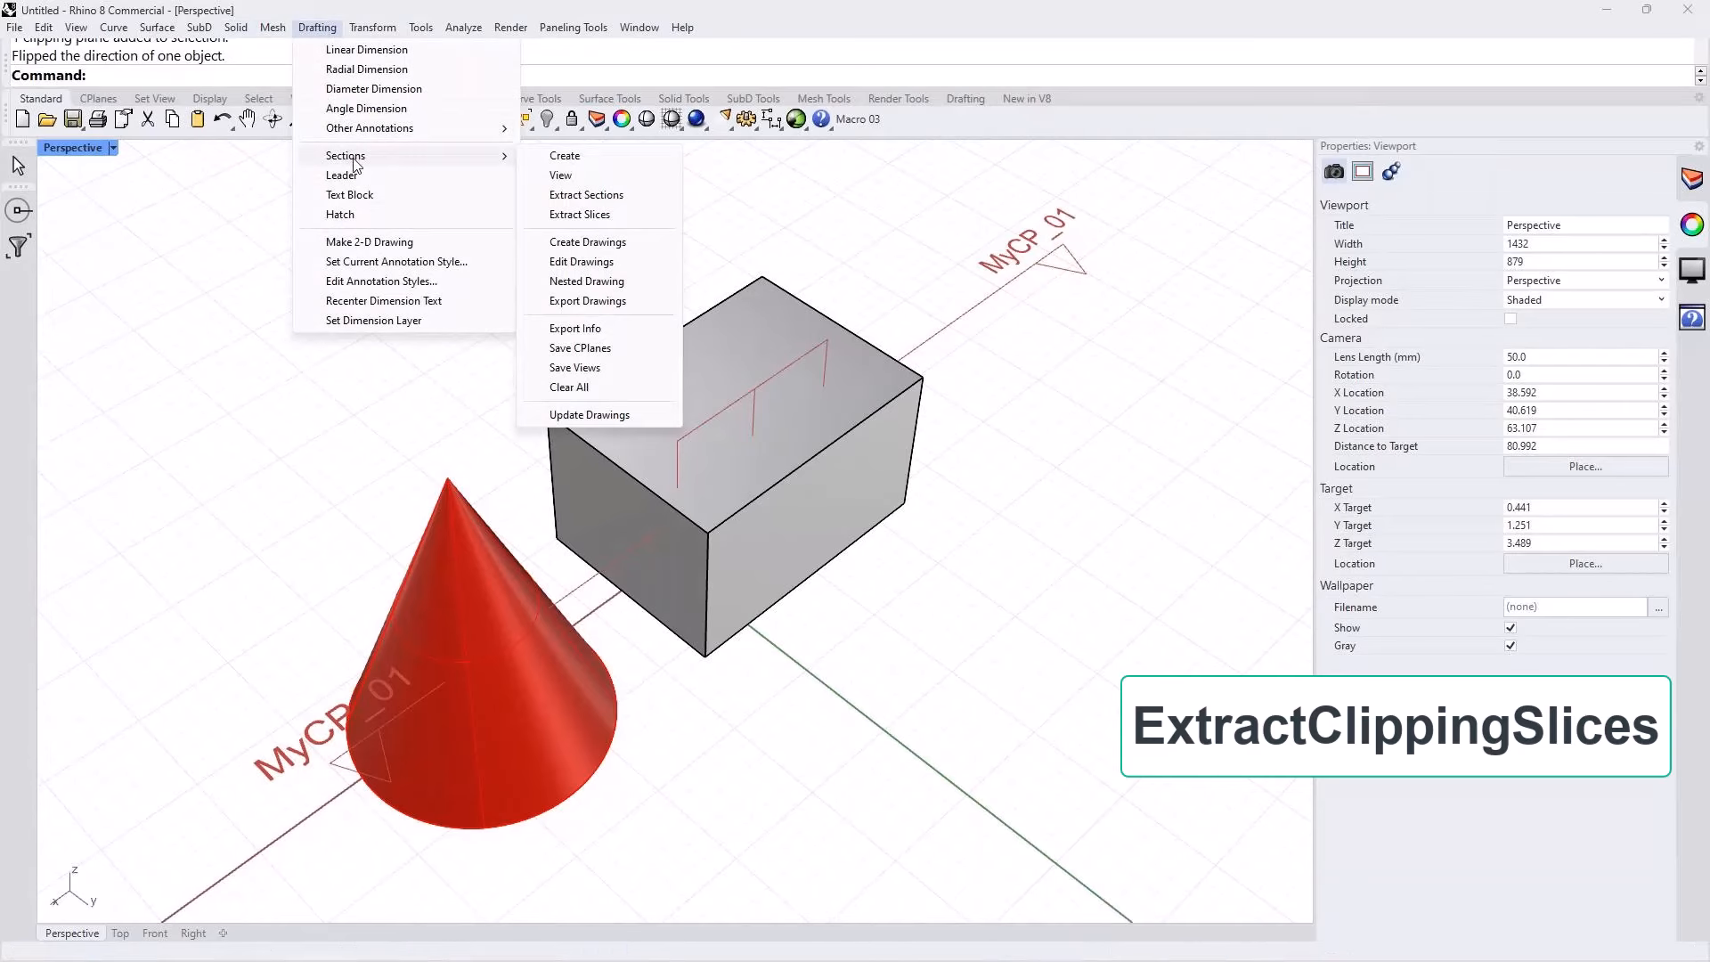
pyautogui.click(579, 214)
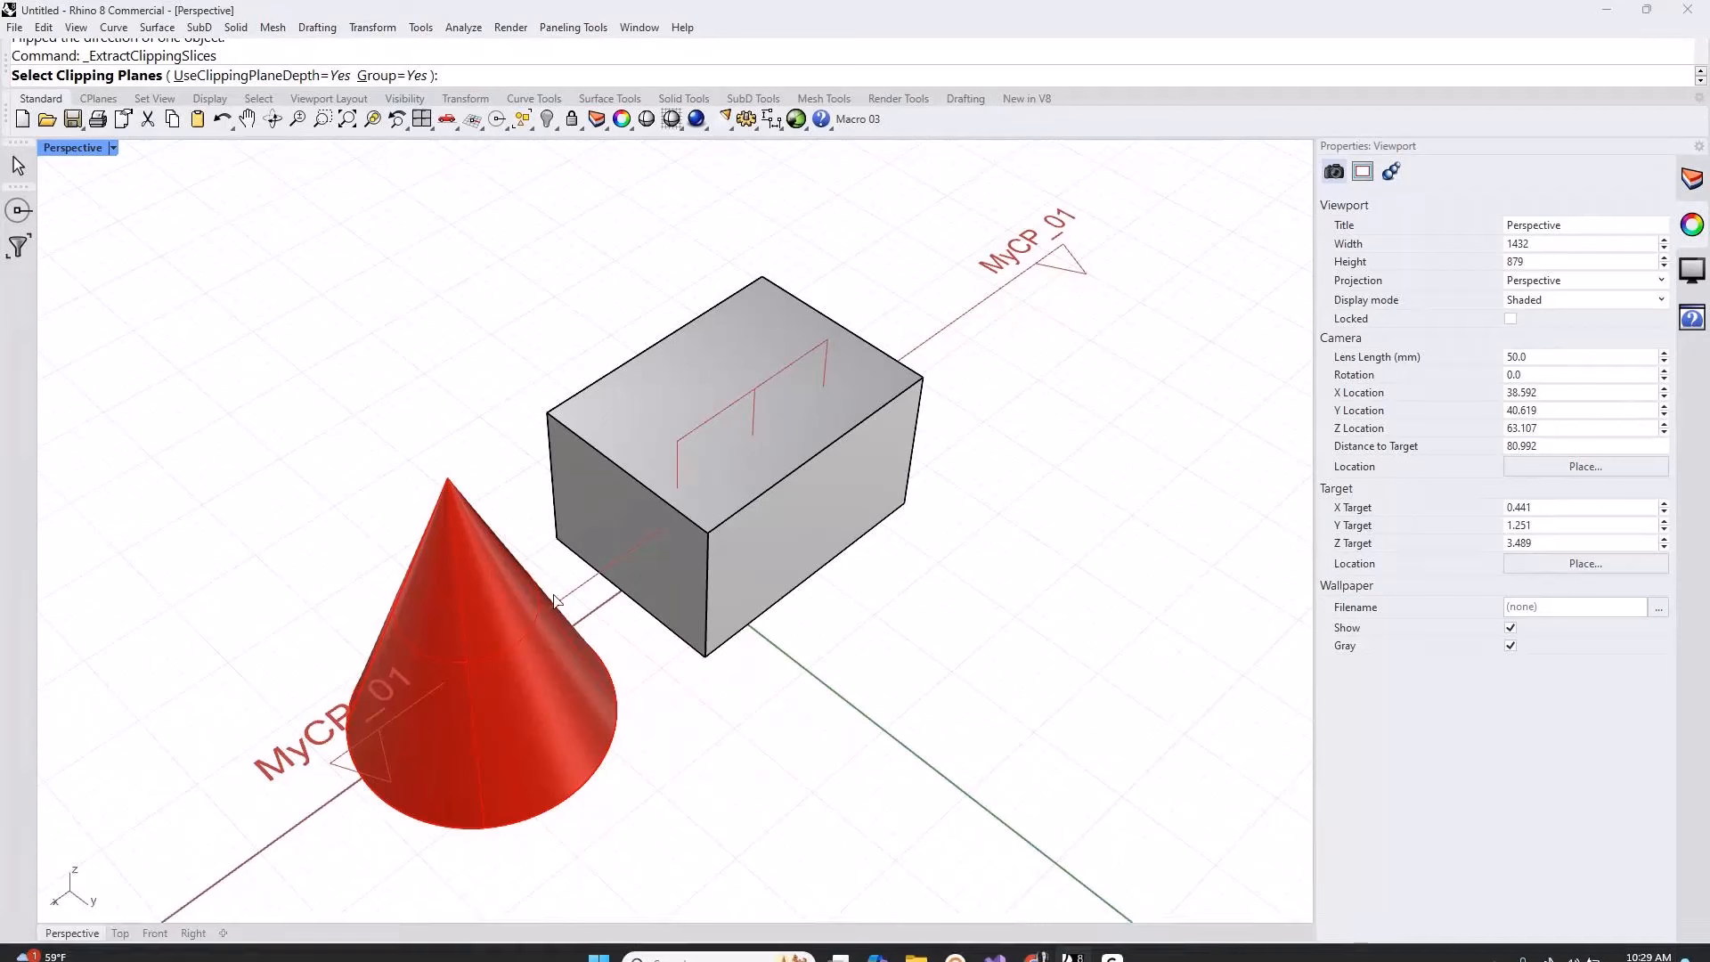
pyautogui.click(581, 585)
pyautogui.press('Return')
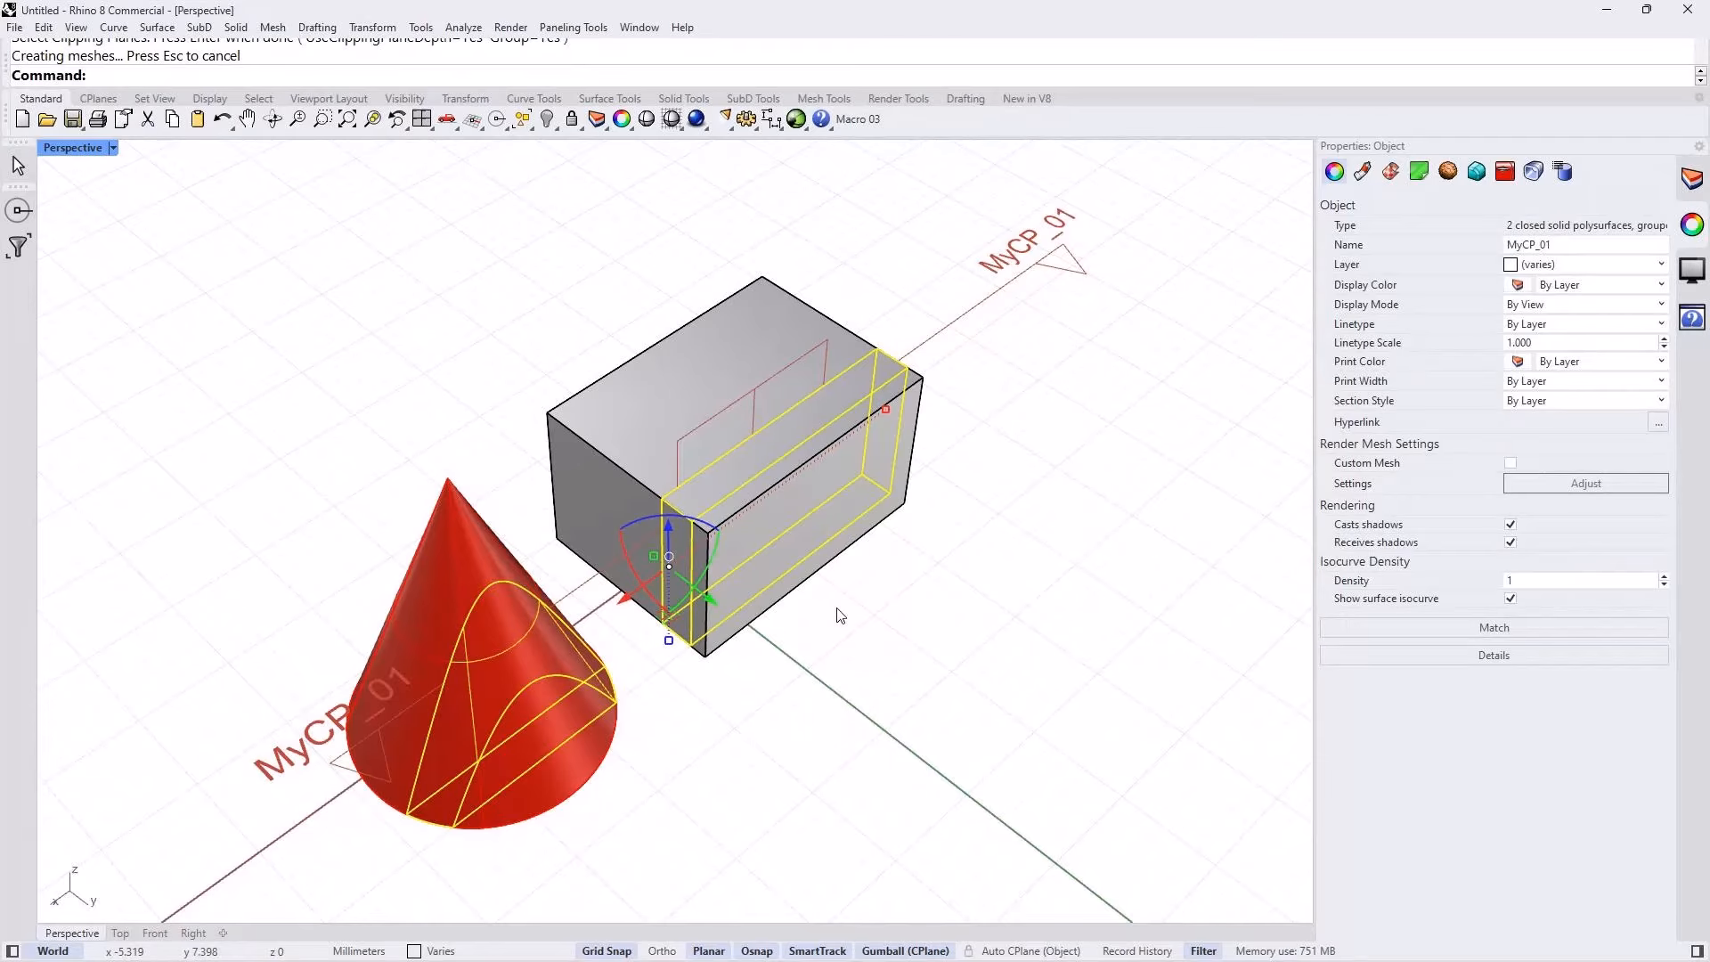
# Step: Move the extracted slices along the Y direction out of the box and cone, and undo the move
pyautogui.moveTo(711, 598); pyautogui.dragTo(942, 669)
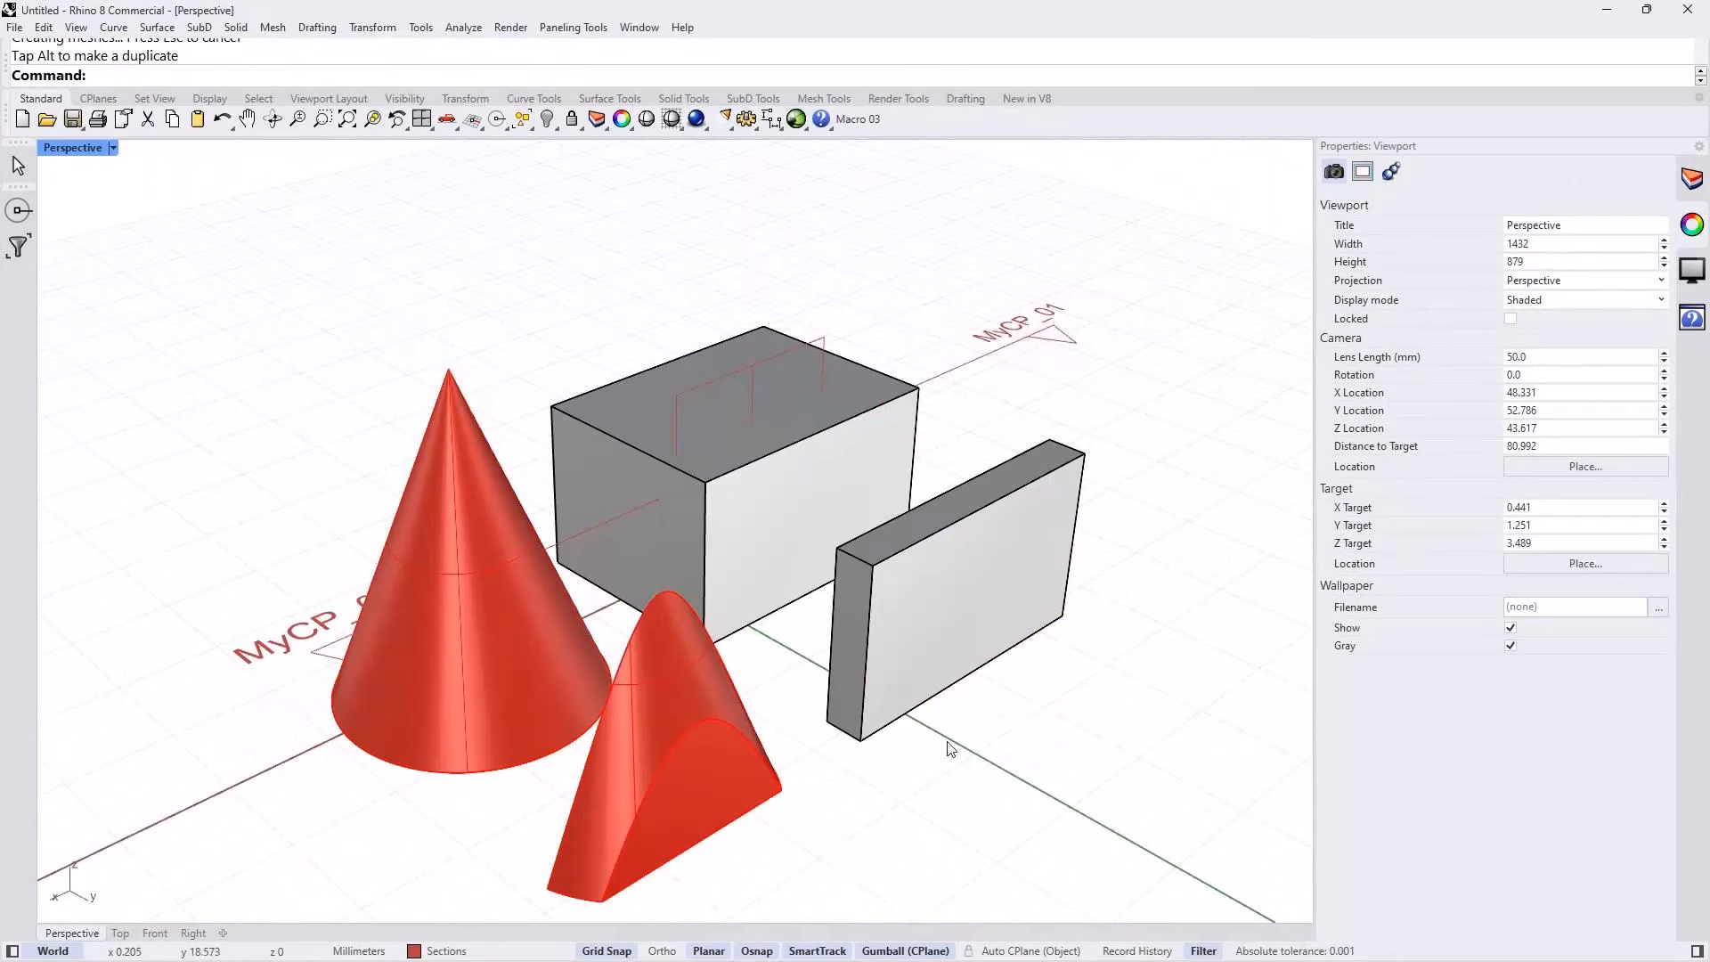
pyautogui.hotkey('ctrl', 'z')
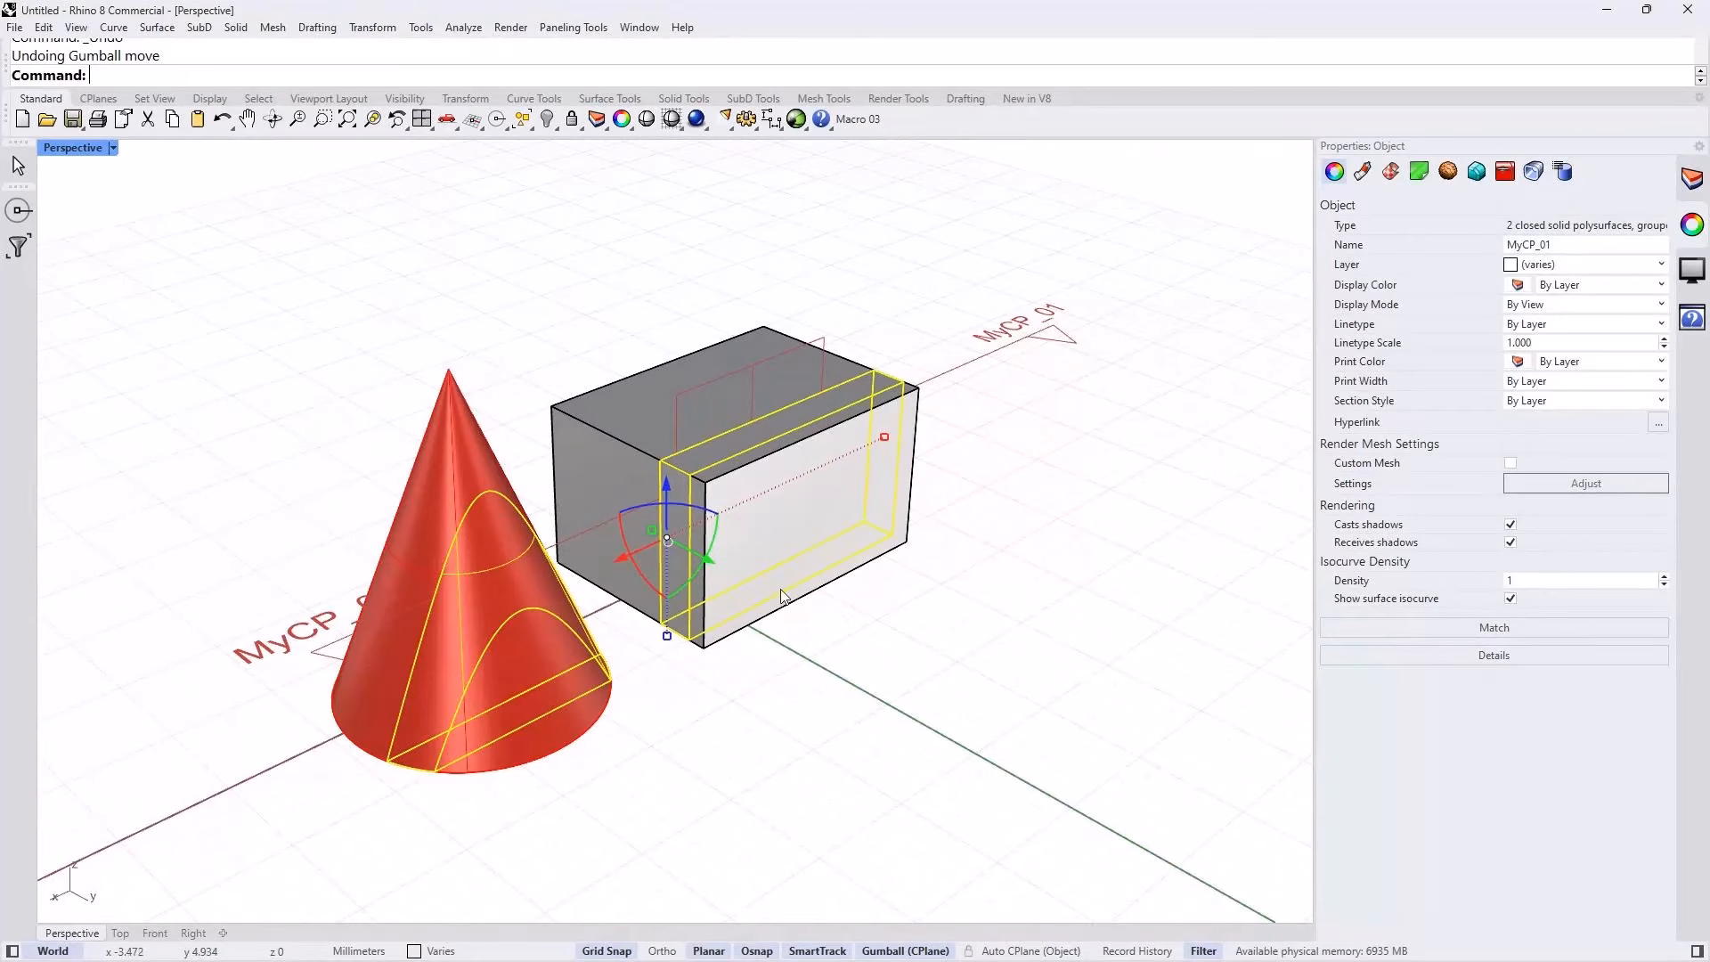
pyautogui.click(818, 695)
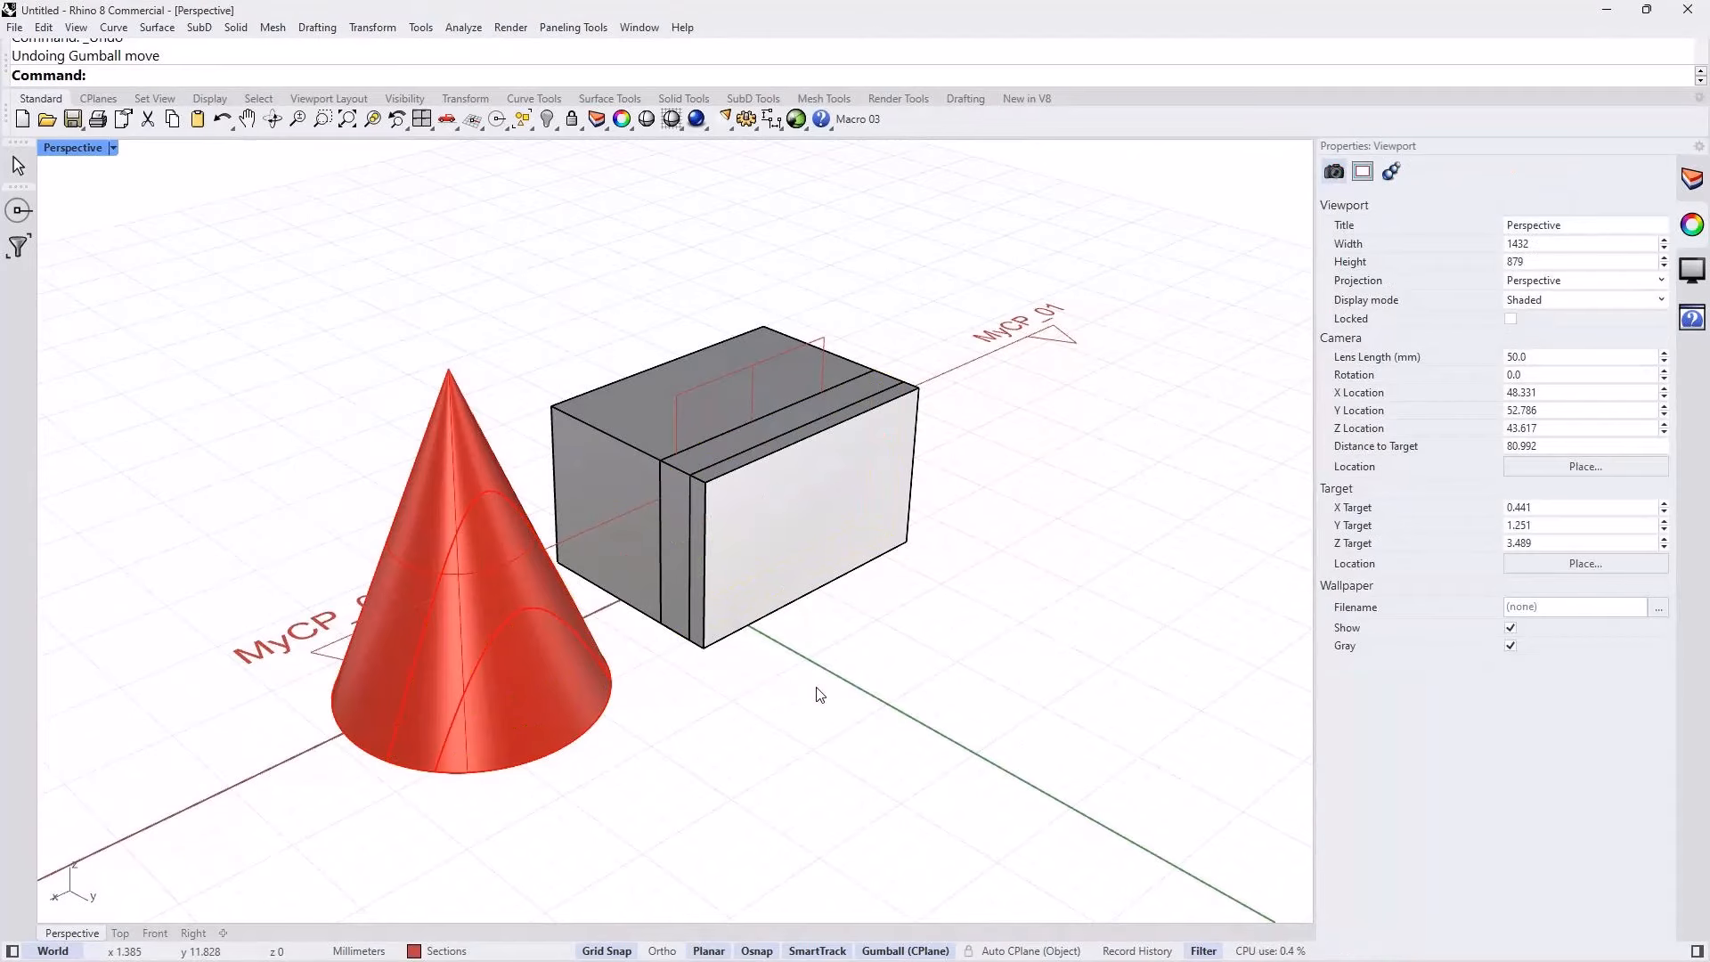
# Step: Subtract the extracted slices from the box and cone with BooleanDifference, keeping the cutting slices
pyautogui.write('BooleanDifference')
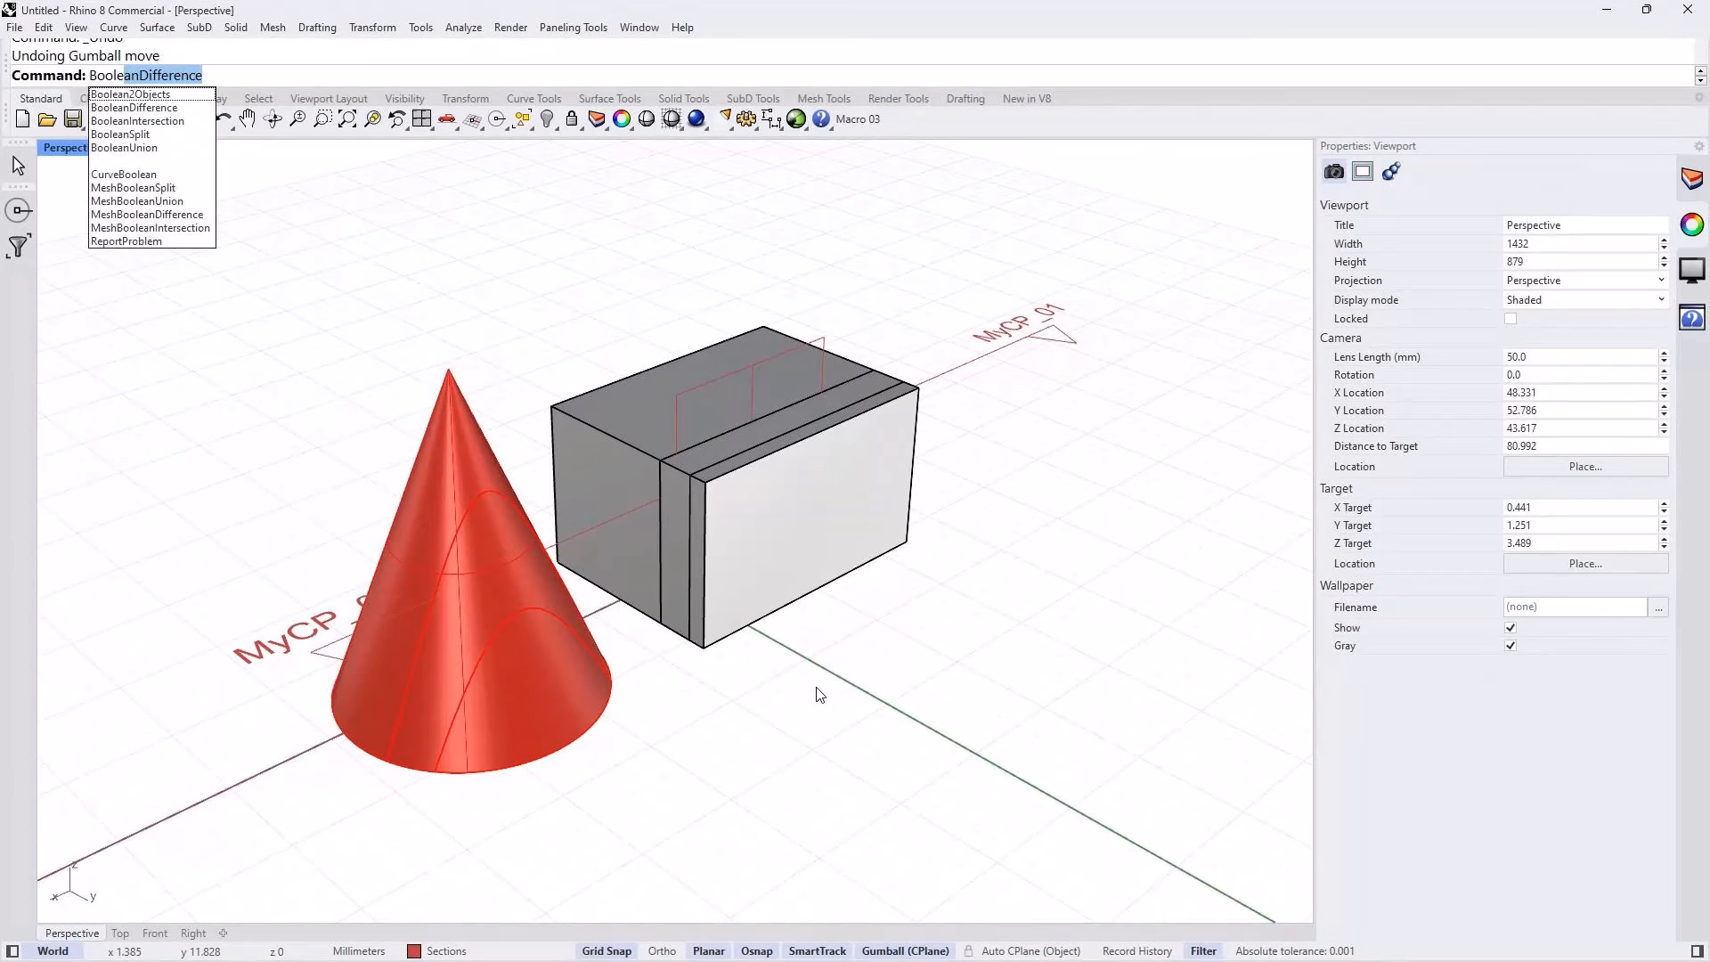
pyautogui.press('Return')
pyautogui.click(762, 405)
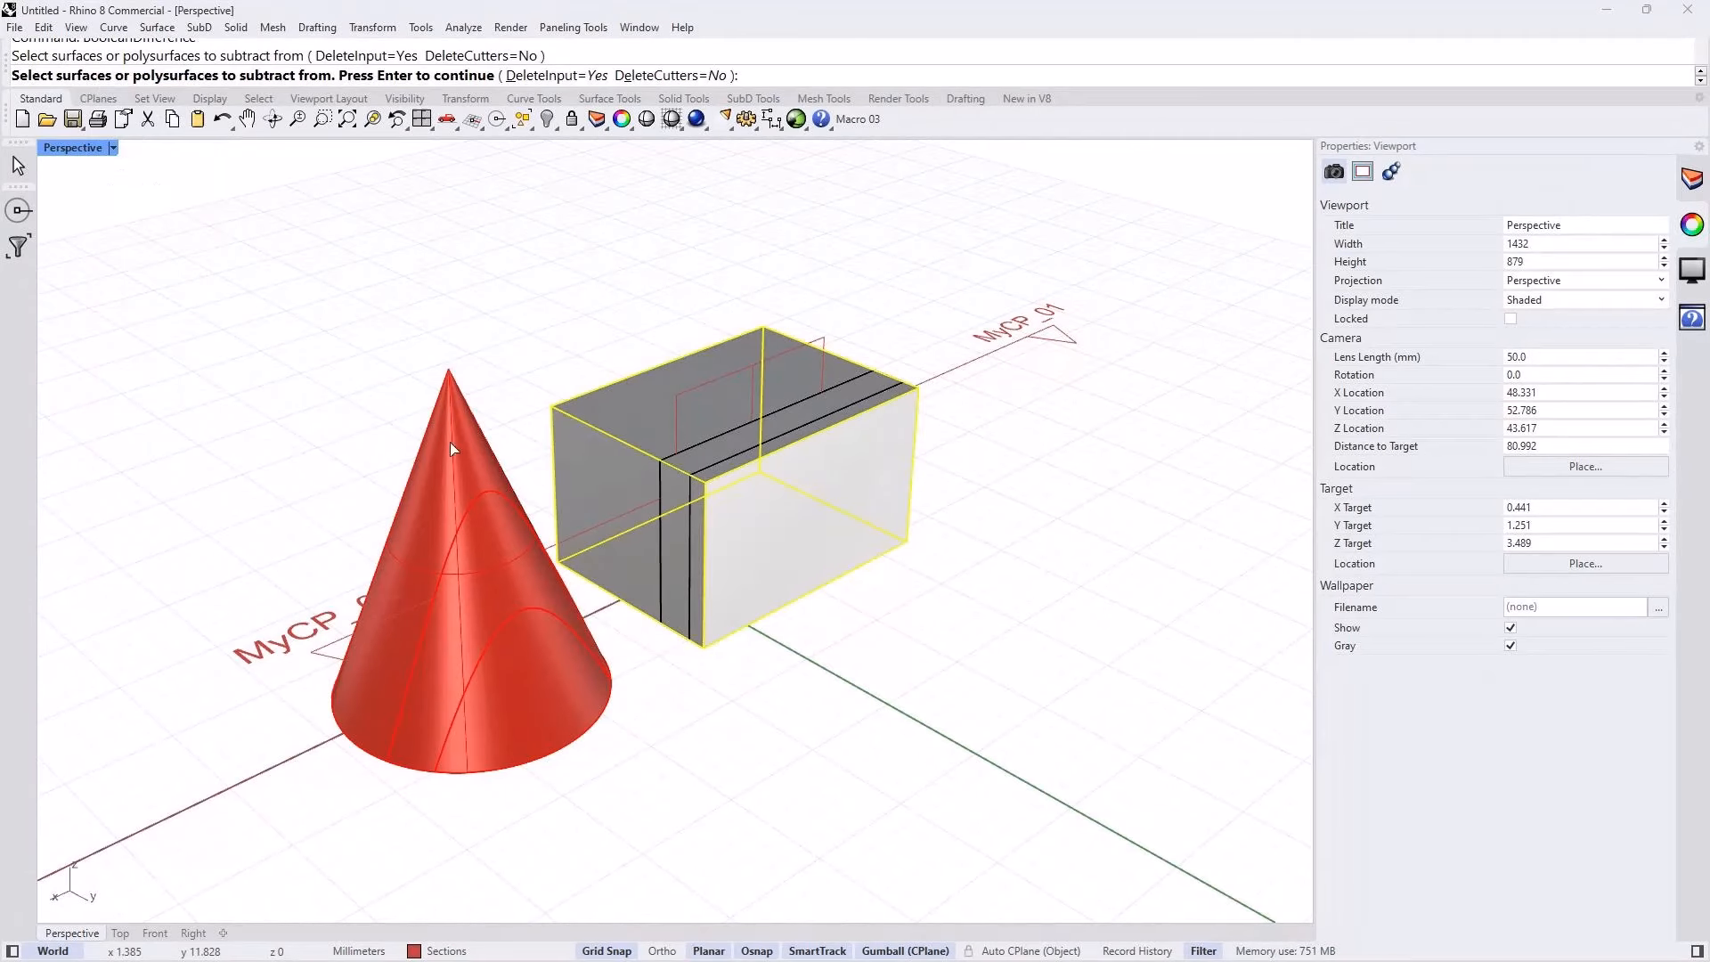
pyautogui.click(451, 450)
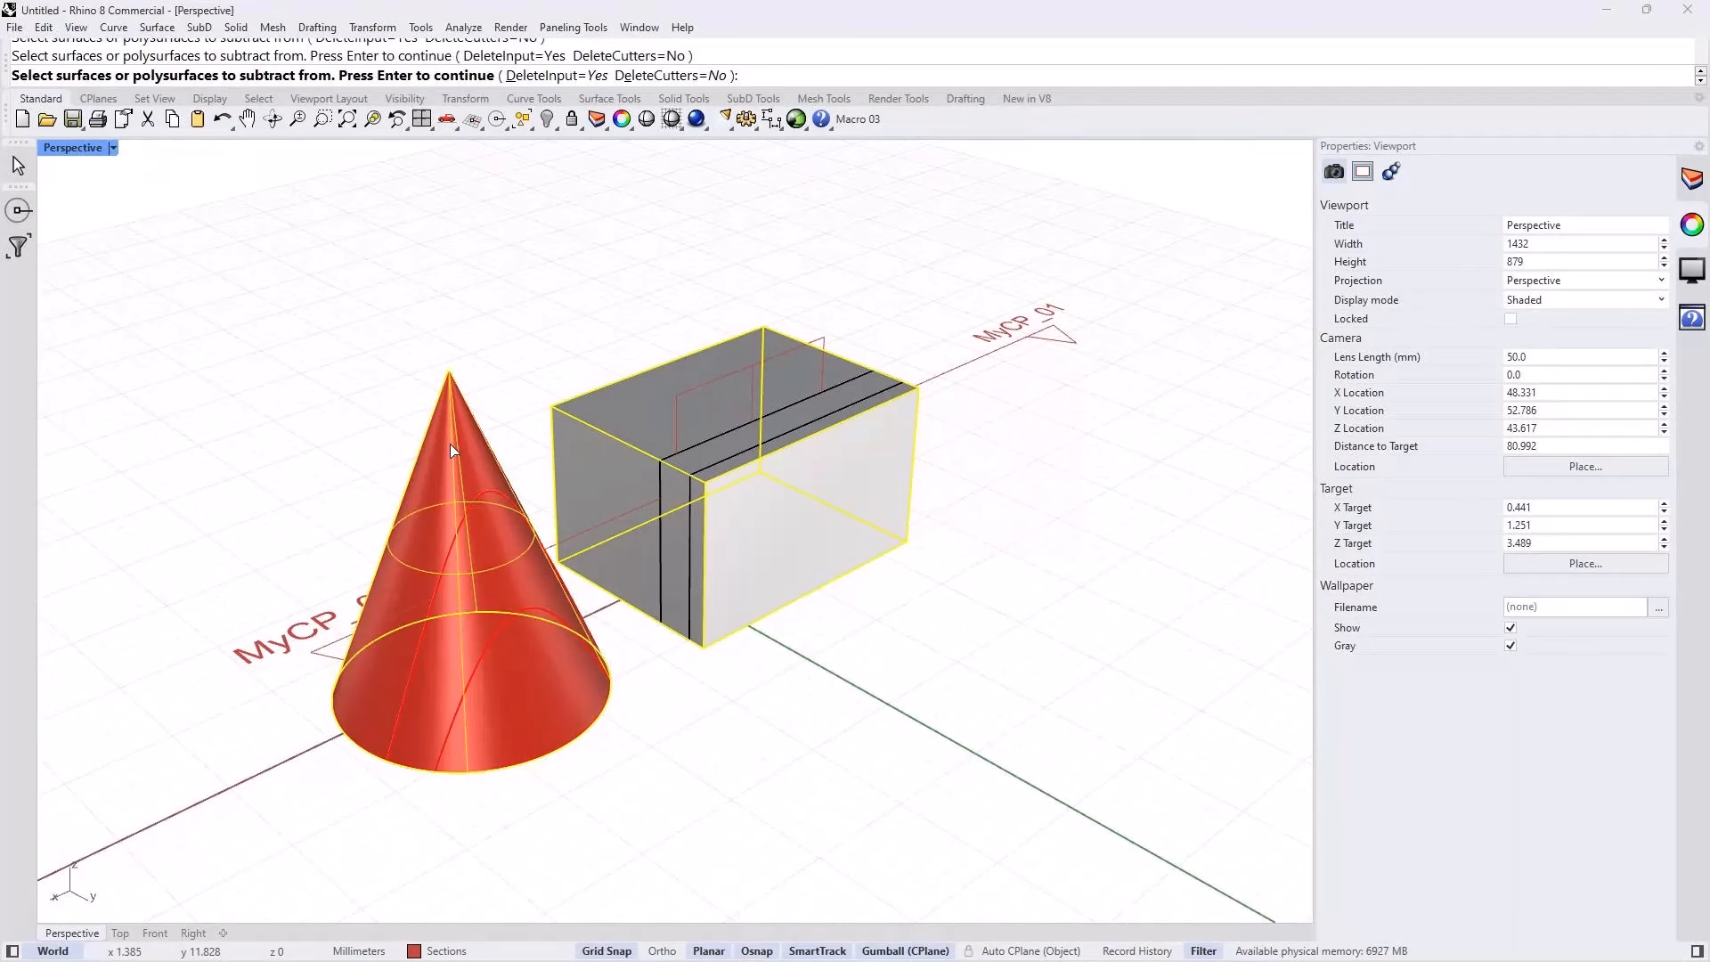
pyautogui.press('Return')
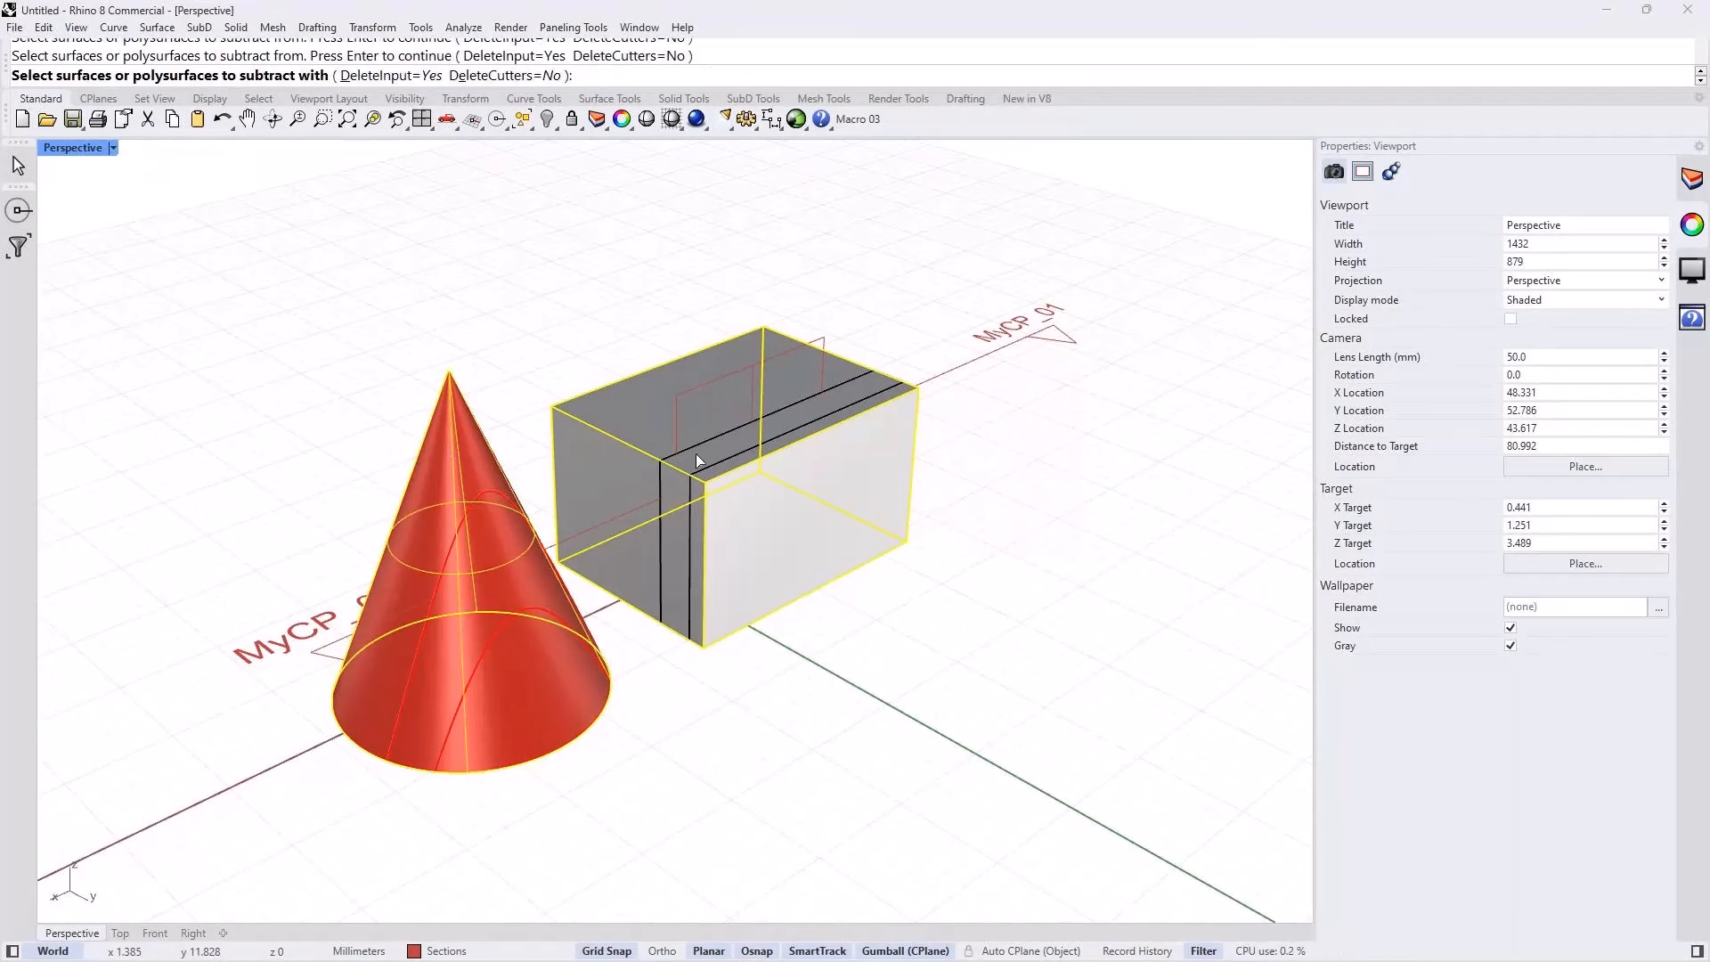
pyautogui.click(695, 446)
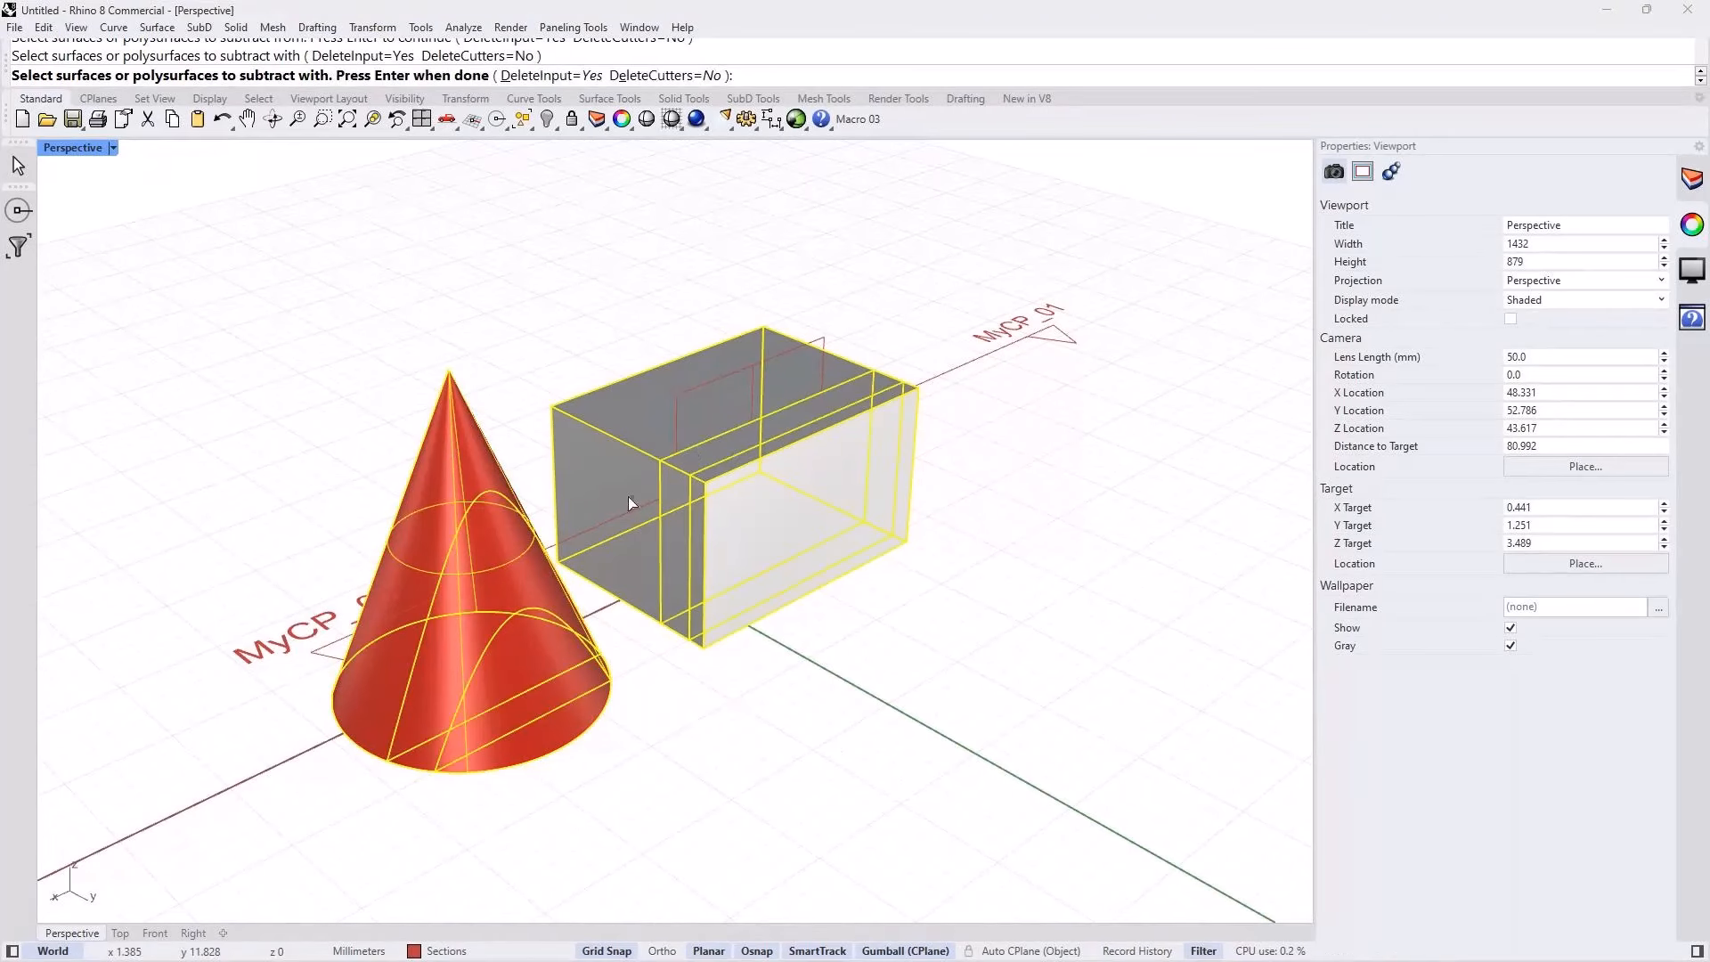
pyautogui.press('Return')
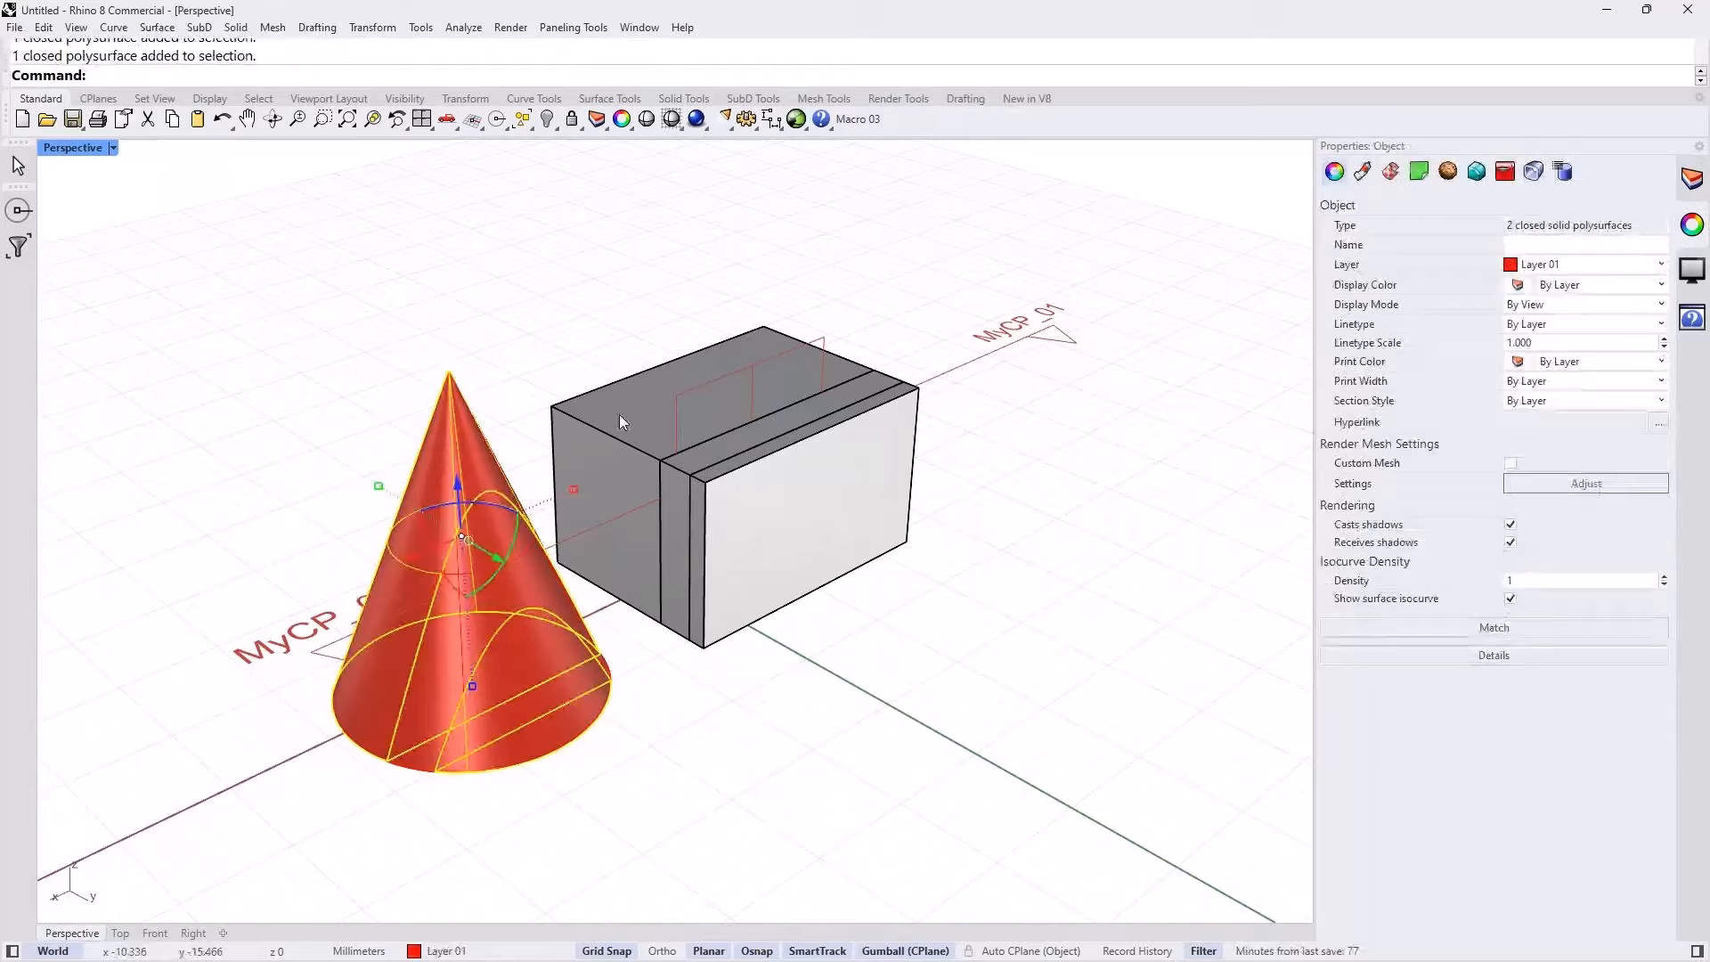
# Step: Move the remaining box and cone pieces along the negative Y direction, away from the extracted slices, and inspect the separated parts
pyautogui.keyDown('shift'); pyautogui.click(618, 414); pyautogui.keyUp('shift')
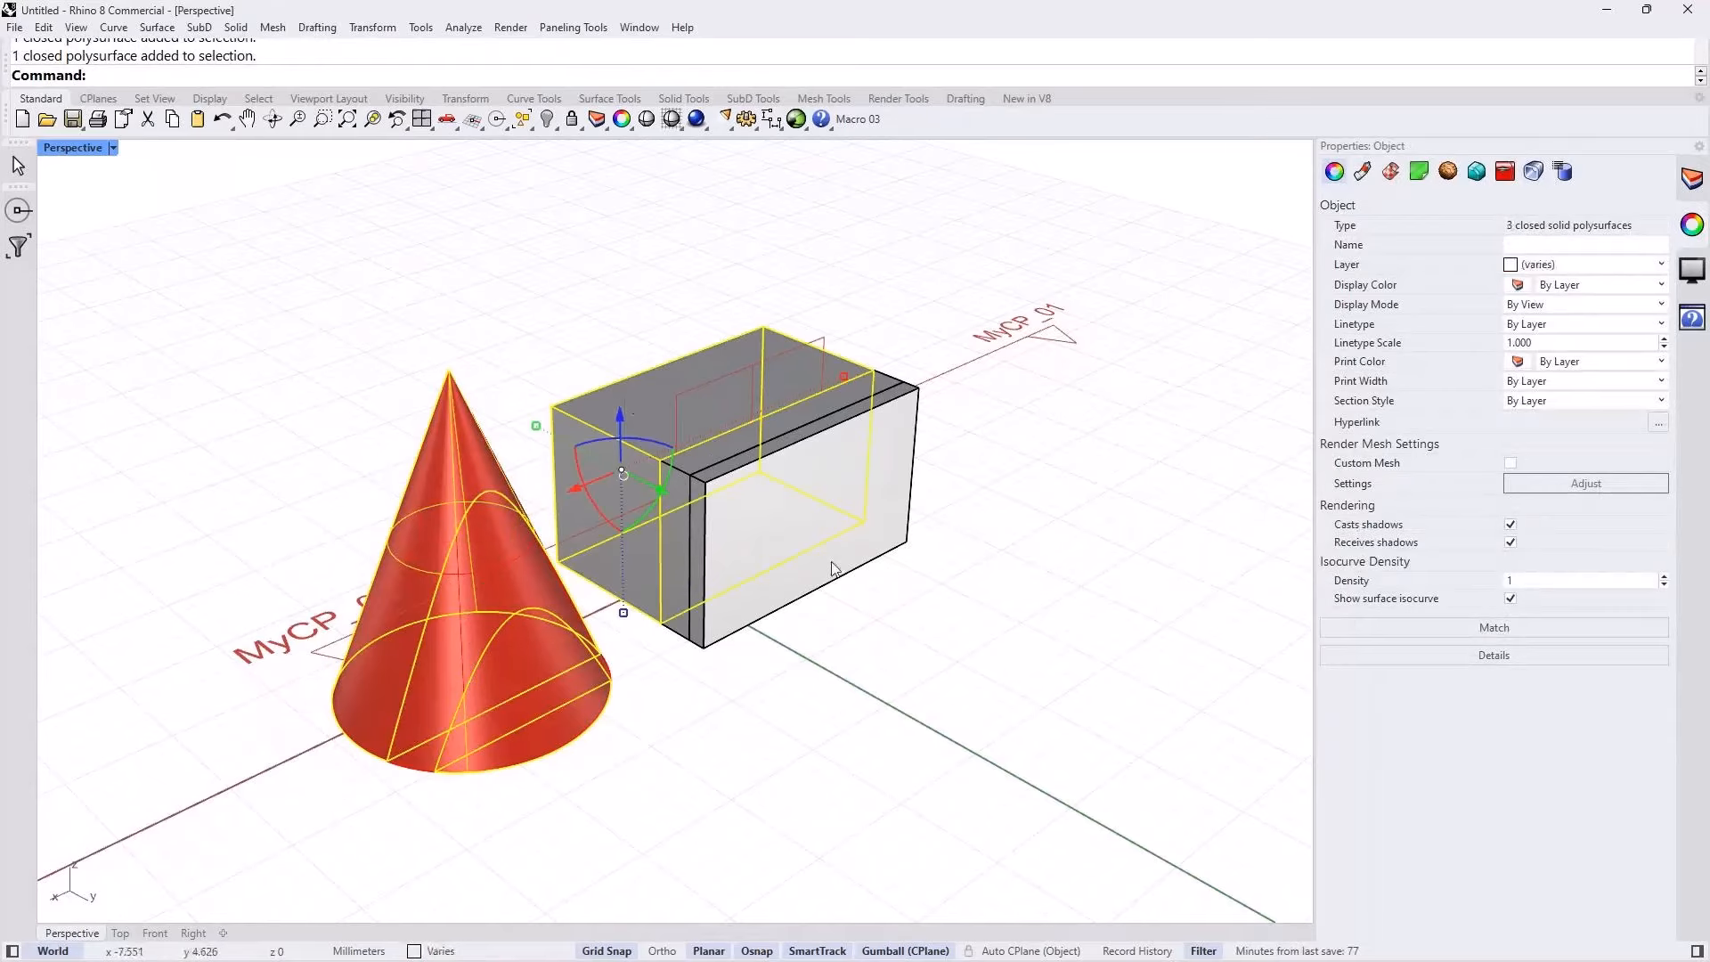
pyautogui.keyDown('shift'); pyautogui.click(836, 564); pyautogui.keyUp('shift')
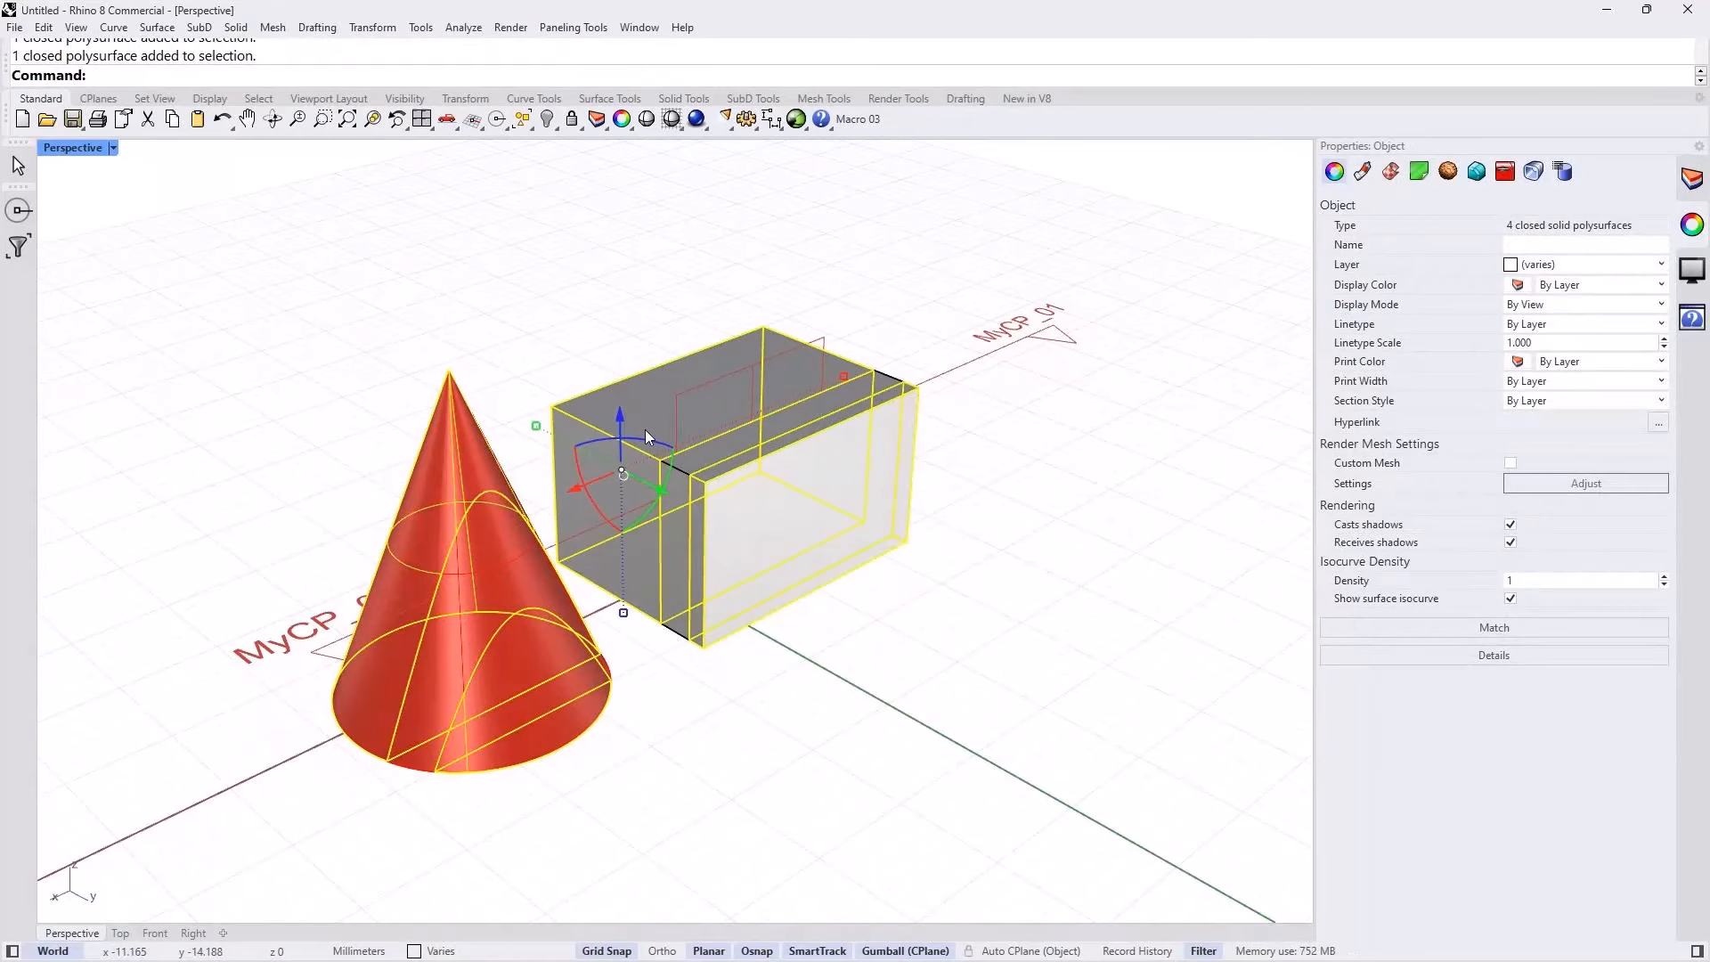
pyautogui.moveTo(645, 430); pyautogui.dragTo(473, 404)
pyautogui.click(787, 661)
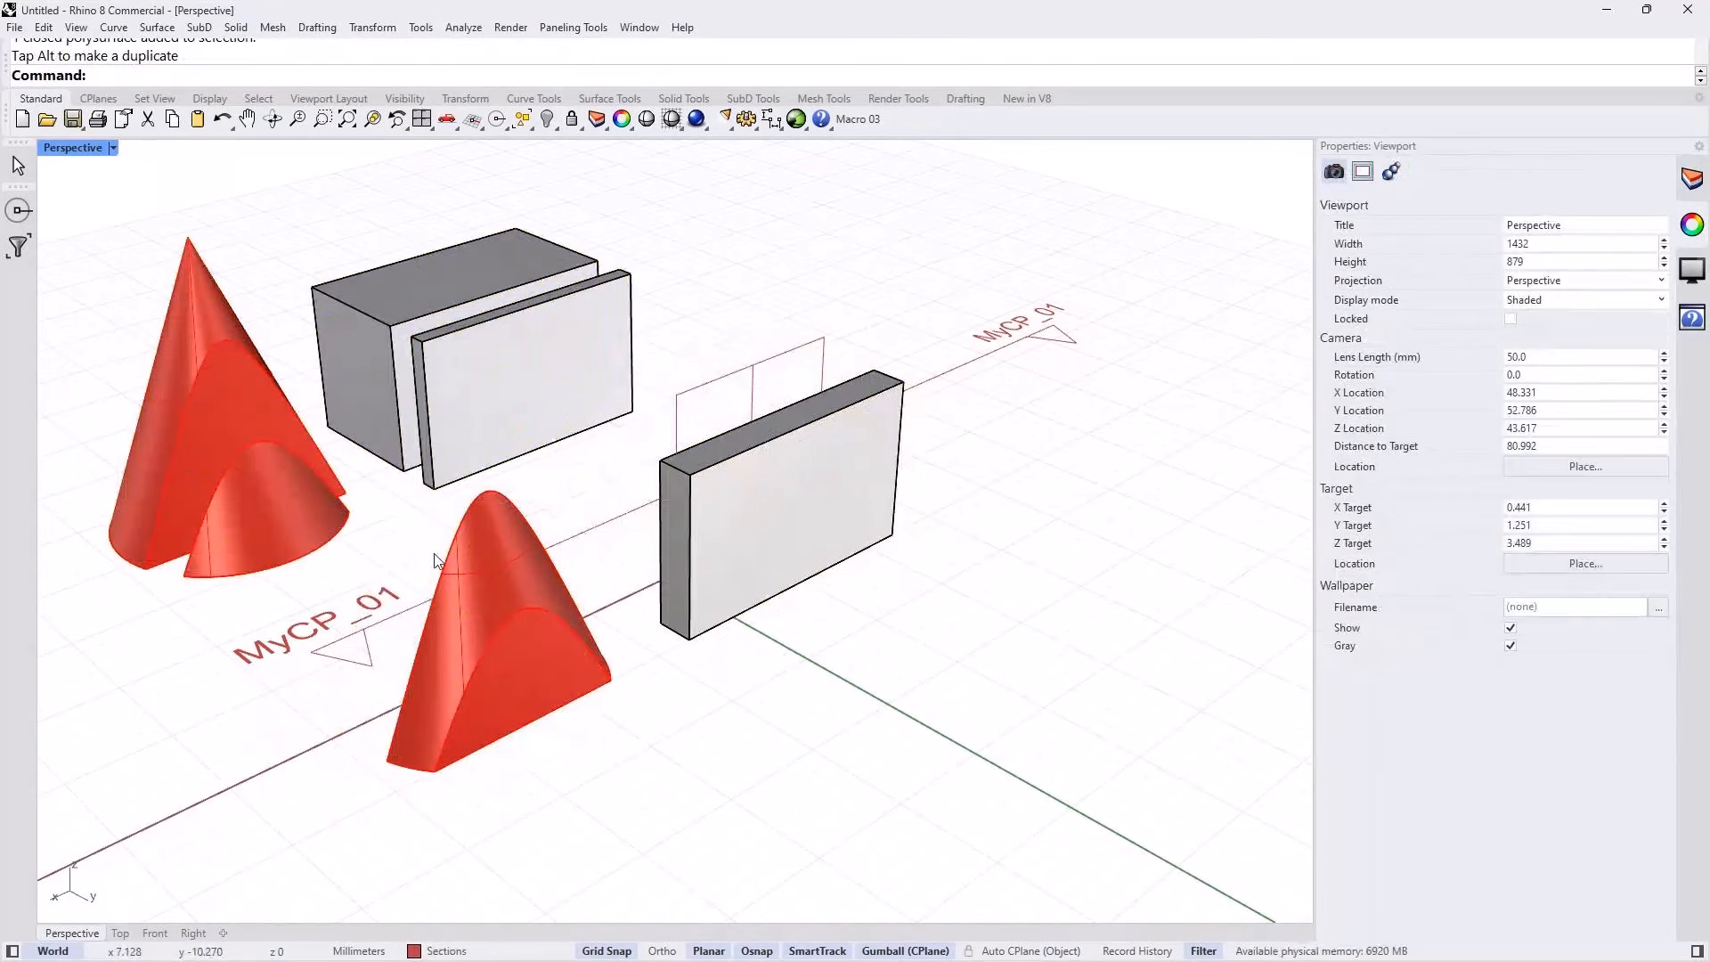
pyautogui.moveTo(450, 535); pyautogui.dragTo(523, 588, button='right')
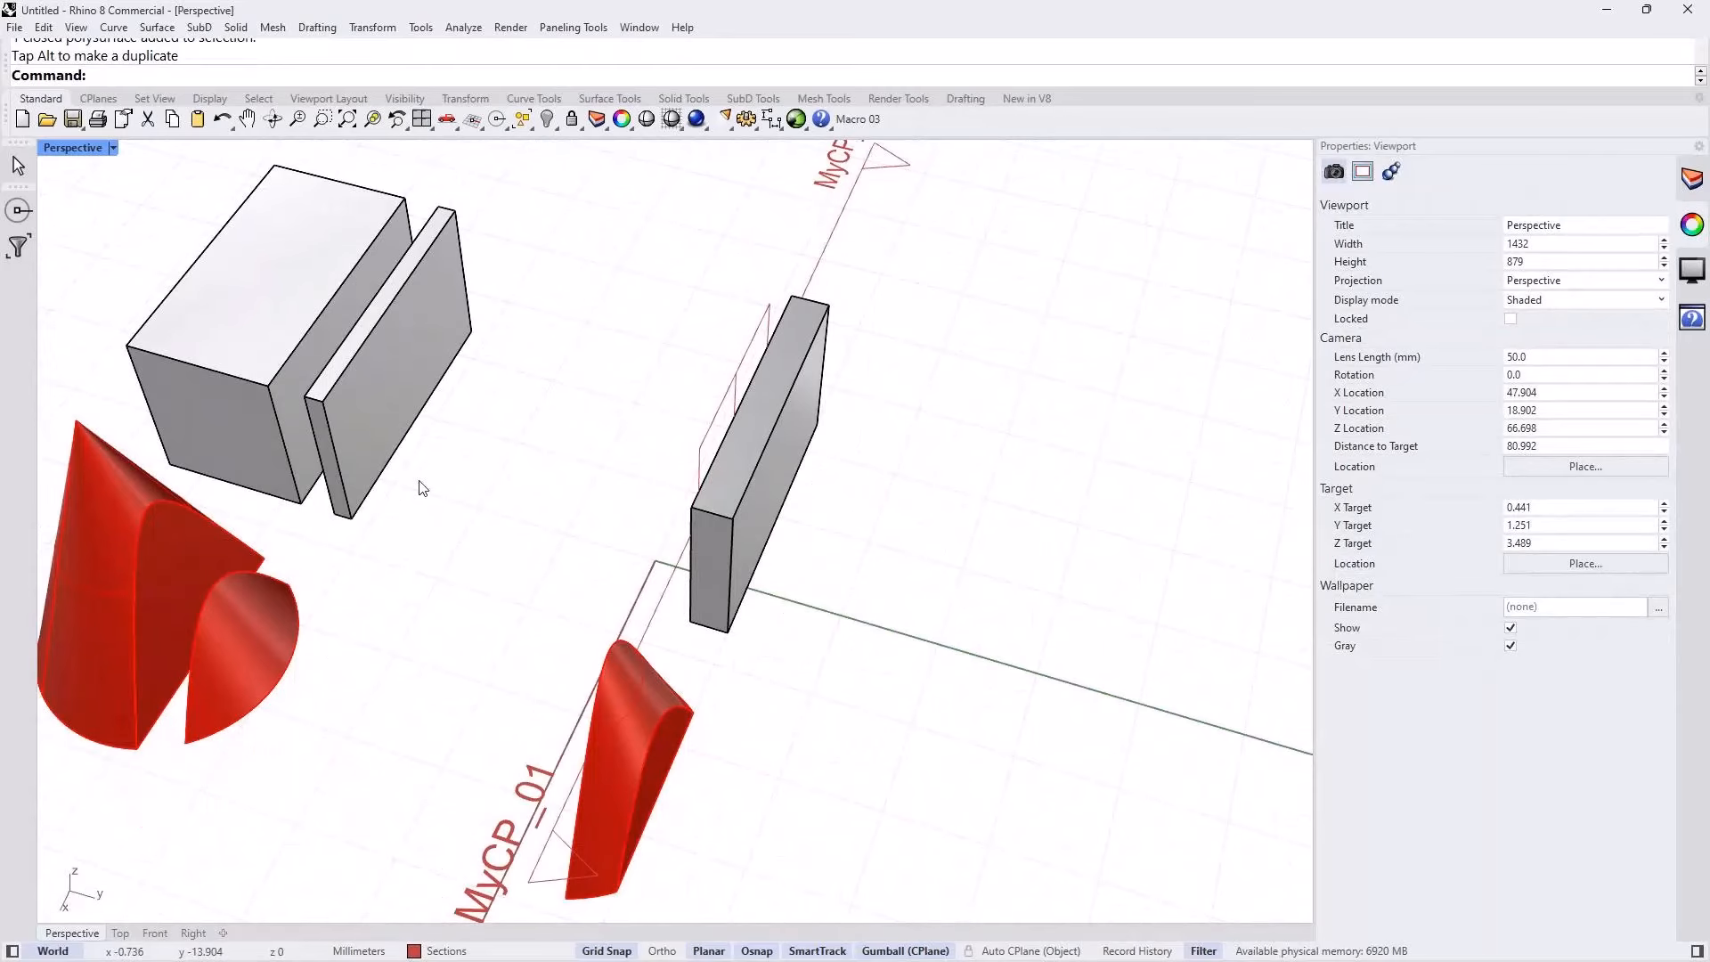
pyautogui.keyDown('shift'); pyautogui.moveTo(419, 481); pyautogui.dragTo(649, 500, button='right'); pyautogui.keyUp('shift')
pyautogui.moveTo(657, 725); pyautogui.dragTo(638, 649, button='right')
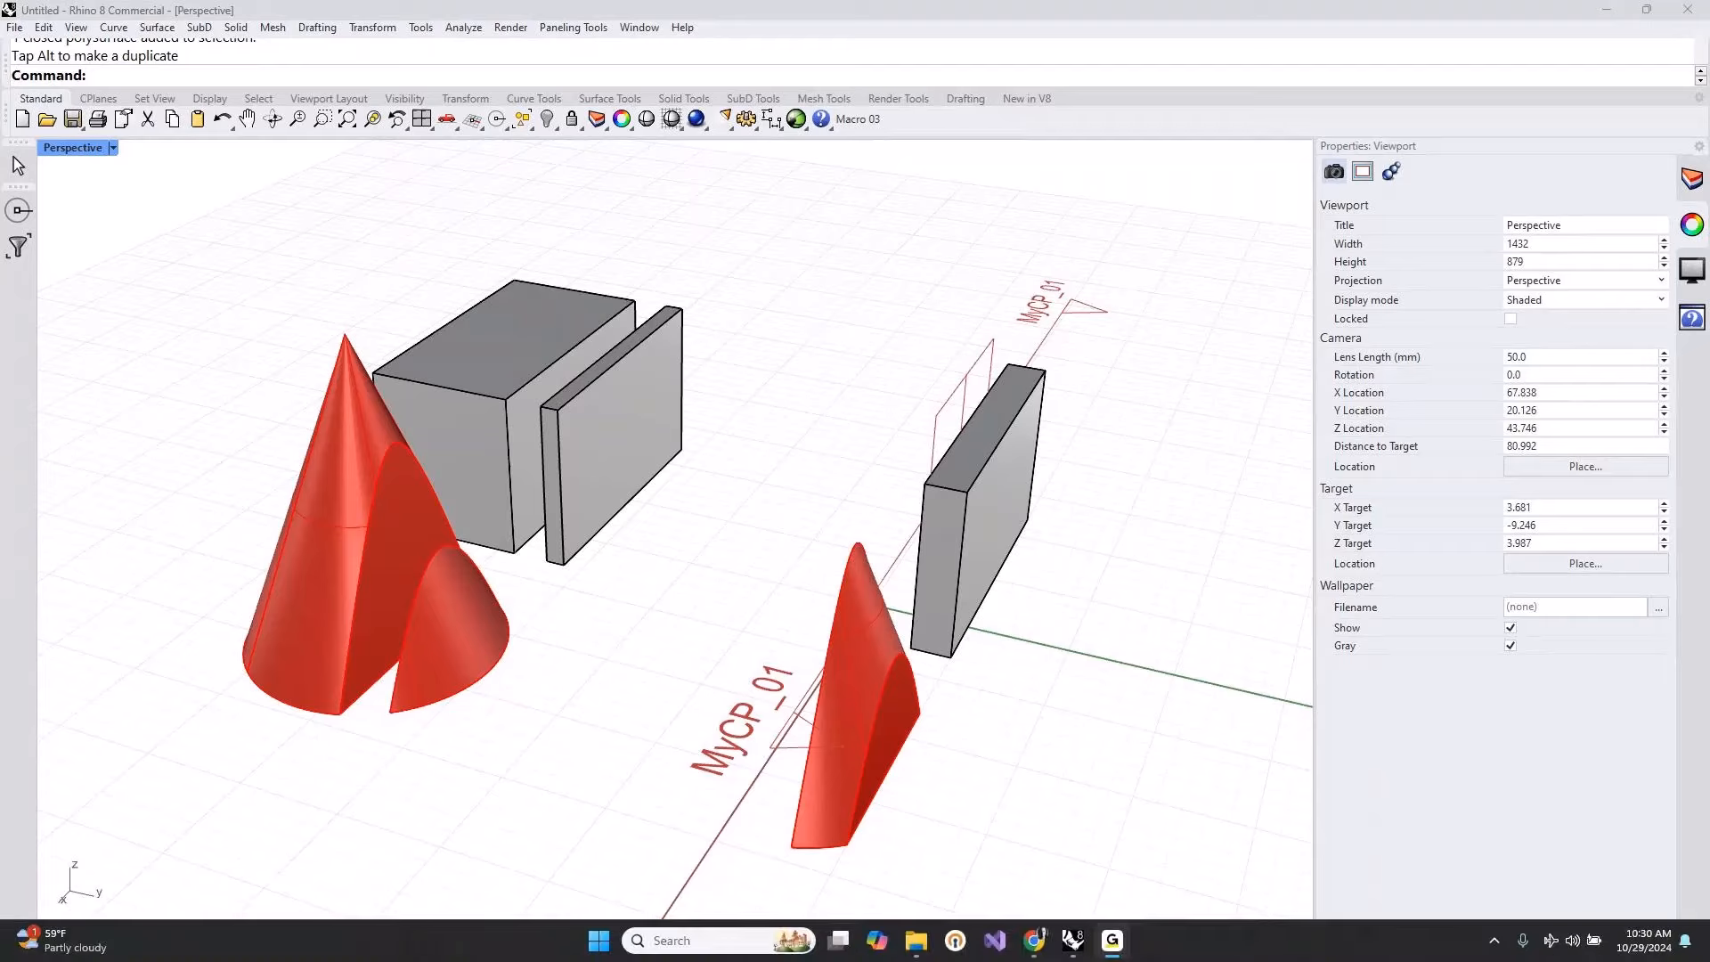
# Step: Switch to the Sectioning workflows in Rhino 8 document in Google Docs and review the Exercise 1 clipping-plane instructions
pyautogui.click(1029, 942)
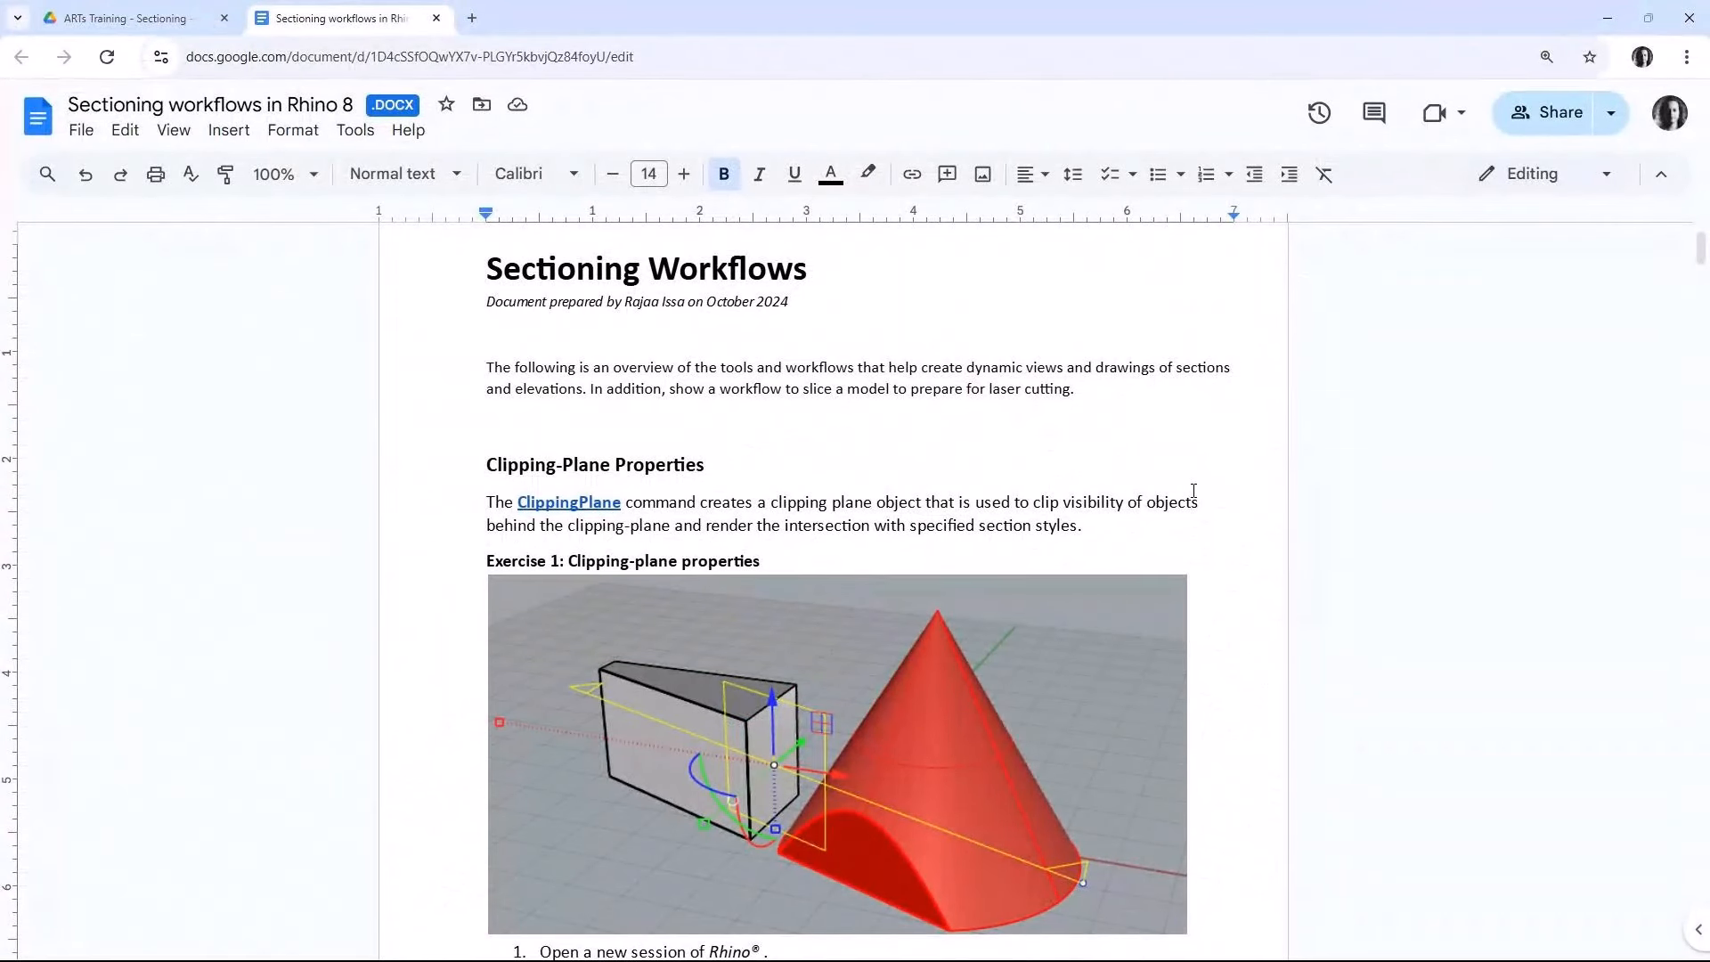
pyautogui.scroll(-1, 1194, 491)
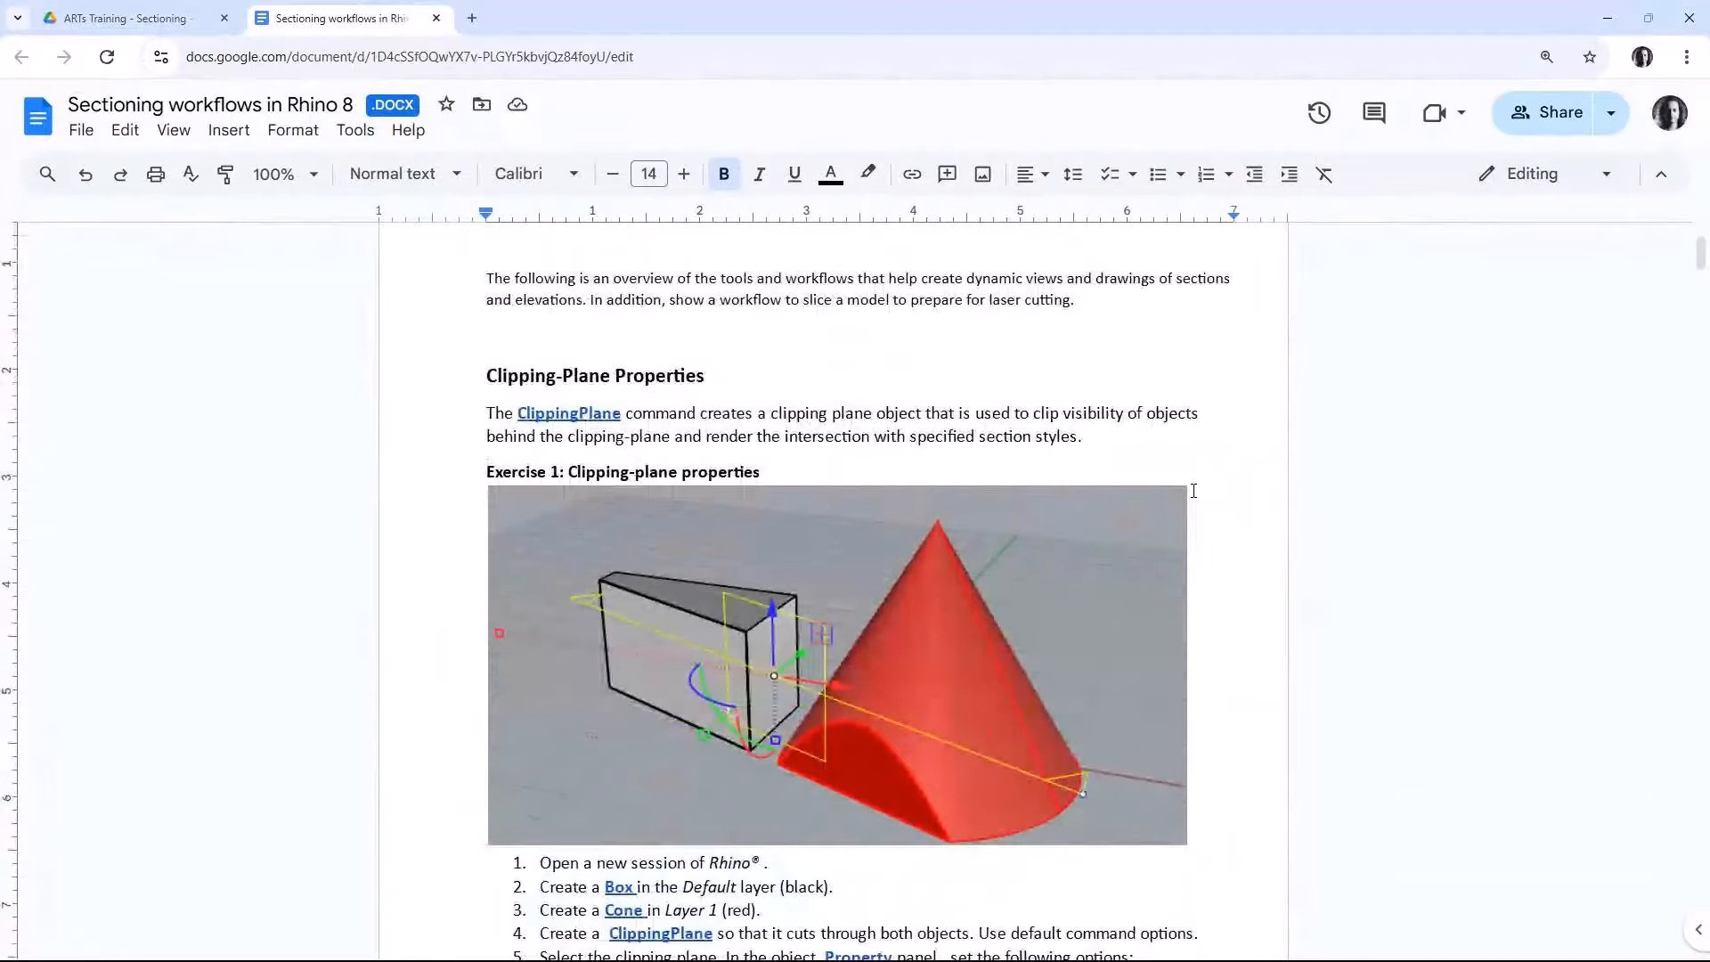
pyautogui.scroll(-1, 1194, 491)
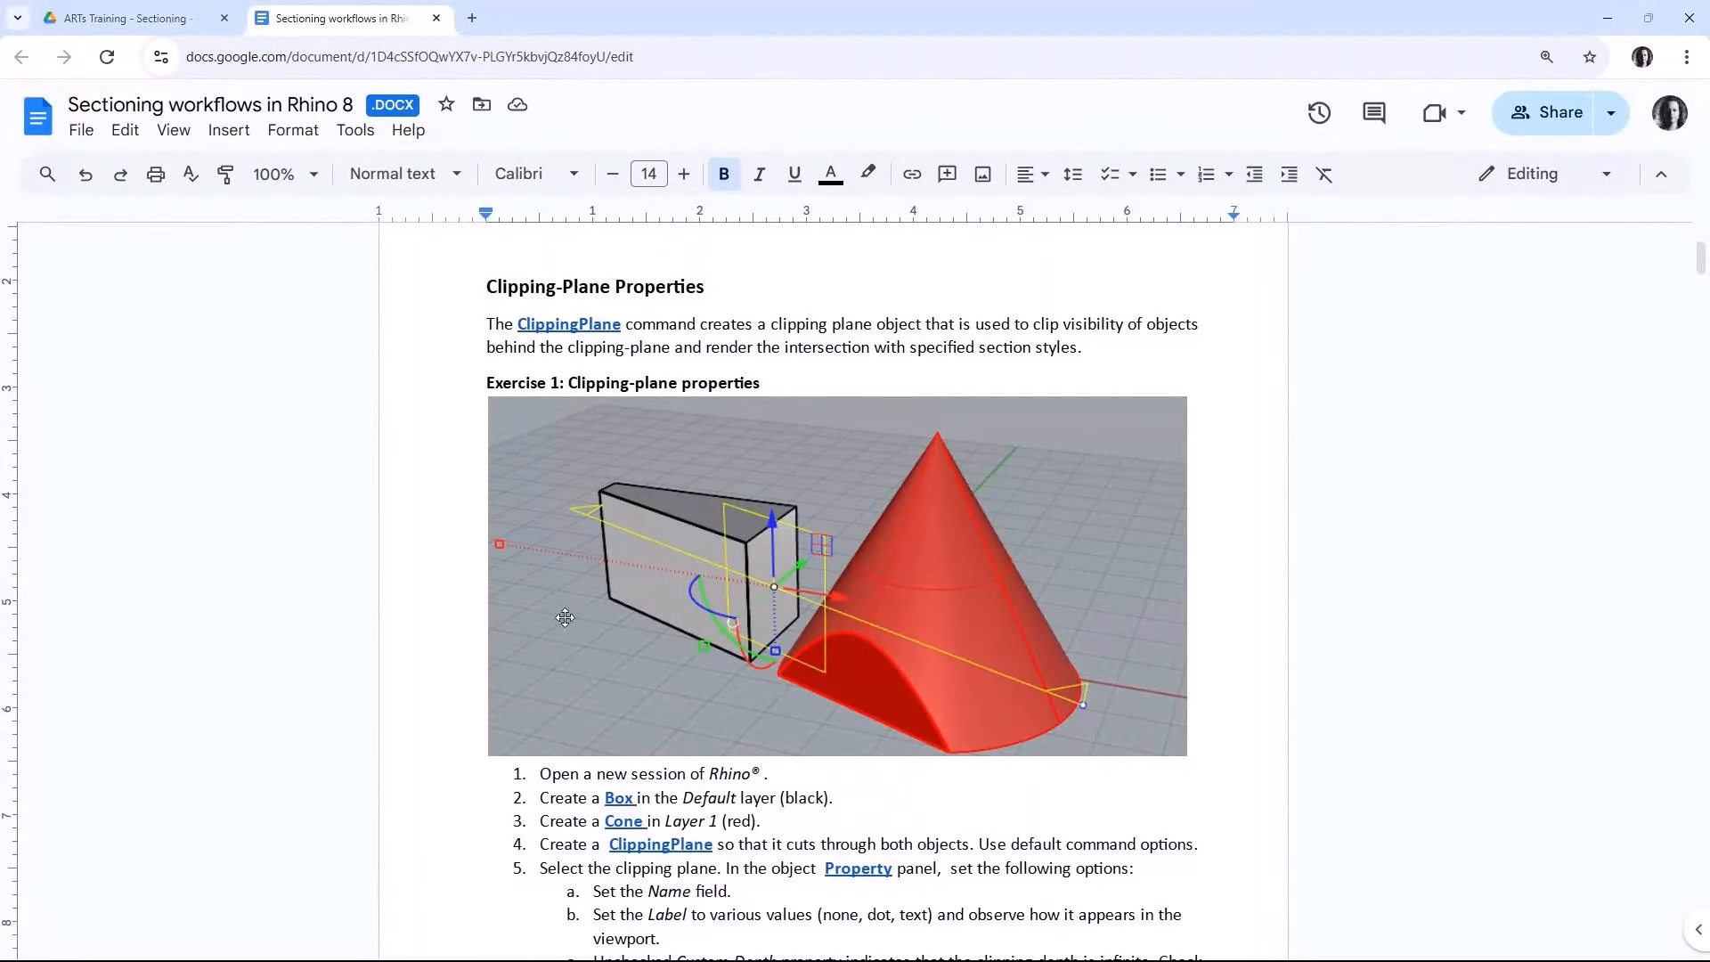
pyautogui.scroll(-2, 902, 615)
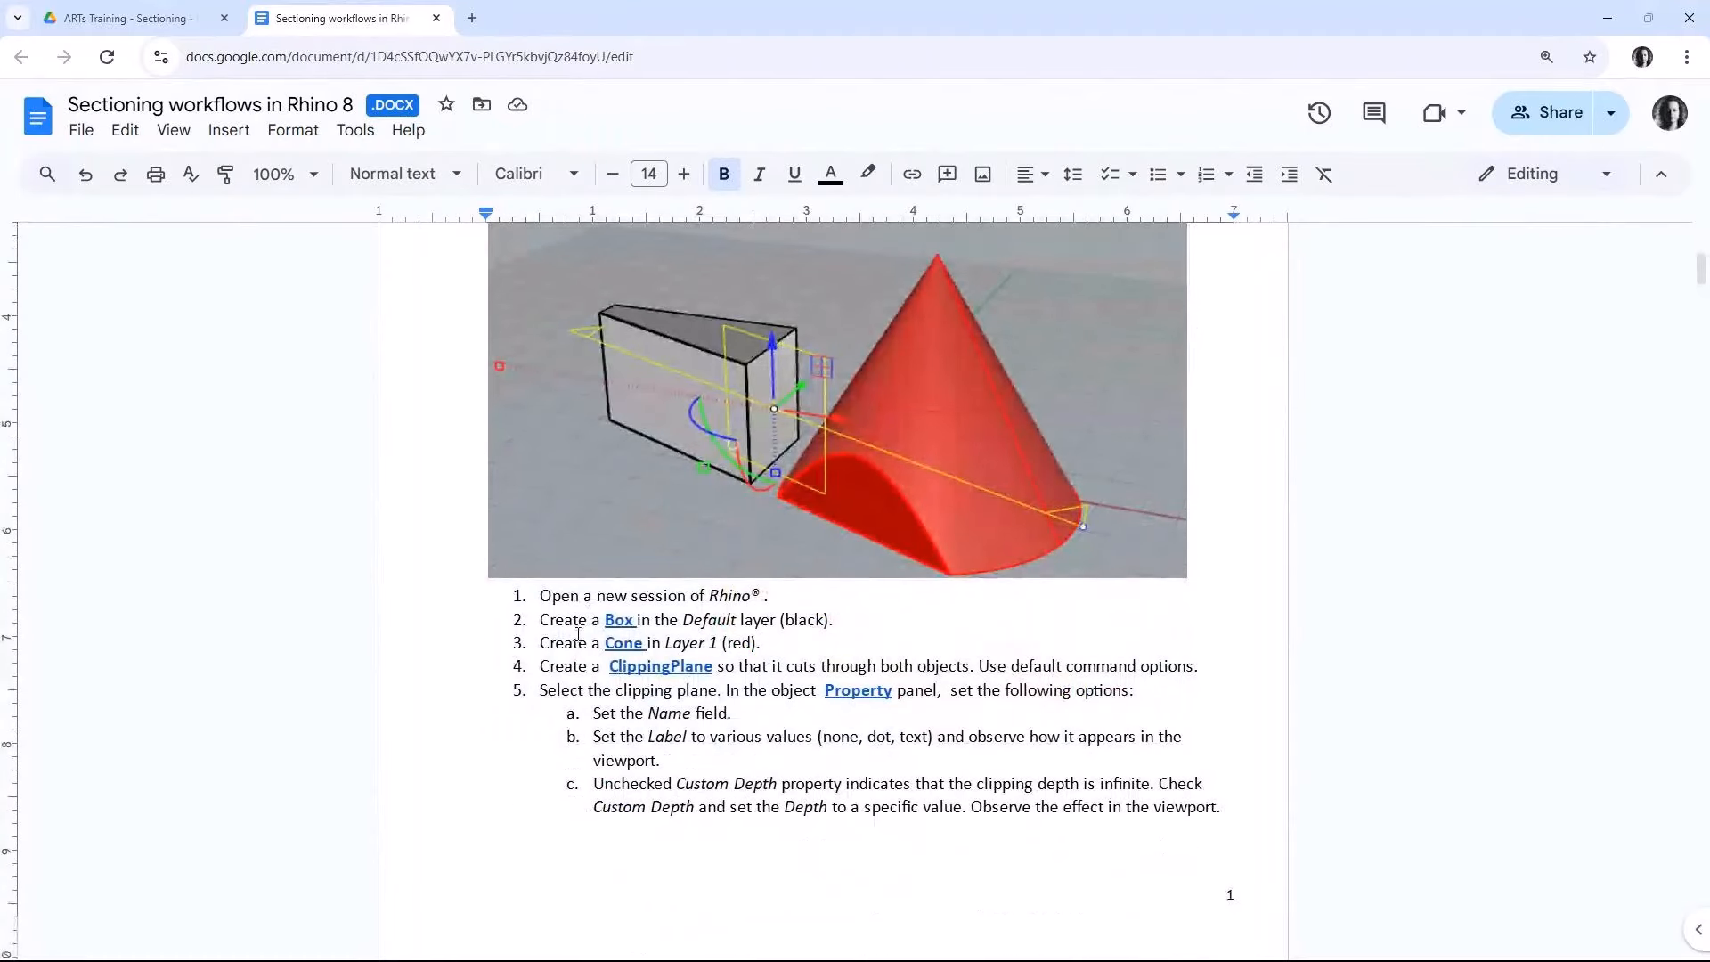
# Step: Review the Exercise 1 instructions on creating the clipping plane and setting its name, label, custom depth, clipped objects and clipped views
pyautogui.moveTo(542, 668); pyautogui.dragTo(857, 668)
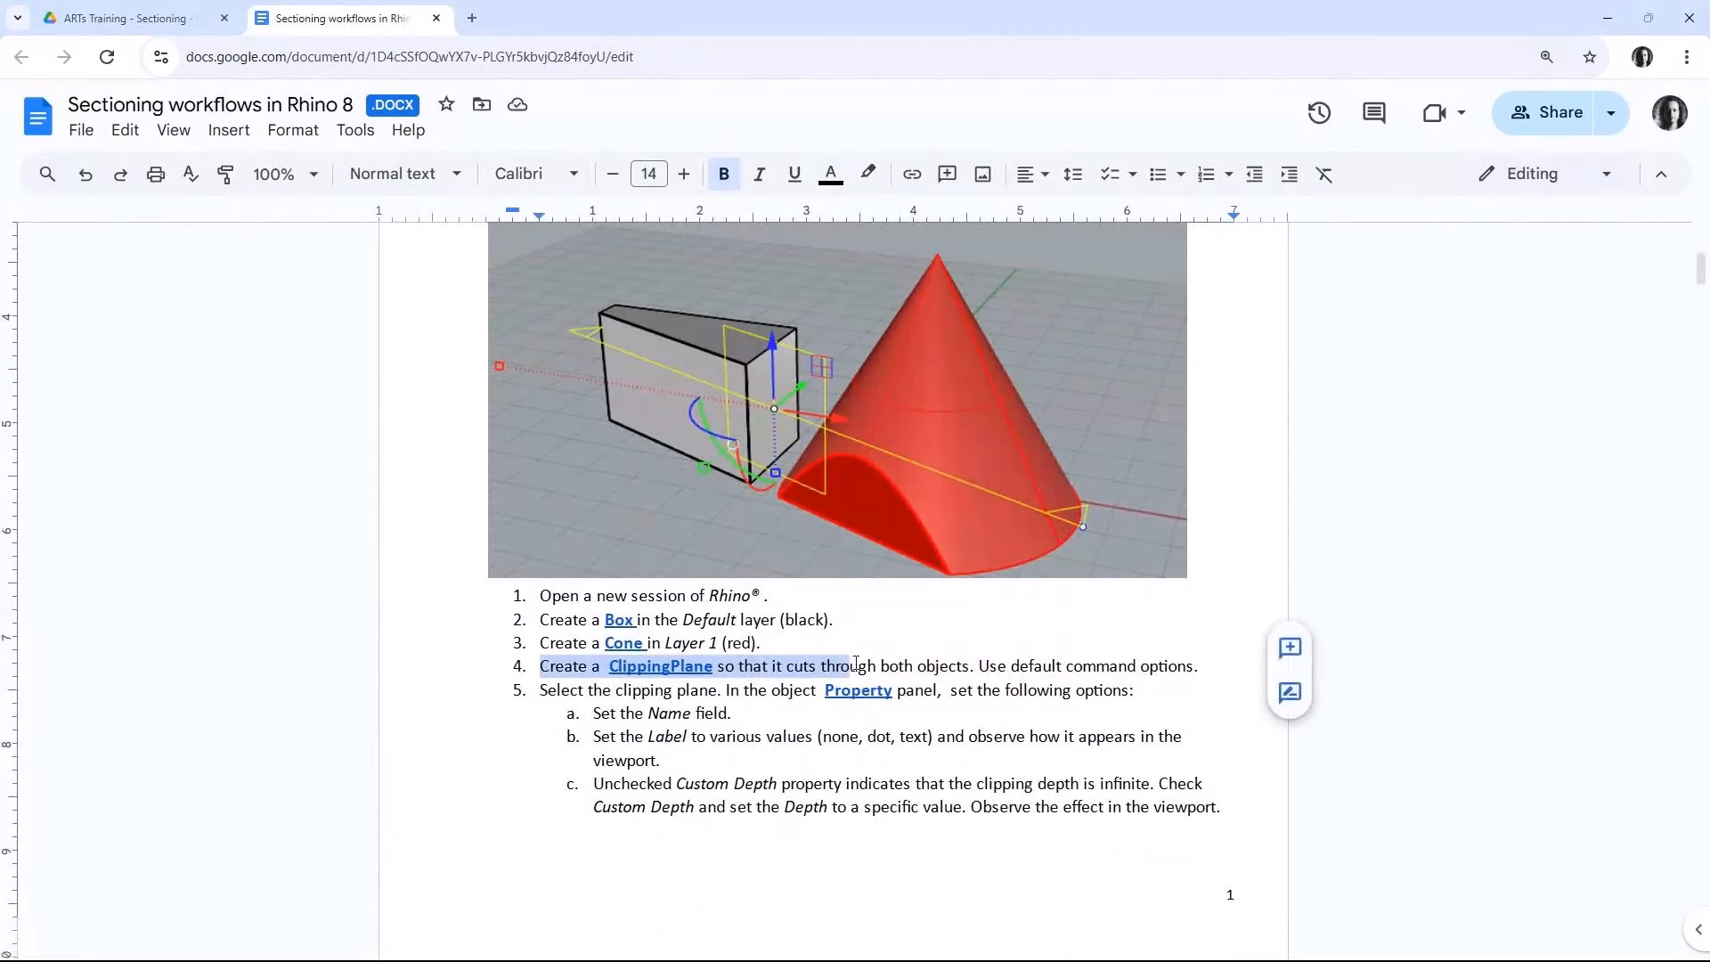
pyautogui.click(697, 737)
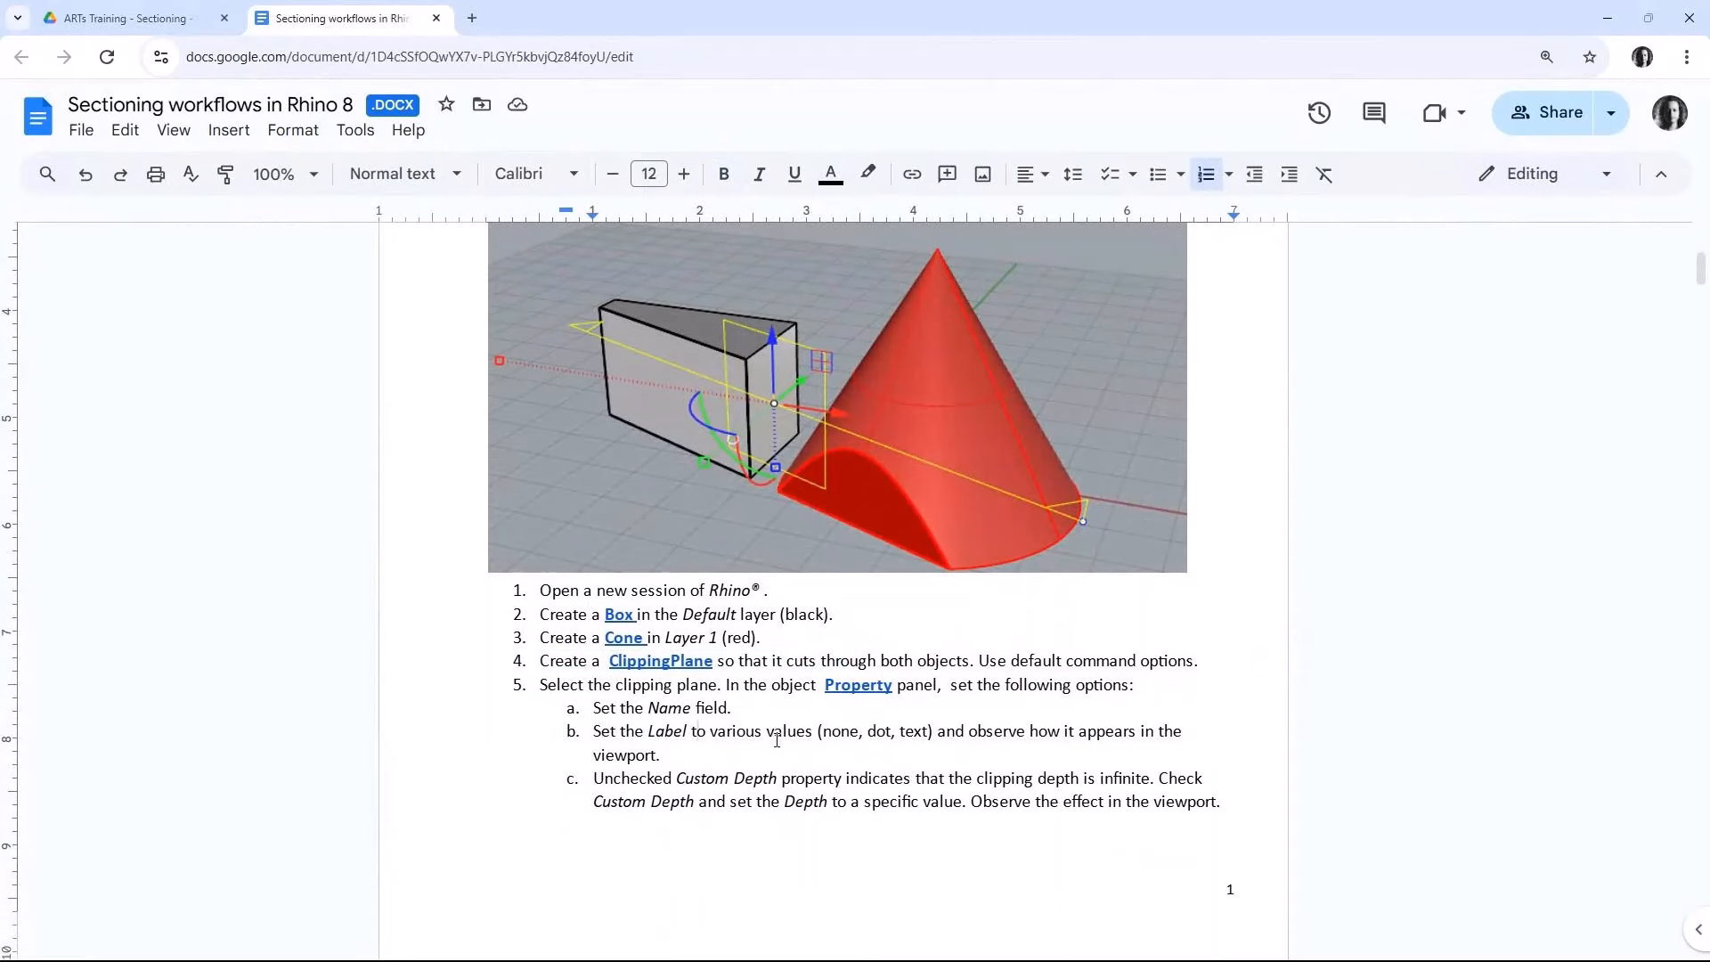
pyautogui.scroll(-2, 768, 695)
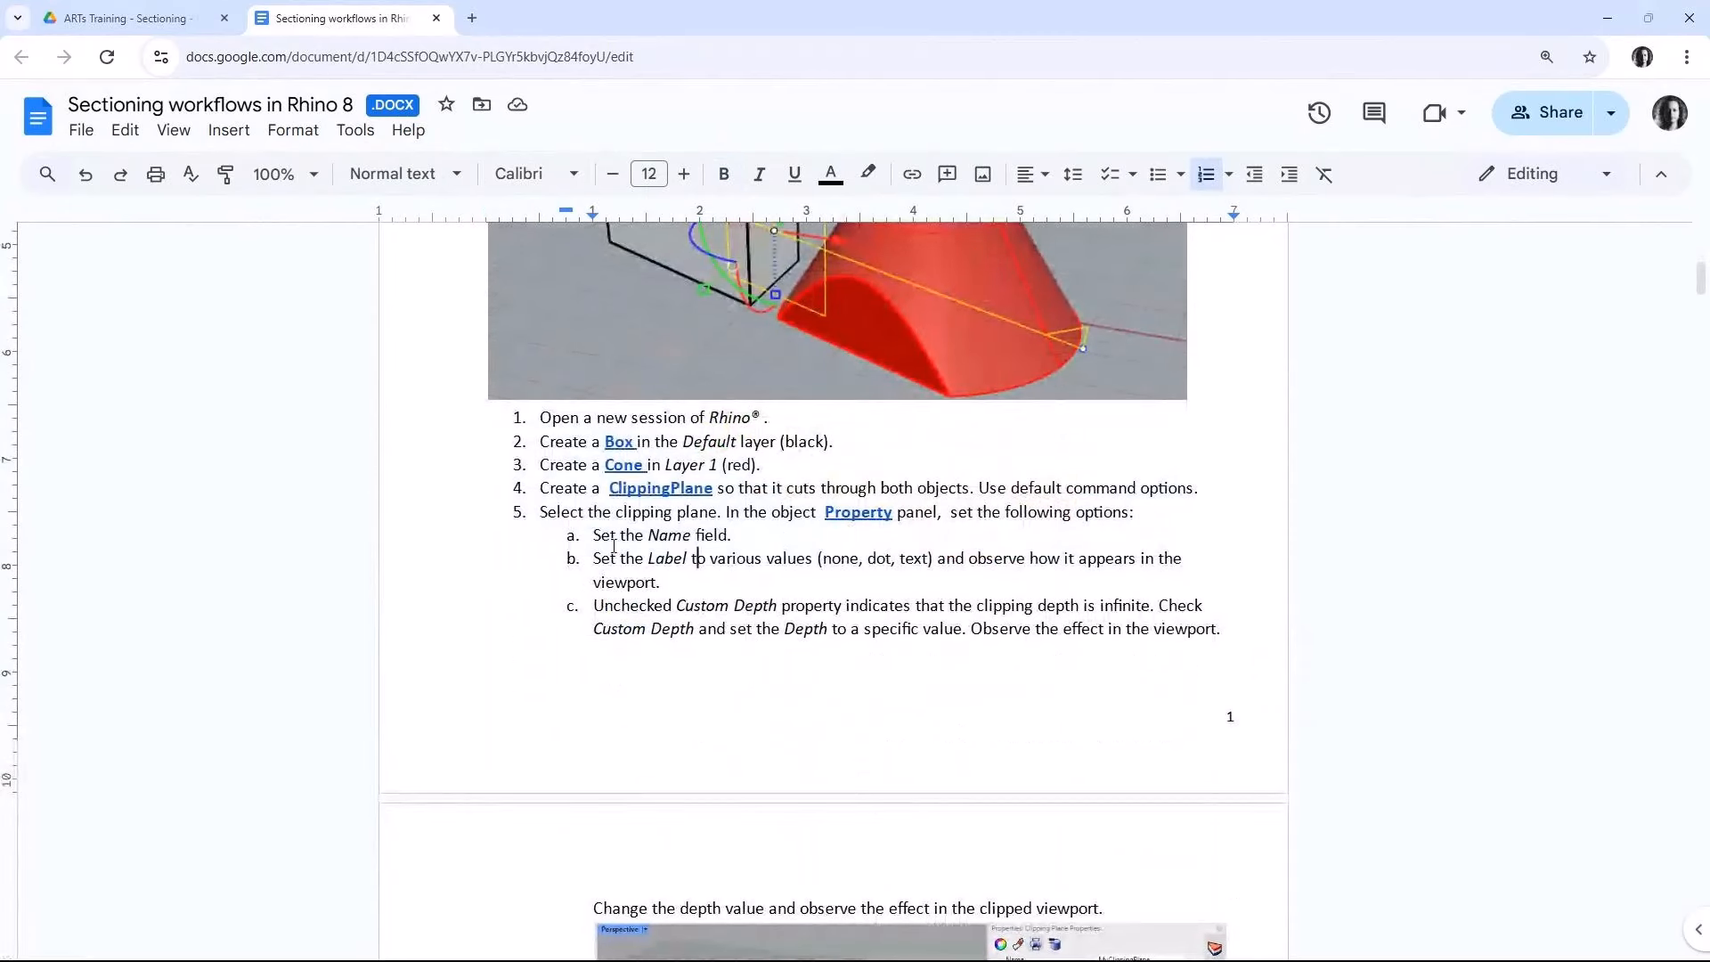
pyautogui.moveTo(591, 535); pyautogui.dragTo(758, 540)
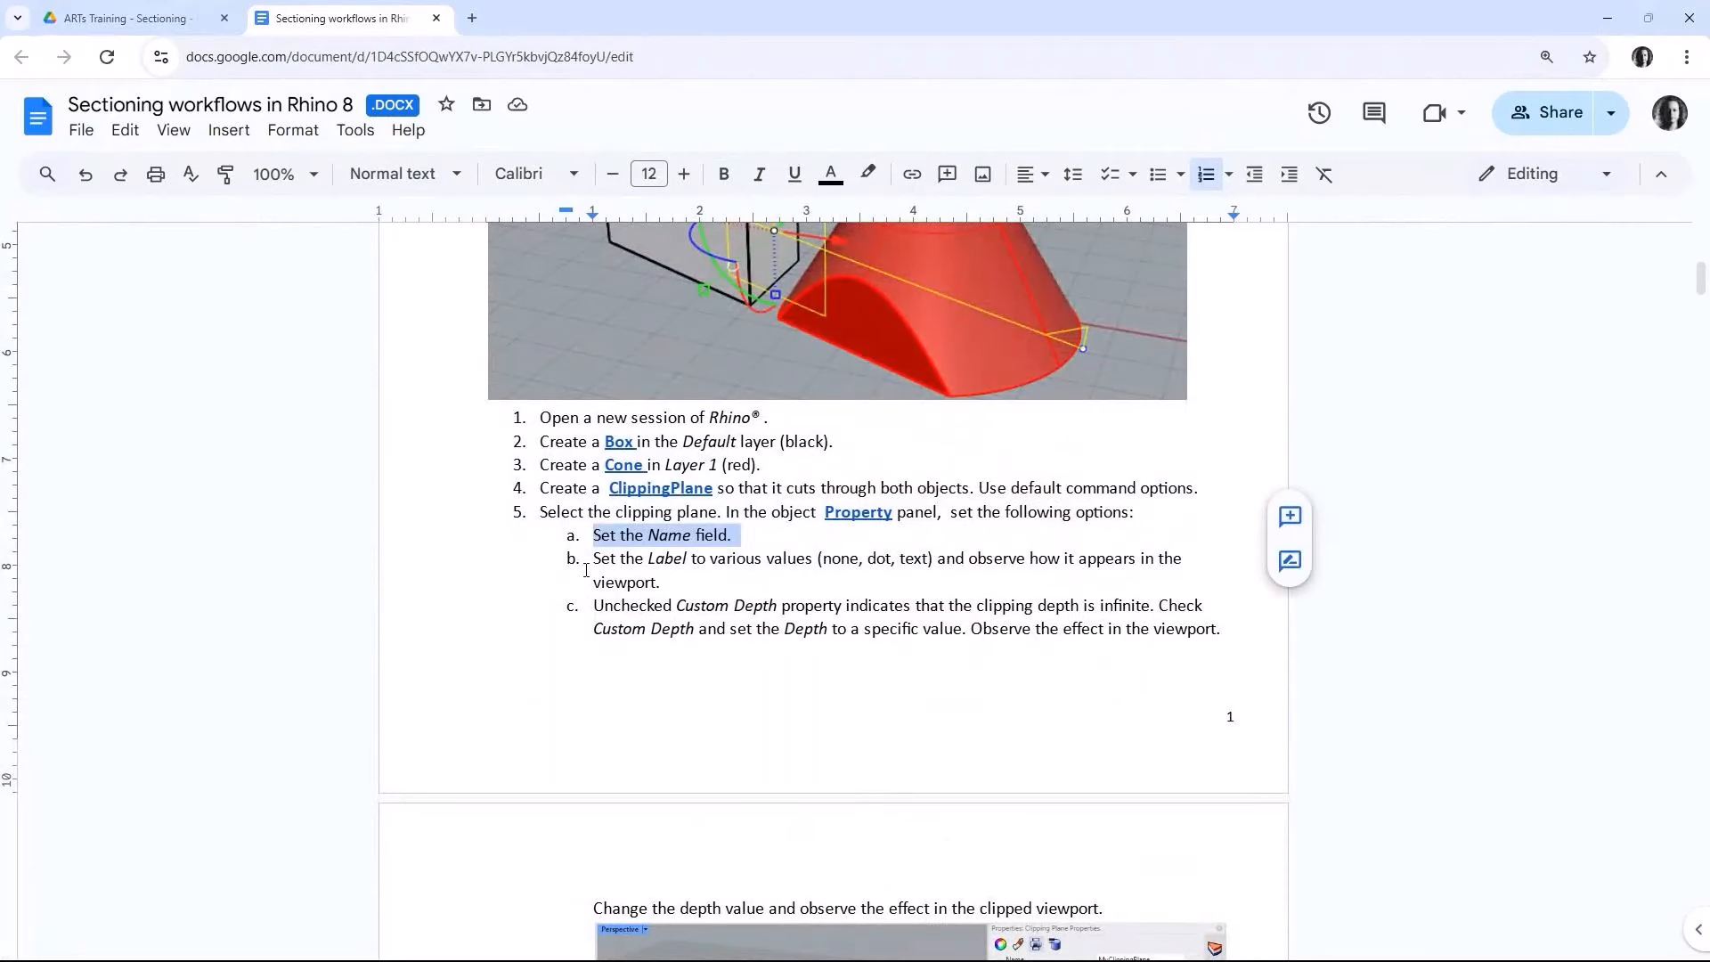
pyautogui.moveTo(591, 559); pyautogui.dragTo(661, 580)
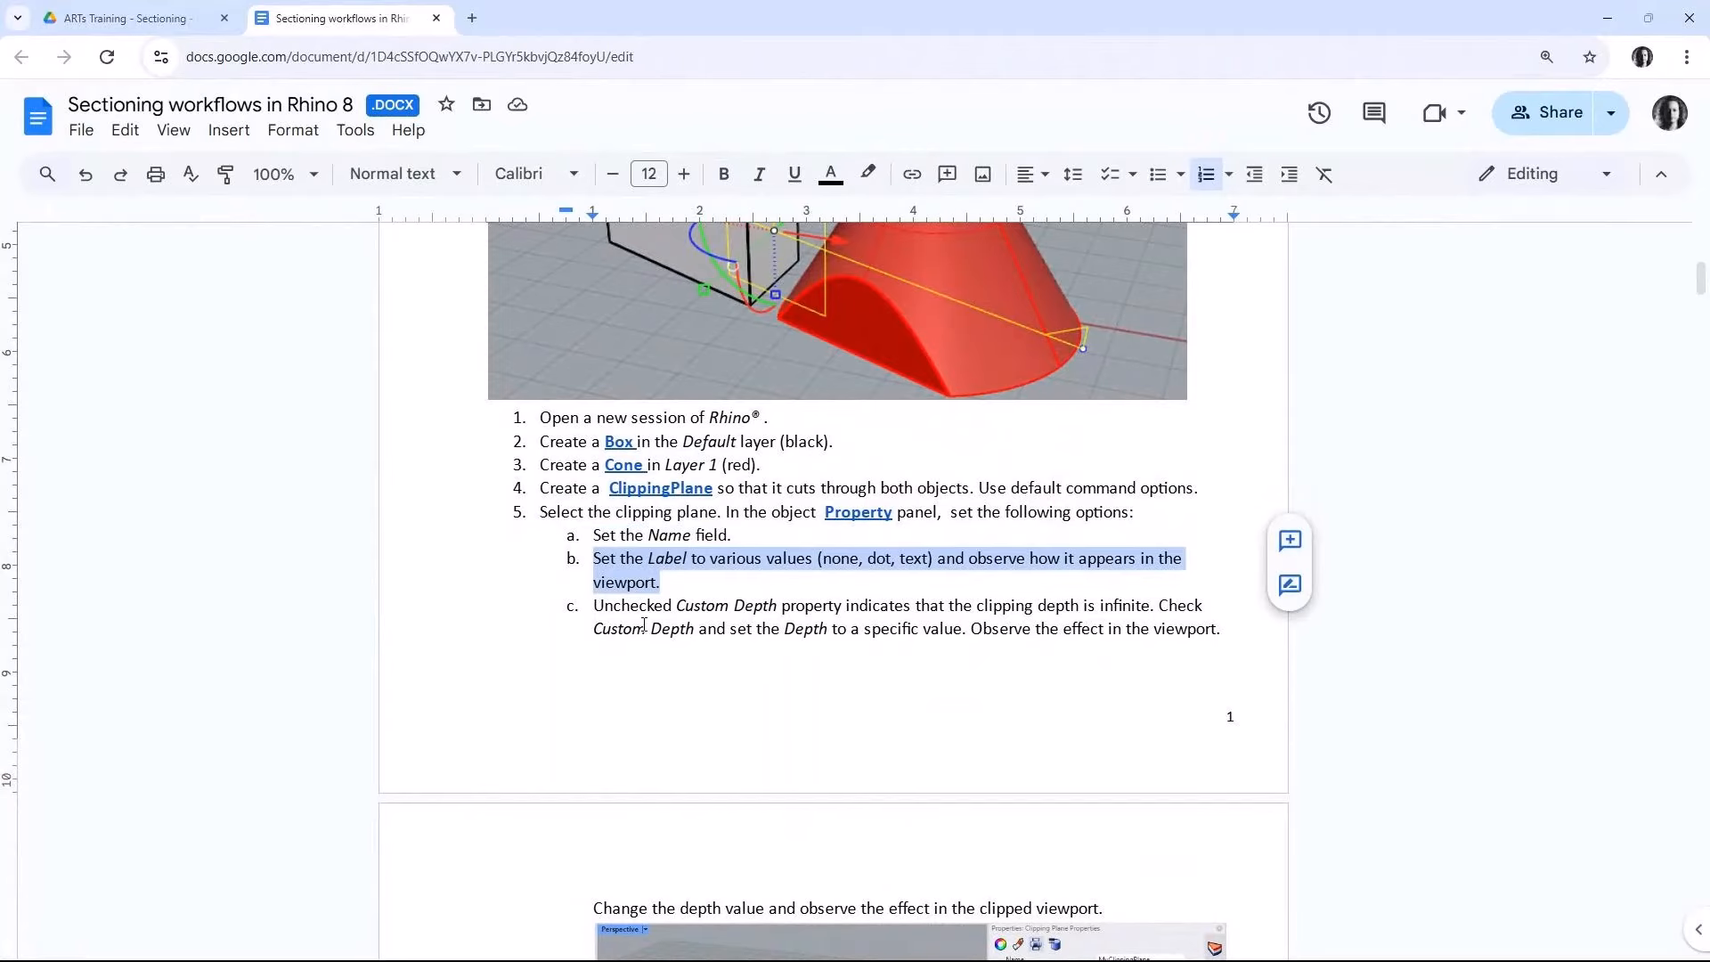
pyautogui.scroll(-2, 644, 623)
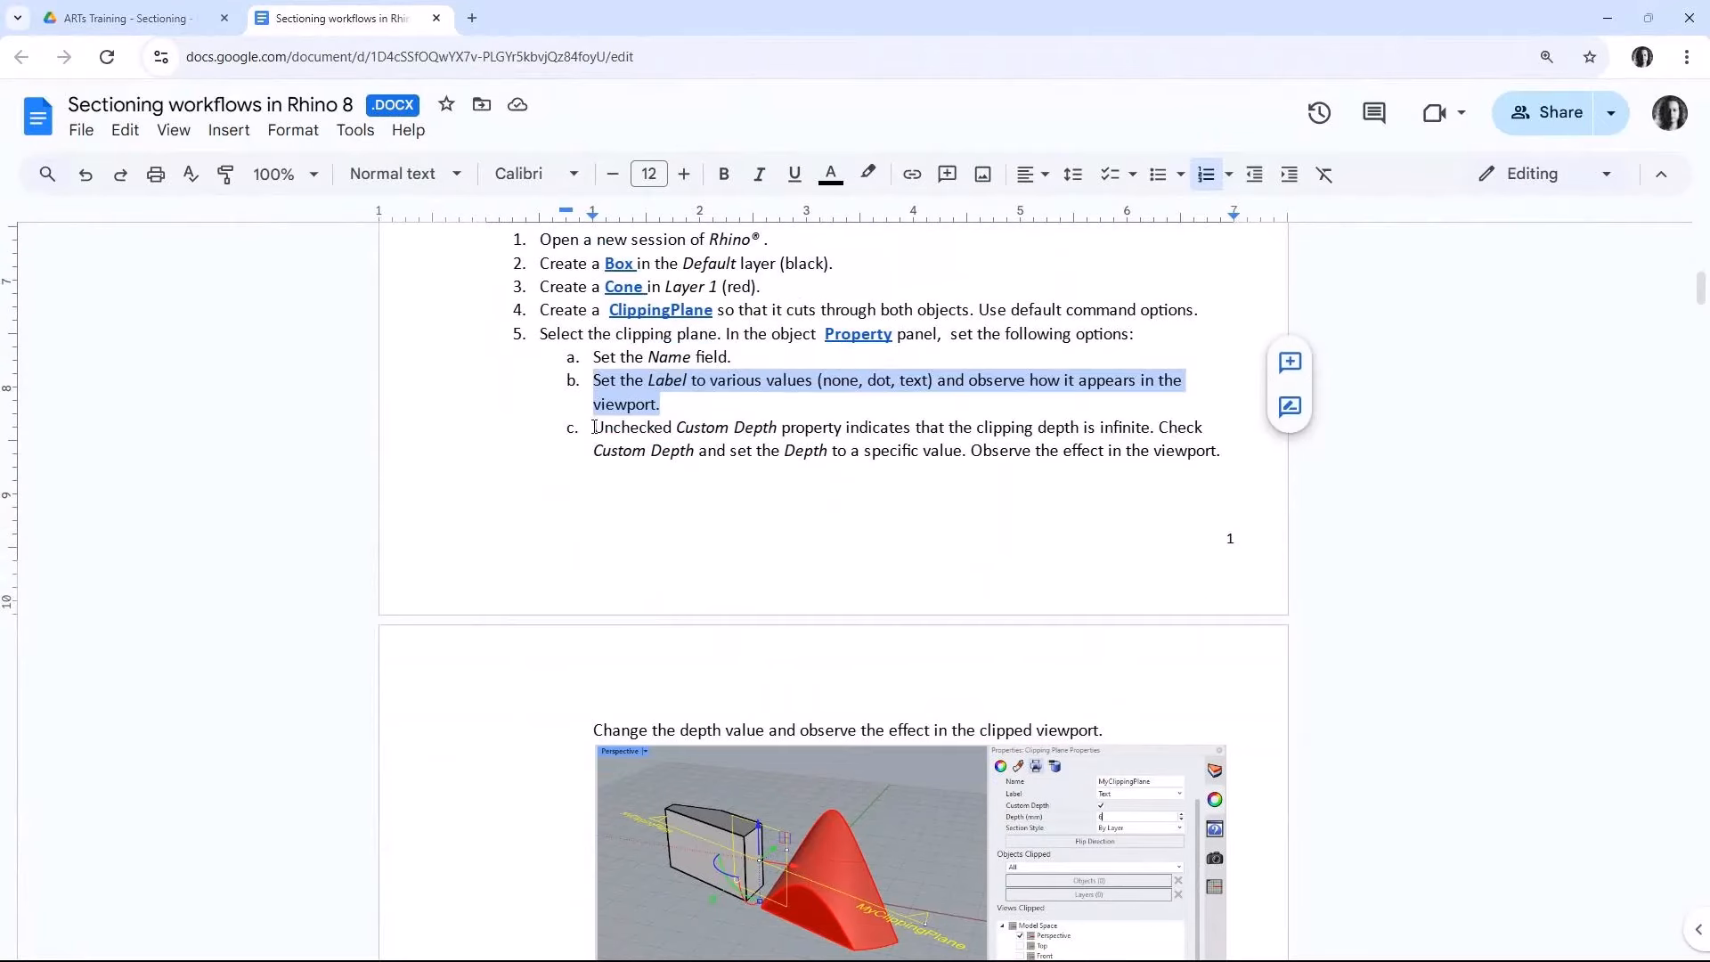
pyautogui.moveTo(594, 426); pyautogui.dragTo(722, 452)
pyautogui.scroll(-5, 703, 547)
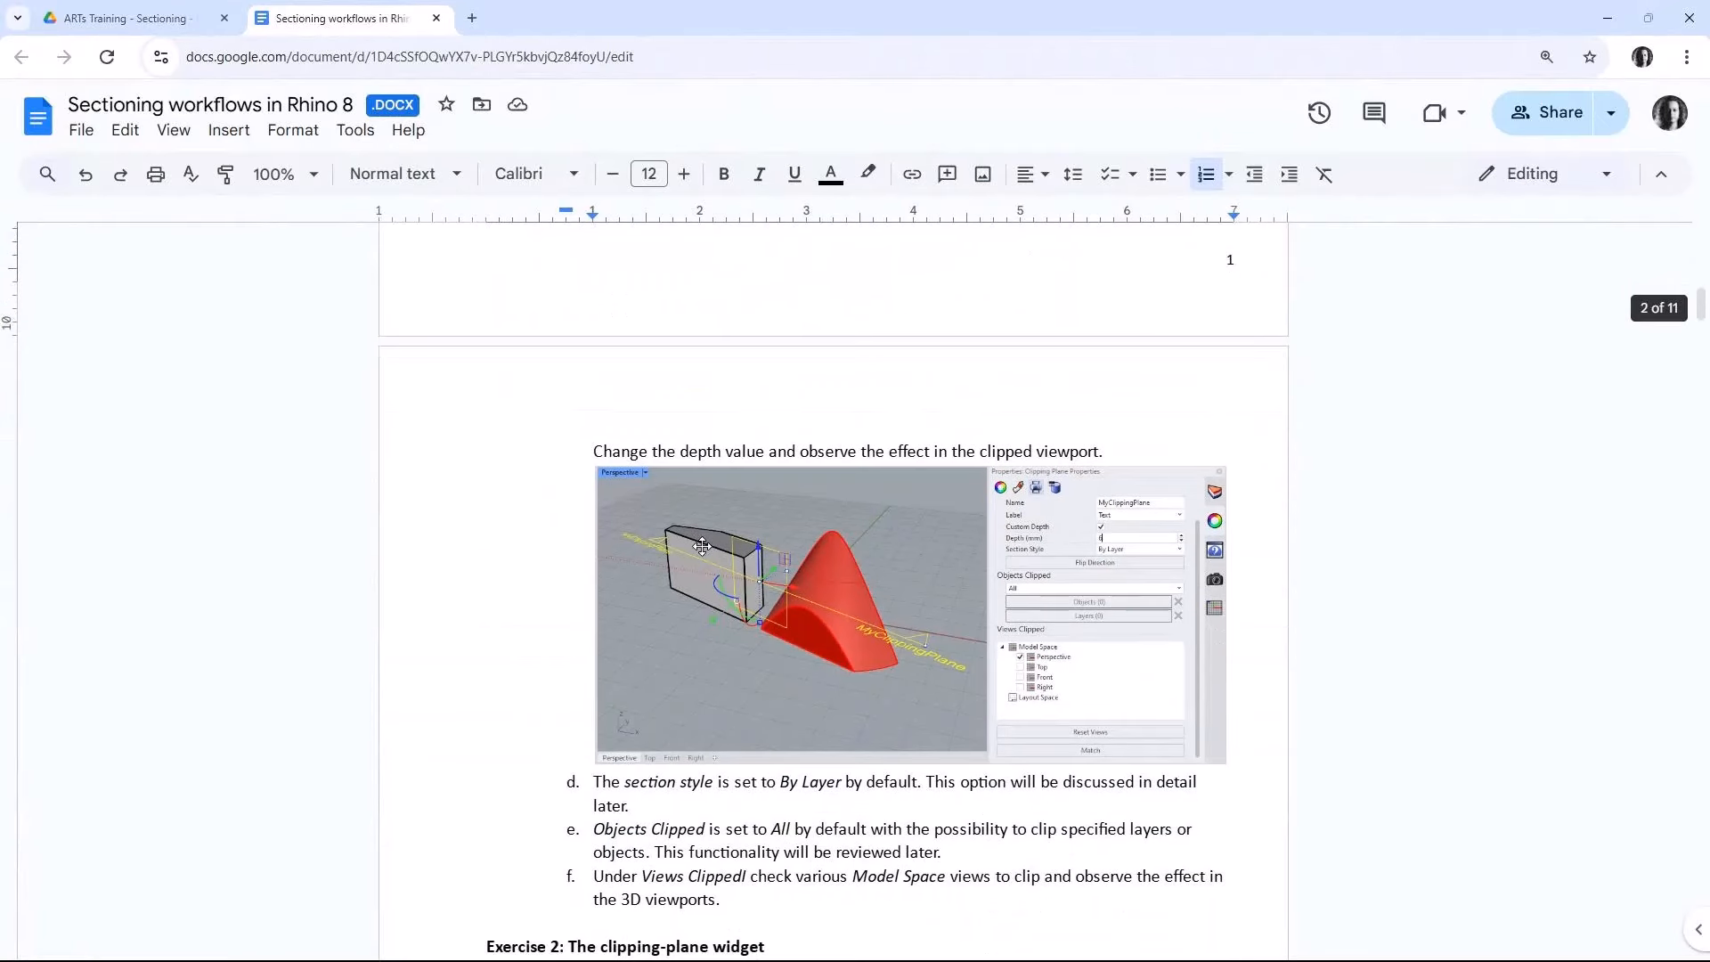
pyautogui.scroll(-1, 695, 559)
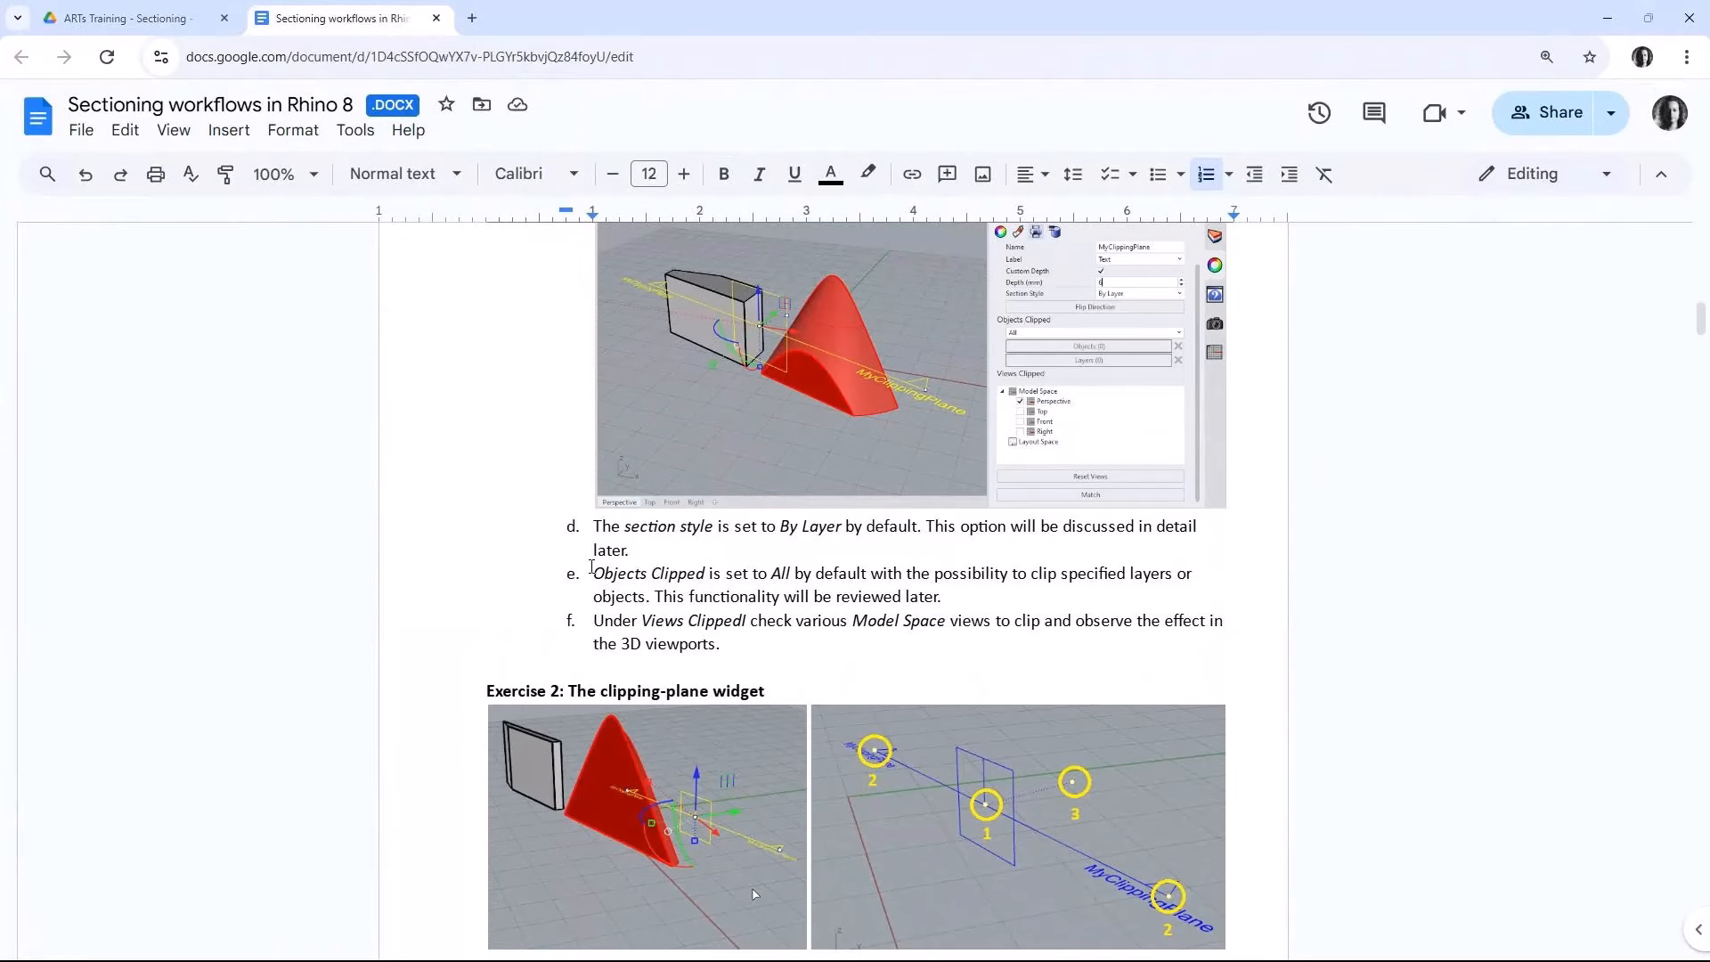
pyautogui.scroll(-1, 592, 566)
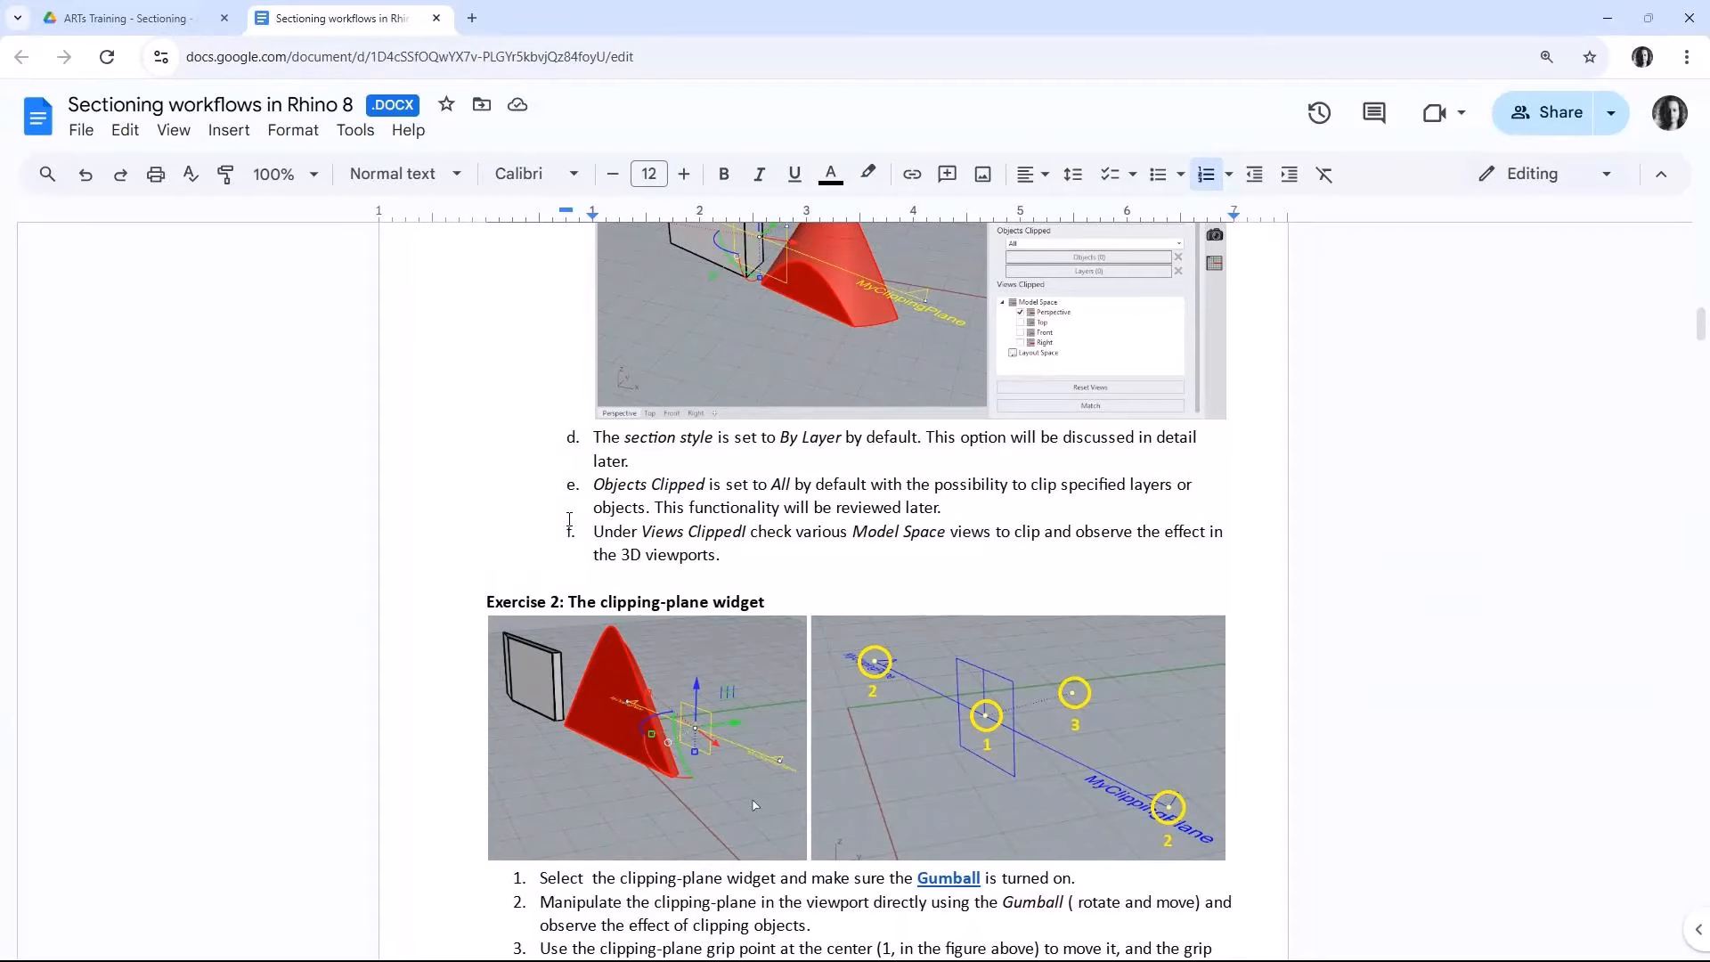
pyautogui.scroll(-4, 569, 519)
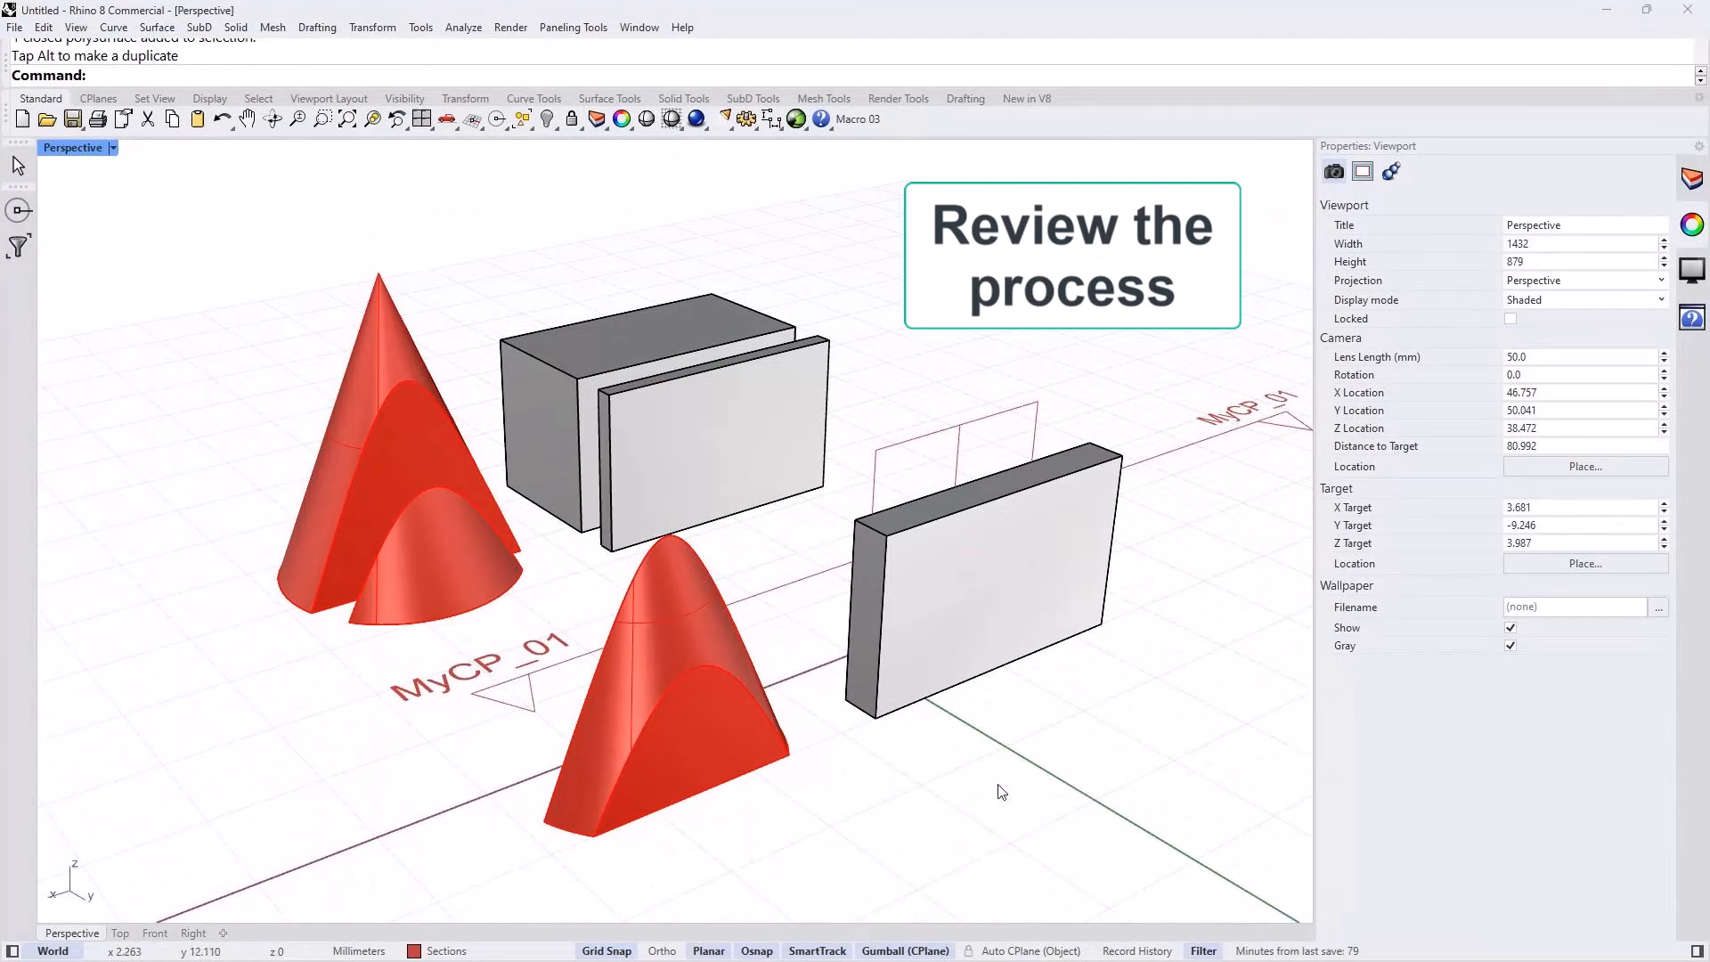
# Step: Switch to Rhino, delete all objects in the model, and make the Default layer current
pyautogui.hotkey('ctrl', 'a')
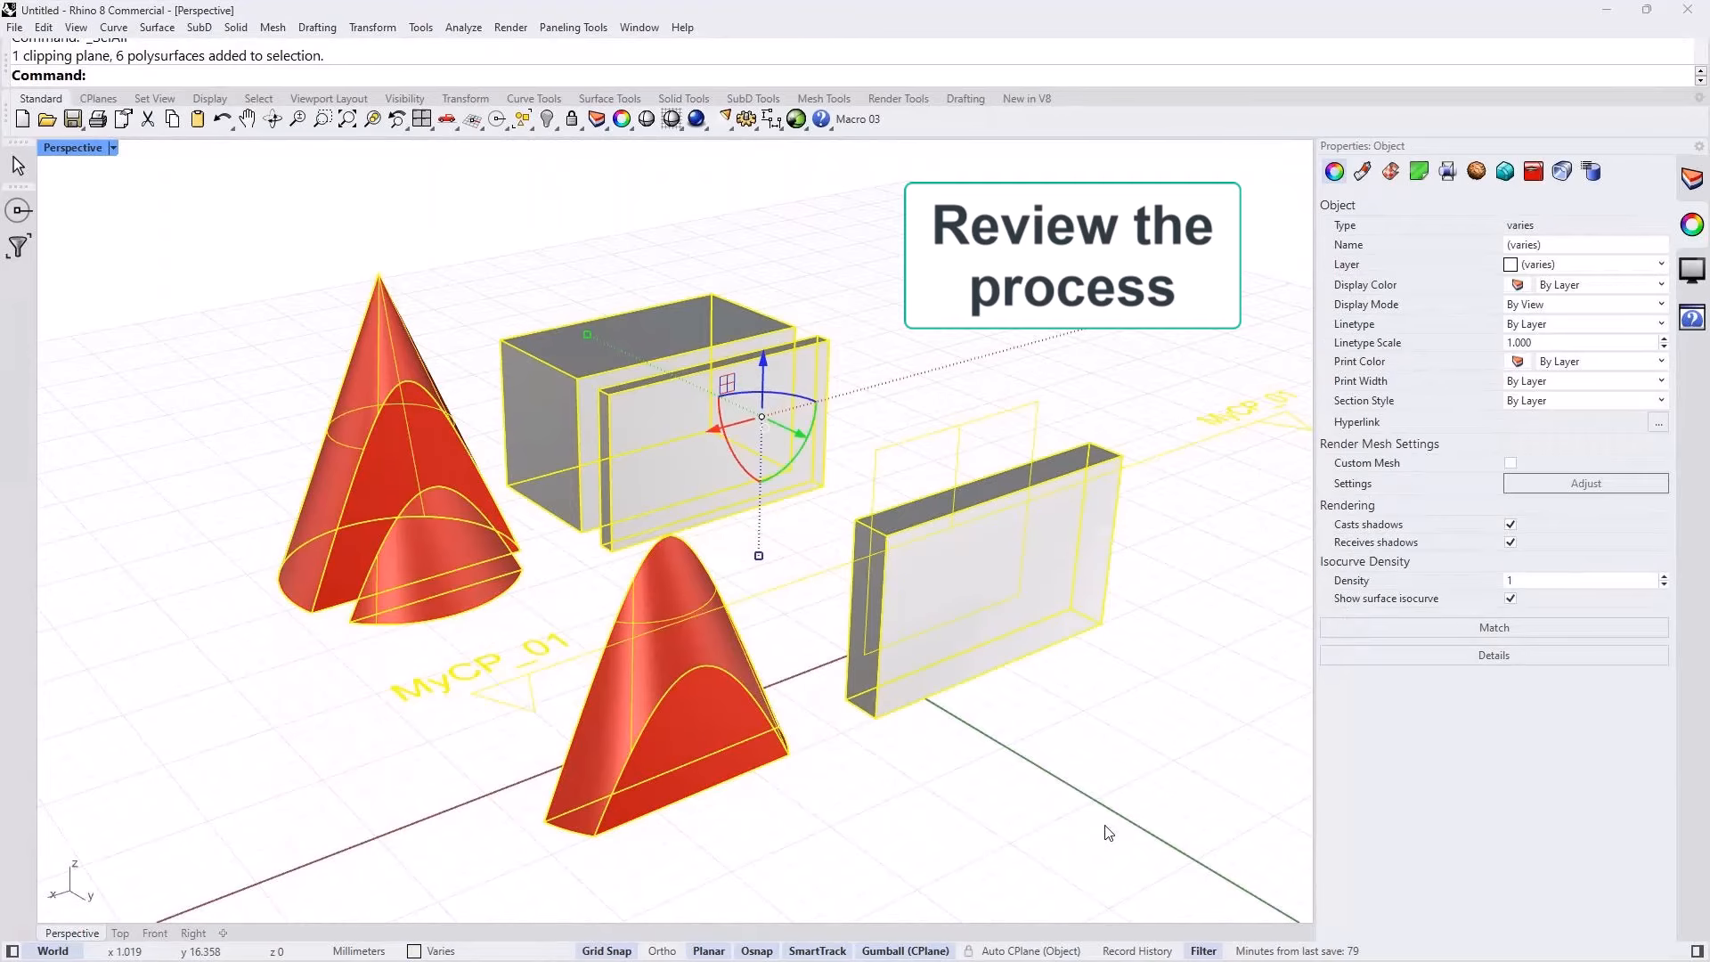
pyautogui.press('Delete')
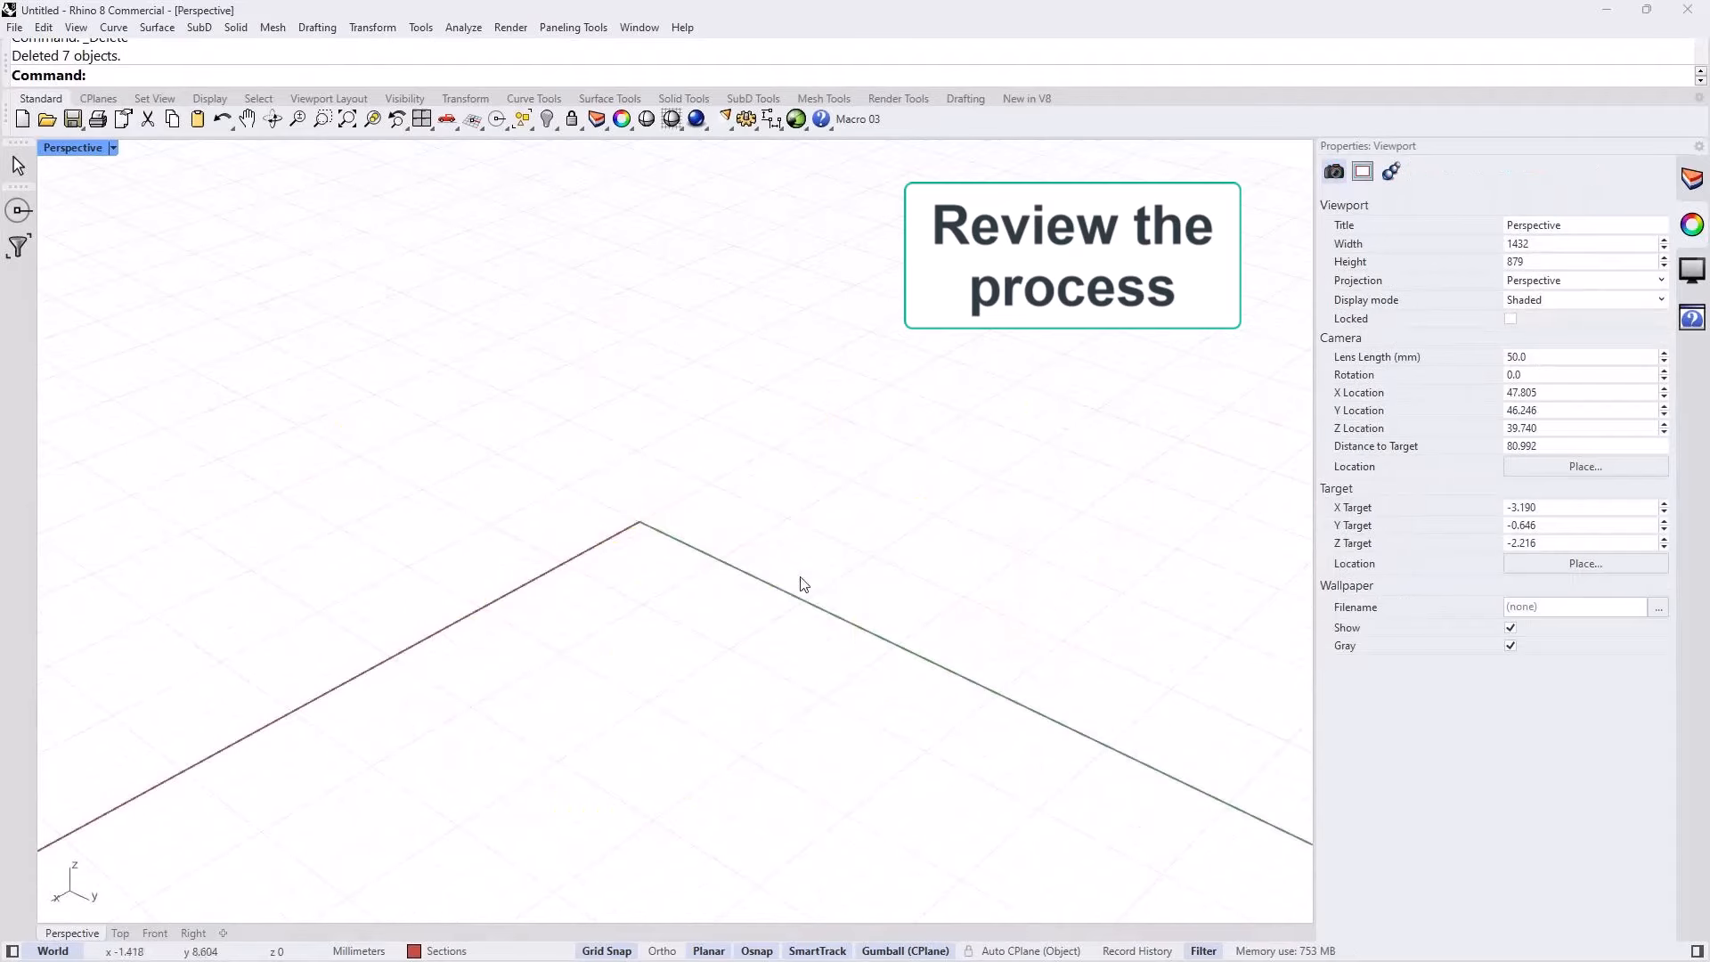
pyautogui.click(1687, 181)
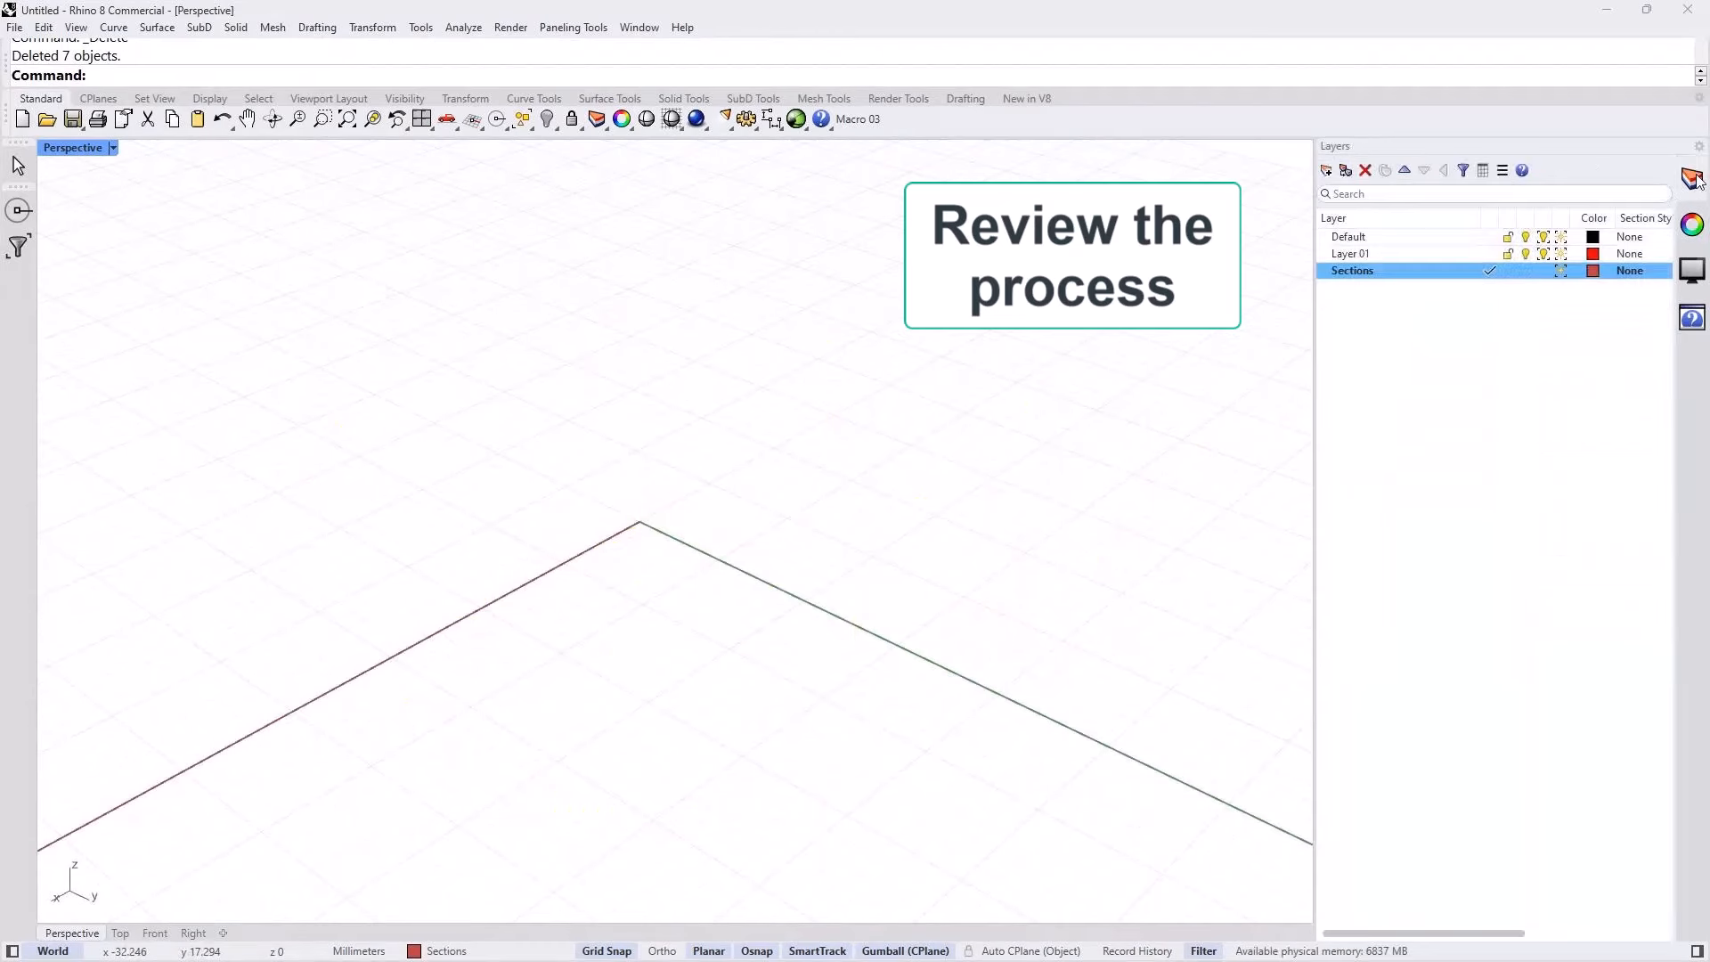
pyautogui.click(1484, 237)
pyautogui.click(1489, 236)
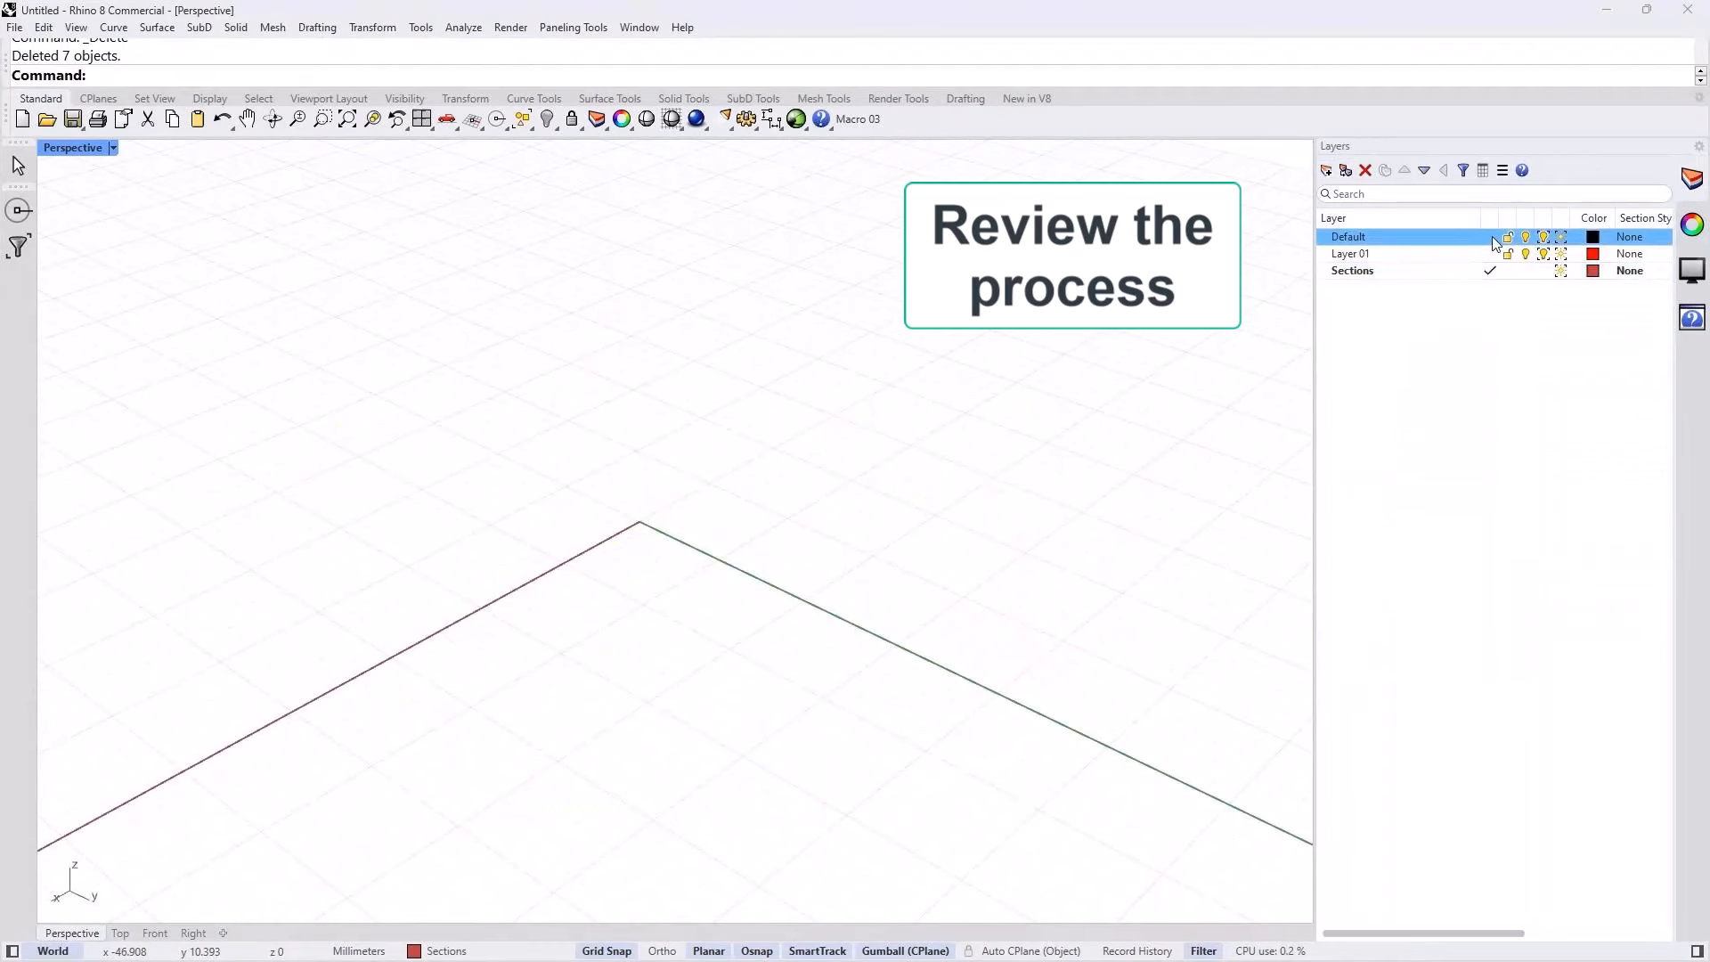
# Step: Create a box on the Default layer with its base spanning both sides of the X axis near the origin
pyautogui.write('Bo')
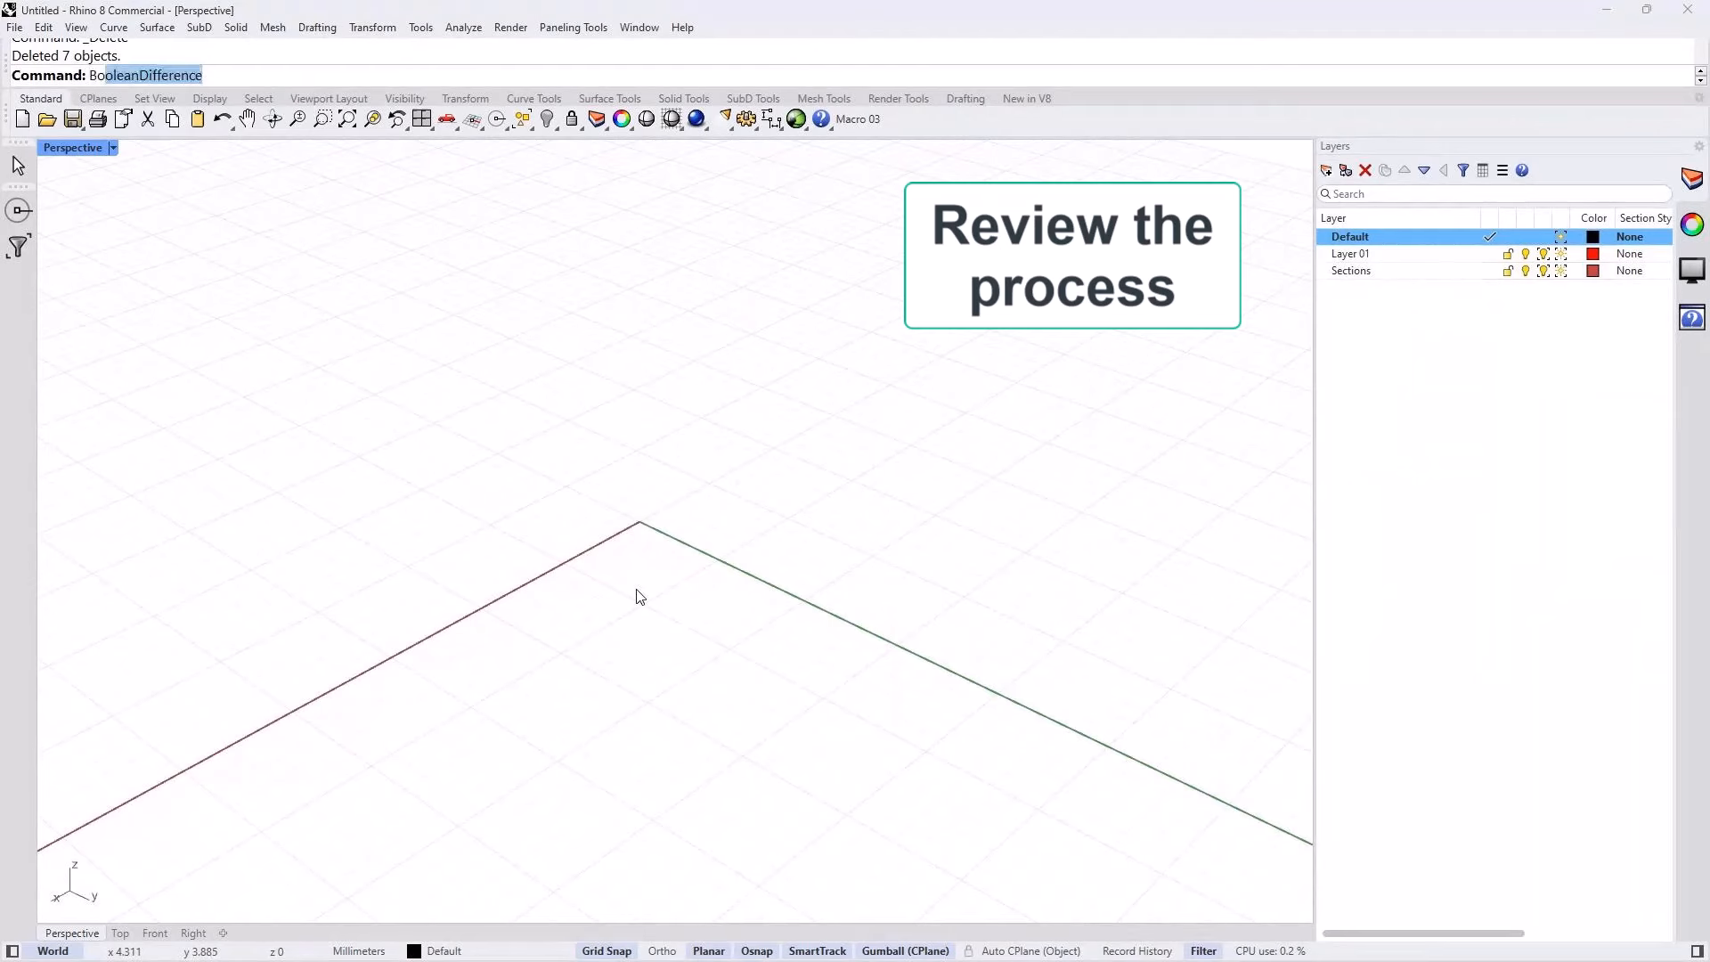
pyautogui.write('x')
pyautogui.press('Return')
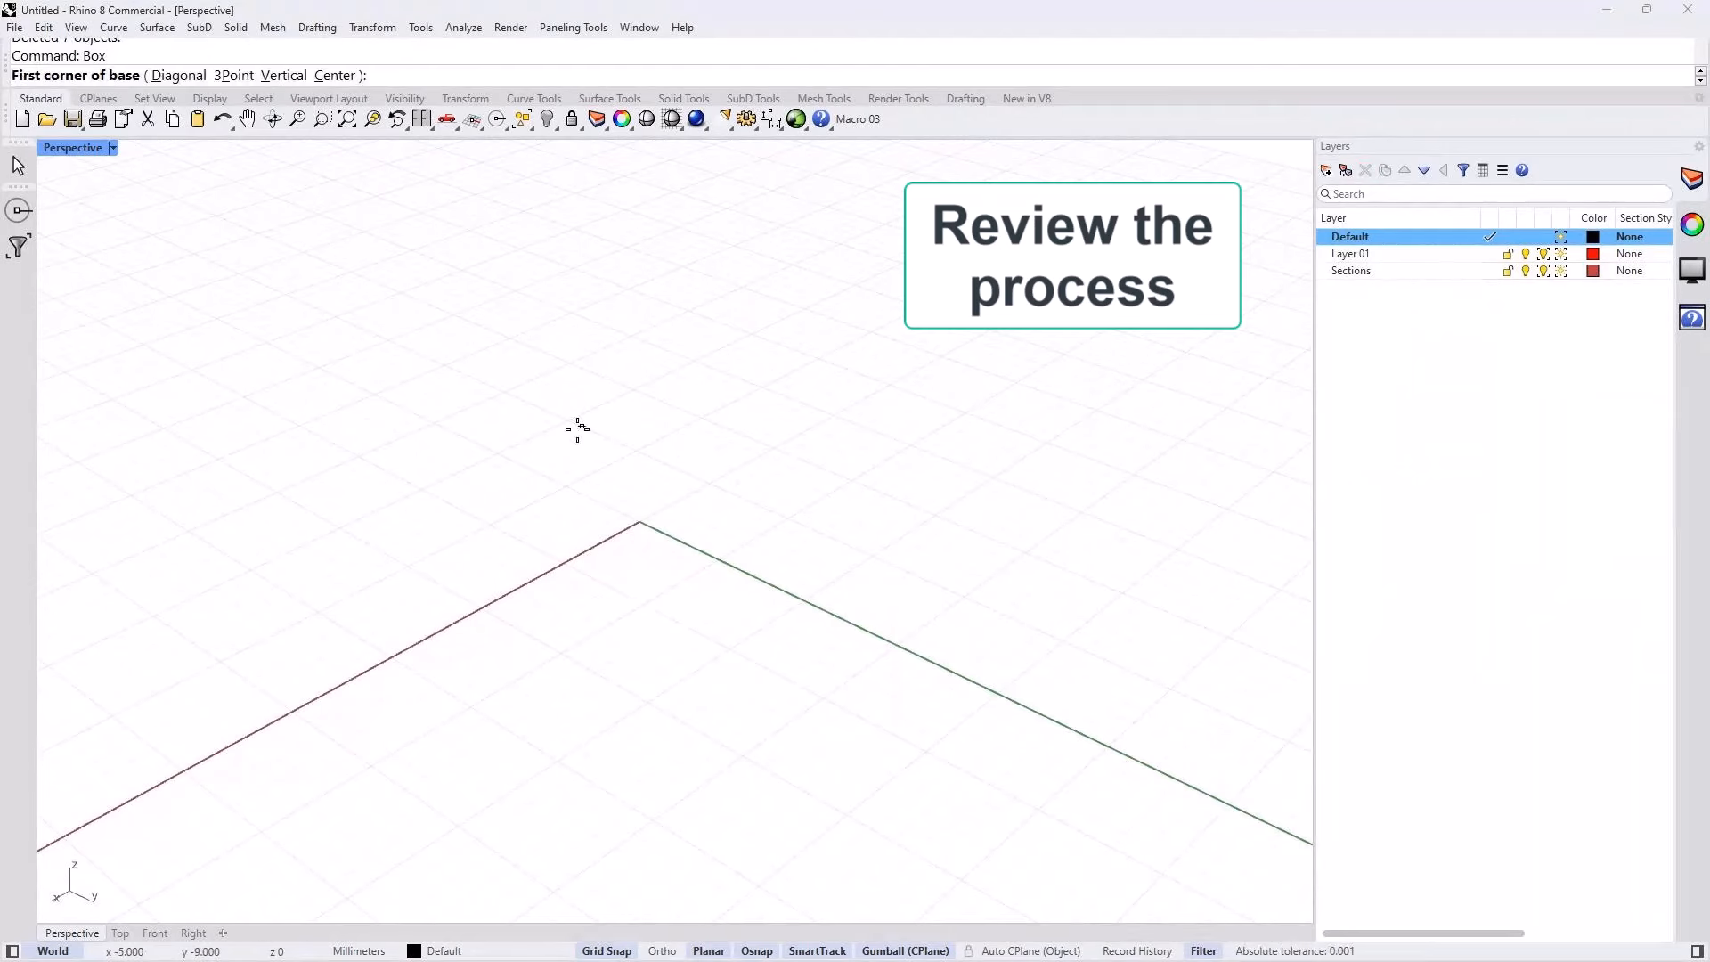
pyautogui.click(608, 413)
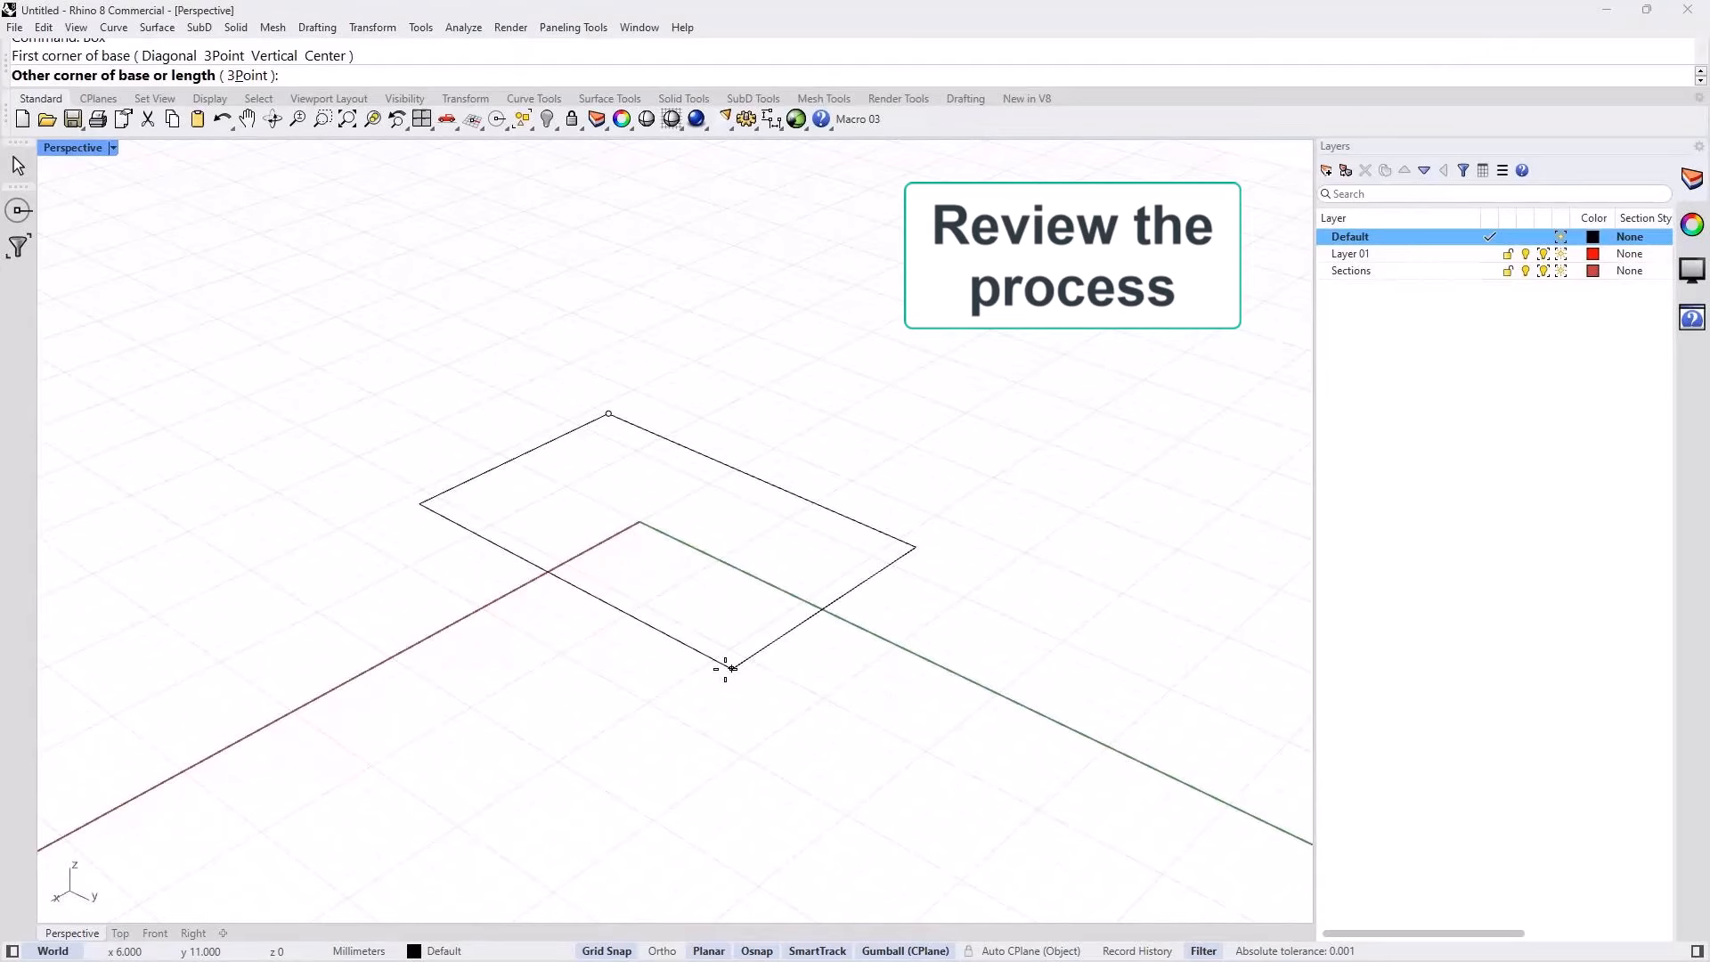
pyautogui.click(726, 669)
pyautogui.click(661, 499)
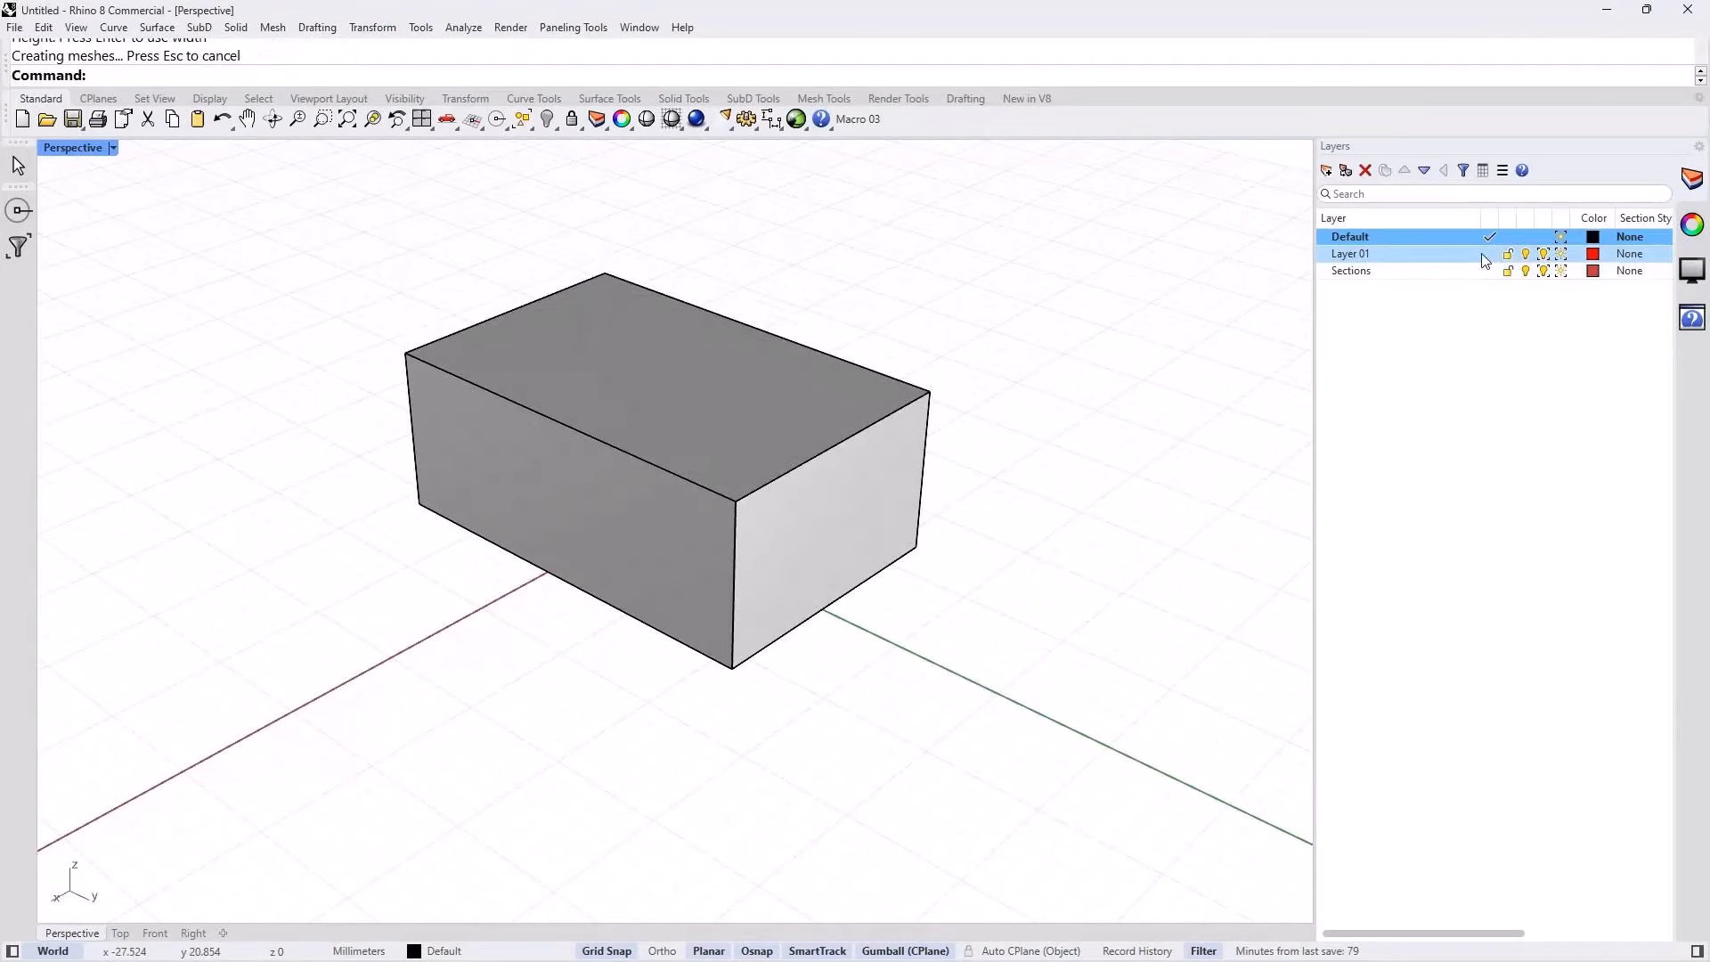
# Step: Make Layer 01 current and create a cone on the X axis beside the box
pyautogui.click(1488, 255)
pyautogui.write('Cone')
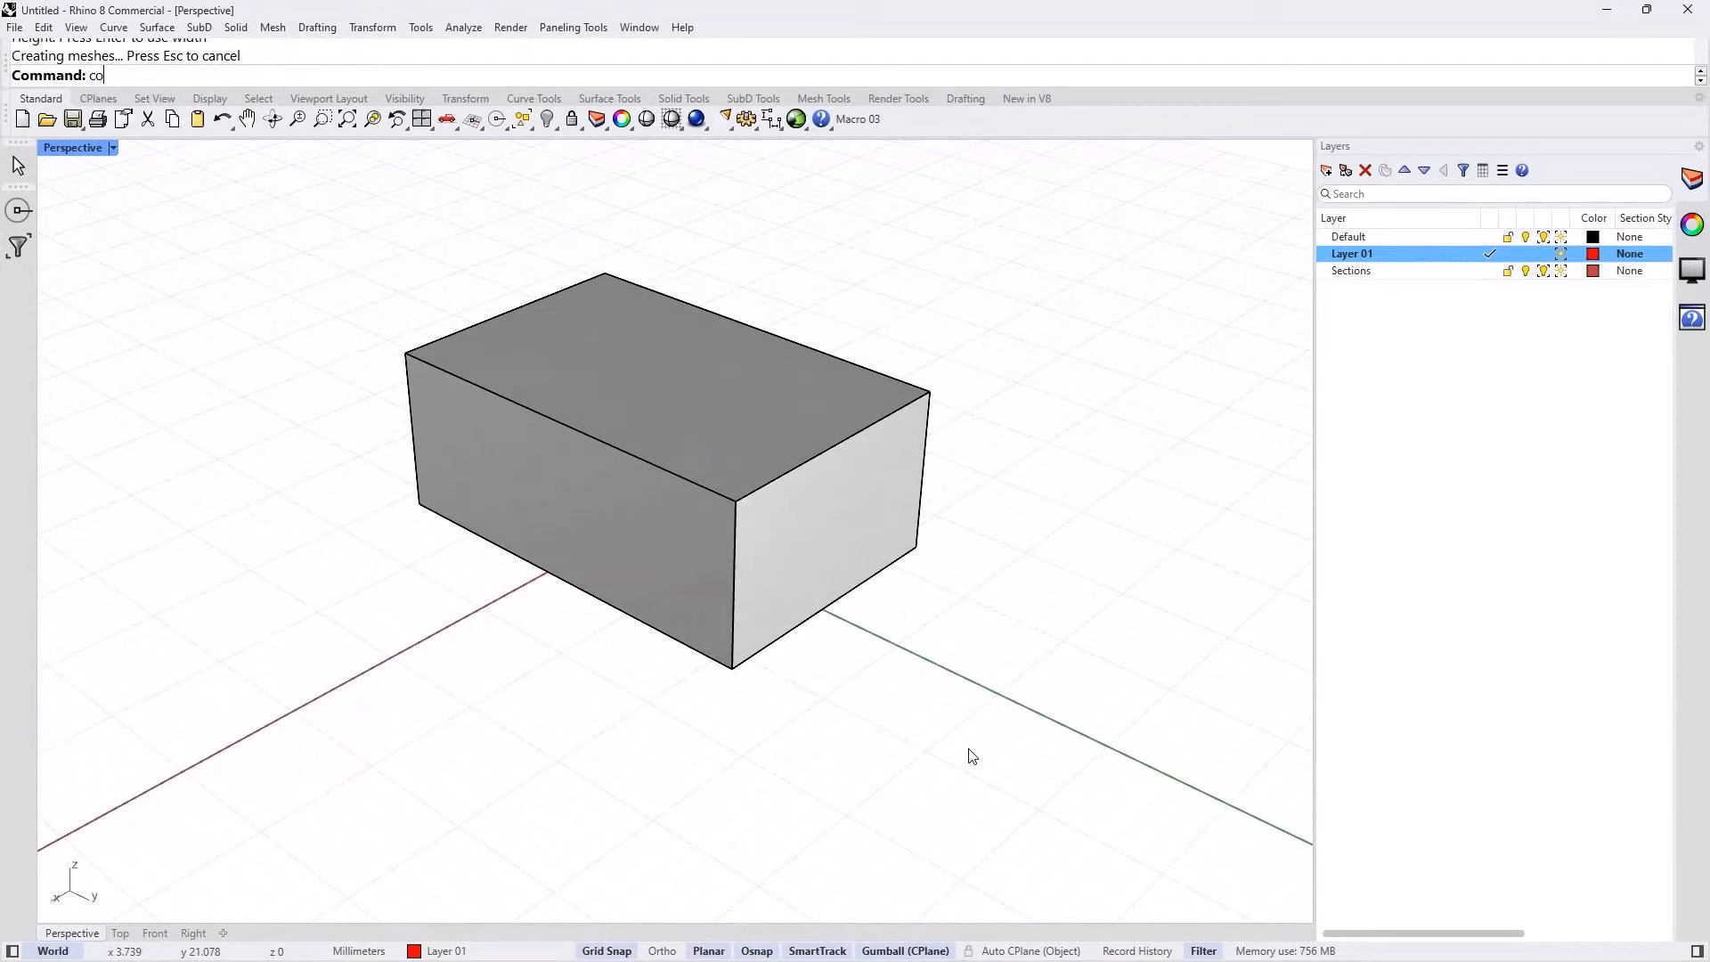
pyautogui.press('Return')
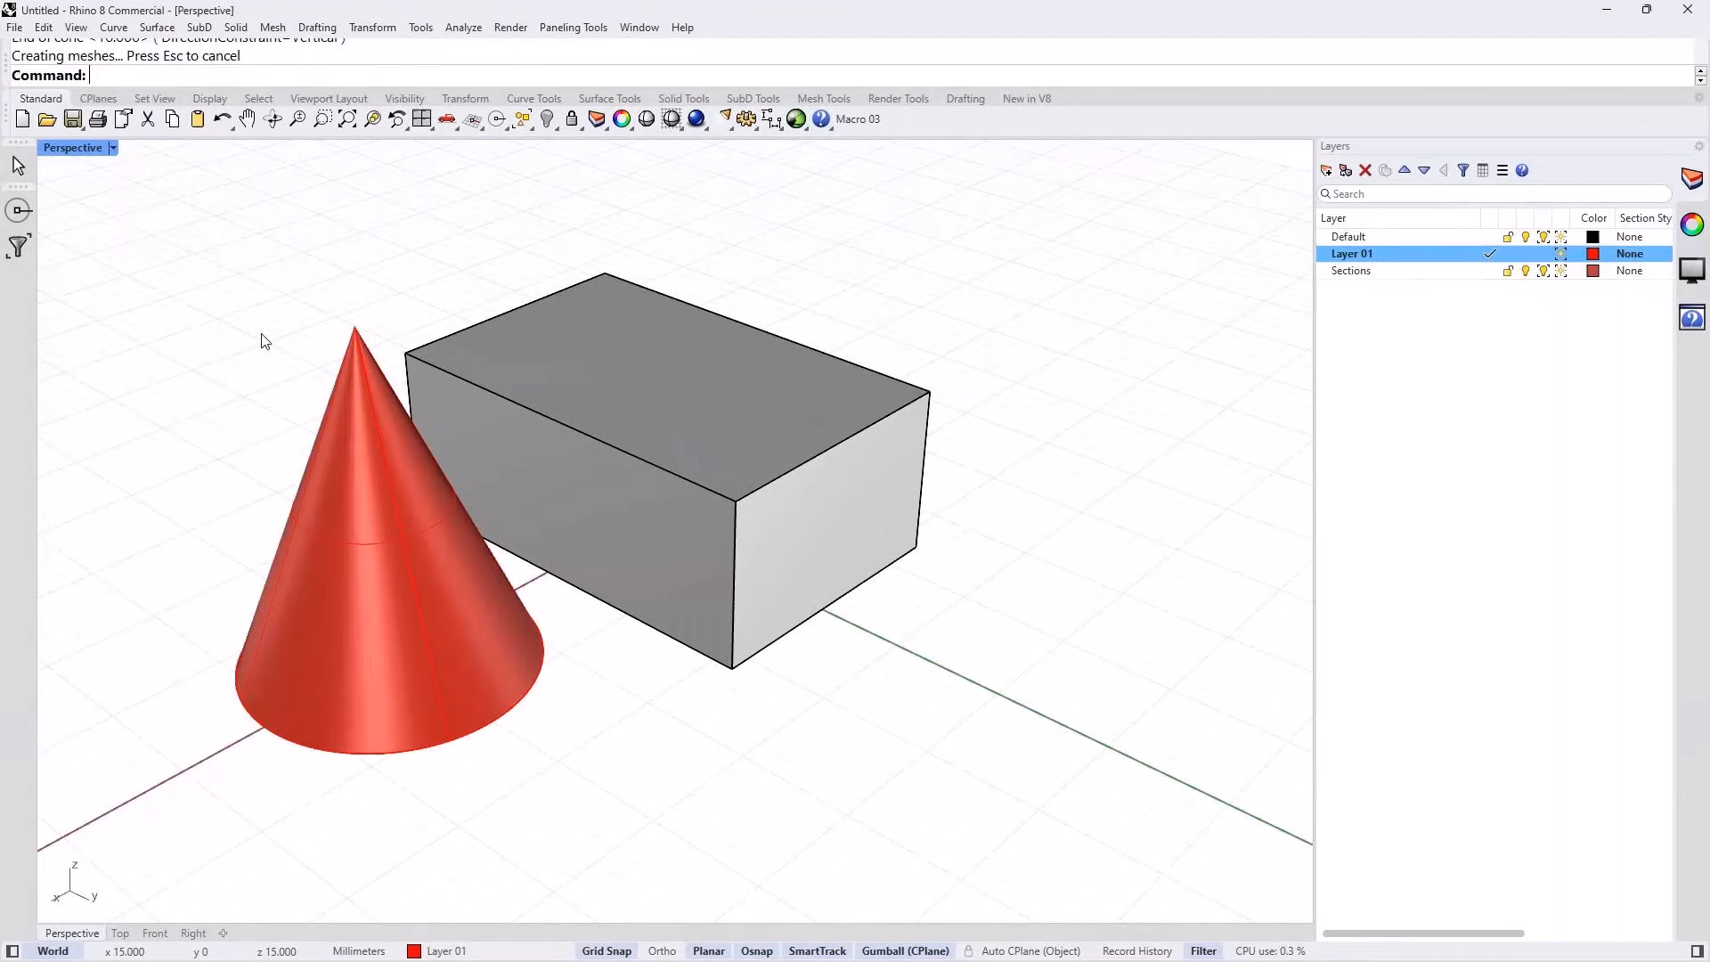
# Step: Make the Sections layer current and create a Vertical ClippingPlane about 58 mm long along the X axis through the cone and box
pyautogui.click(1490, 271)
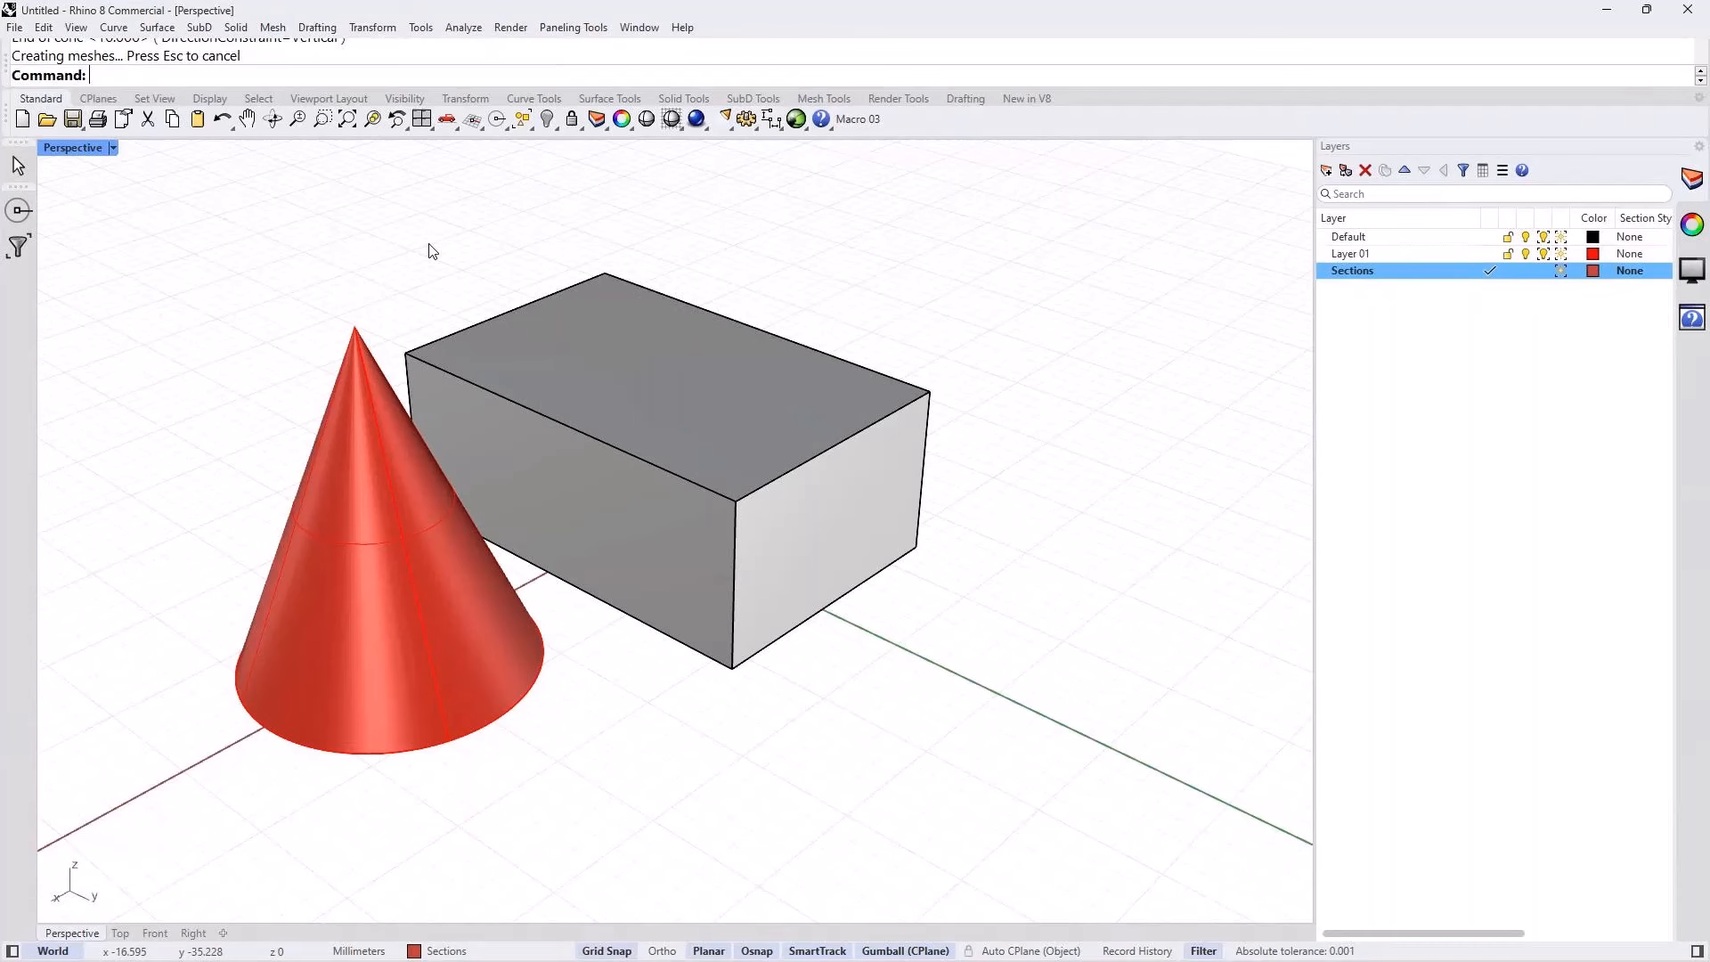
pyautogui.write('Clipping')
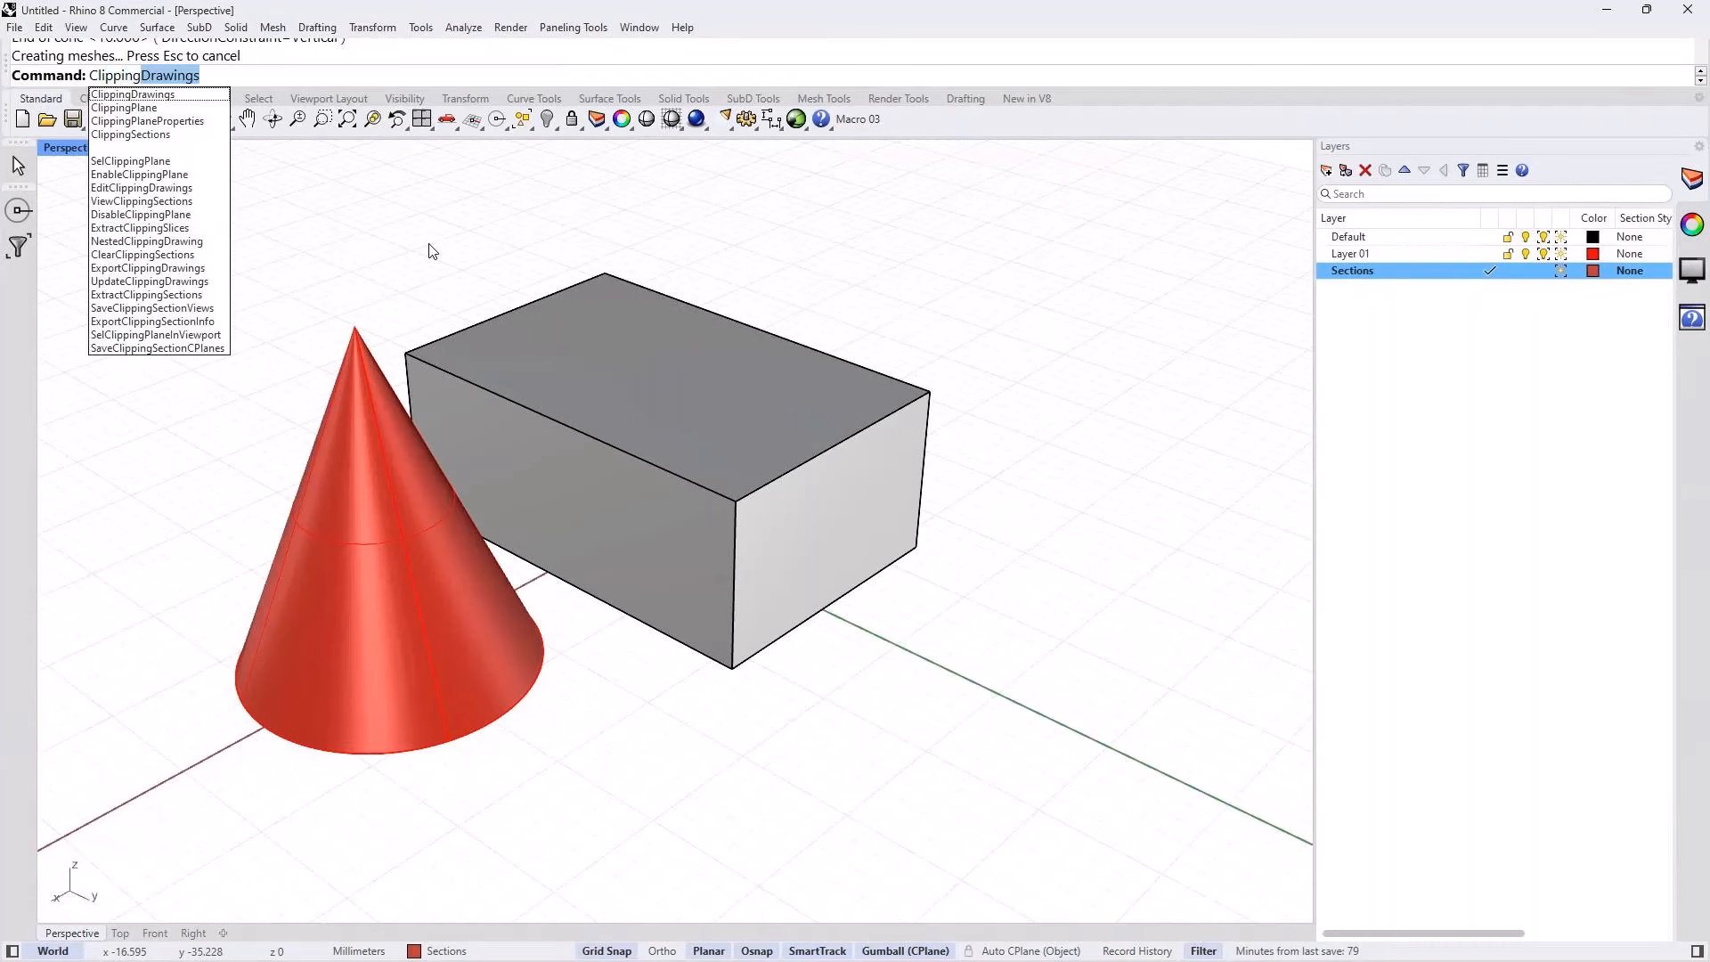
pyautogui.write('P')
pyautogui.press('Return')
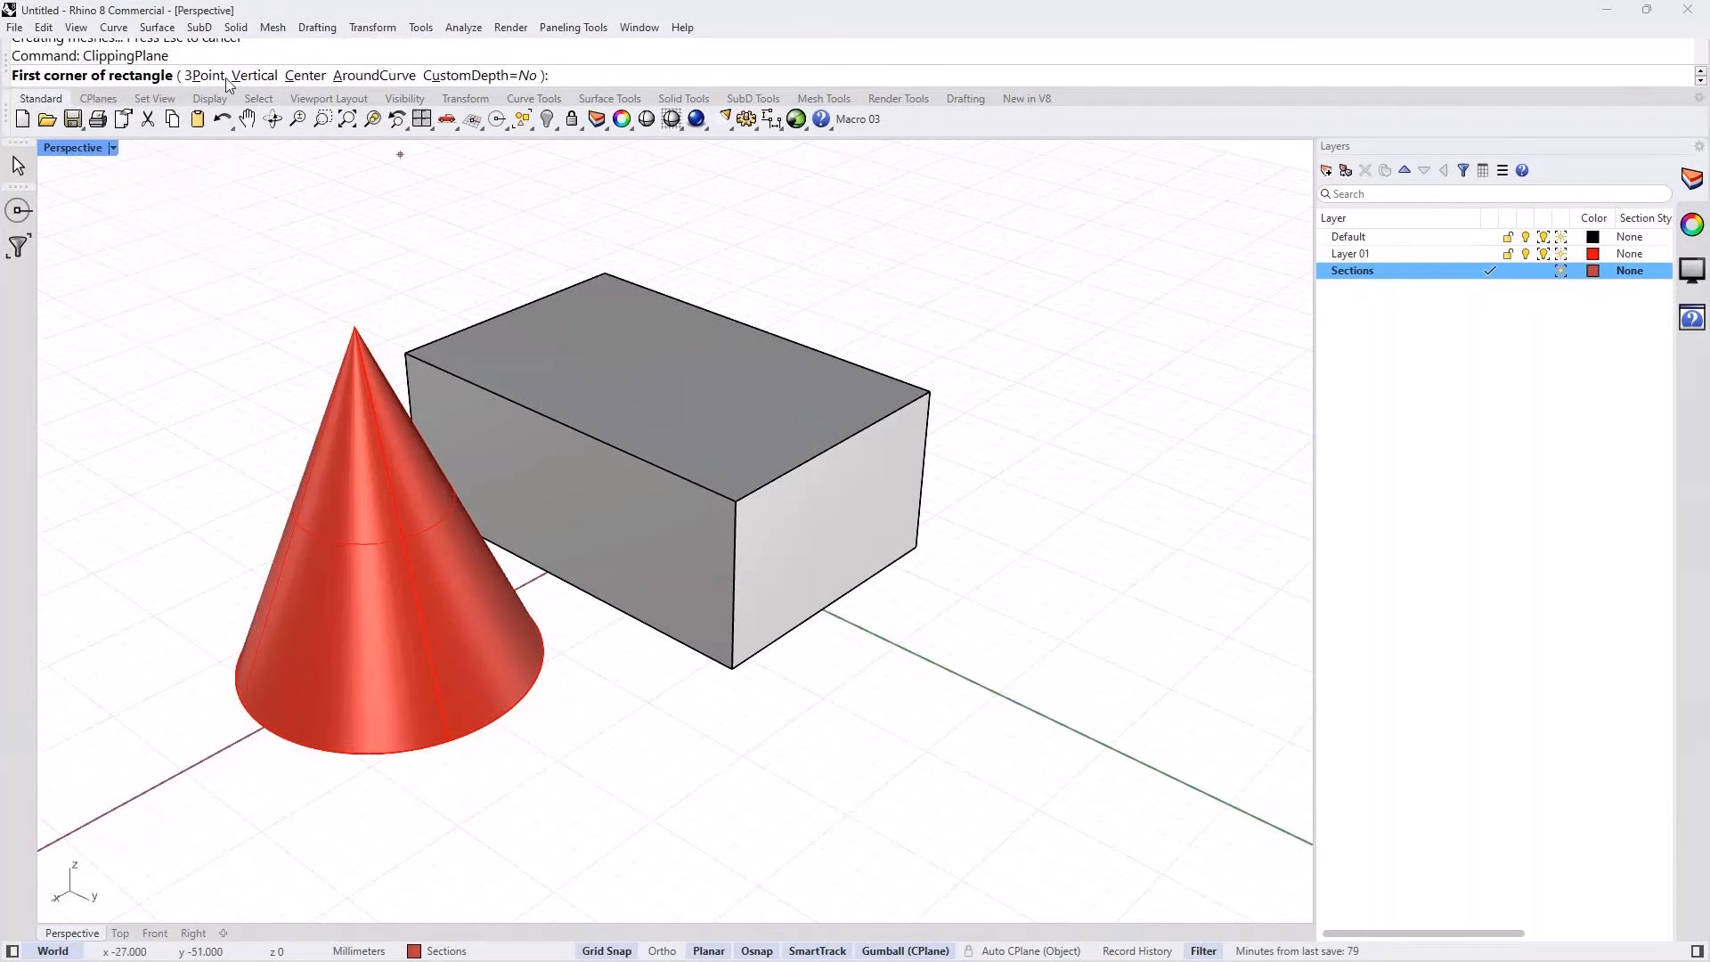
pyautogui.click(252, 77)
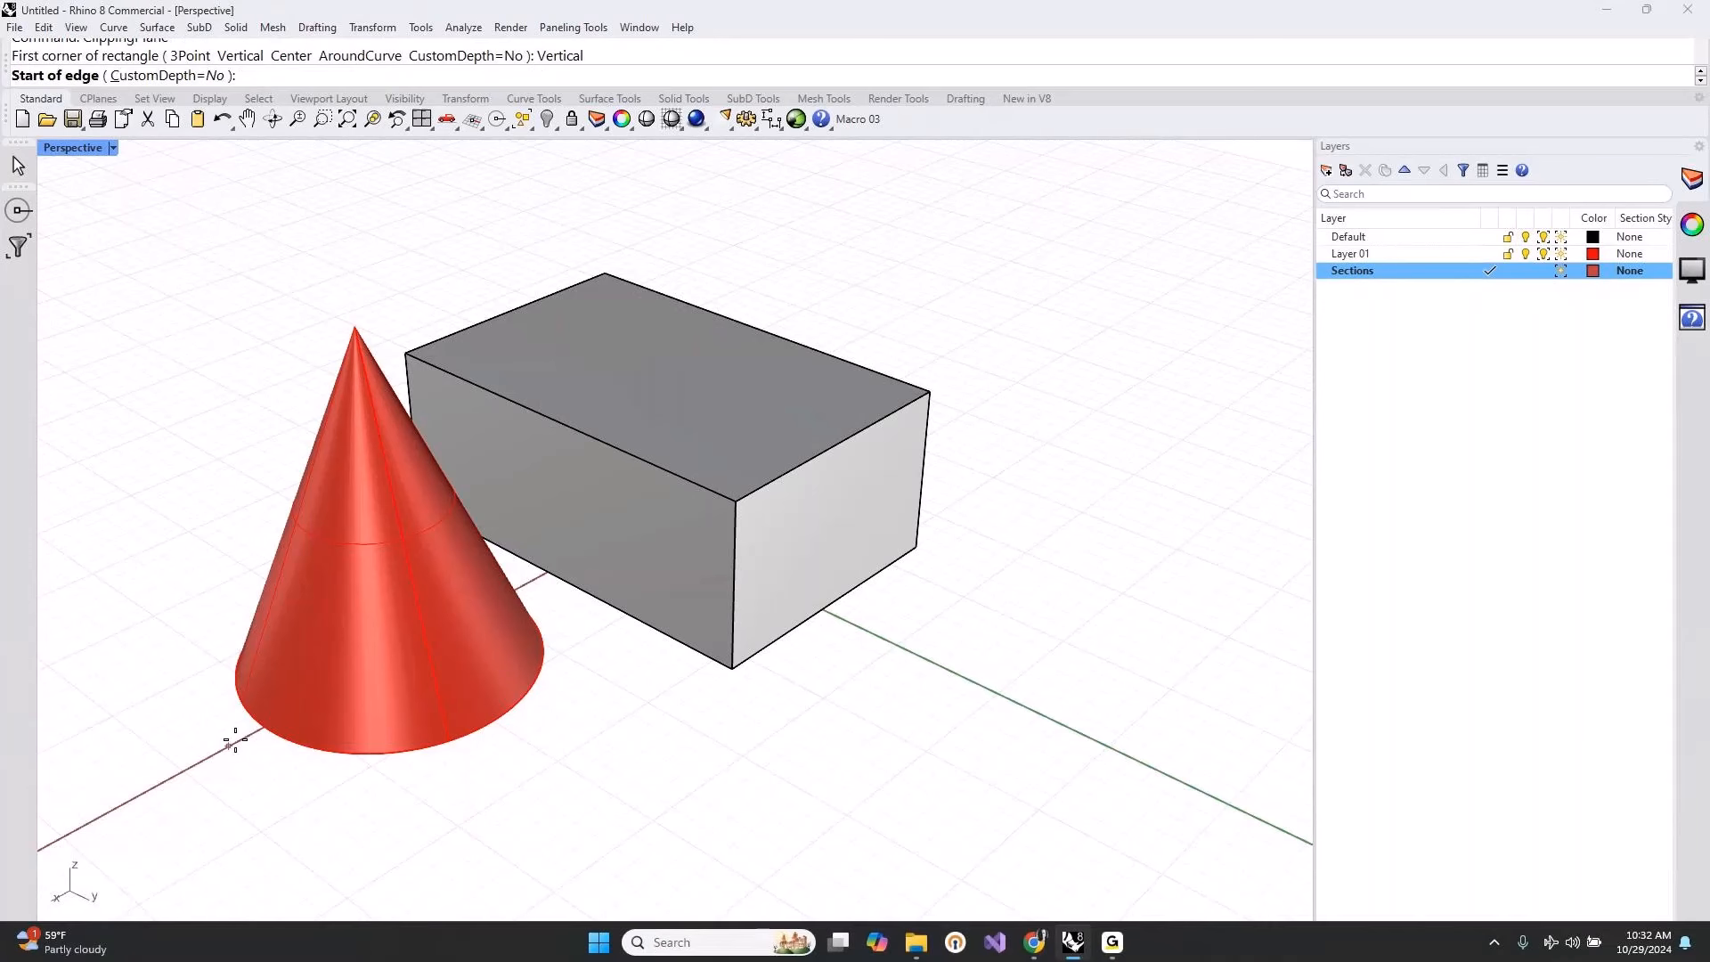
pyautogui.click(229, 745)
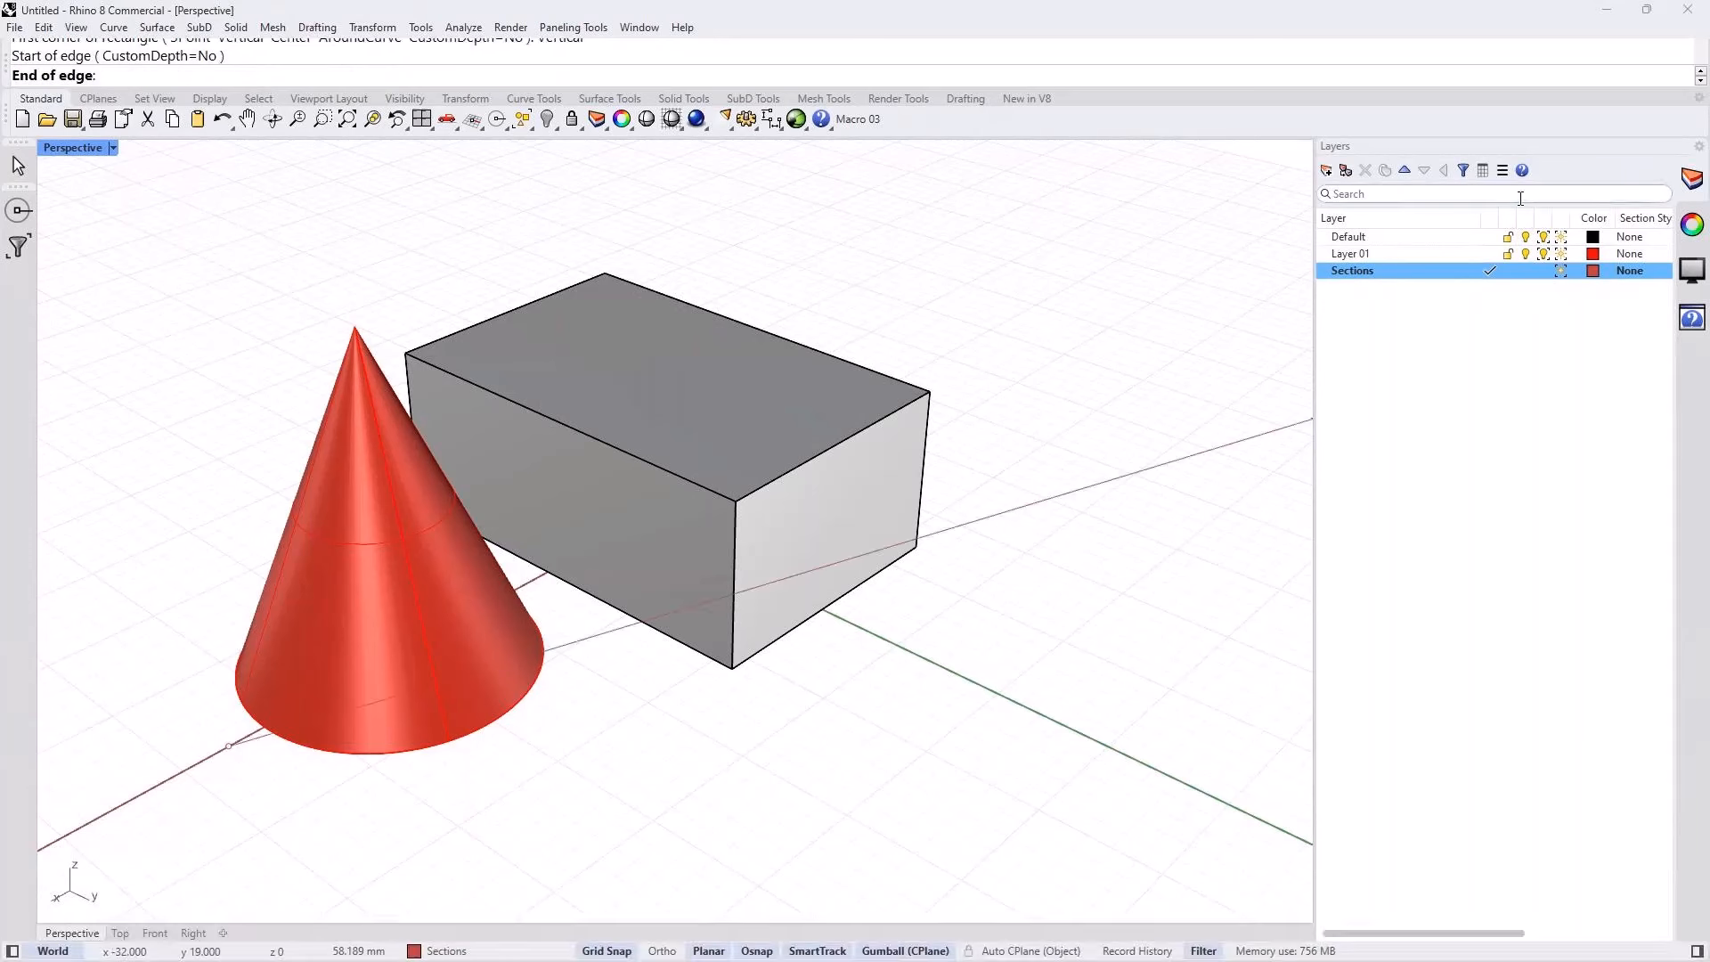
pyautogui.click(1042, 308)
pyautogui.click(967, 181)
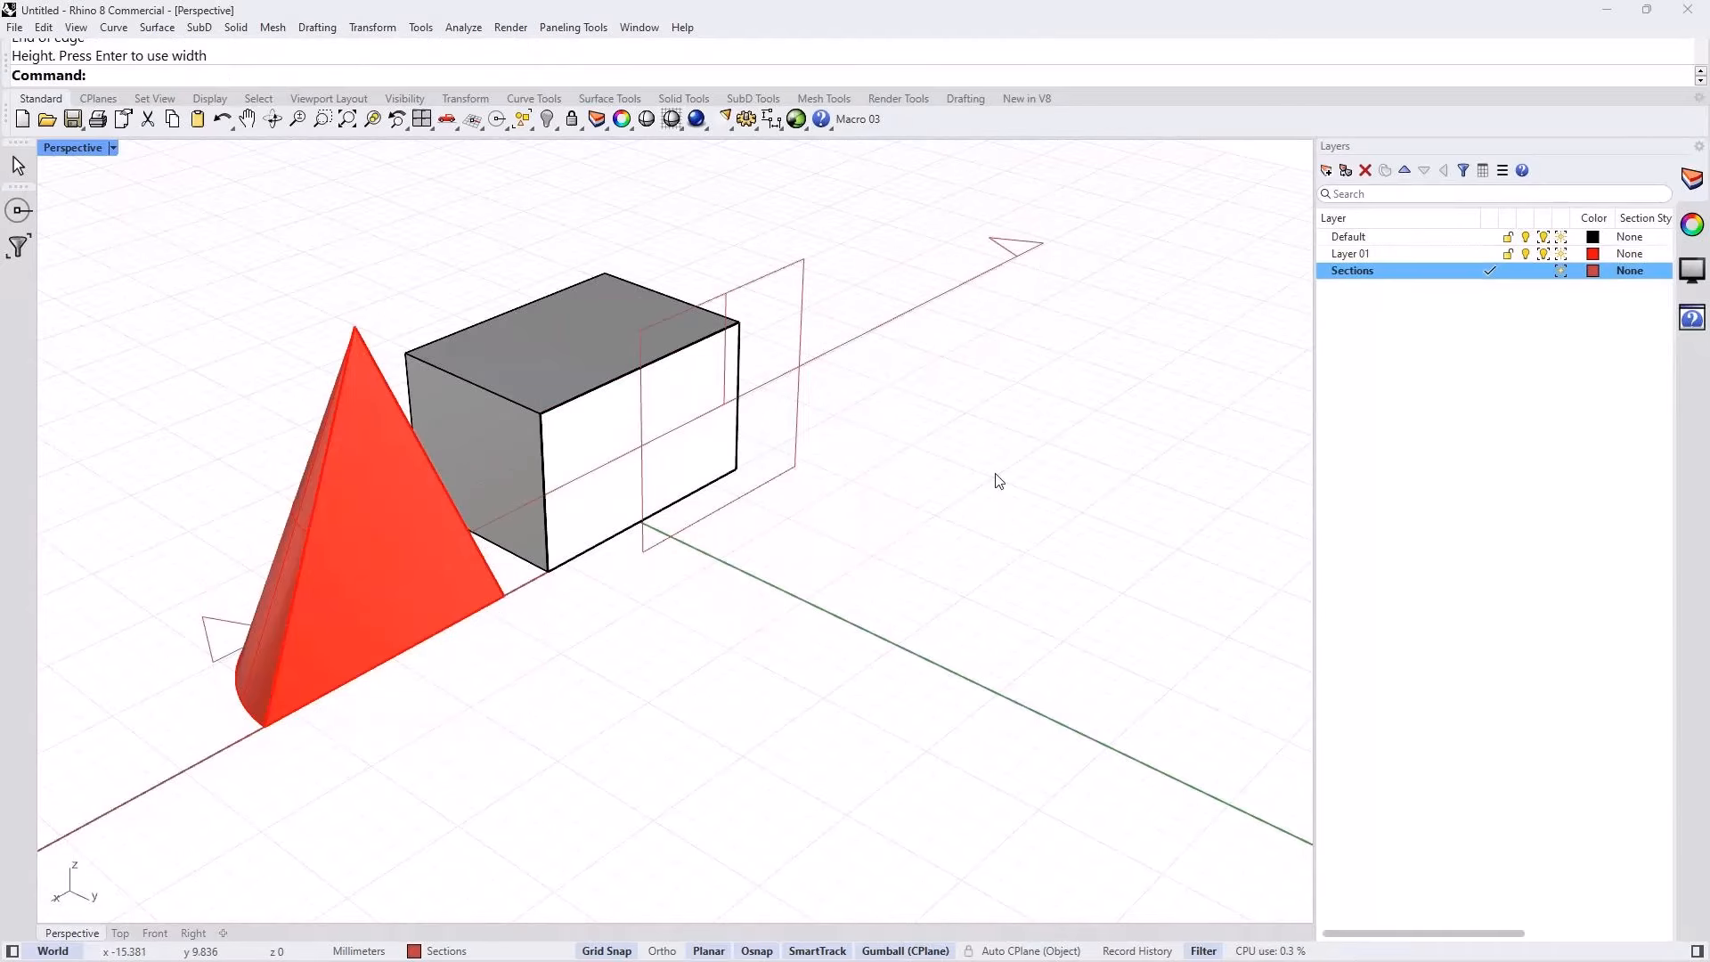
# Step: Name the new clipping plane SEC_01 and set its label to Text
pyautogui.click(902, 324)
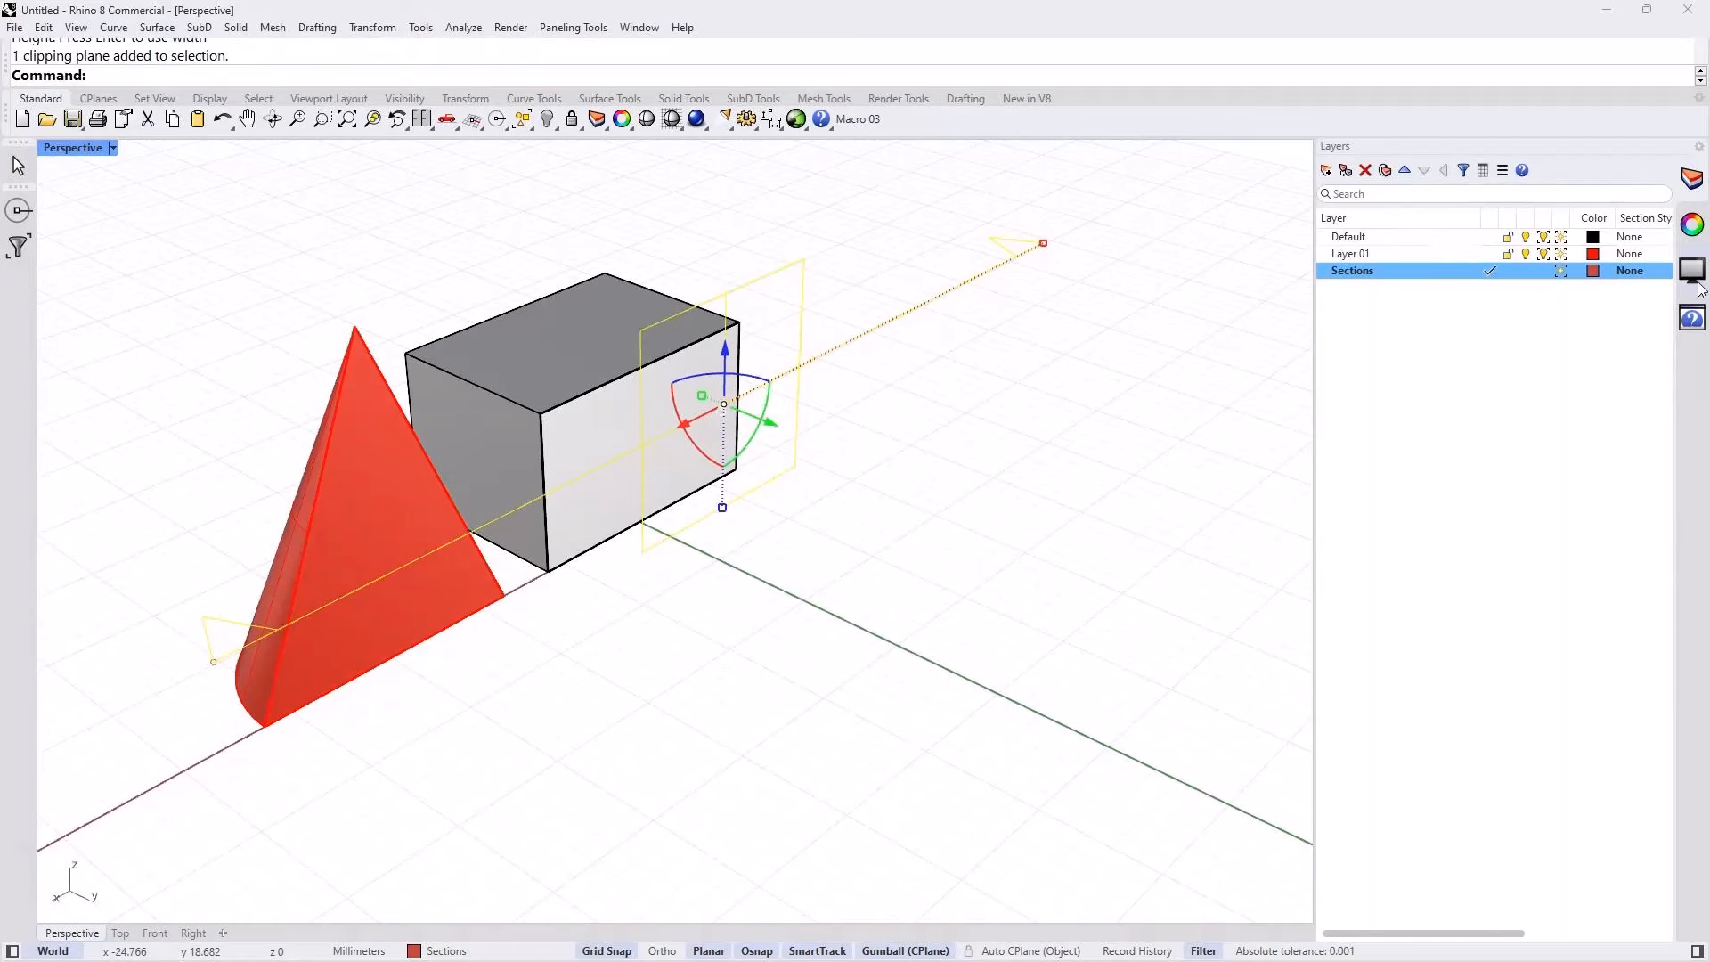
pyautogui.click(1697, 223)
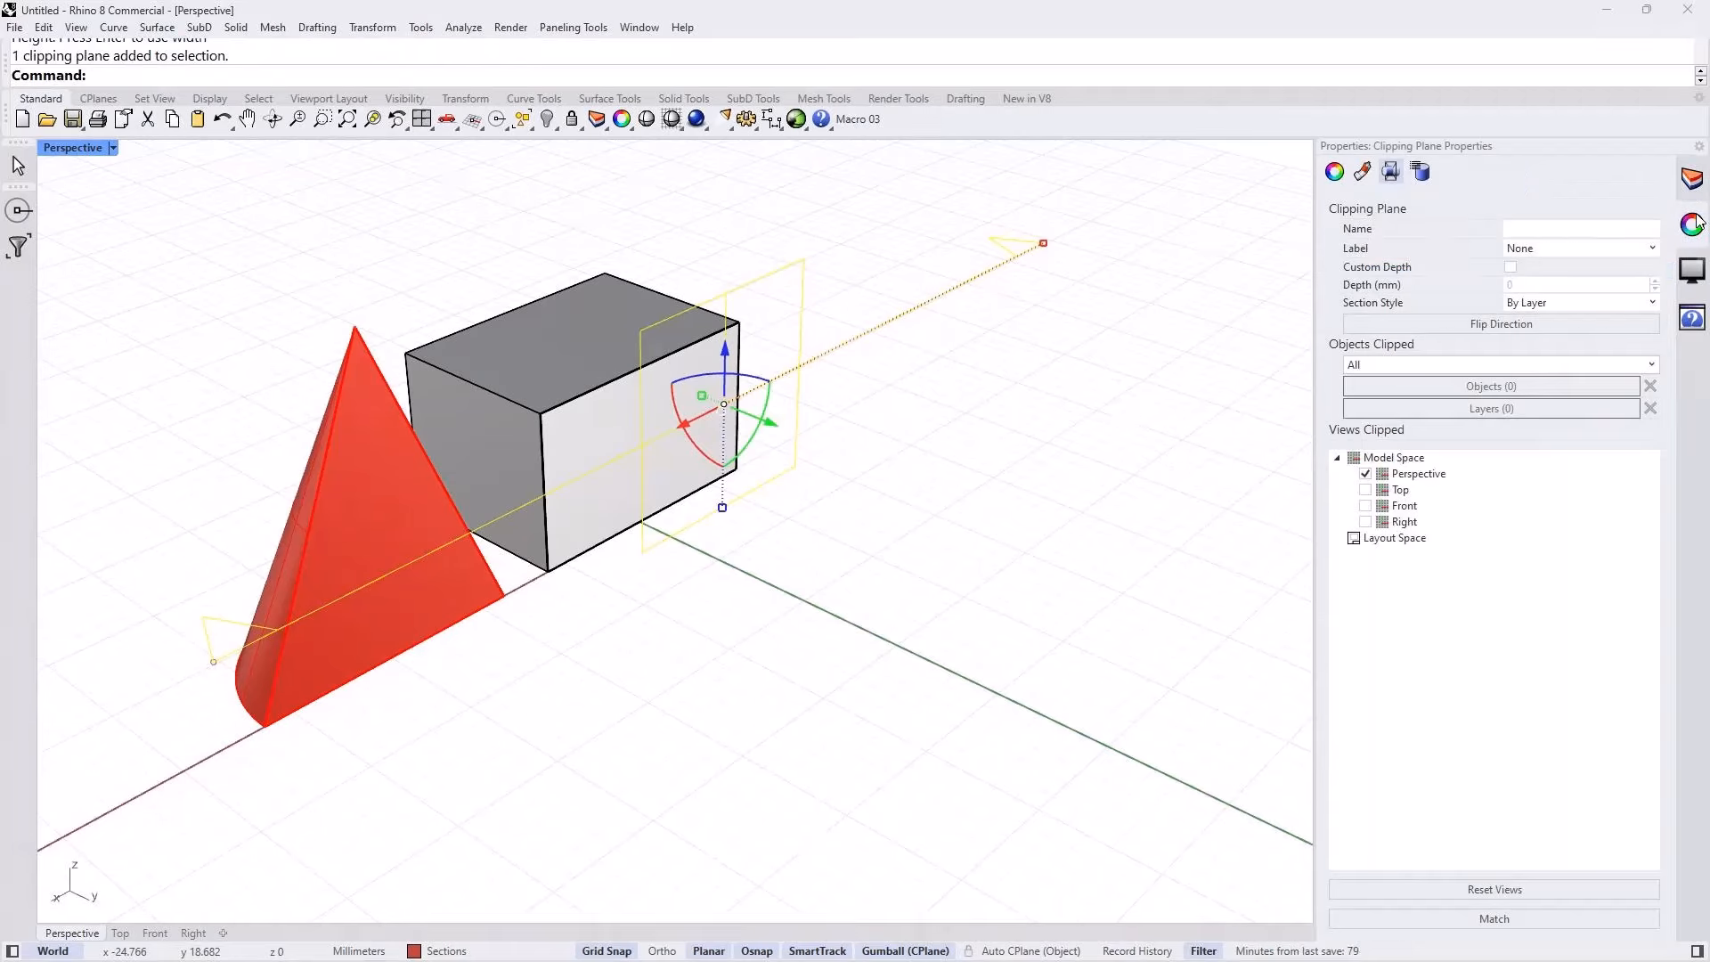
pyautogui.click(1519, 230)
pyautogui.write('SEC_01')
pyautogui.click(1553, 249)
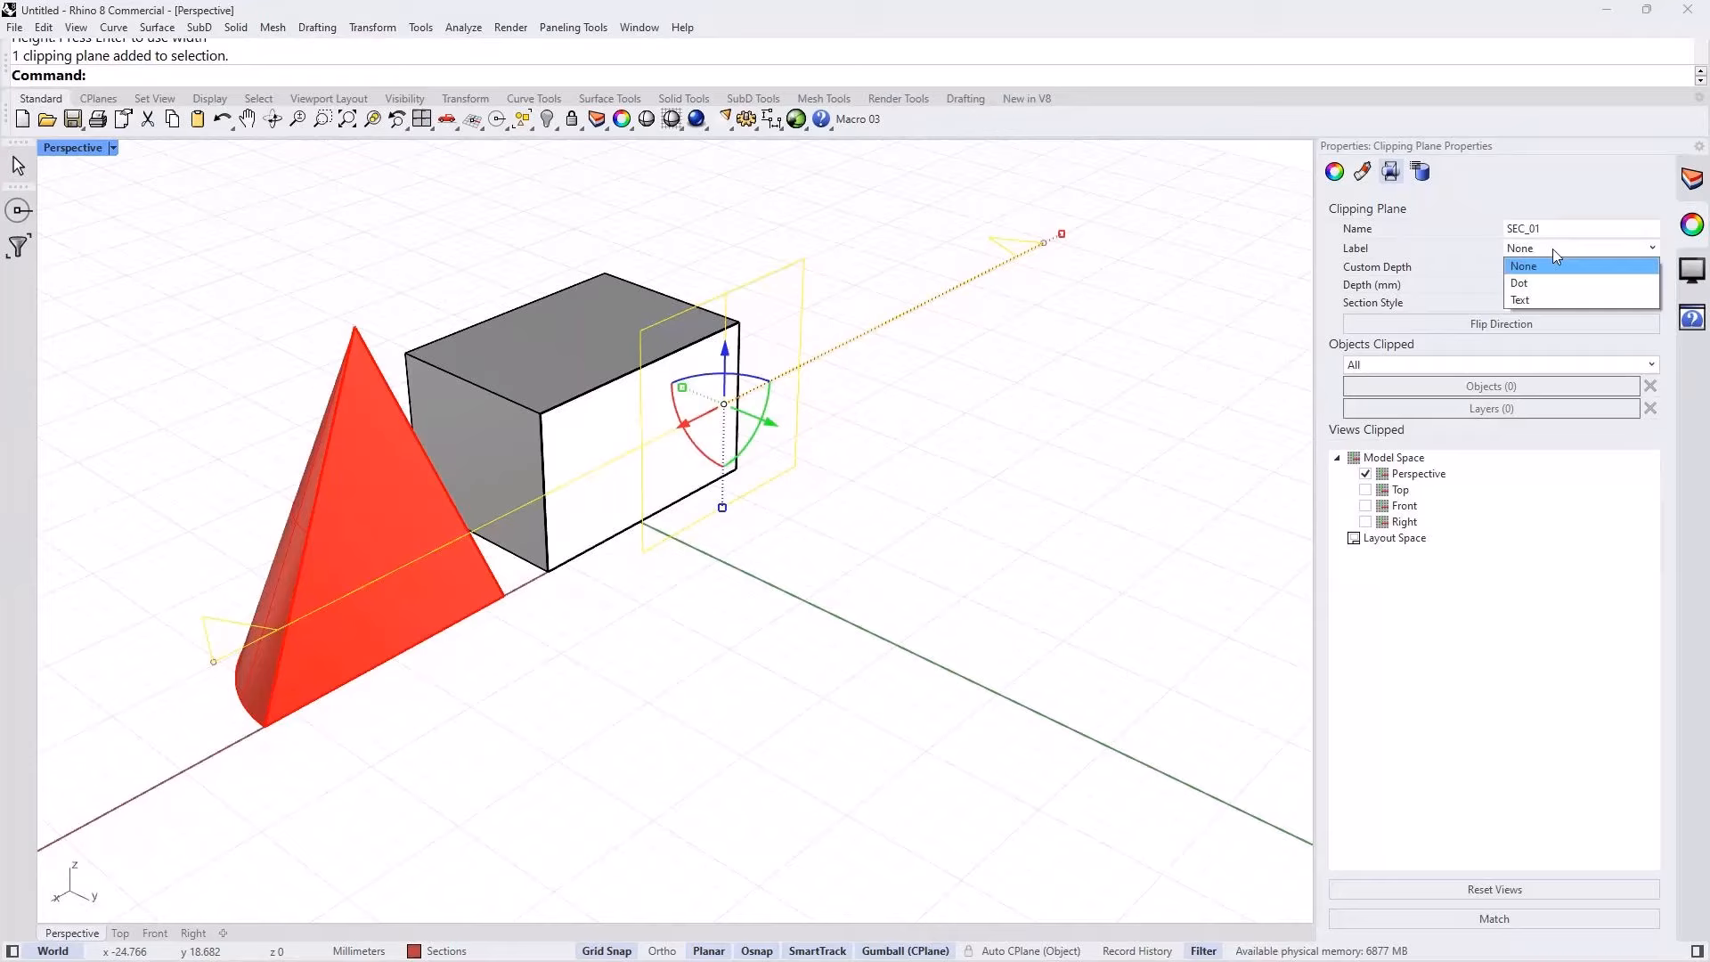
pyautogui.click(1524, 301)
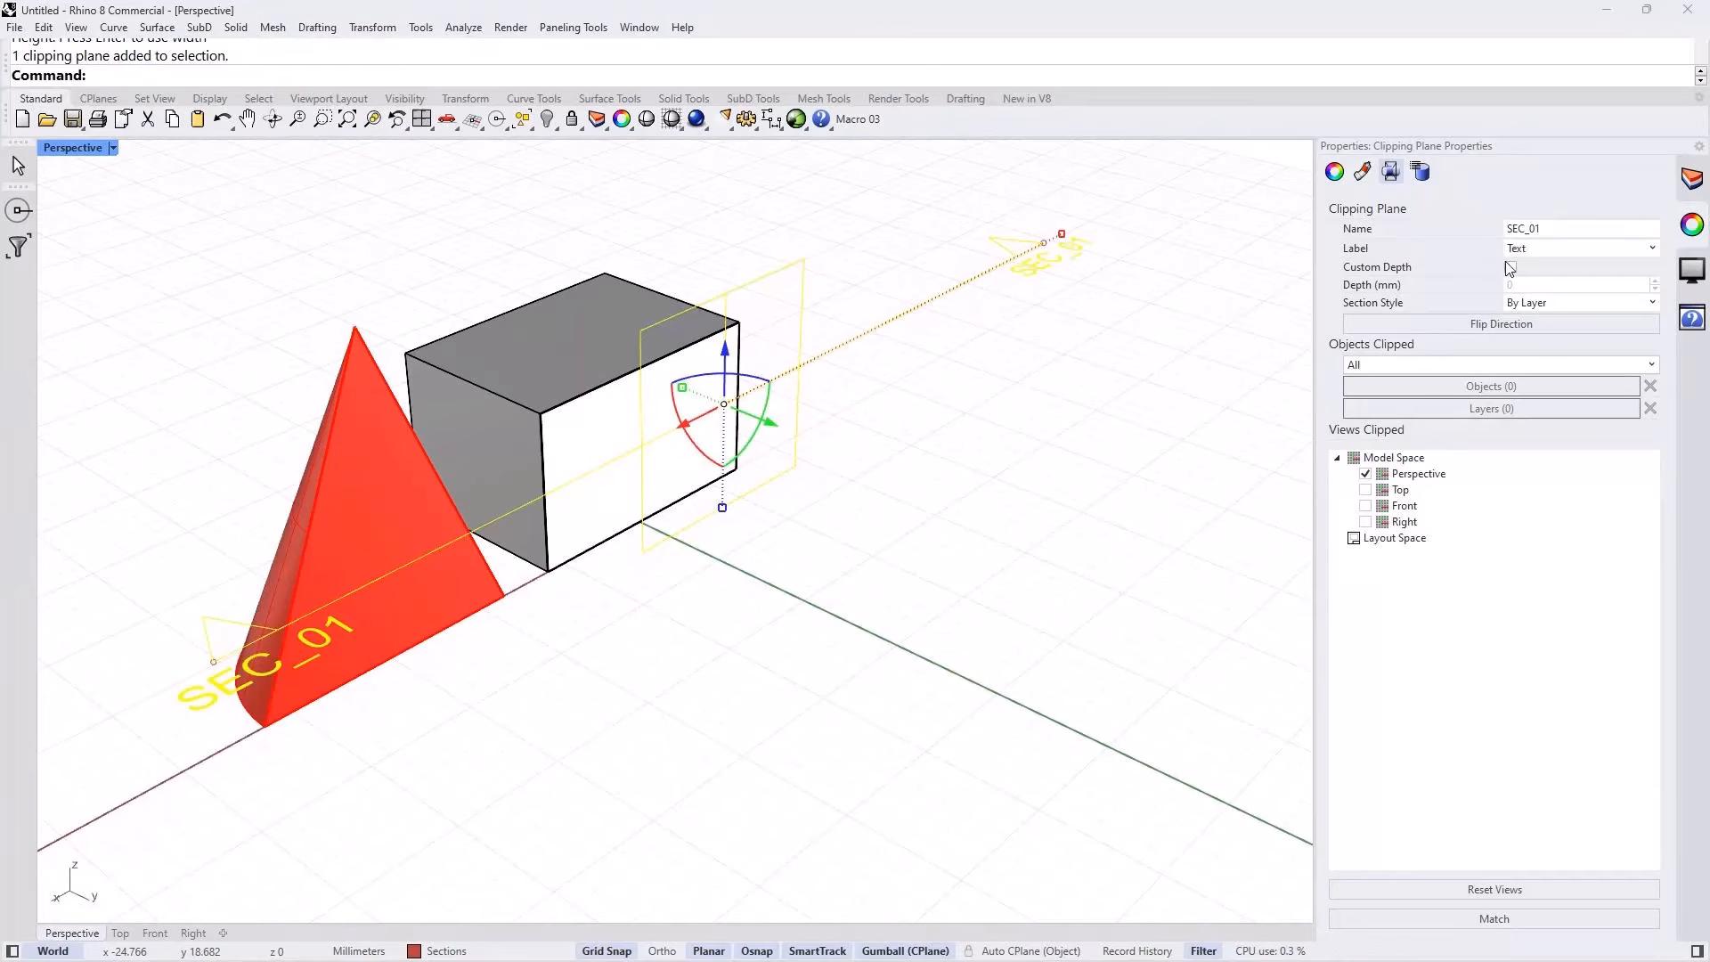
# Step: Enable Custom Depth for the SEC_01 clipping plane and set the depth to 2 mm
pyautogui.click(1511, 267)
pyautogui.moveTo(1512, 284); pyautogui.dragTo(1523, 284)
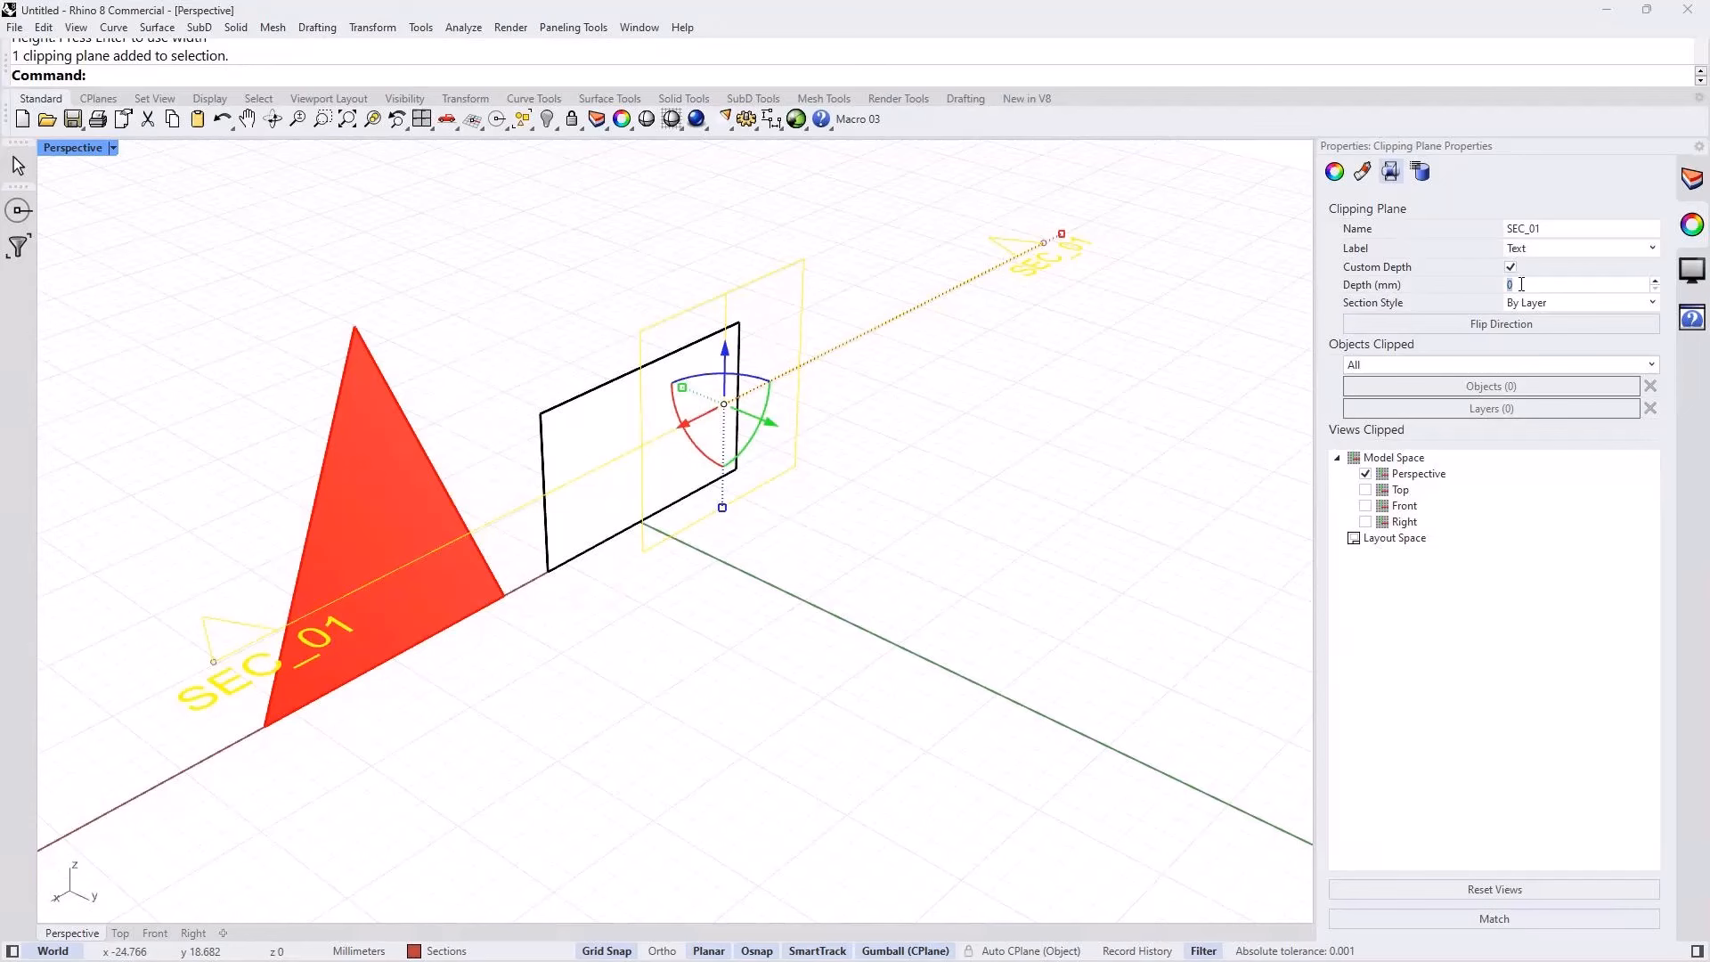
pyautogui.write('2')
pyautogui.press('Return')
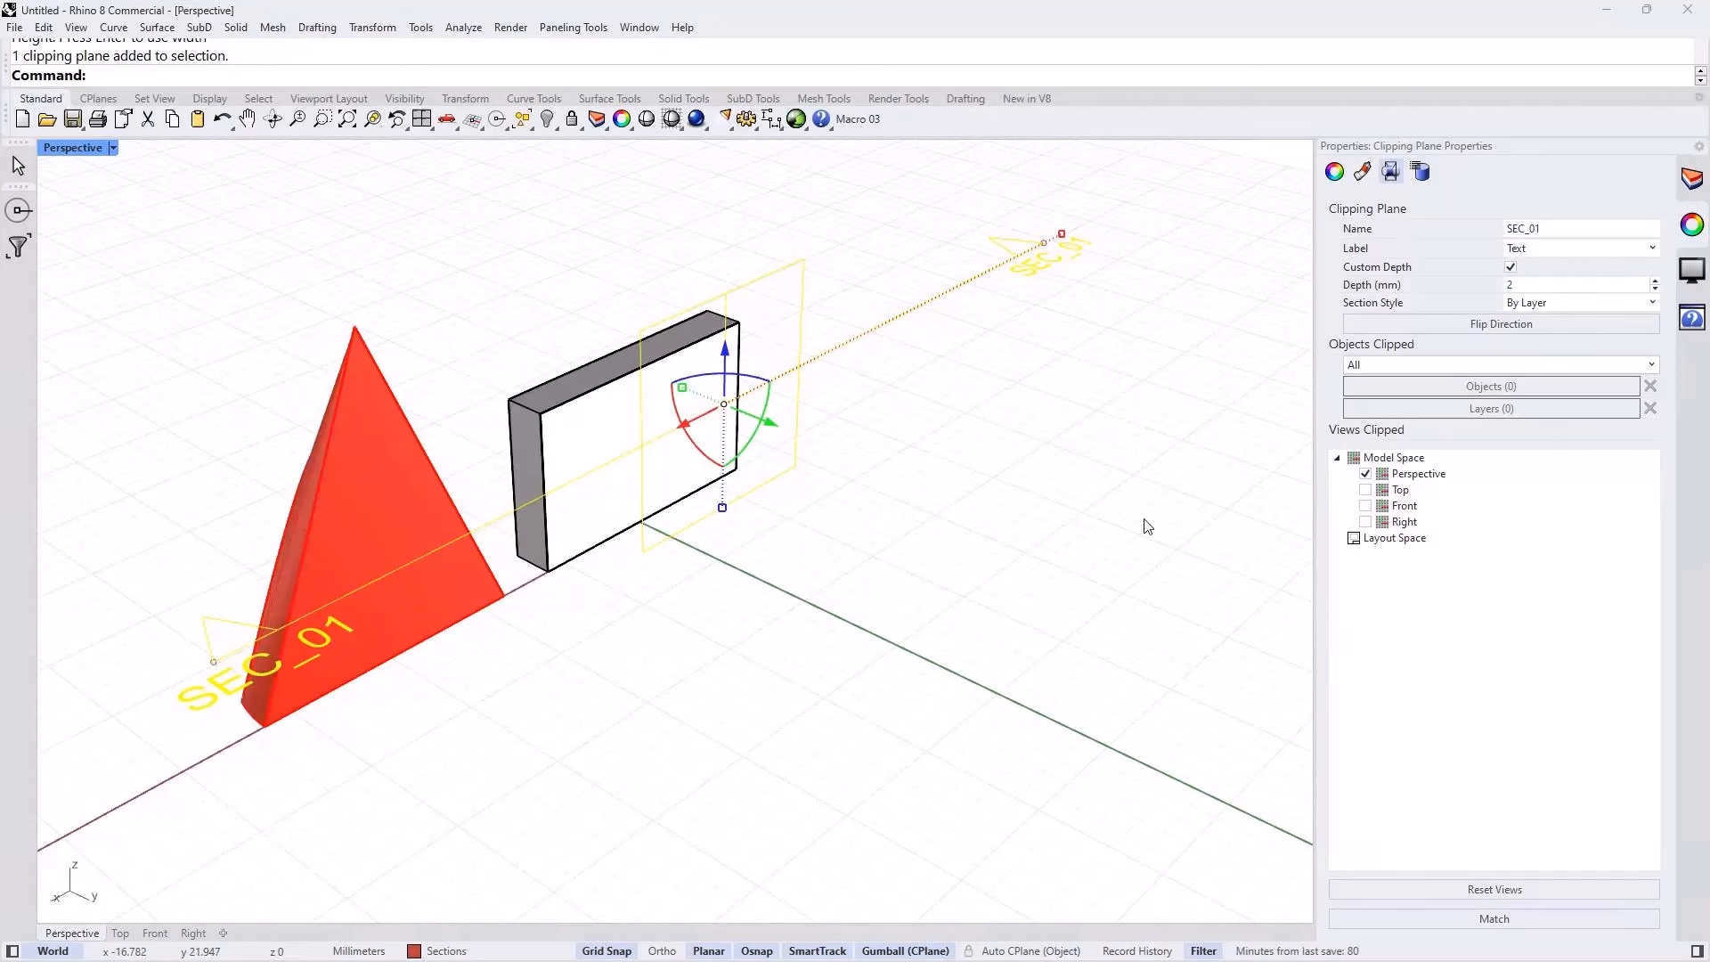
# Step: Toggle clipping of the Perspective view off and on, and flip the clipping plane's direction and back
pyautogui.click(1365, 475)
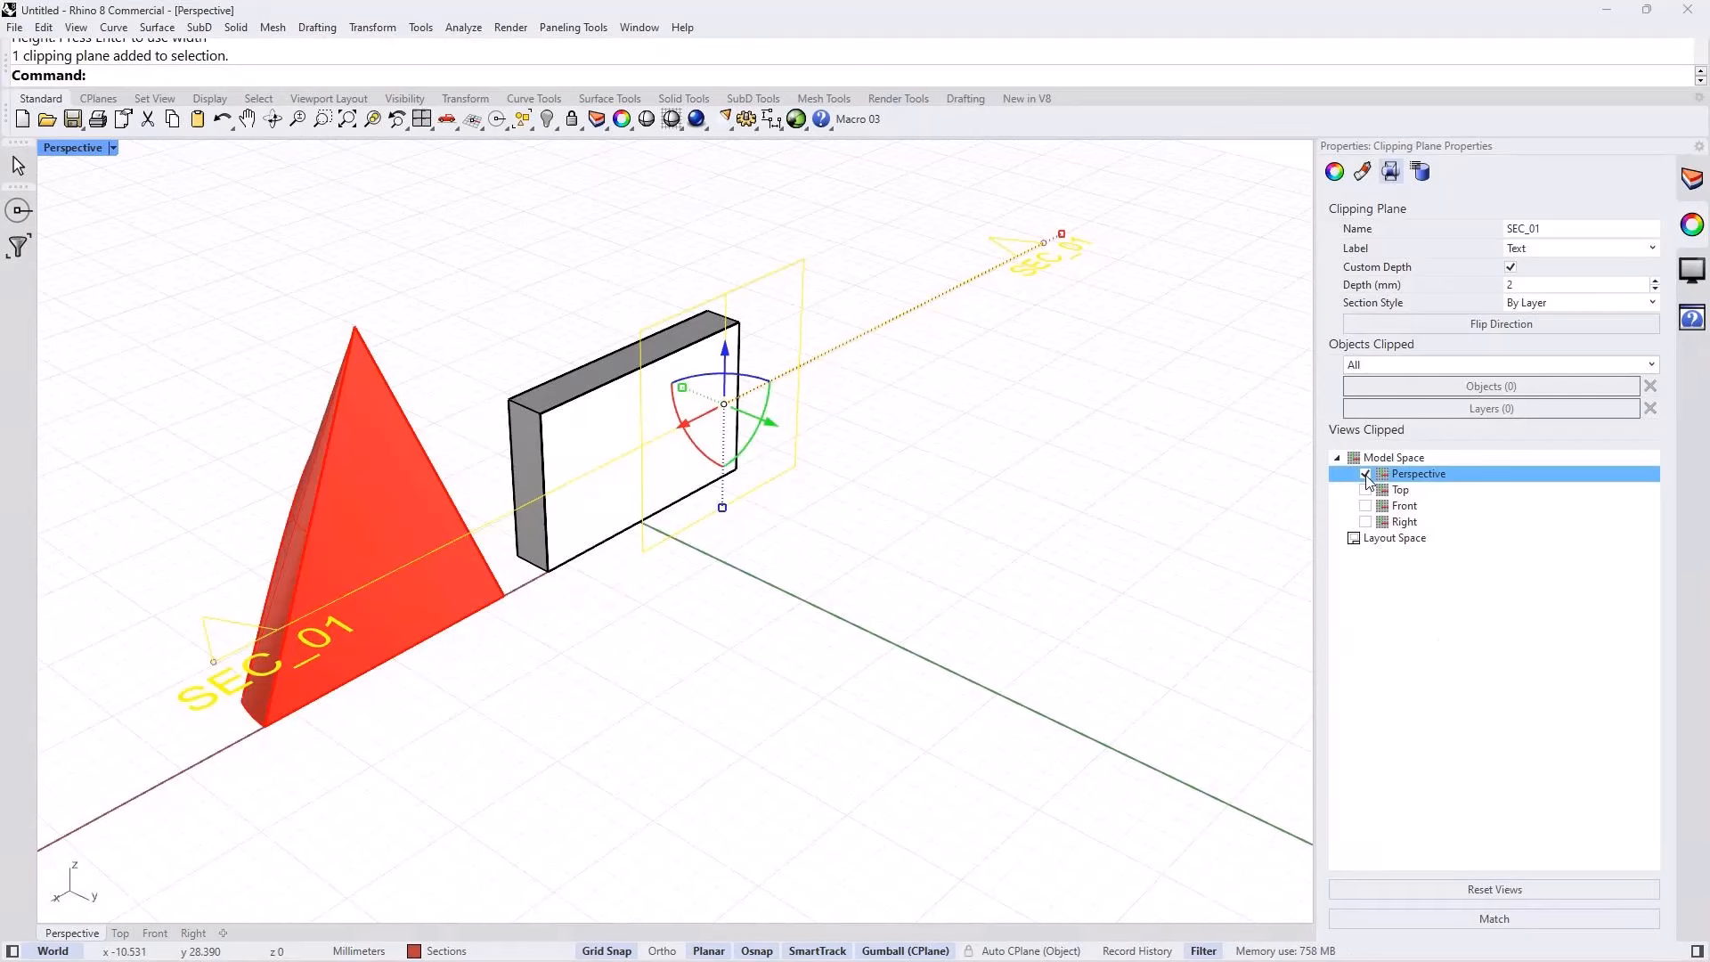
pyautogui.click(1366, 475)
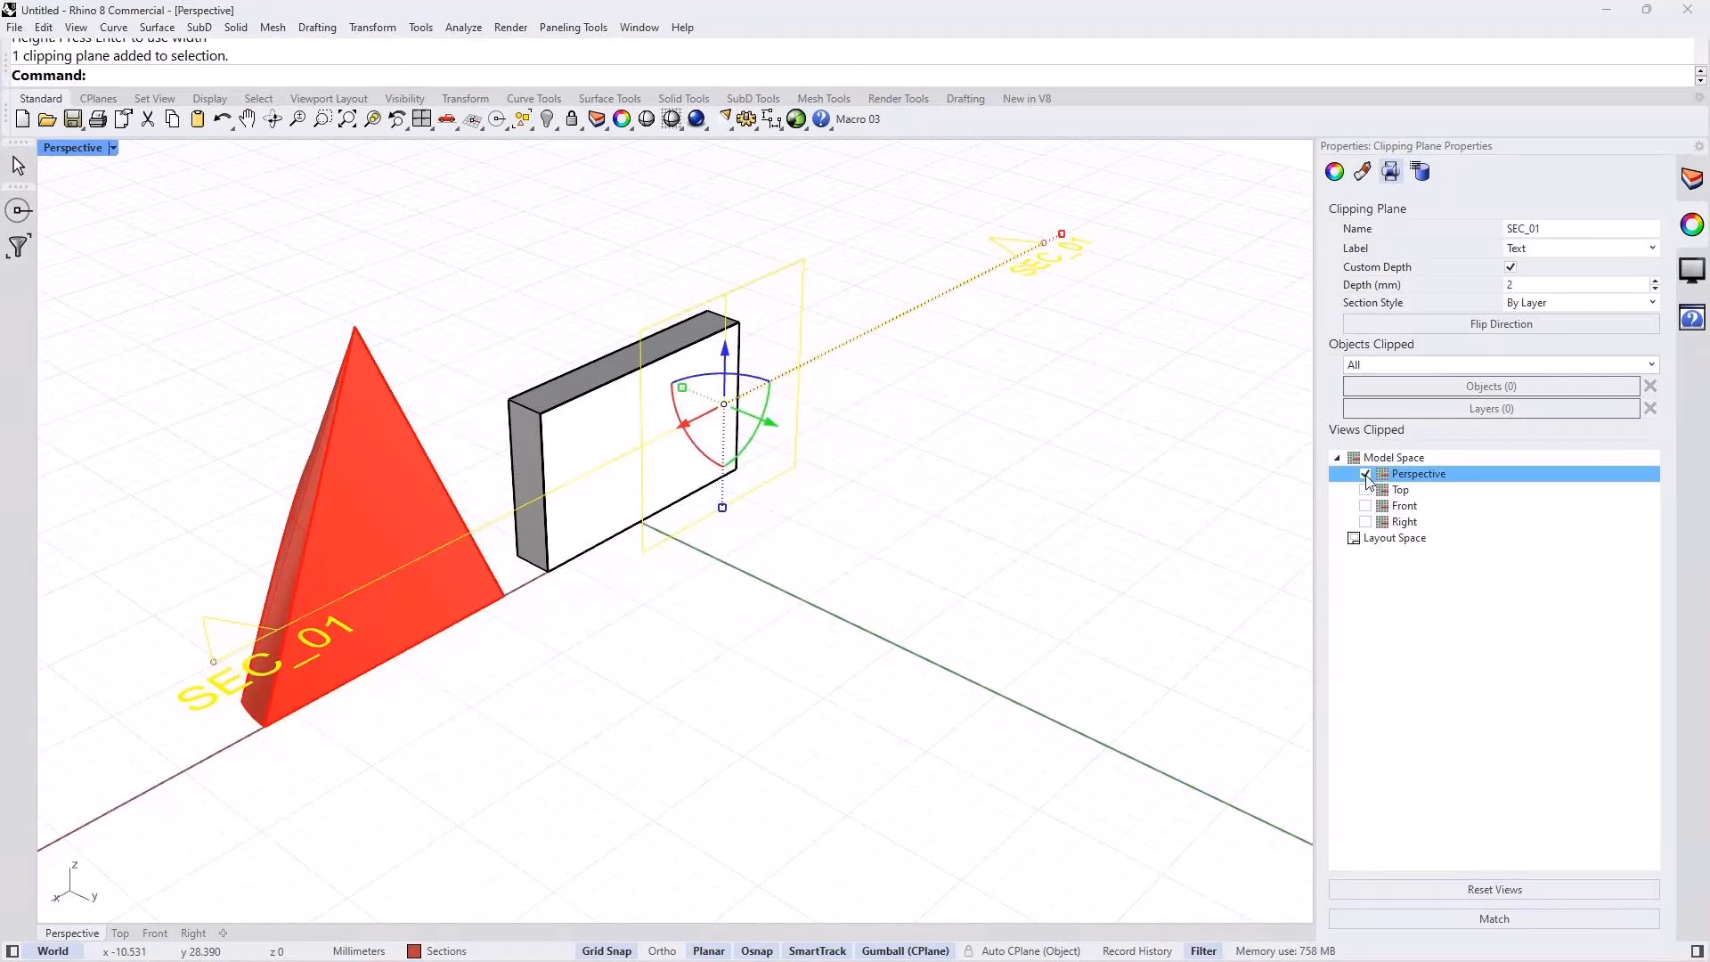
pyautogui.click(1472, 326)
pyautogui.click(1471, 326)
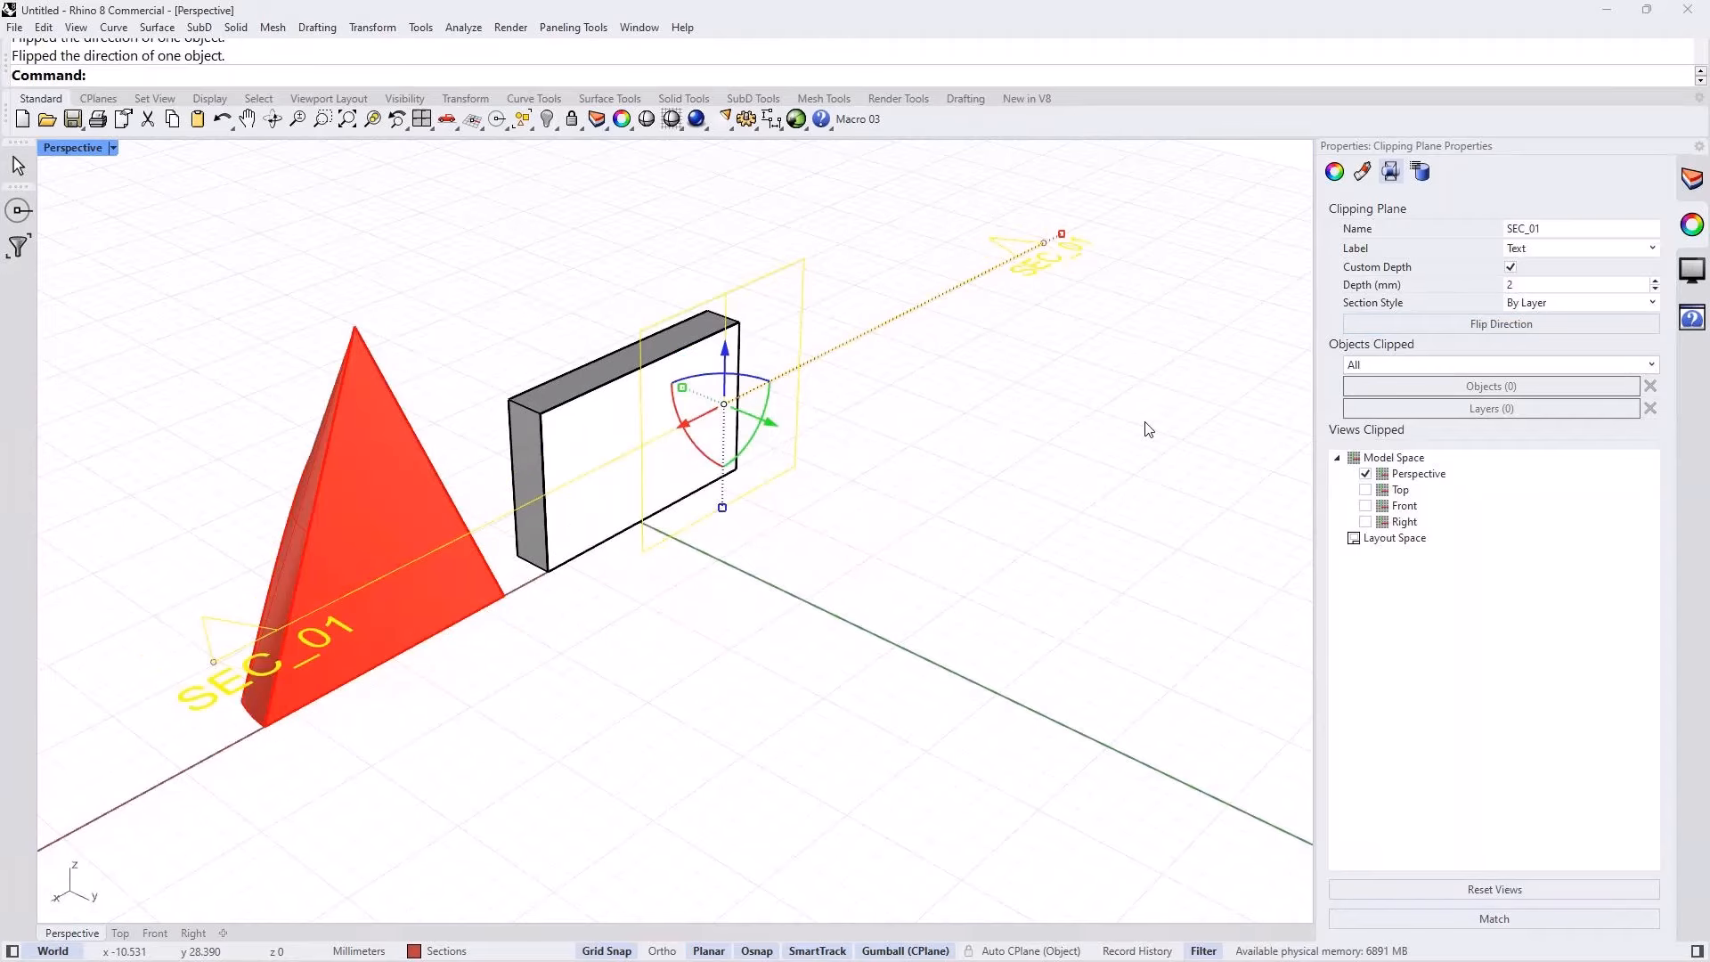
pyautogui.moveTo(958, 958)
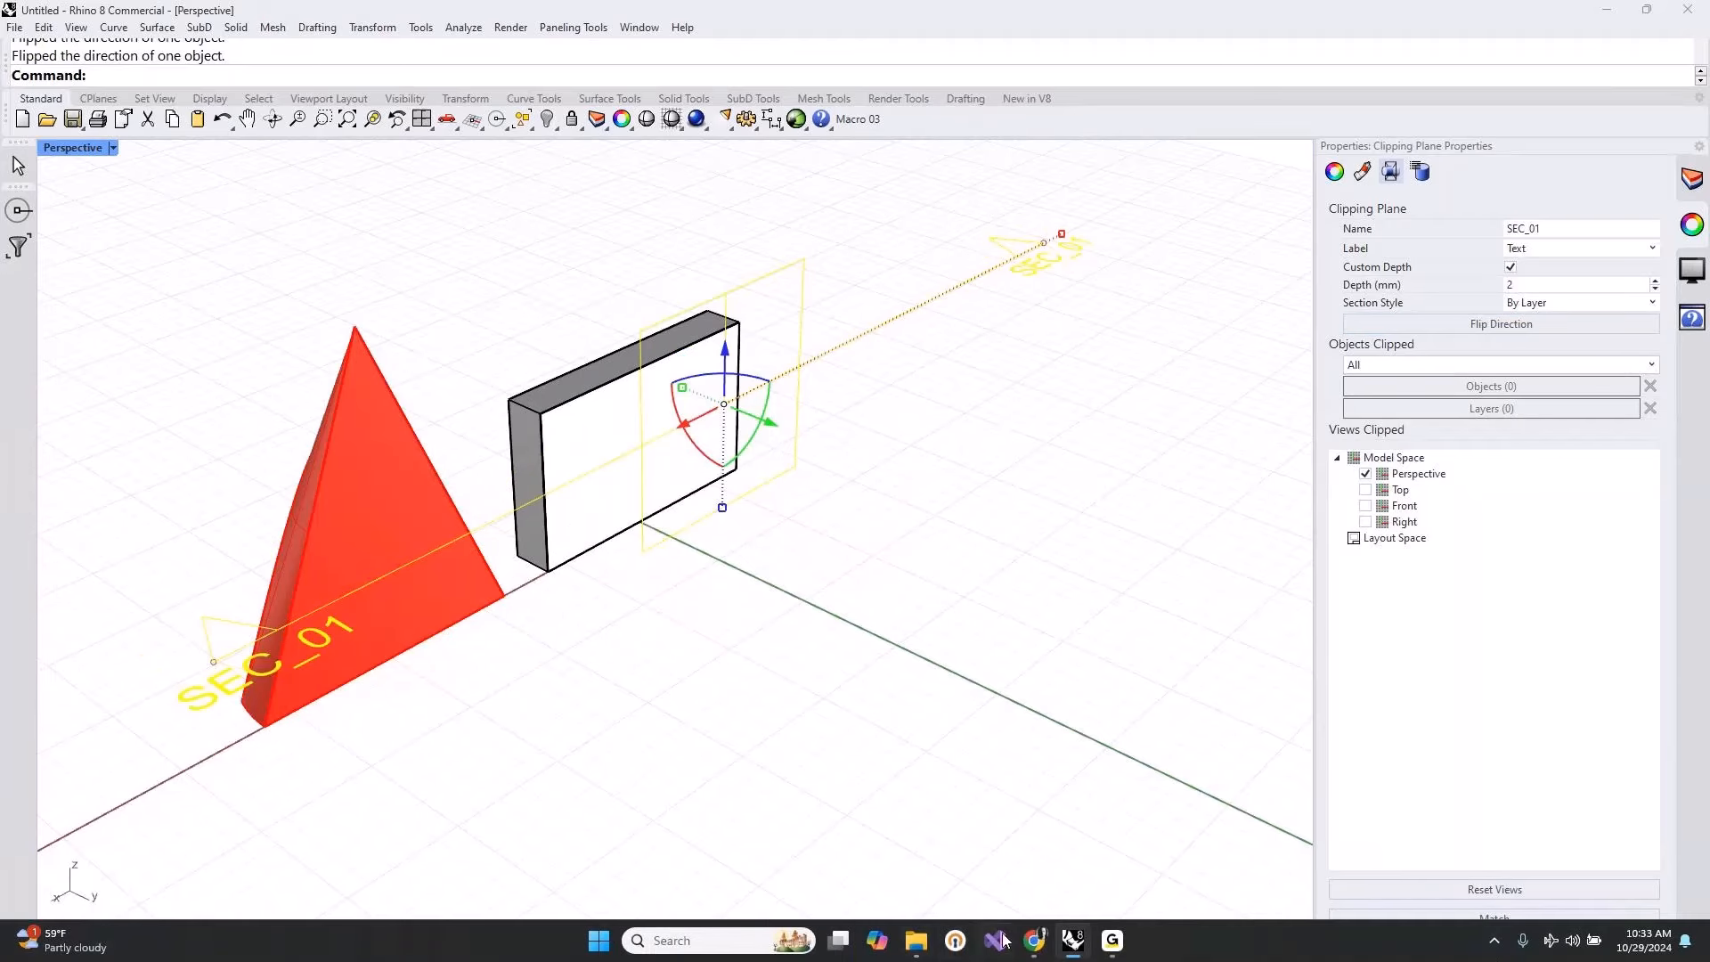